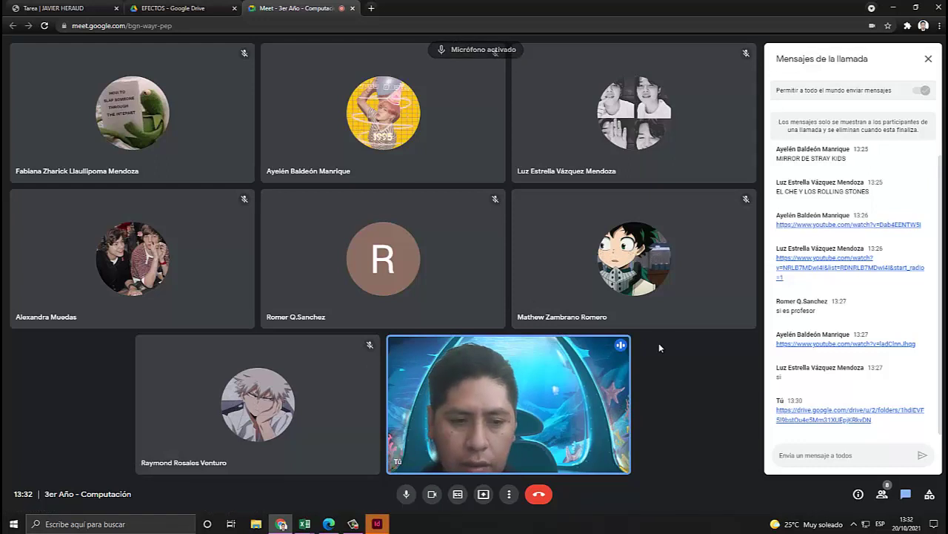
pyautogui.click(352, 523)
pyautogui.click(777, 334)
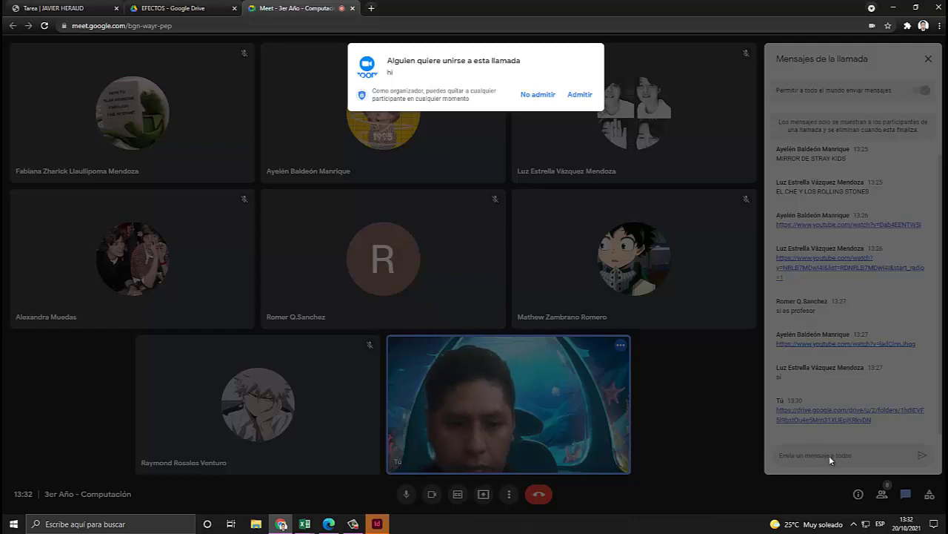
pyautogui.click(353, 523)
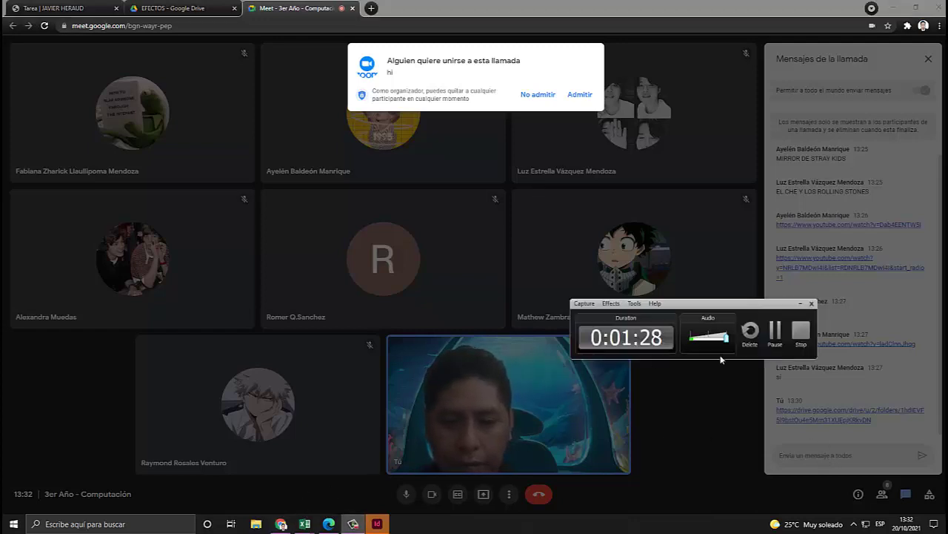
pyautogui.click(775, 335)
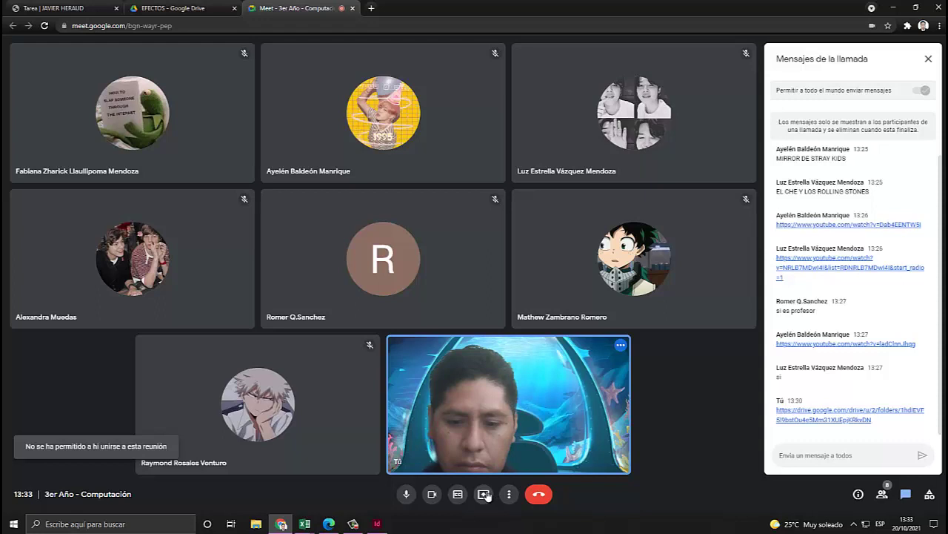
# Share the entire screen with the participants of the Google Meet call.
pyautogui.click(483, 494)
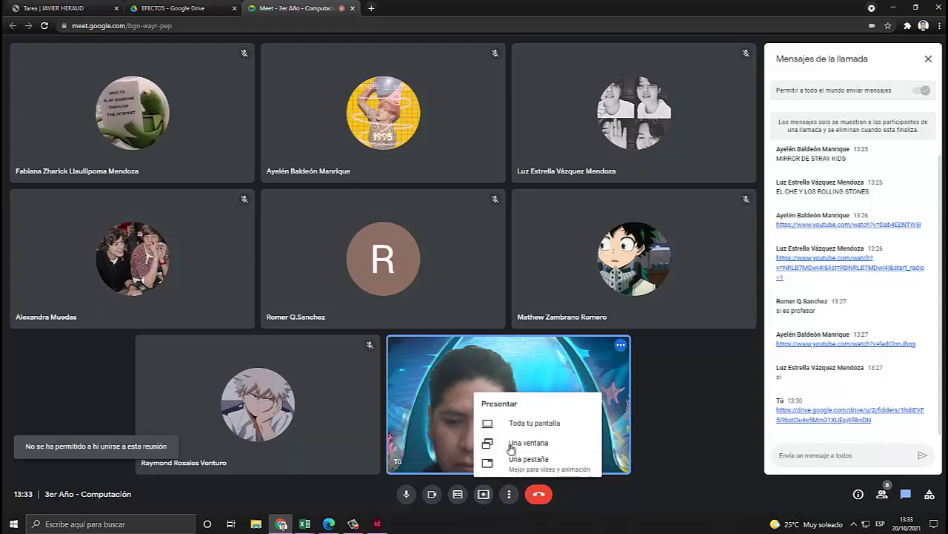
pyautogui.click(528, 424)
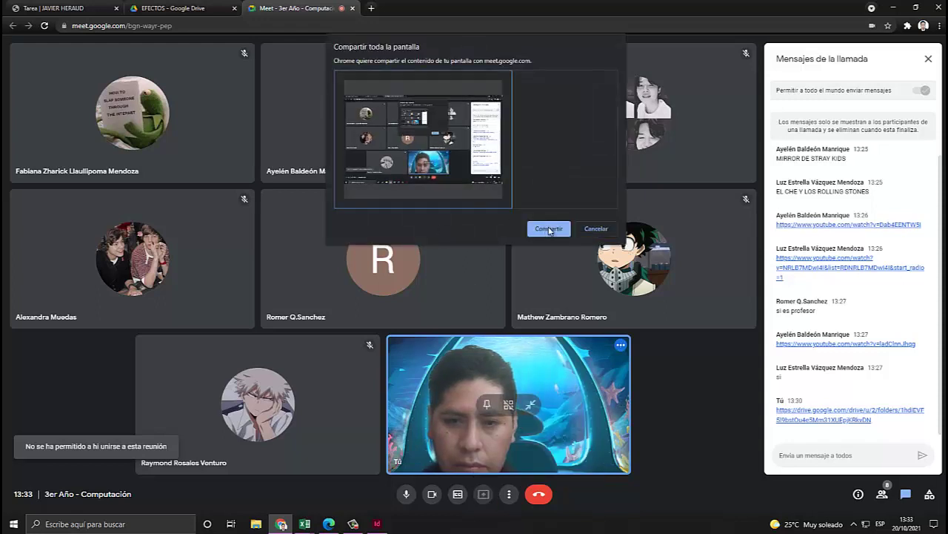
pyautogui.click(549, 229)
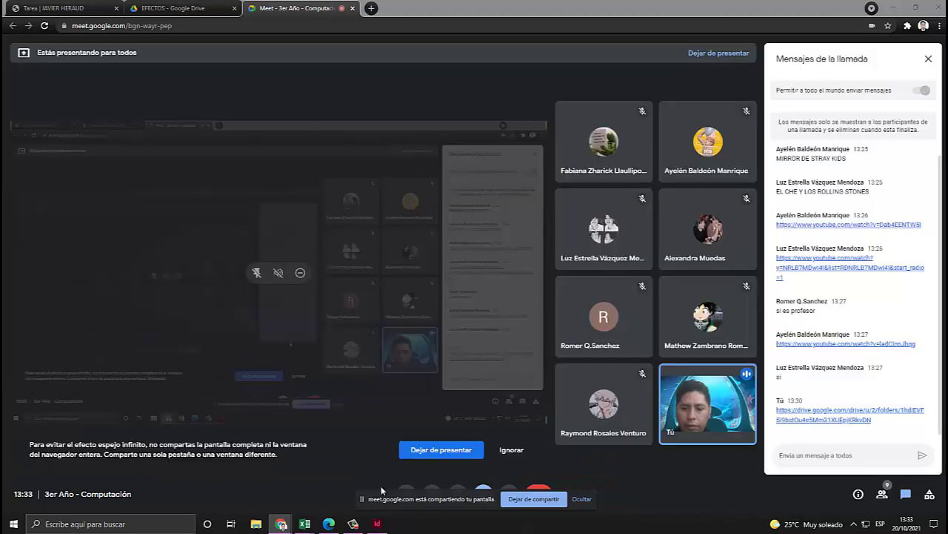
# Look at the reference infographic in the activity PDF and return to the browser's EFECTOS Drive folder.
pyautogui.click(331, 525)
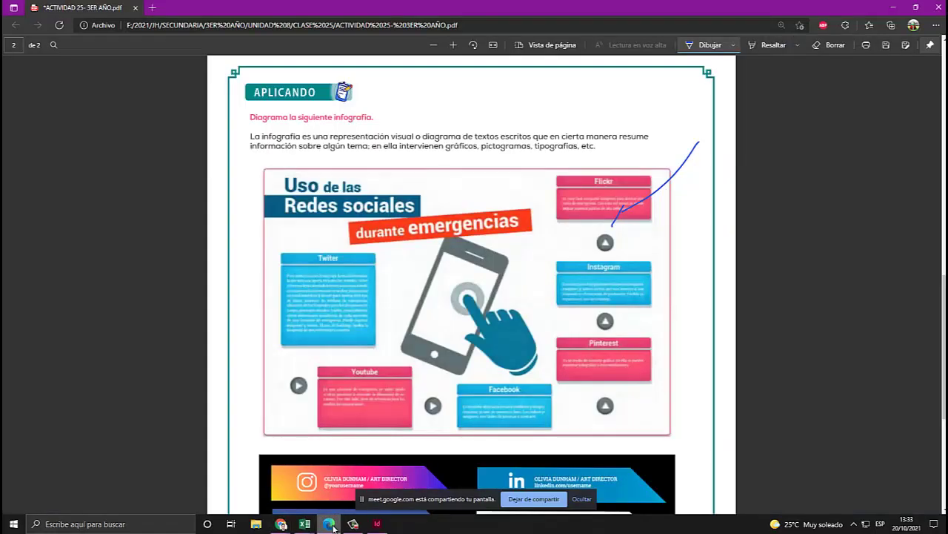
pyautogui.click(330, 525)
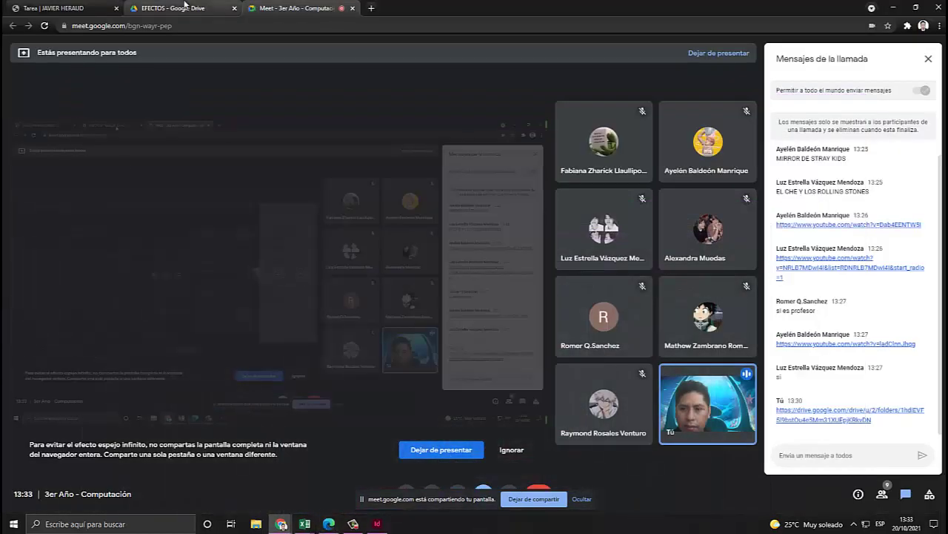
pyautogui.click(184, 7)
# Switch to InDesign, open font replacement from the missing-fonts warning for Practica 19.indd and close it without substituting any font.
pyautogui.click(378, 524)
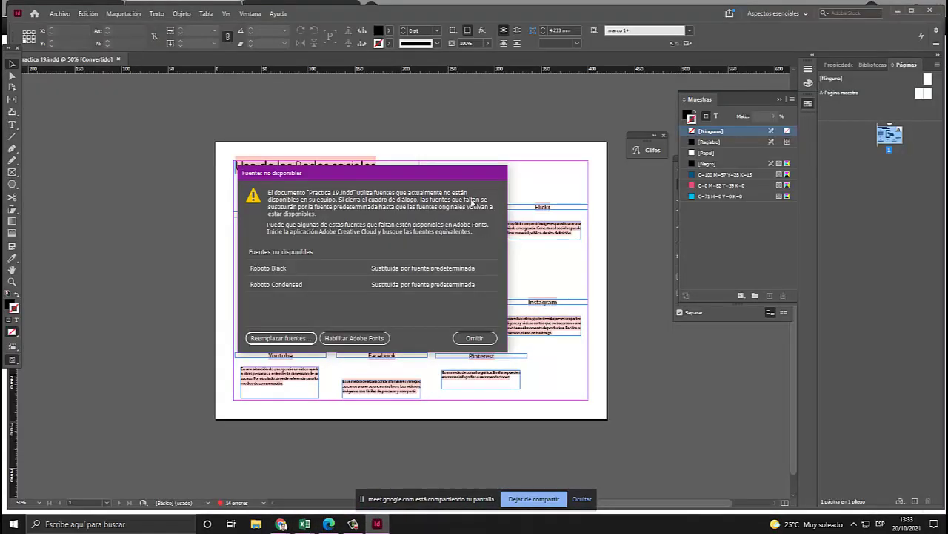
pyautogui.moveTo(404, 175); pyautogui.dragTo(499, 155)
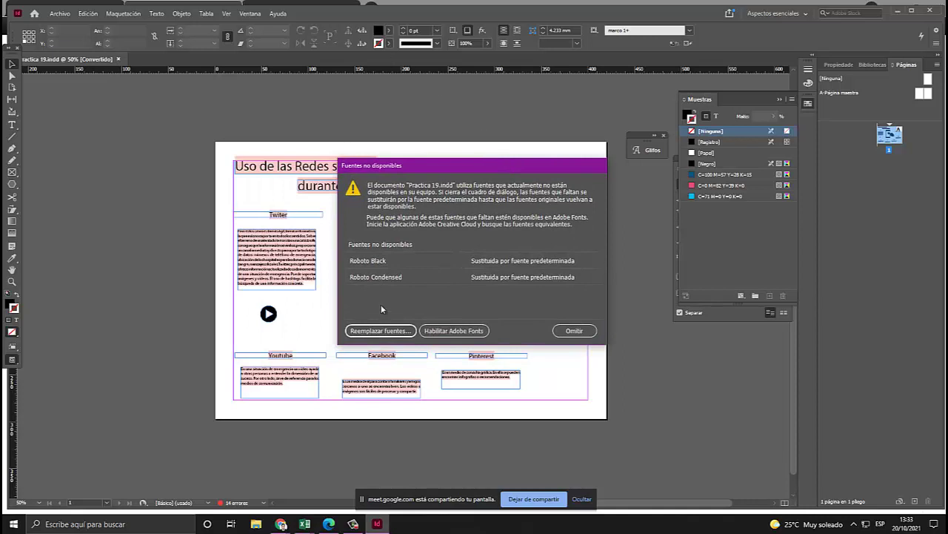
pyautogui.click(381, 331)
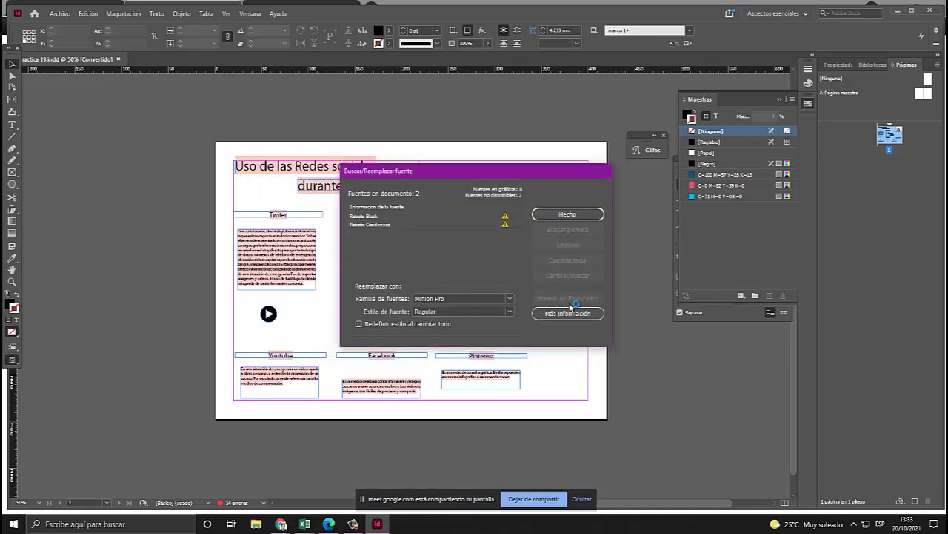
pyautogui.click(568, 215)
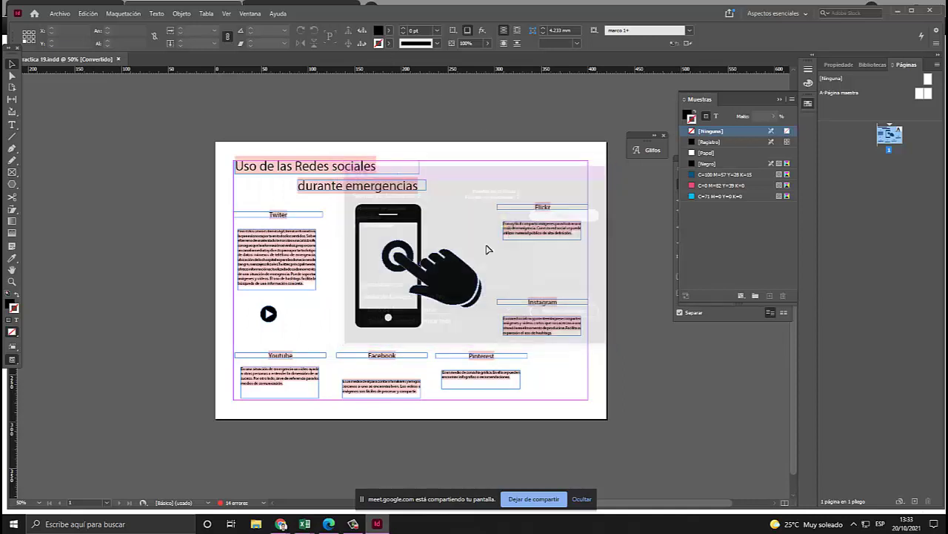
# Maximize the InDesign window and clear the selection of the title's text frame.
pyautogui.click(326, 173)
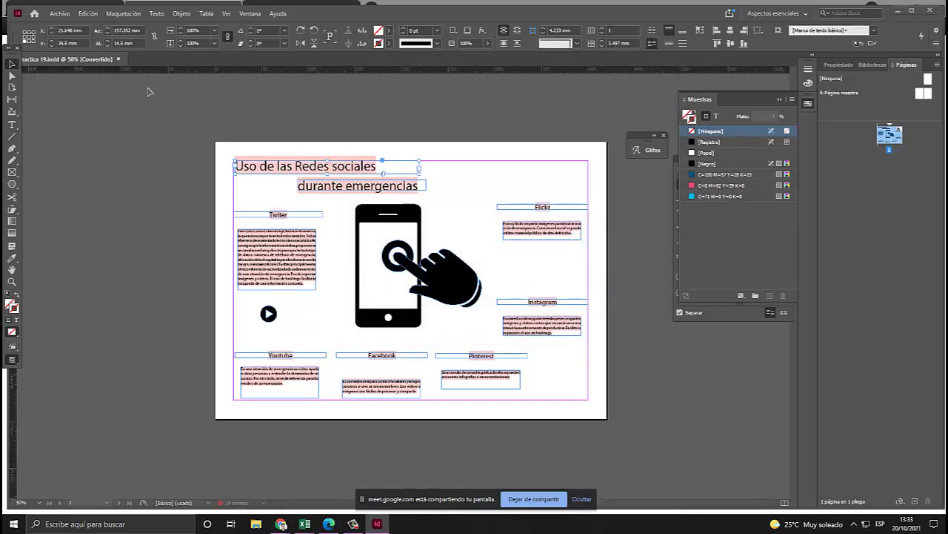
pyautogui.click(913, 10)
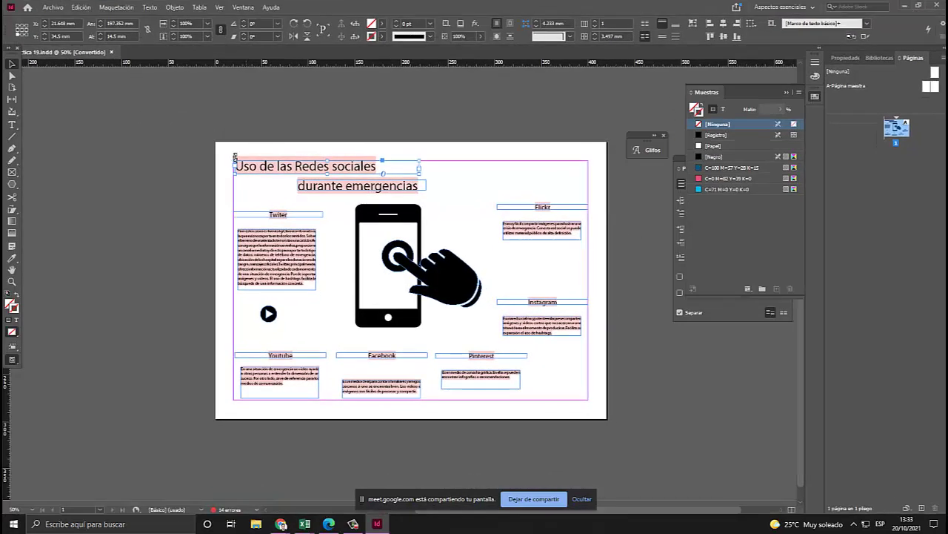
pyautogui.click(529, 165)
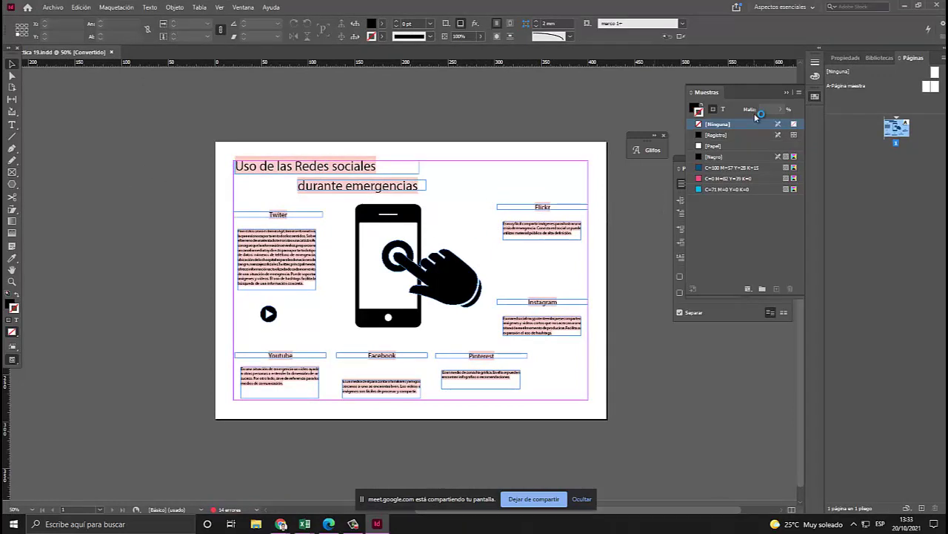
pyautogui.scroll(-1, 535, 147)
pyautogui.scroll(2, 533, 148)
pyautogui.scroll(-2, 548, 166)
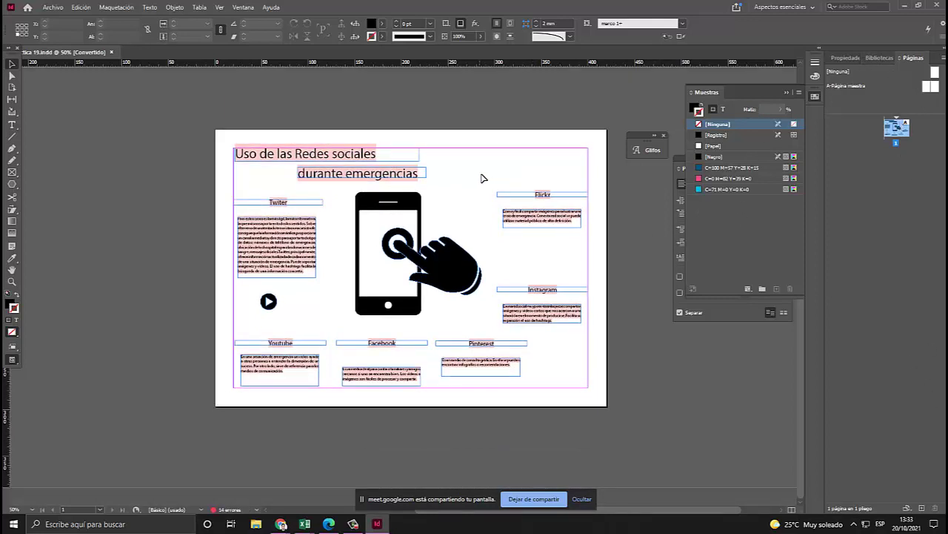
# Add a page to the document and try to give it a custom landscape size of 420 × 297 mm.
pyautogui.click(922, 509)
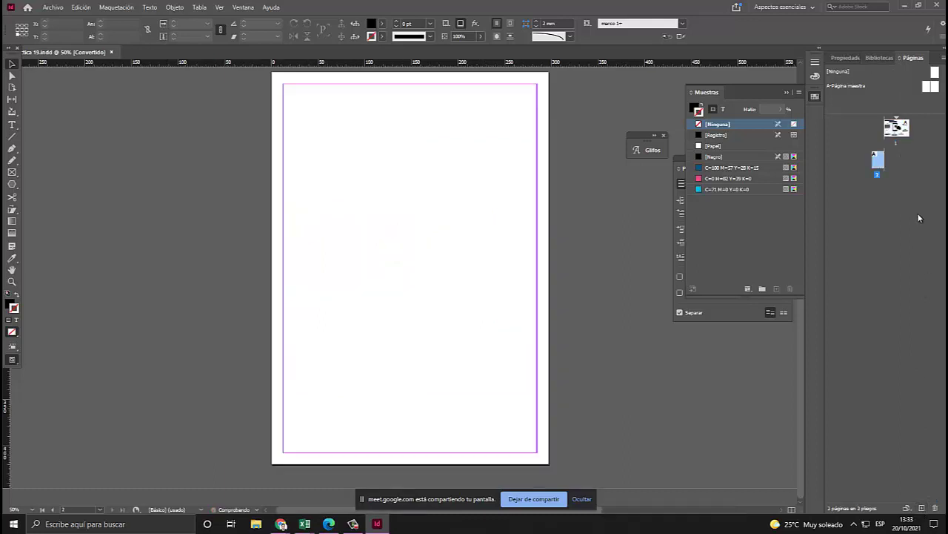
pyautogui.click(907, 508)
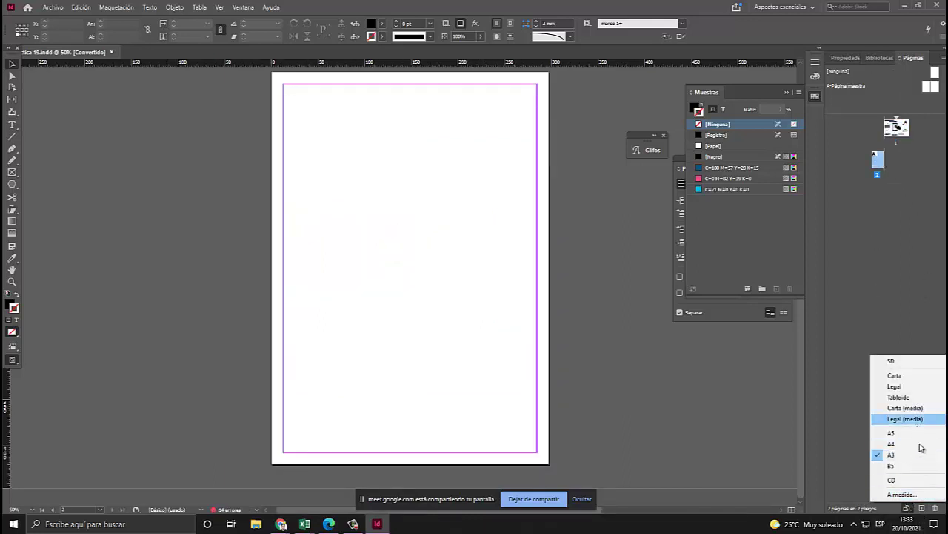
pyautogui.click(901, 494)
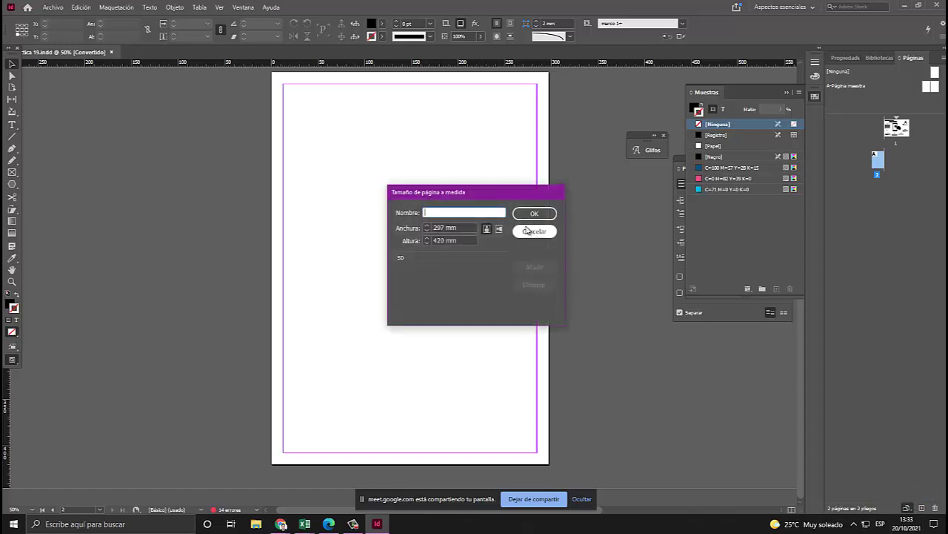
pyautogui.click(499, 229)
pyautogui.click(529, 215)
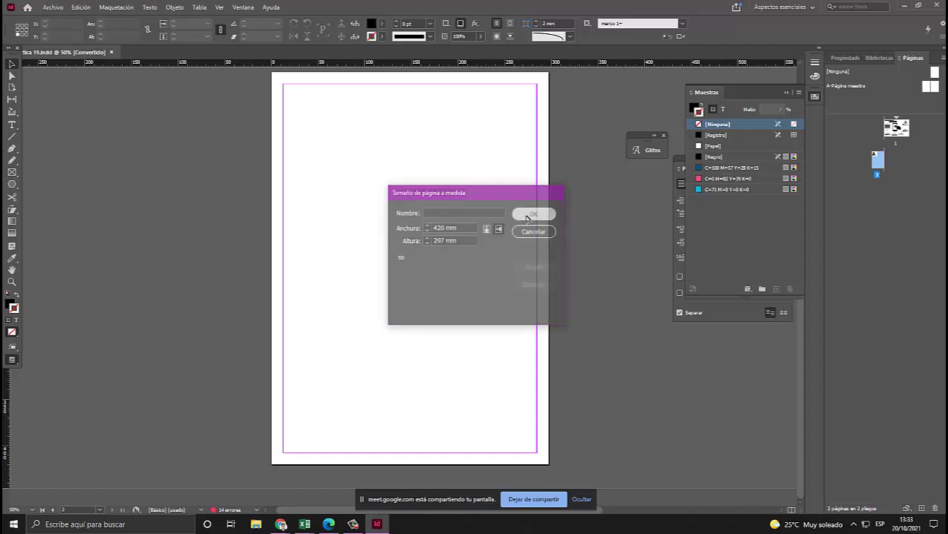
# Delete the added second page, leaving the infographic page fitted in the window.
pyautogui.scroll(5, 615, 240)
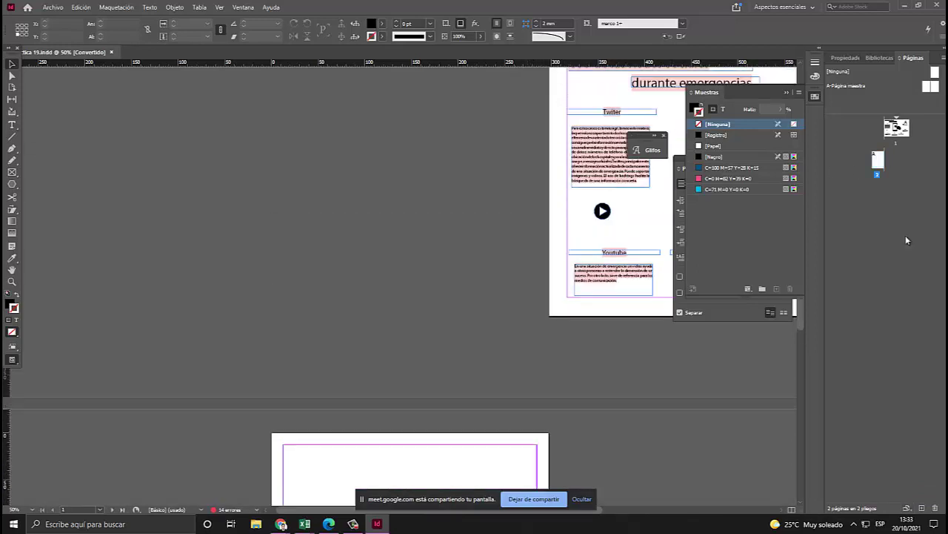
pyautogui.click(934, 509)
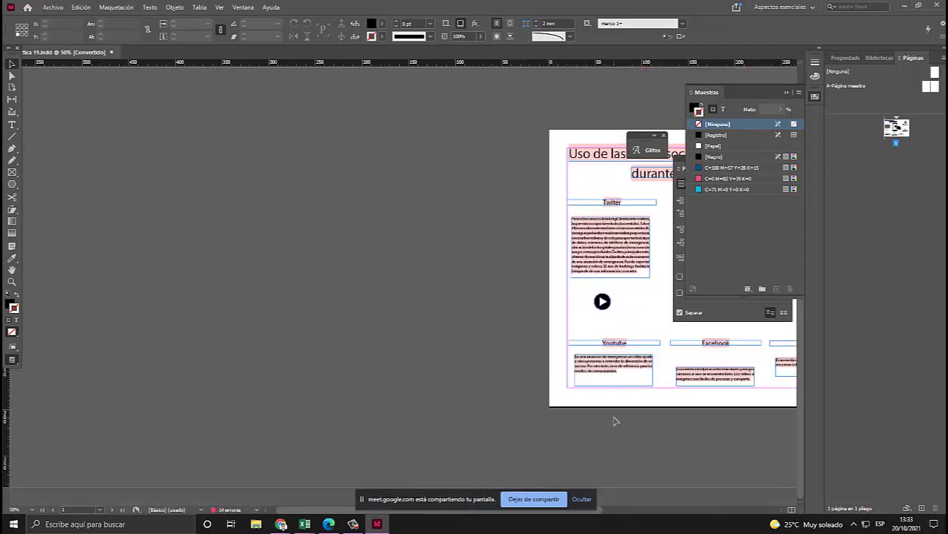
pyautogui.hotkey('ctrl', '0')
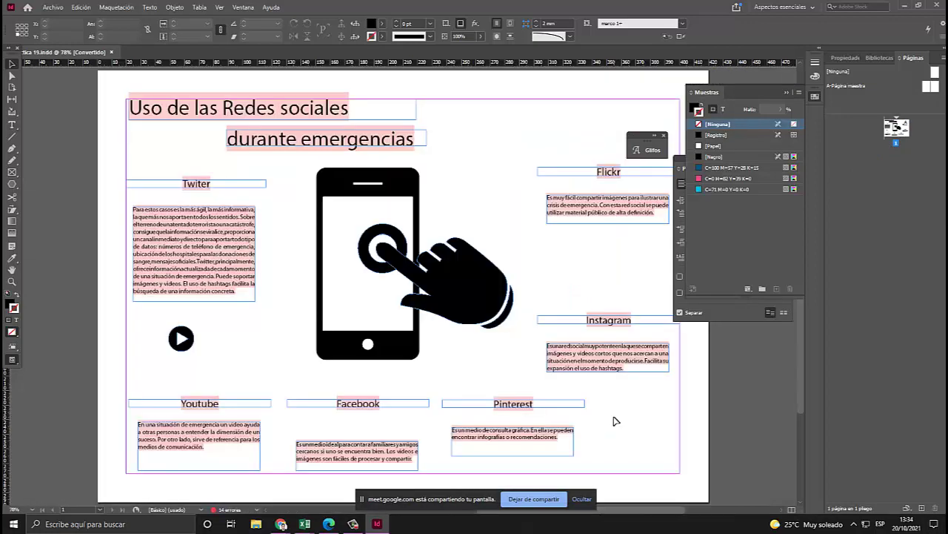
# Stop sharing the screen and return to the Google Meet call.
pyautogui.click(534, 498)
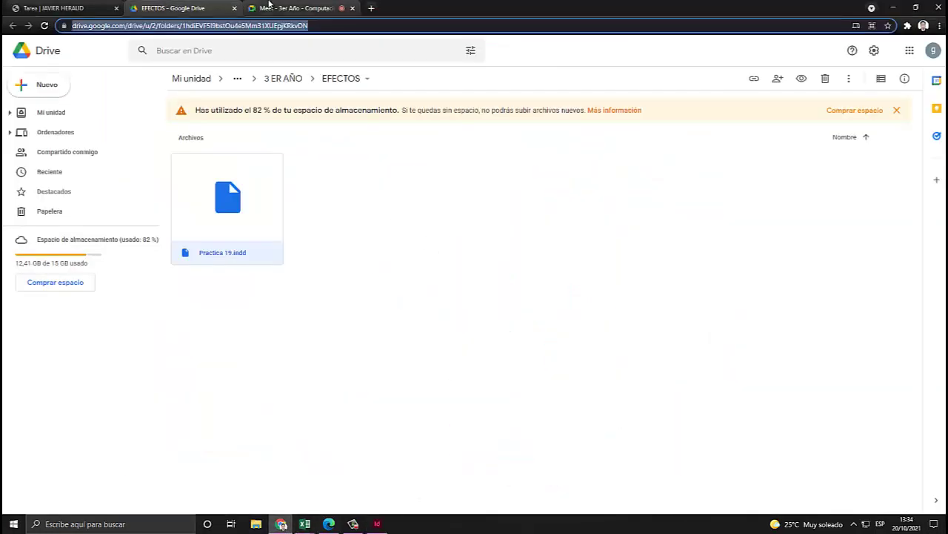
pyautogui.click(296, 8)
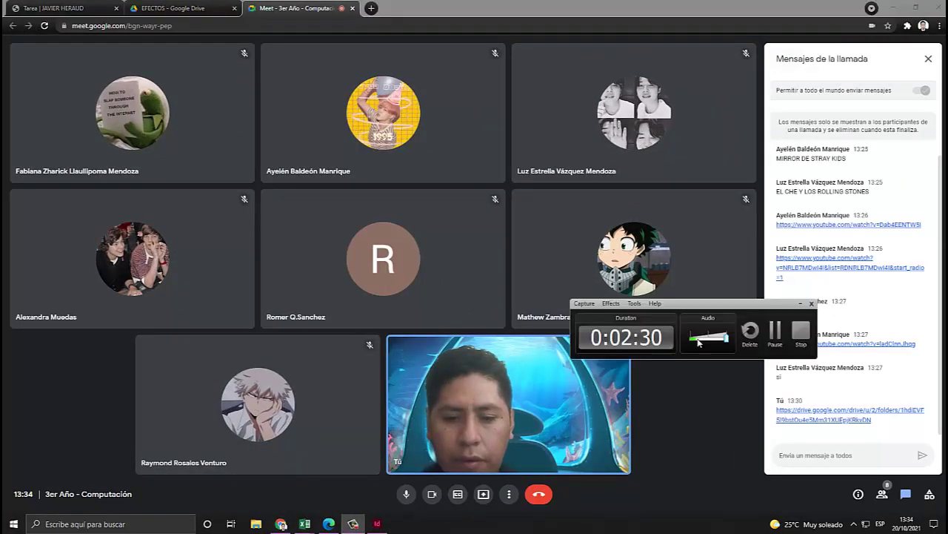
pyautogui.click(775, 332)
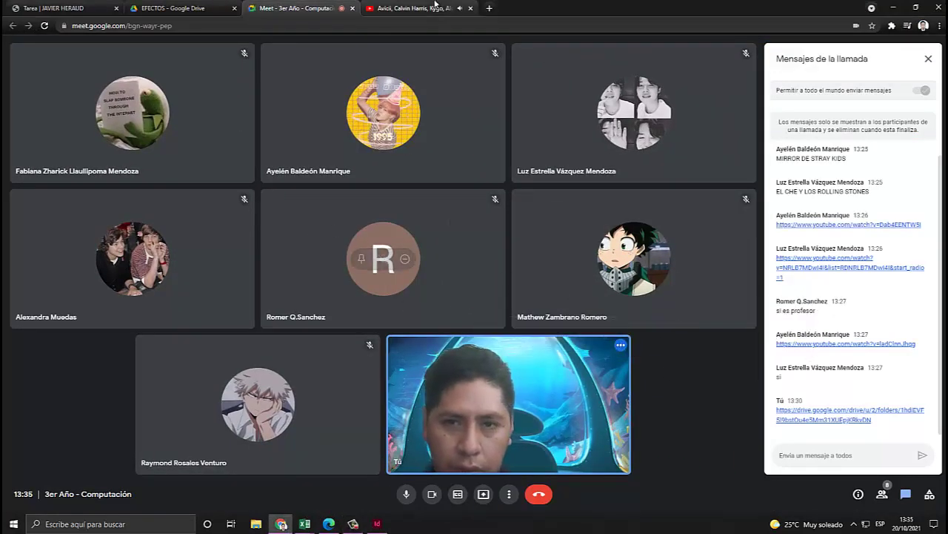
# Check the YouTube music tab and present the entire screen to the Google Meet call.
pyautogui.hotkey('ctrl', 'Tab')
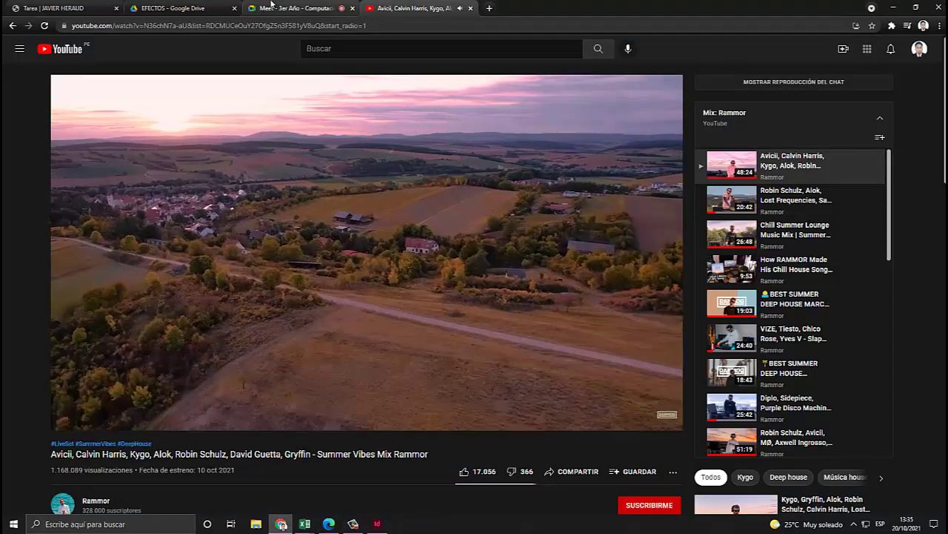
pyautogui.hotkey('ctrl', 'shift', 'Tab')
pyautogui.click(483, 493)
pyautogui.click(548, 430)
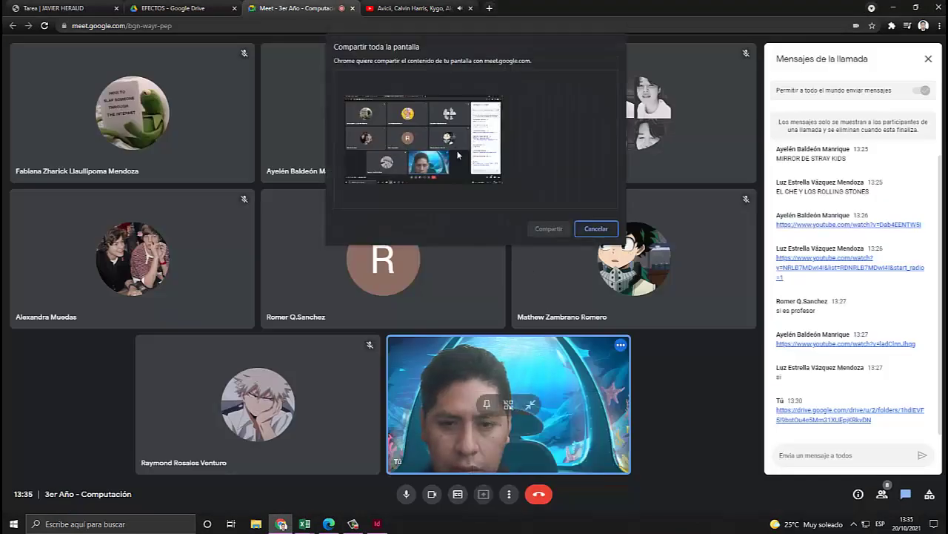
pyautogui.click(563, 226)
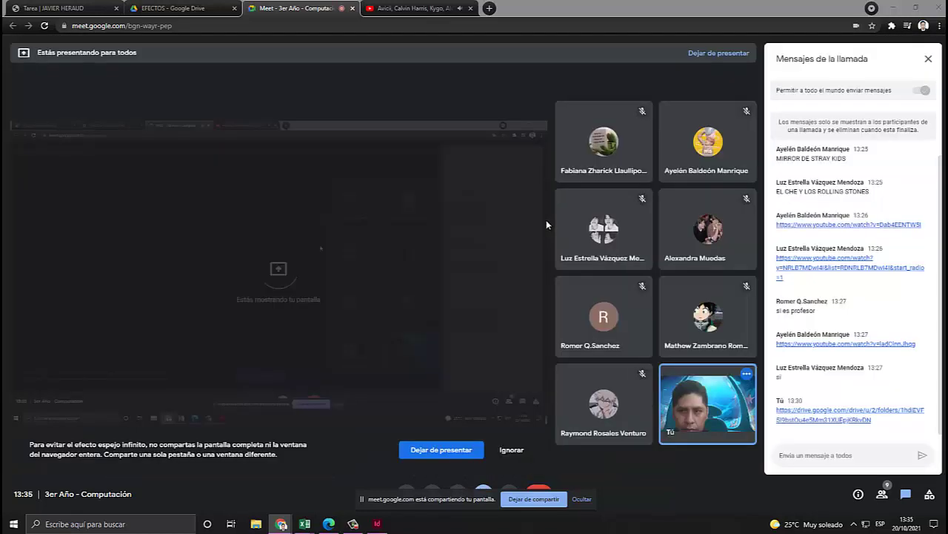
# Compare the text and layout of the InDesign page with the reference infographic in the activity PDF.
pyautogui.click(377, 523)
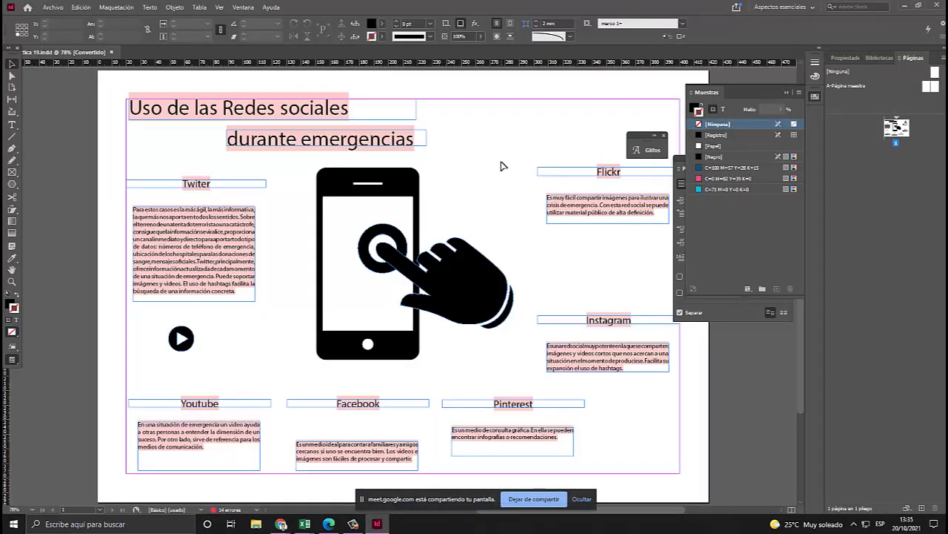
pyautogui.click(329, 523)
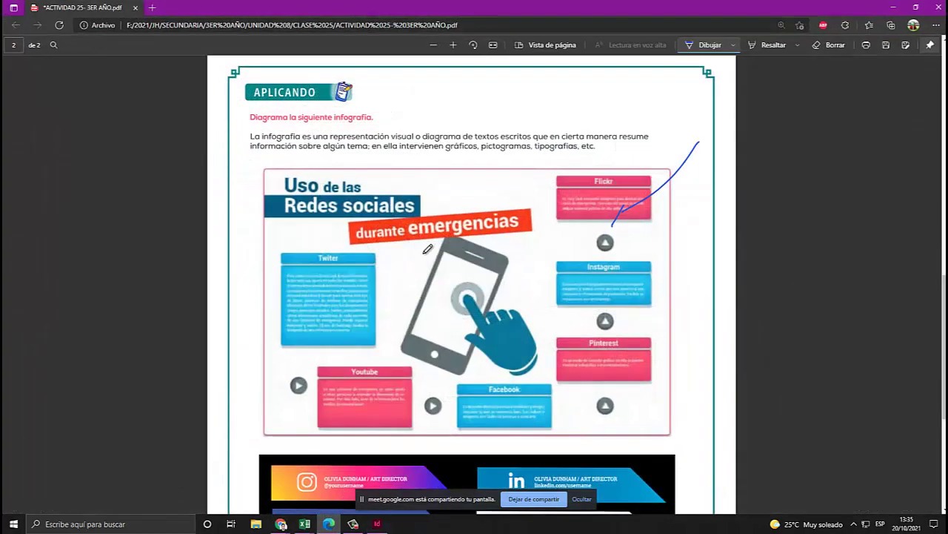
pyautogui.hotkey('alt', 'Tab')
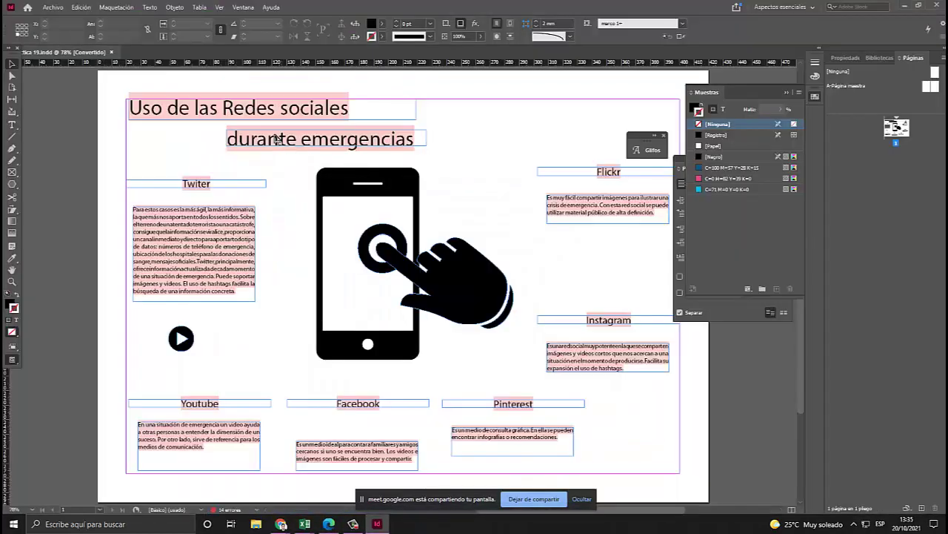
pyautogui.hotkey('alt', 'Tab')
pyautogui.hotkey('alt', 'Tab')
pyautogui.hotkey('alt', 'Tab')
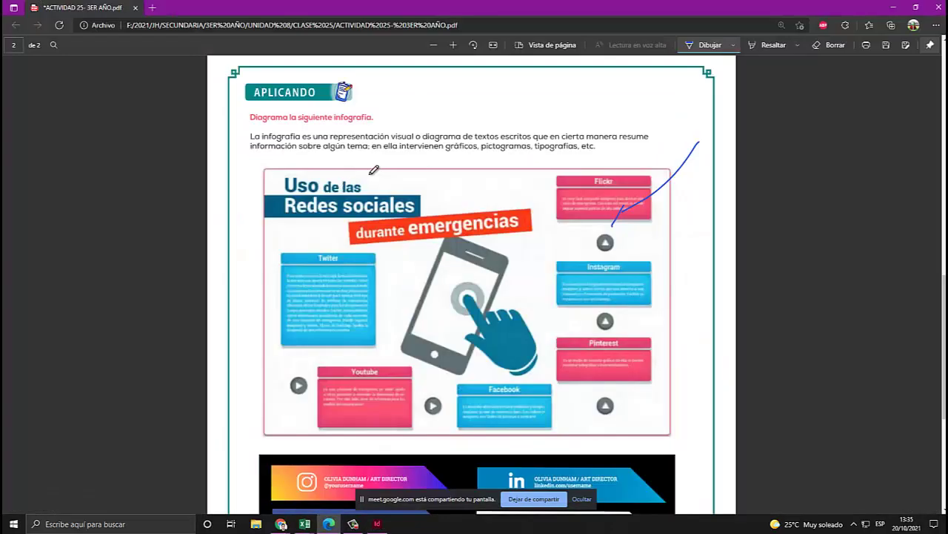
pyautogui.hotkey('alt', 'Tab')
# Switch to the infographic document in InDesign and select the "Twiter" heading text.
pyautogui.doubleClick(296, 113)
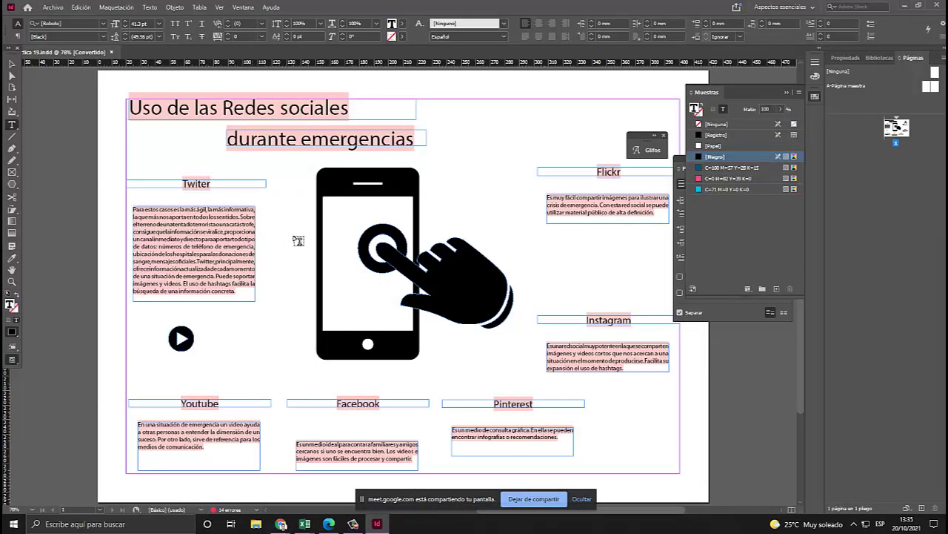
pyautogui.hotkey('alt', 'Tab')
pyautogui.hotkey('alt', 'Tab')
pyautogui.doubleClick(211, 183)
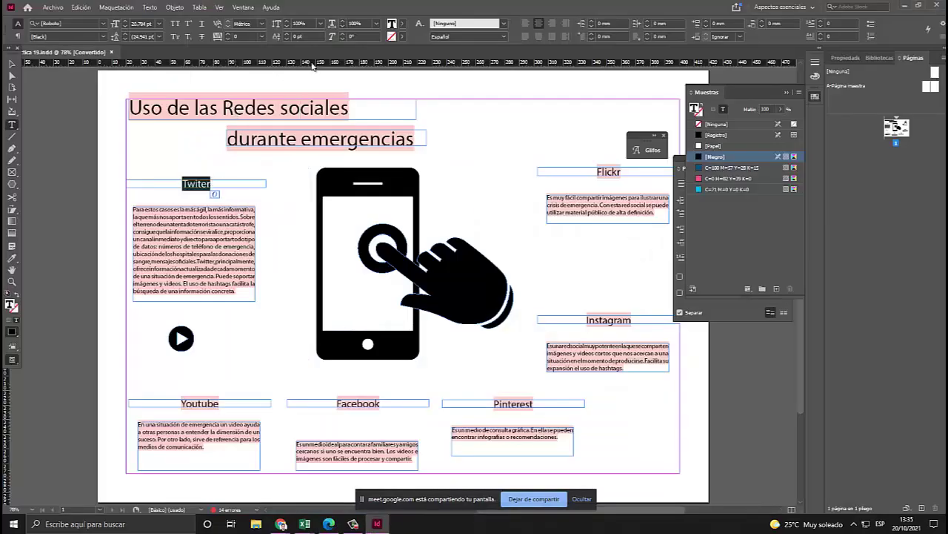
# Try the Impact font on the "Twiter" heading and undo the font change.
pyautogui.click(503, 24)
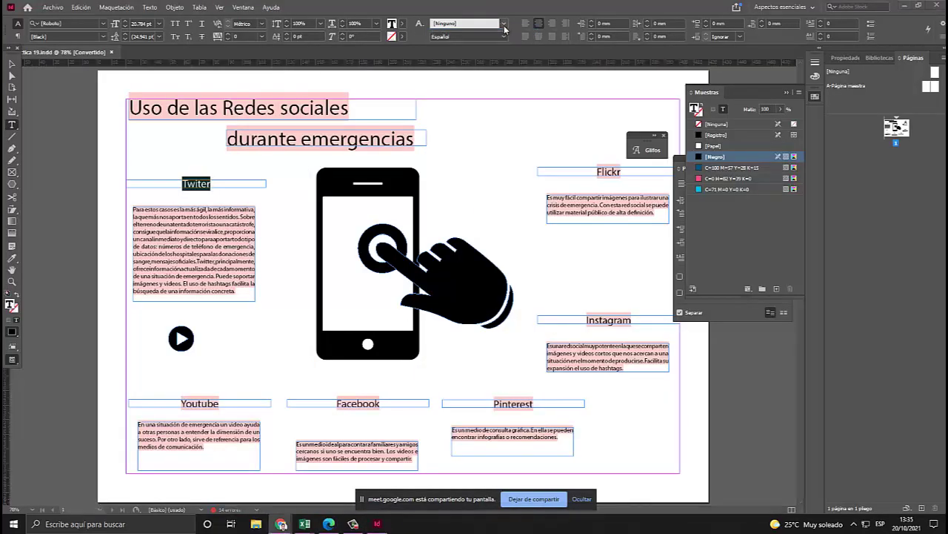
pyautogui.click(498, 33)
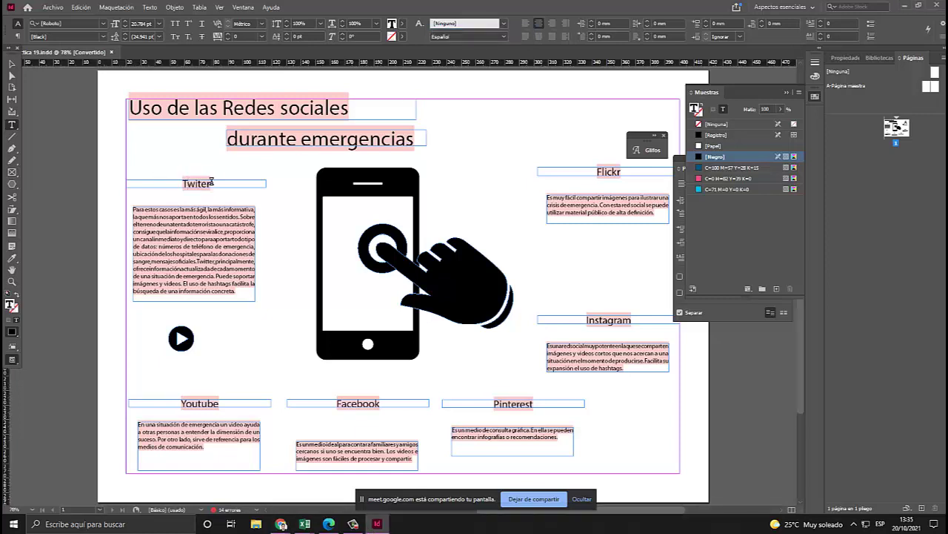
pyautogui.click(499, 37)
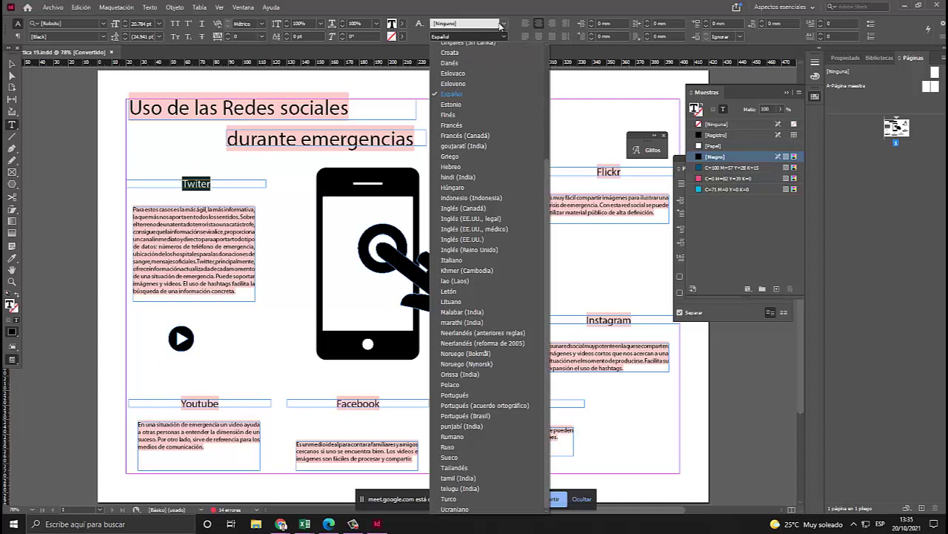
pyautogui.click(499, 27)
pyautogui.click(500, 27)
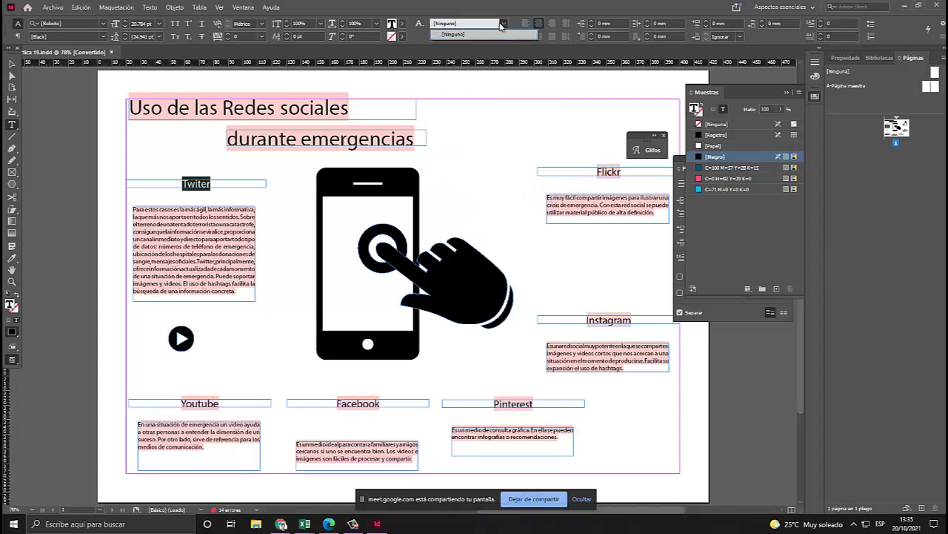
pyautogui.click(103, 23)
pyautogui.click(65, 117)
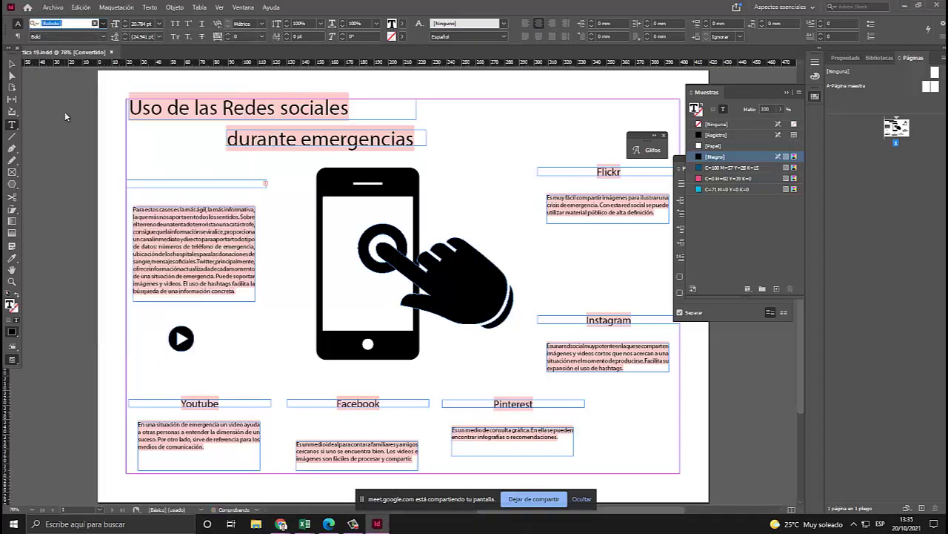
pyautogui.click(242, 215)
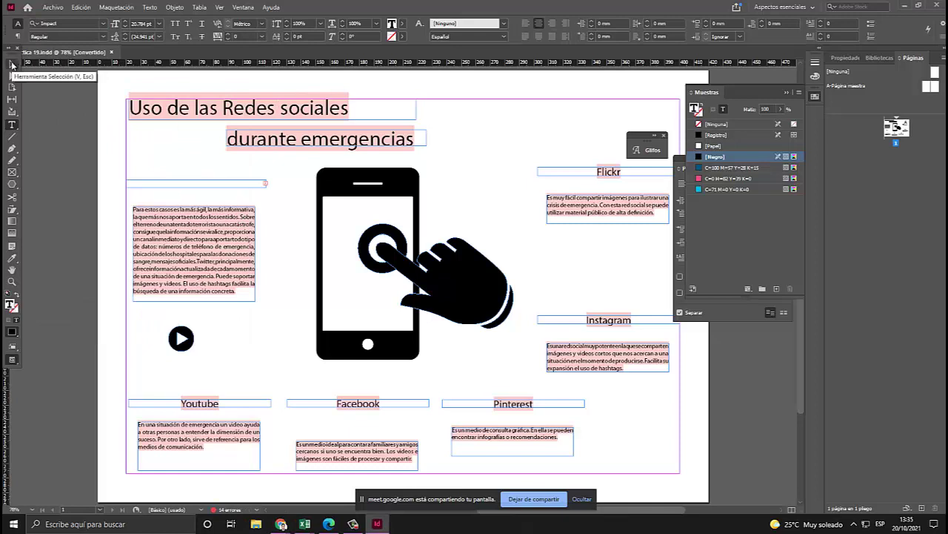
pyautogui.hotkey('ctrl', 'z')
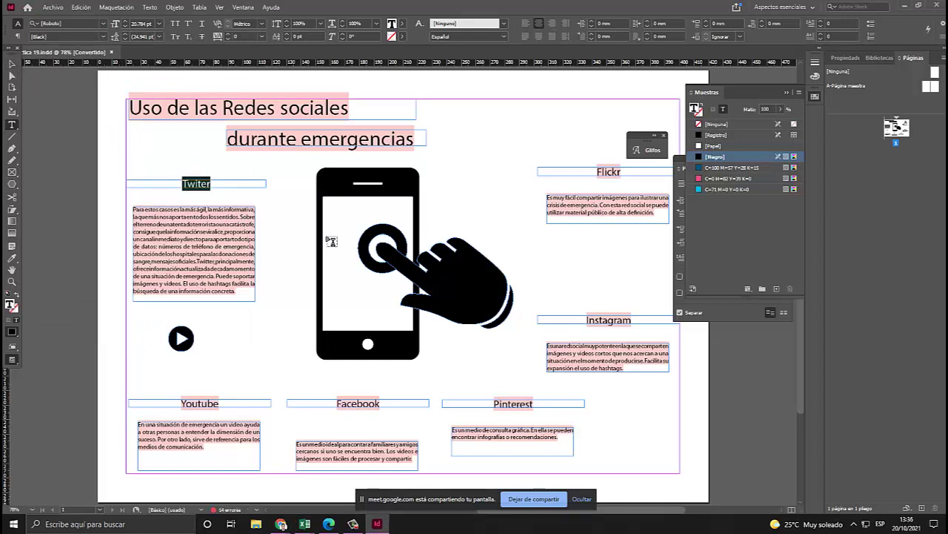
# Set the "Twiter" heading and the whole description paragraph beneath it in the Nirmala UI font.
pyautogui.click(201, 185)
pyautogui.doubleClick(198, 185)
pyautogui.click(104, 25)
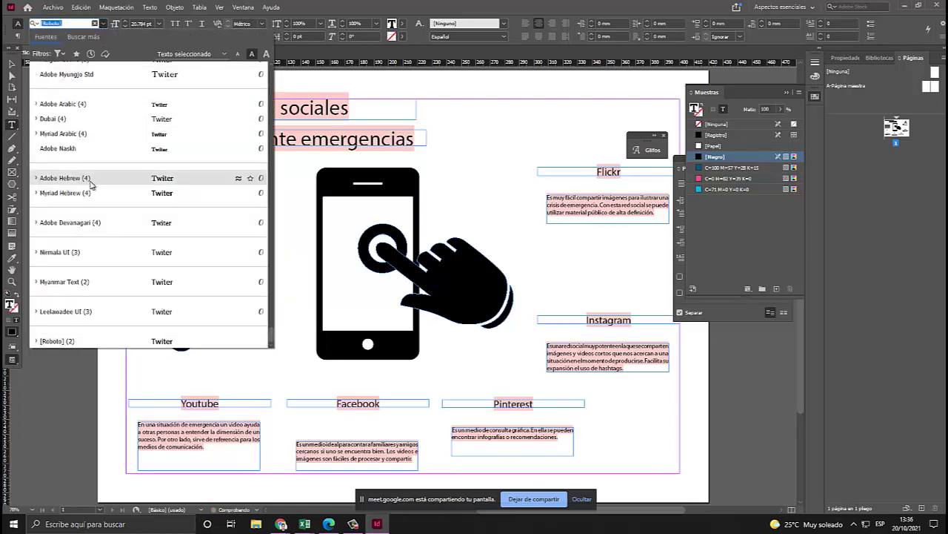
pyautogui.click(133, 252)
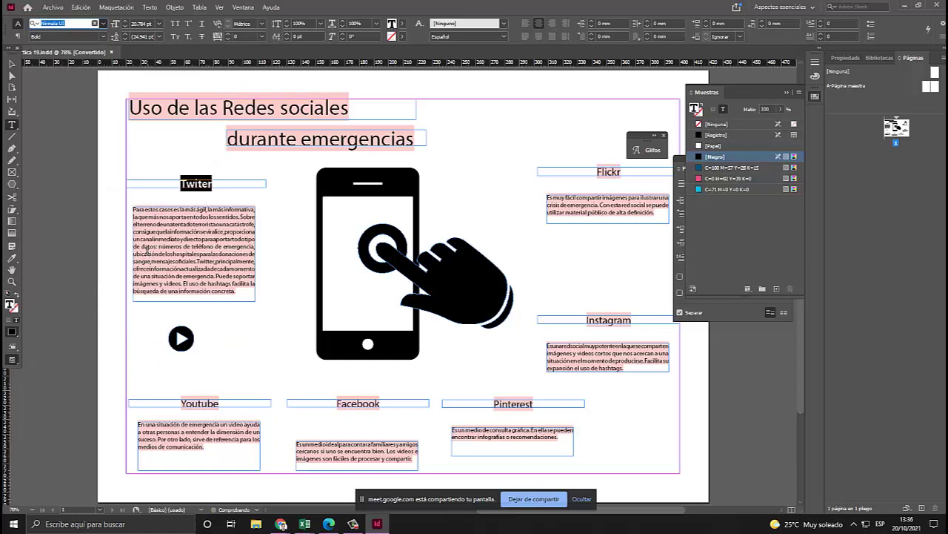
pyautogui.click(226, 211)
pyautogui.moveTo(235, 291); pyautogui.dragTo(130, 158)
pyautogui.click(76, 23)
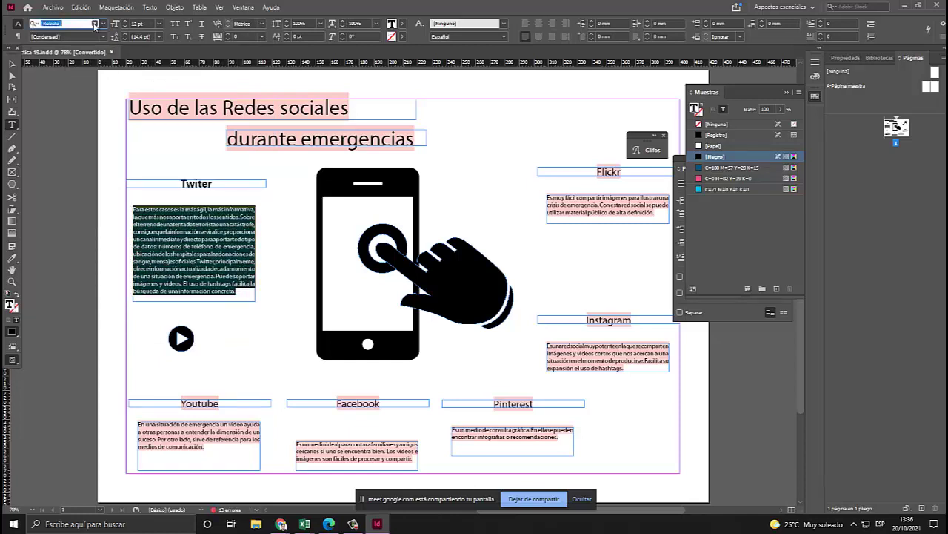
pyautogui.click(100, 25)
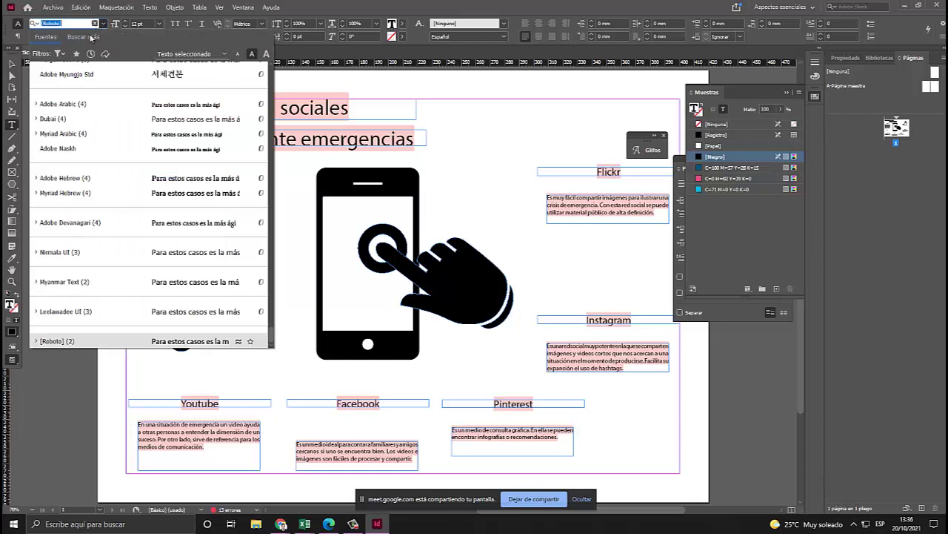
pyautogui.click(93, 257)
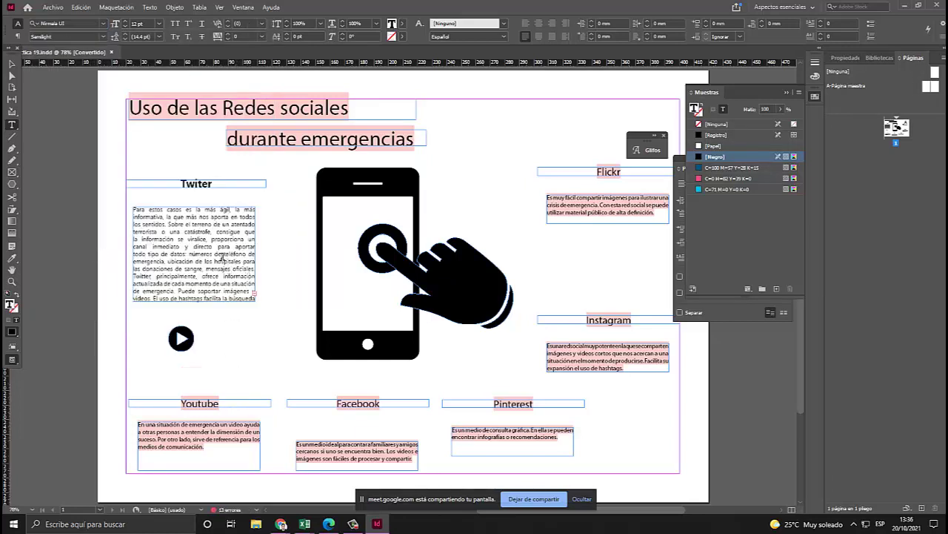
# Enlarge the Twiter description's text frame to about 91 by 69 mm so the overset text fits.
pyautogui.press('Escape')
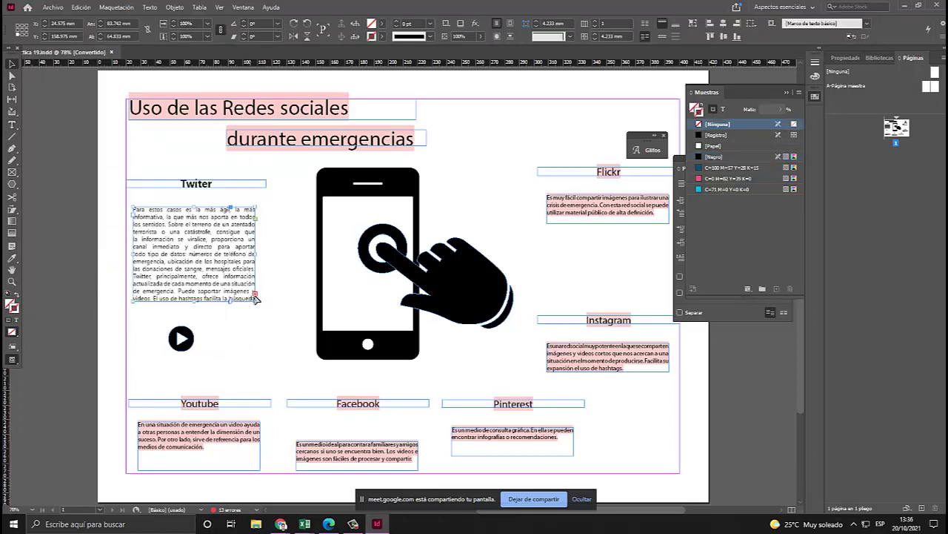
pyautogui.moveTo(257, 300); pyautogui.dragTo(270, 305)
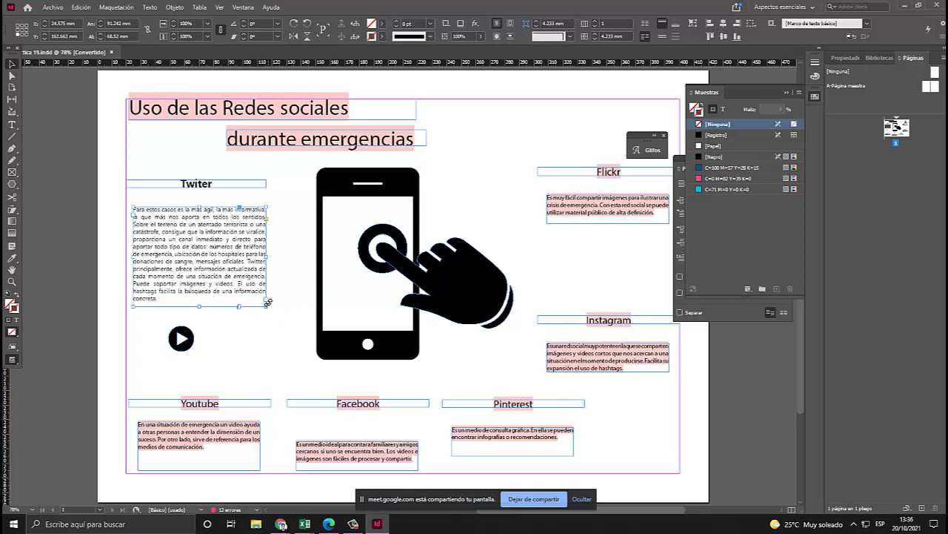
pyautogui.click(253, 327)
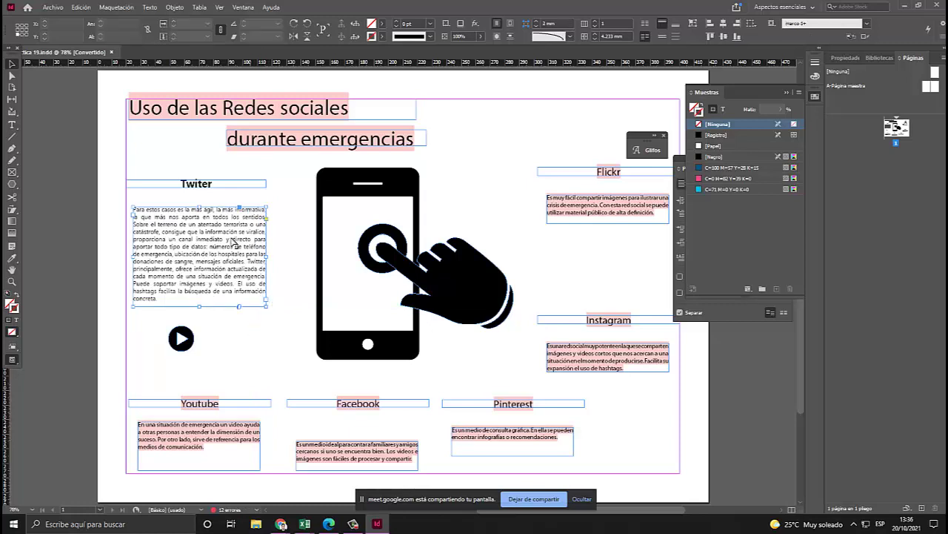
# Set the "Youtube" heading and its description paragraph in Nirmala UI, checking the reference infographic in the activity PDF.
pyautogui.doubleClick(220, 402)
pyautogui.hotkey('ctrl', 'a')
pyautogui.click(103, 24)
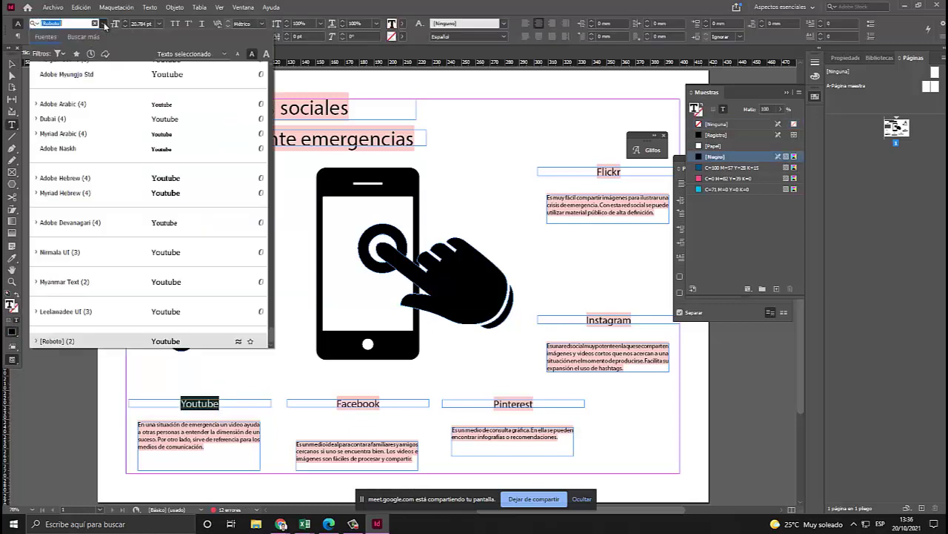
pyautogui.click(76, 252)
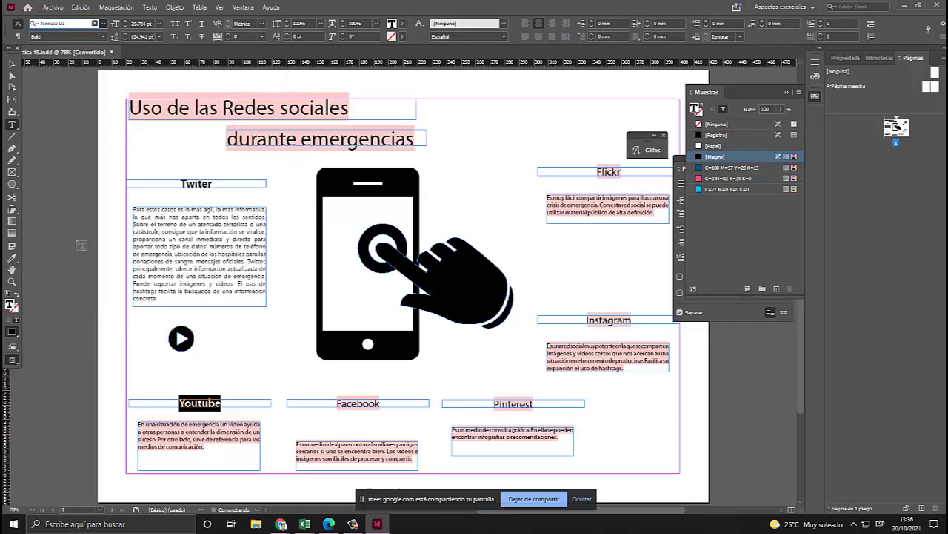
pyautogui.tripleClick(203, 439)
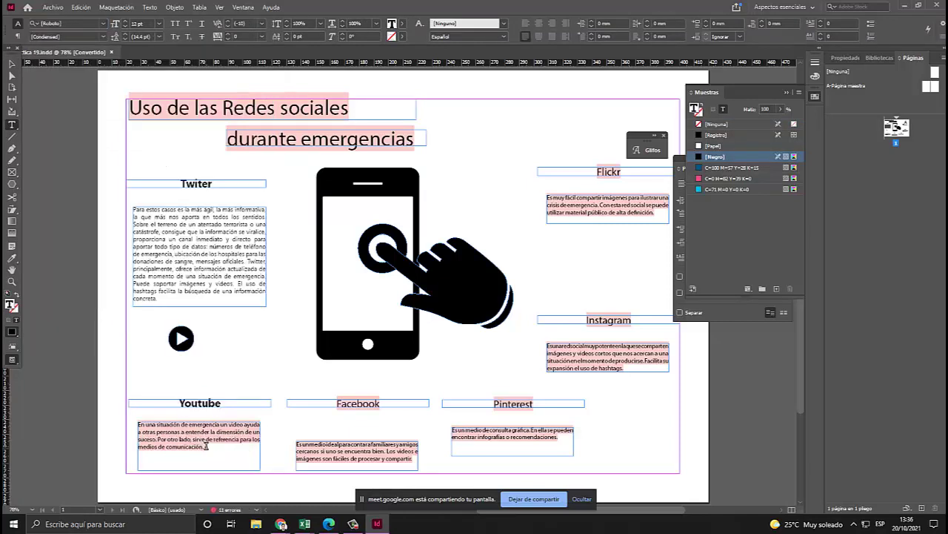
pyautogui.moveTo(205, 447); pyautogui.dragTo(143, 424)
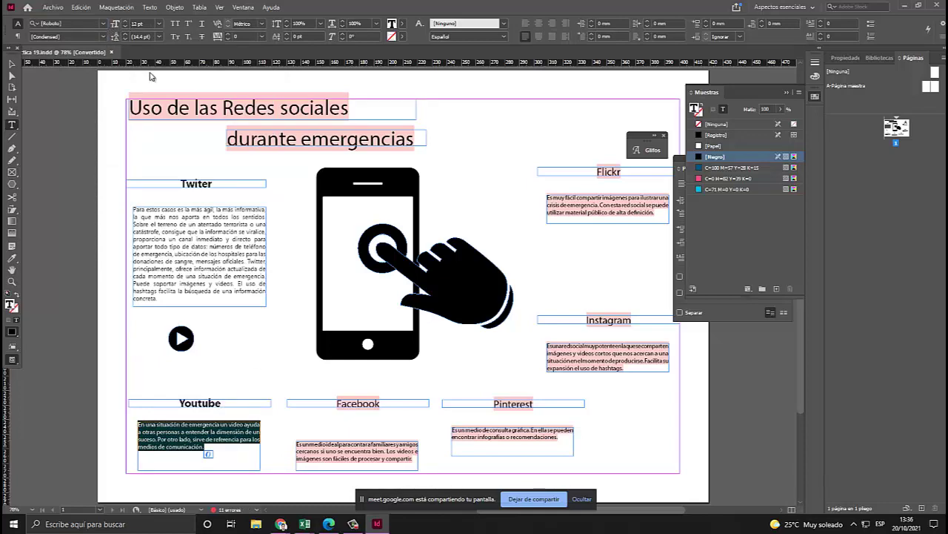
pyautogui.click(329, 524)
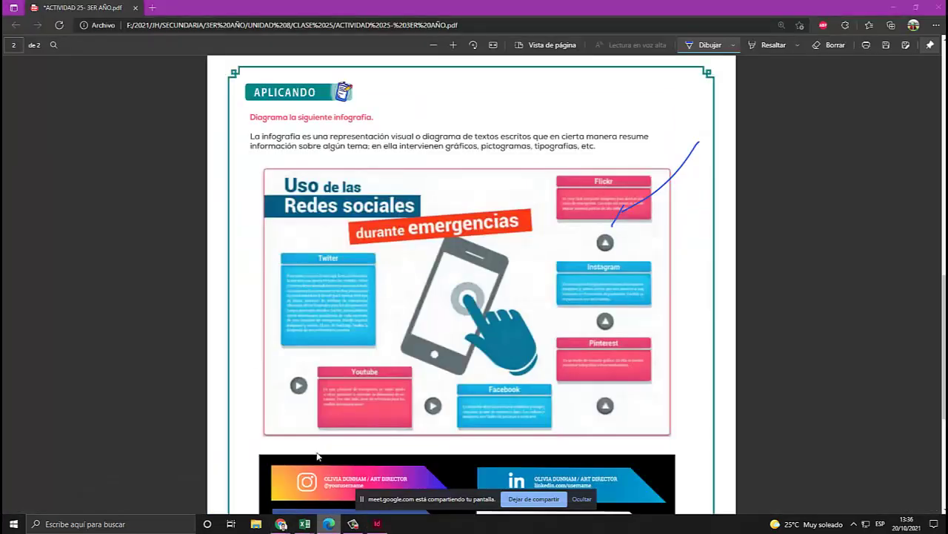
pyautogui.hotkey('alt', 'Tab')
pyautogui.click(102, 24)
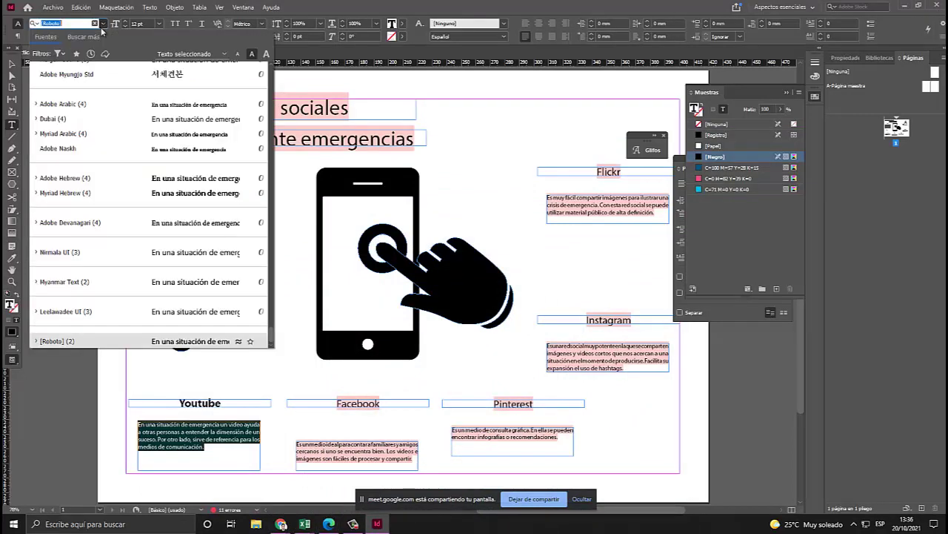
pyautogui.click(72, 250)
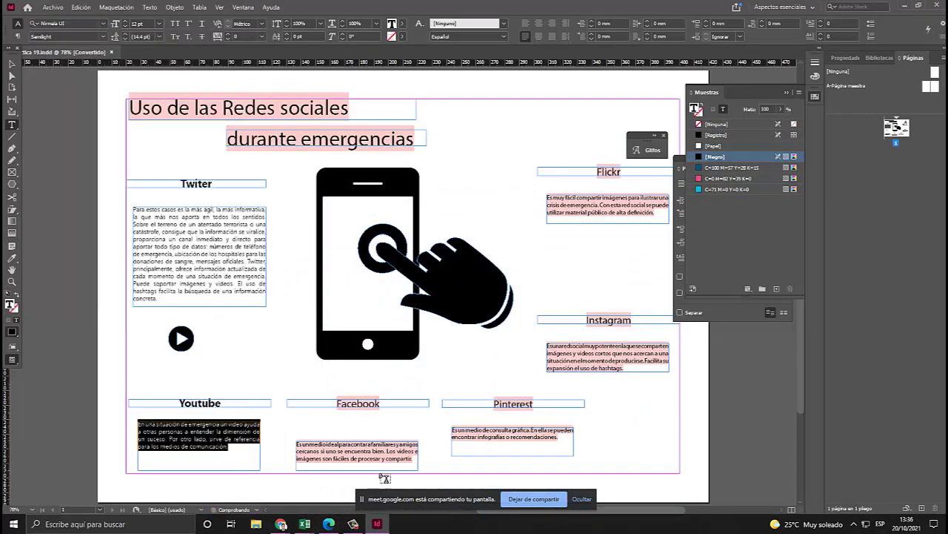
# Apply the Nirmala UI font to the "Facebook" heading and its description paragraph.
pyautogui.doubleClick(378, 404)
pyautogui.click(101, 24)
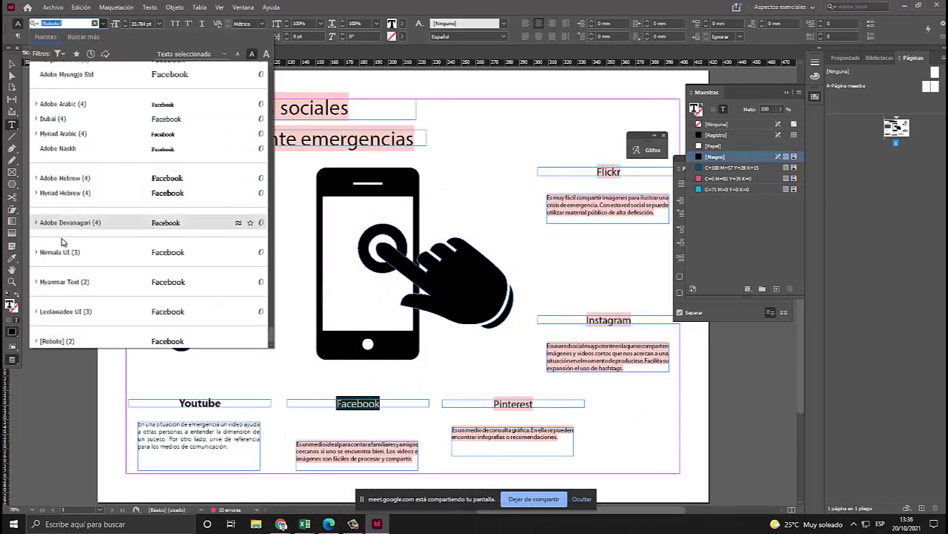
pyautogui.click(68, 249)
pyautogui.tripleClick(398, 458)
pyautogui.click(398, 458)
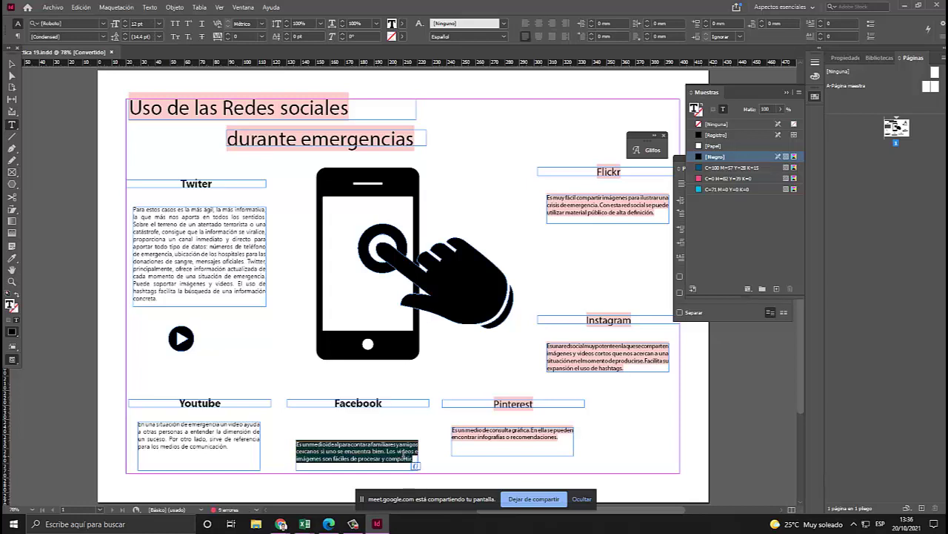
pyautogui.click(104, 24)
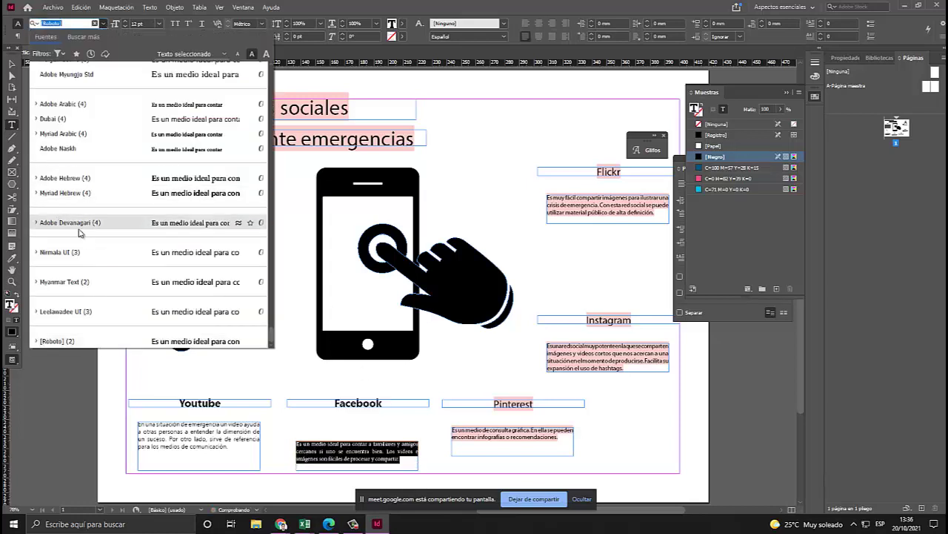
pyautogui.click(74, 253)
pyautogui.click(481, 152)
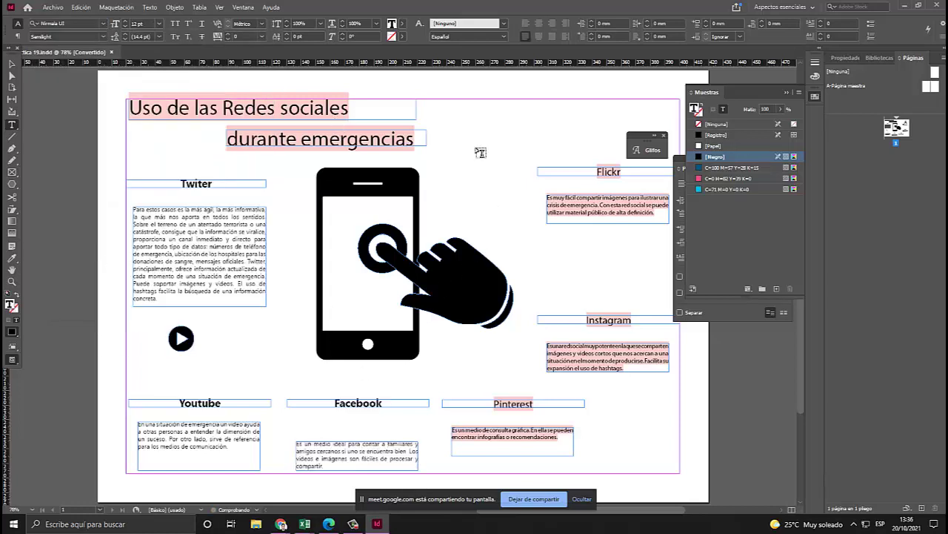
# Change the font of the "Flickr" heading to Nirmala UI.
pyautogui.doubleClick(618, 169)
pyautogui.click(106, 23)
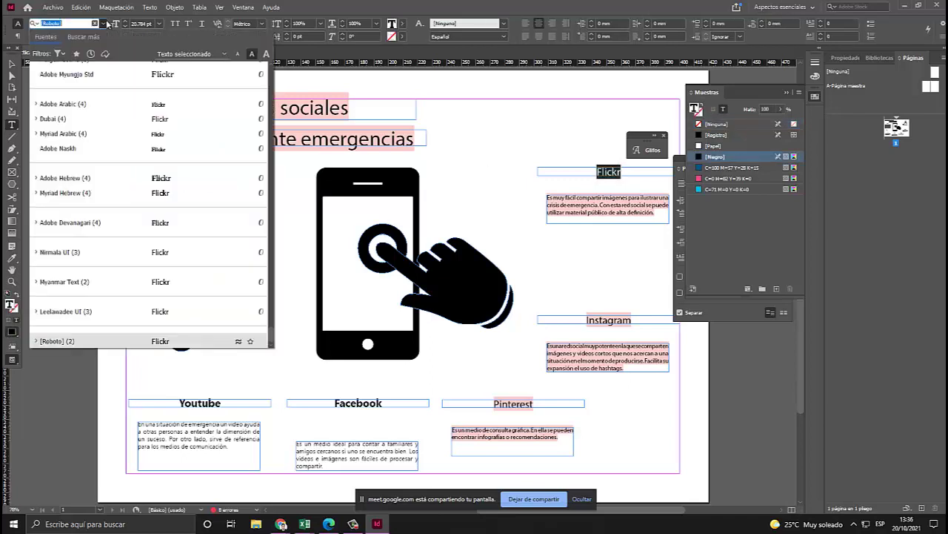
pyautogui.click(93, 253)
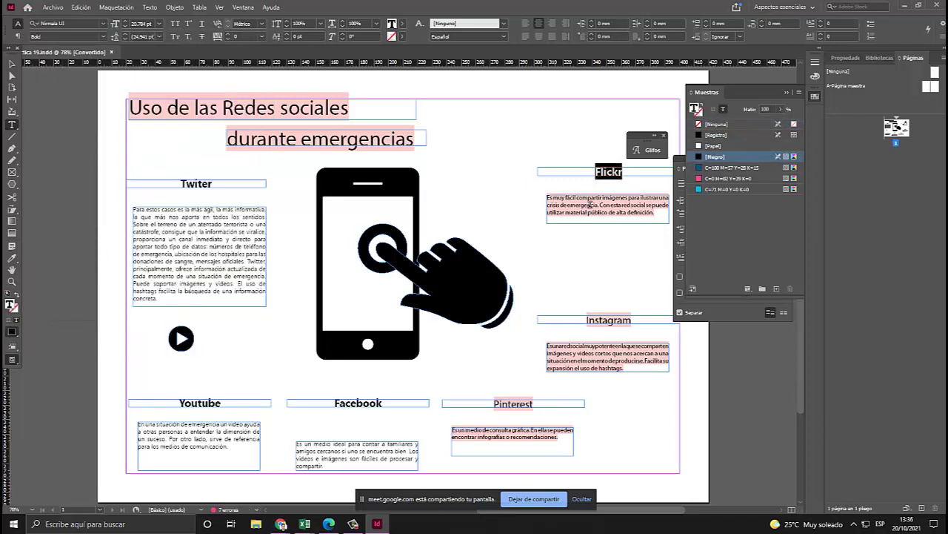
pyautogui.moveTo(590, 205); pyautogui.dragTo(529, 193)
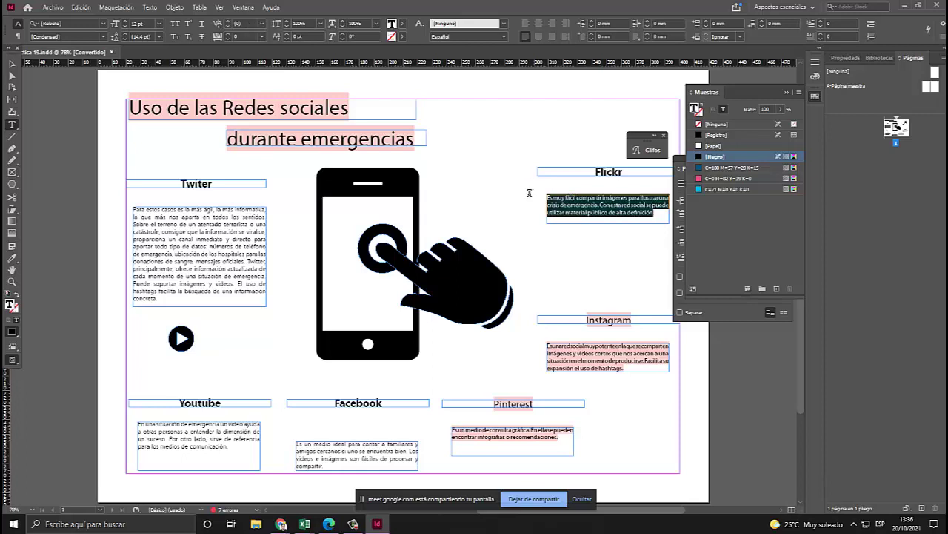
pyautogui.click(103, 23)
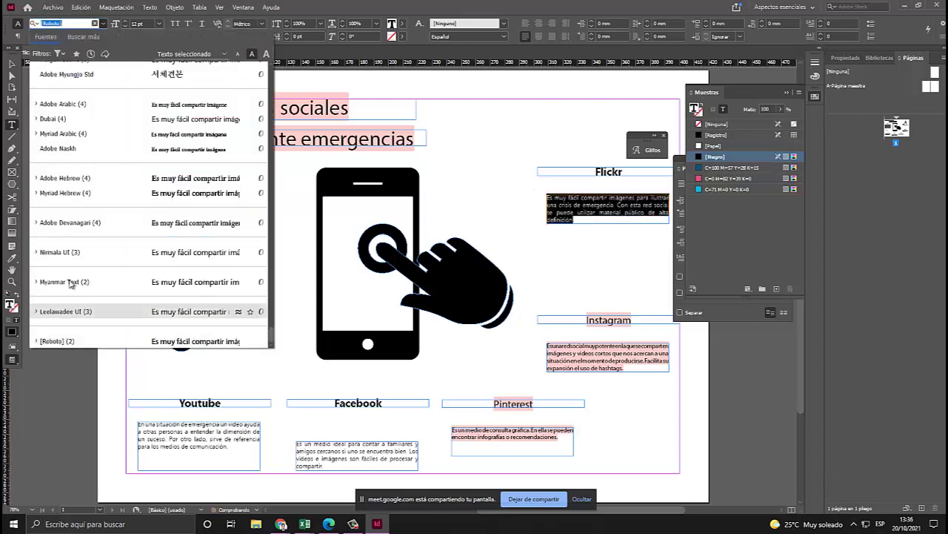
pyautogui.click(601, 319)
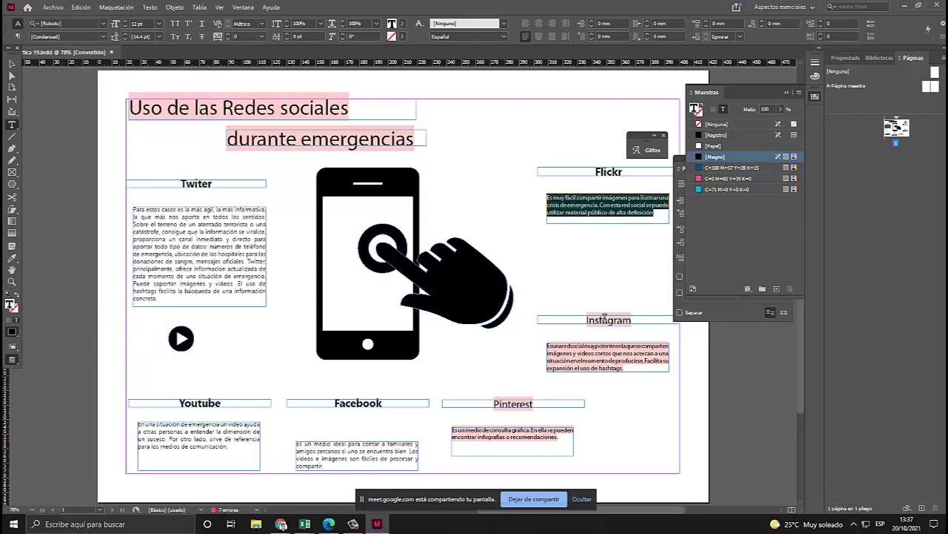
pyautogui.doubleClick(631, 320)
# Apply the Nirmala UI font to the whole description paragraph under the "Flickr" heading.
pyautogui.tripleClick(612, 211)
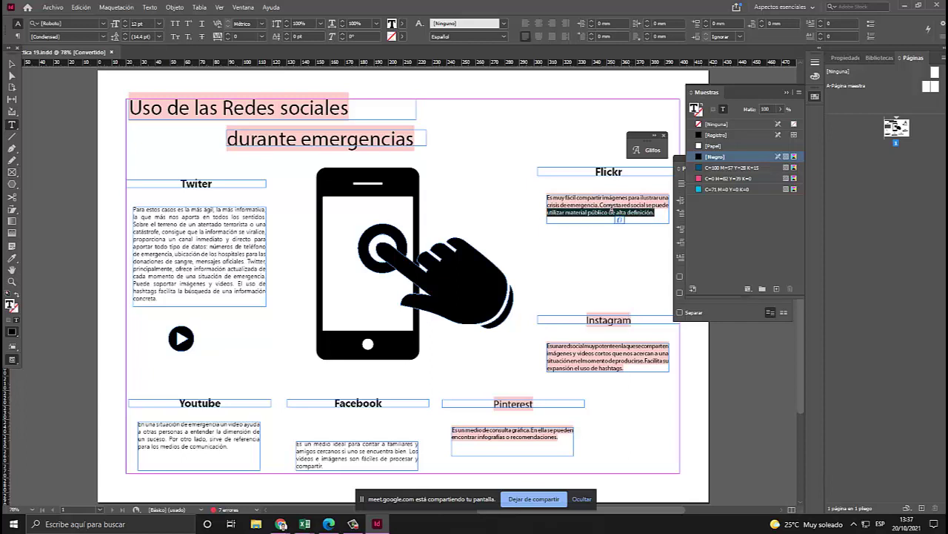
pyautogui.click(612, 212)
pyautogui.click(103, 24)
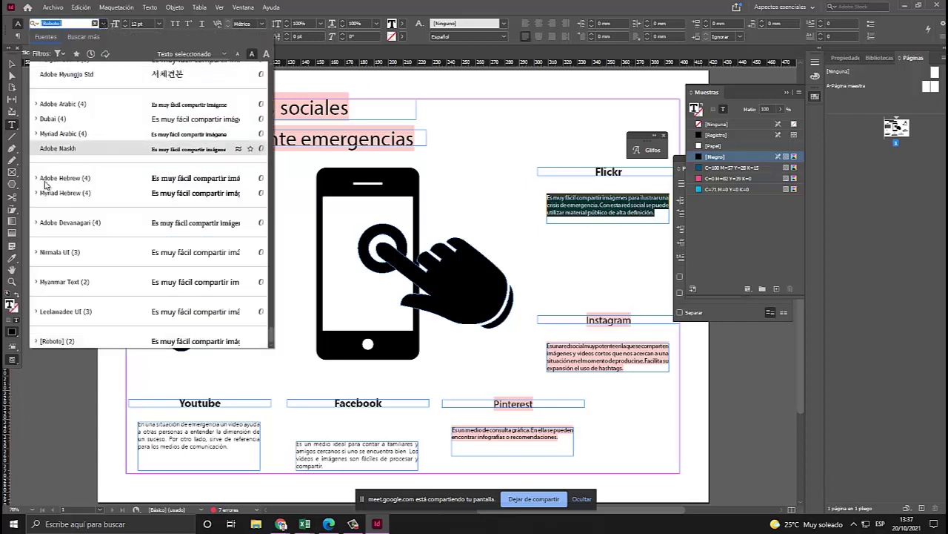
pyautogui.click(103, 282)
# Set the "Instagram" heading and its description paragraph in Nirmala UI.
pyautogui.doubleClick(604, 318)
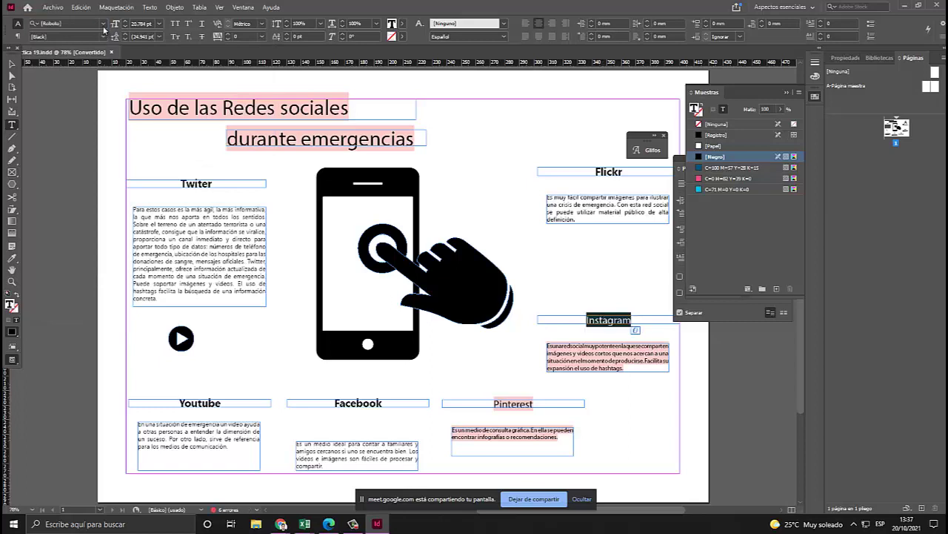
pyautogui.click(103, 24)
pyautogui.click(72, 249)
pyautogui.doubleClick(602, 368)
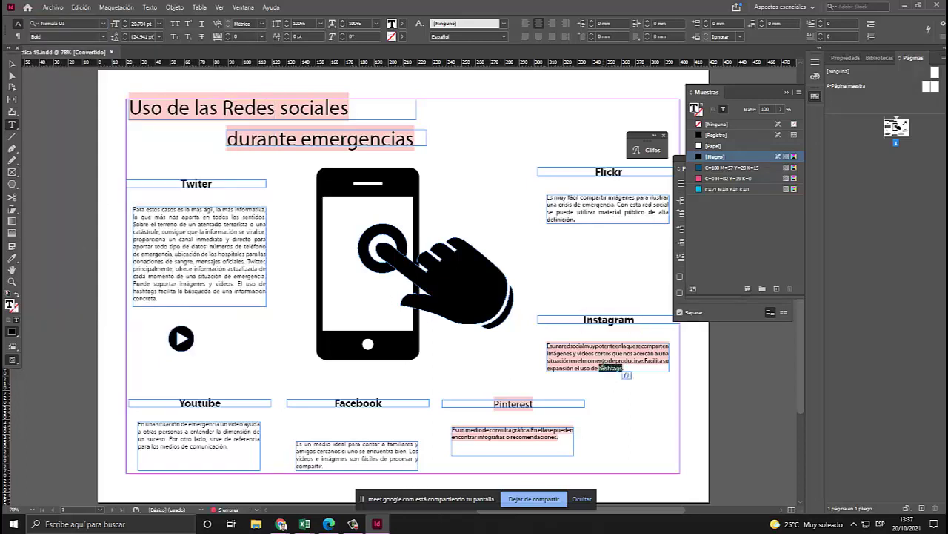
pyautogui.moveTo(624, 368); pyautogui.dragTo(549, 345)
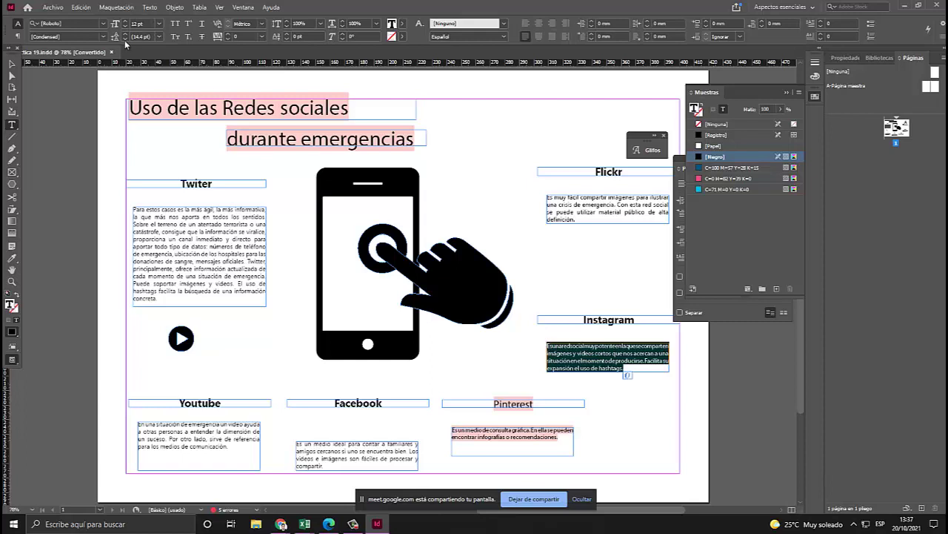
pyautogui.click(97, 24)
pyautogui.click(103, 25)
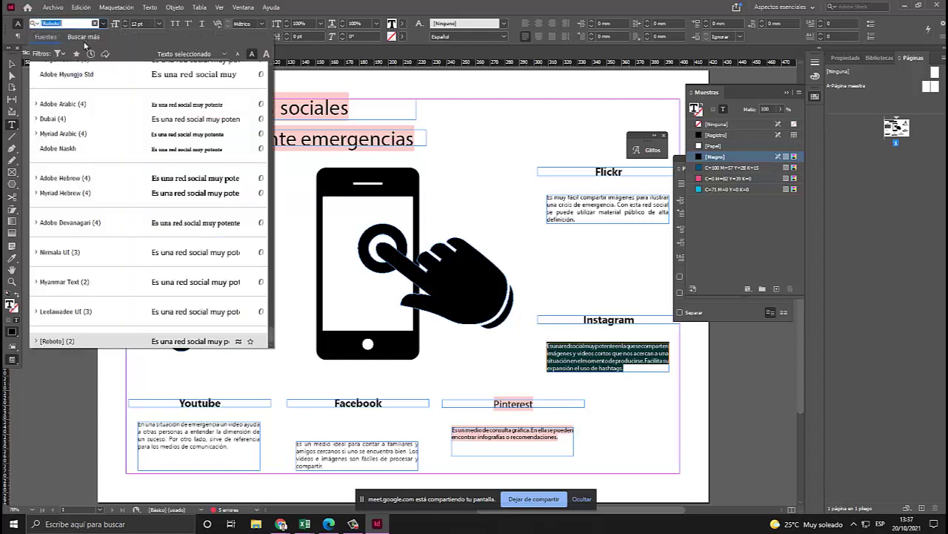
pyautogui.click(74, 254)
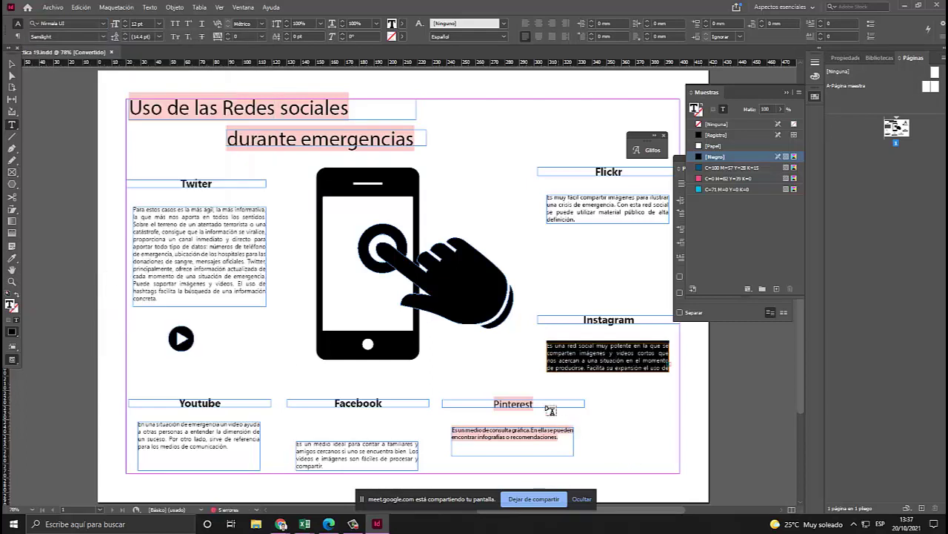
pyautogui.click(12, 62)
pyautogui.moveTo(662, 449); pyautogui.dragTo(404, 369)
pyautogui.click(517, 211)
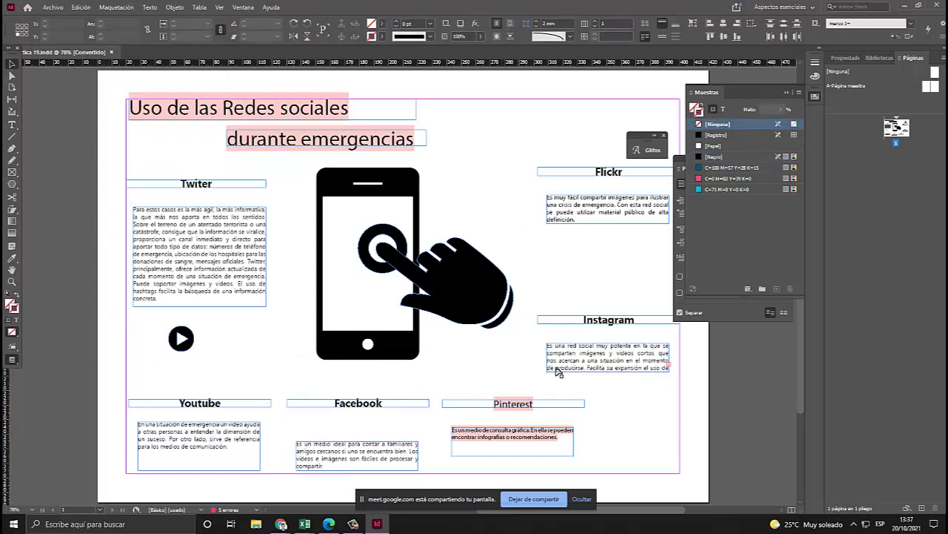
# Change the font of the "Pinterest" heading and its description paragraph to Nirmala UI.
pyautogui.doubleClick(533, 404)
pyautogui.moveTo(533, 403); pyautogui.dragTo(483, 400)
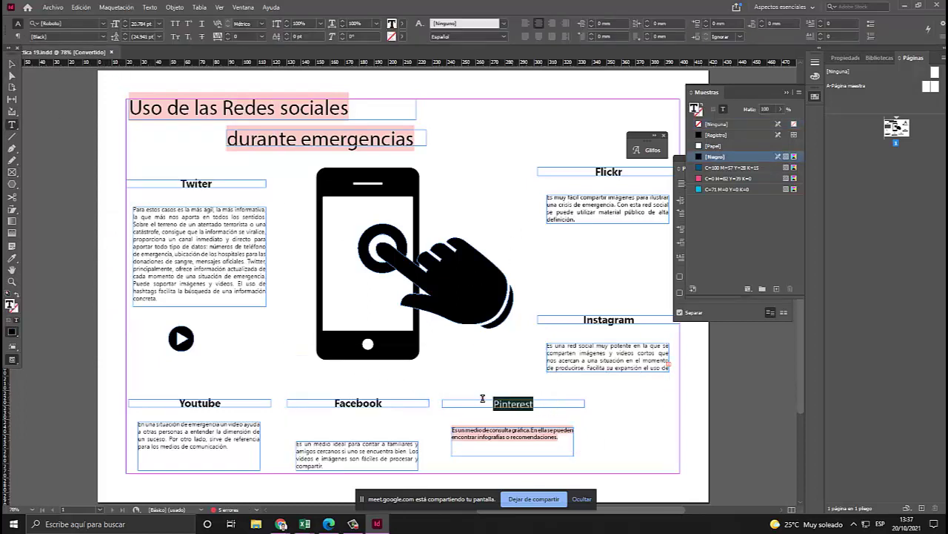
pyautogui.click(102, 28)
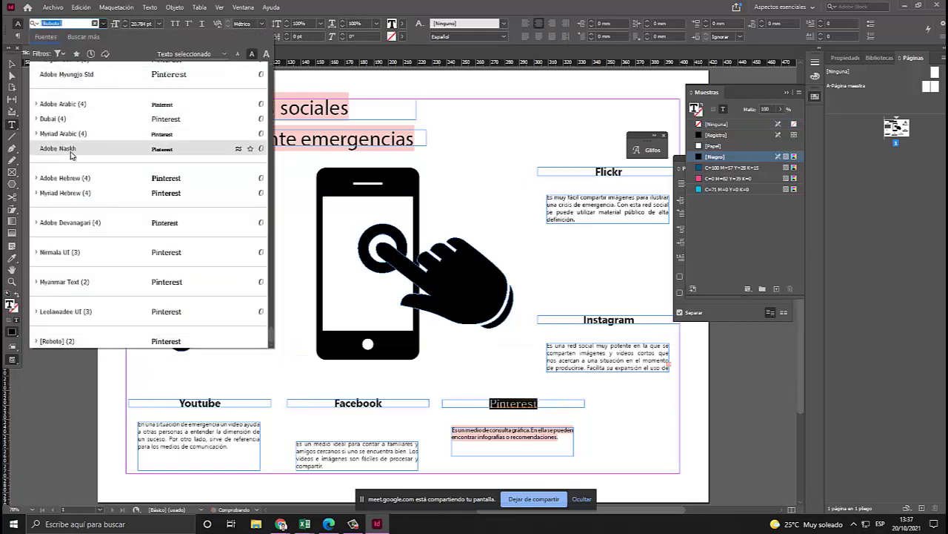
pyautogui.click(101, 257)
pyautogui.click(548, 452)
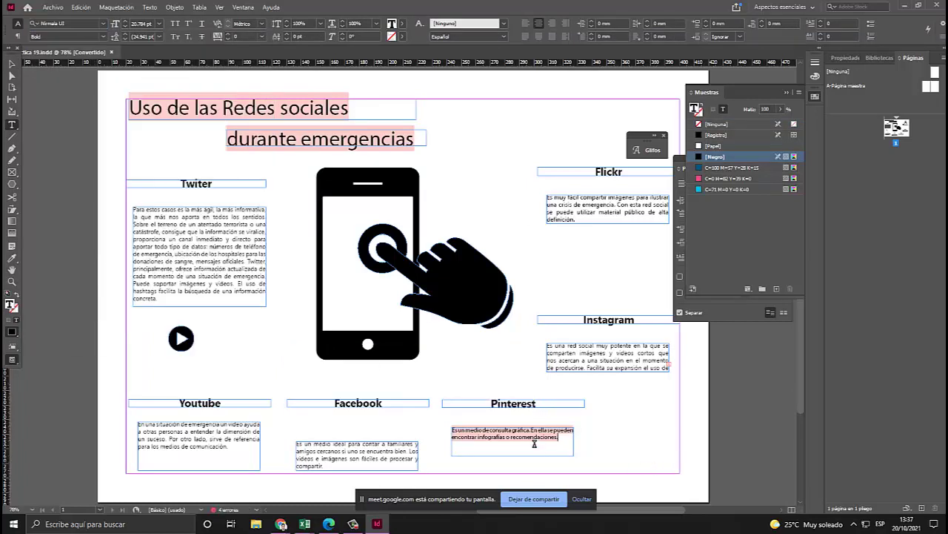
pyautogui.moveTo(558, 438); pyautogui.dragTo(435, 408)
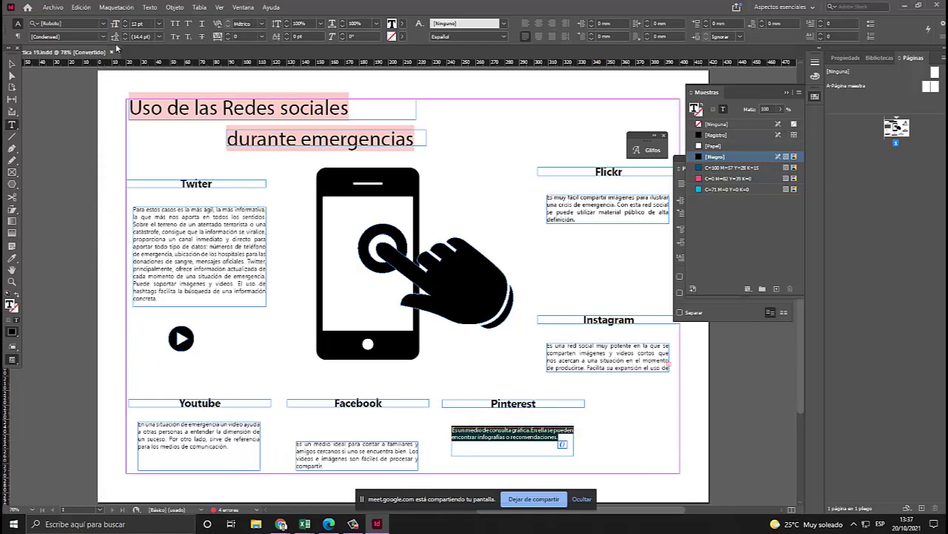
pyautogui.click(105, 25)
pyautogui.click(70, 218)
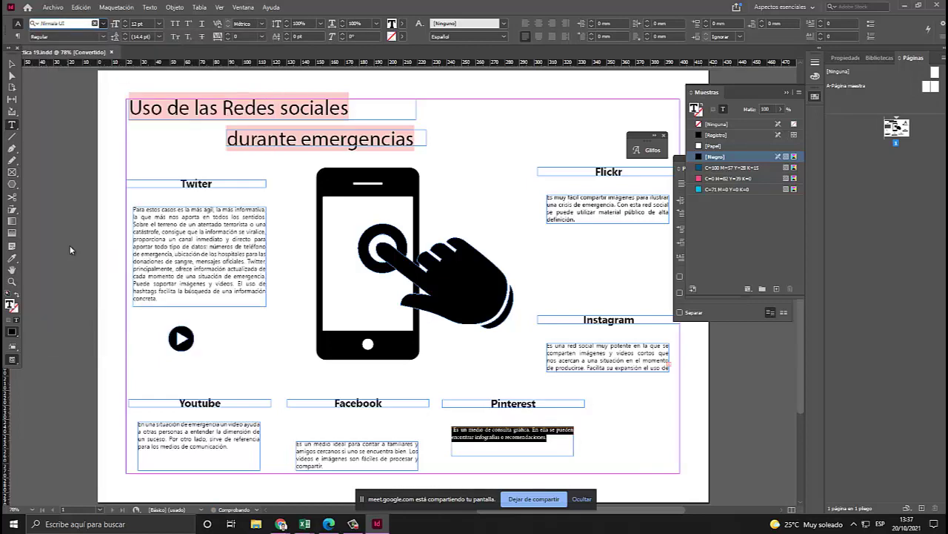
# Apply Nirmala UI to both title lines, "Uso de las Redes sociales" and "durante emergencias".
pyautogui.tripleClick(287, 104)
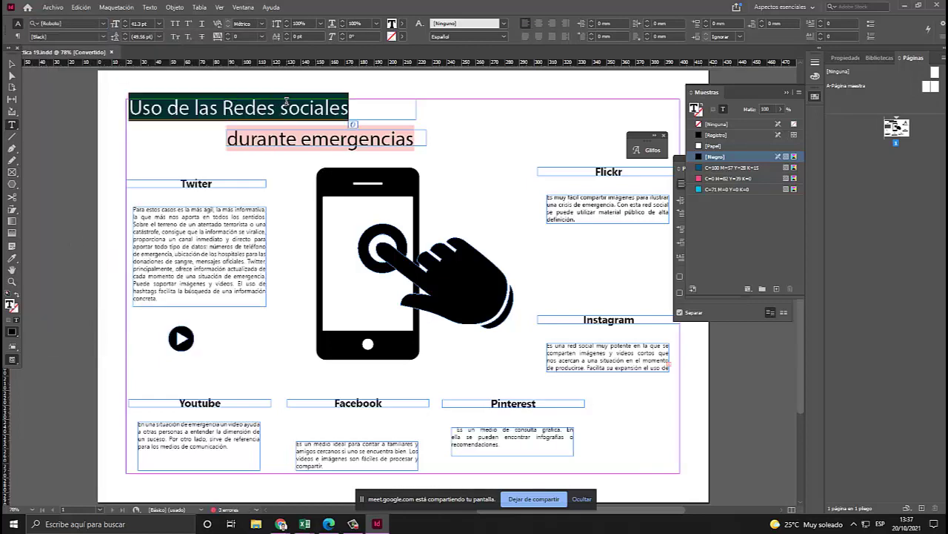
pyautogui.click(105, 24)
pyautogui.click(74, 248)
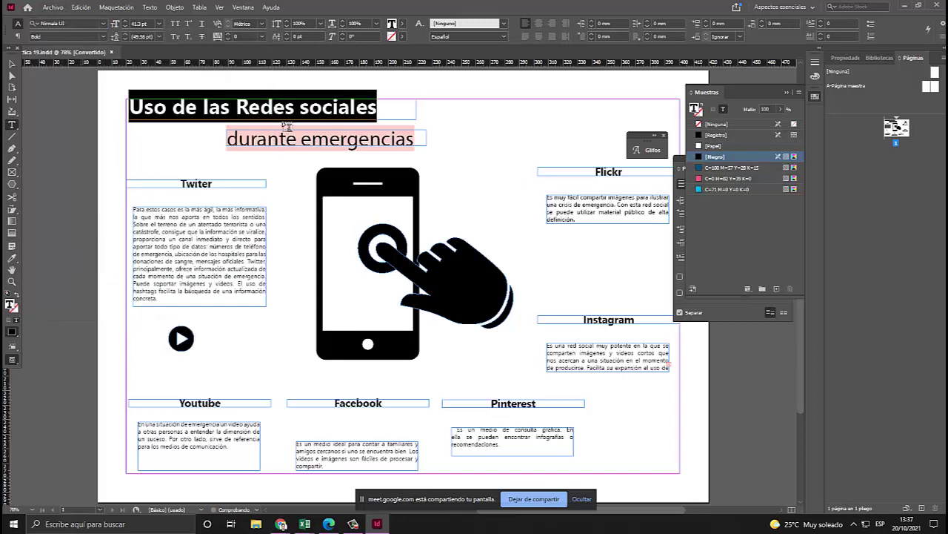
pyautogui.click(321, 140)
pyautogui.tripleClick(320, 141)
pyautogui.click(101, 25)
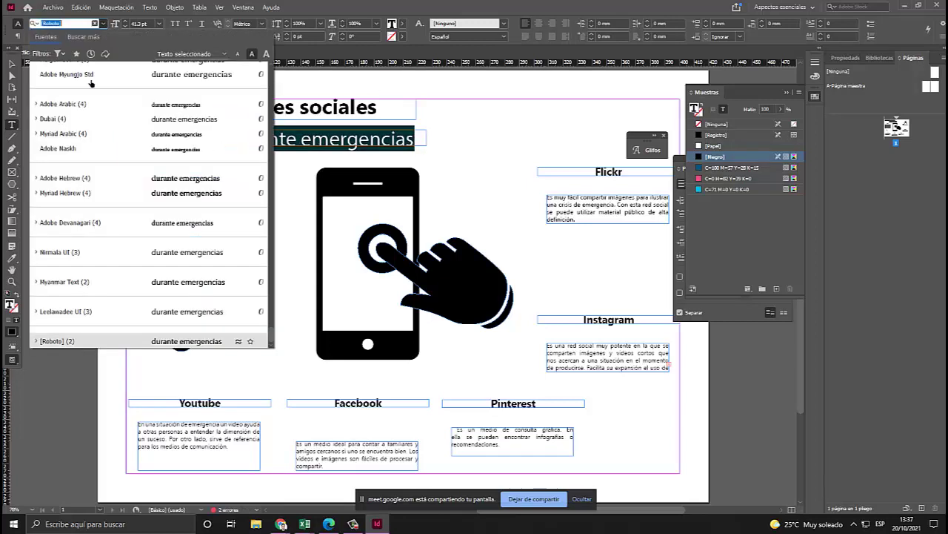
pyautogui.click(70, 252)
pyautogui.click(506, 140)
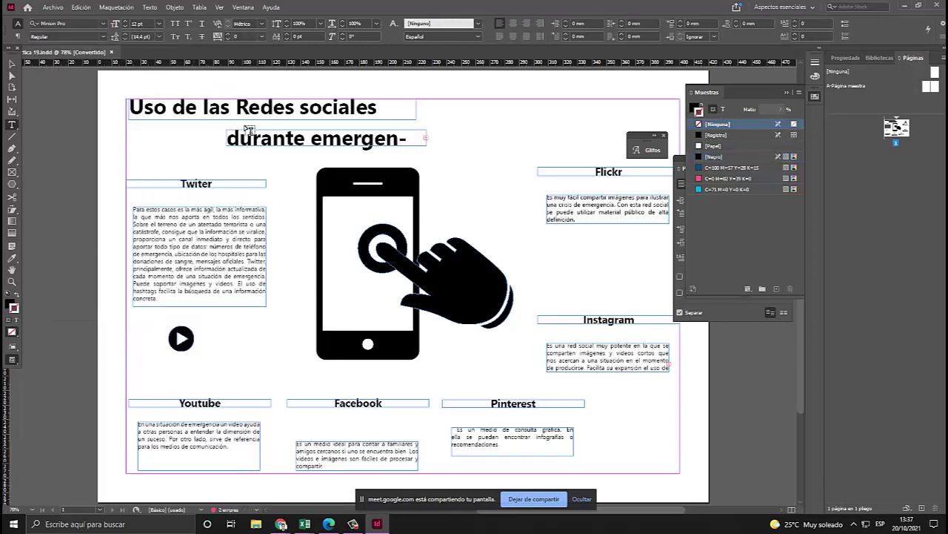
# Widen the text frame of the second title line from its starting edge so "durante emergencias" fits on one line.
pyautogui.click(11, 64)
pyautogui.click(242, 146)
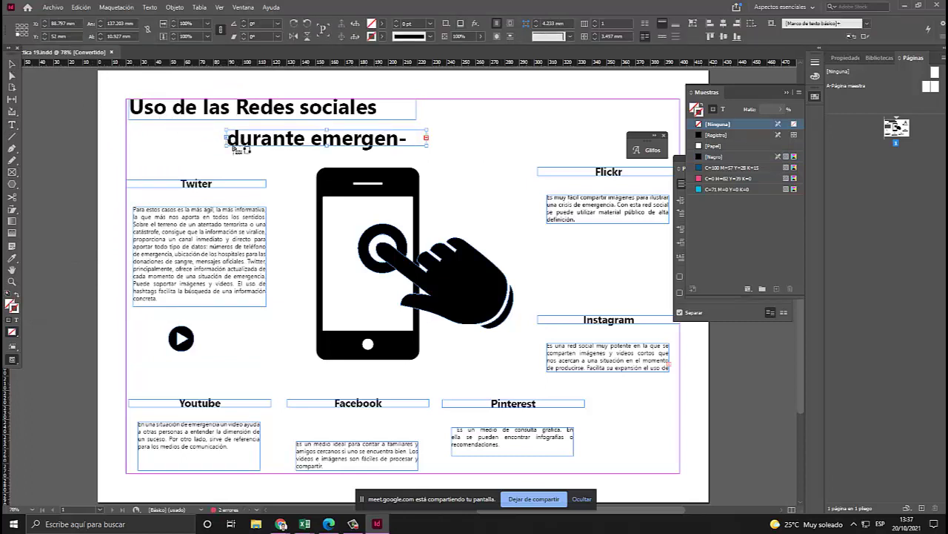
pyautogui.moveTo(224, 146); pyautogui.dragTo(196, 147)
pyautogui.click(482, 107)
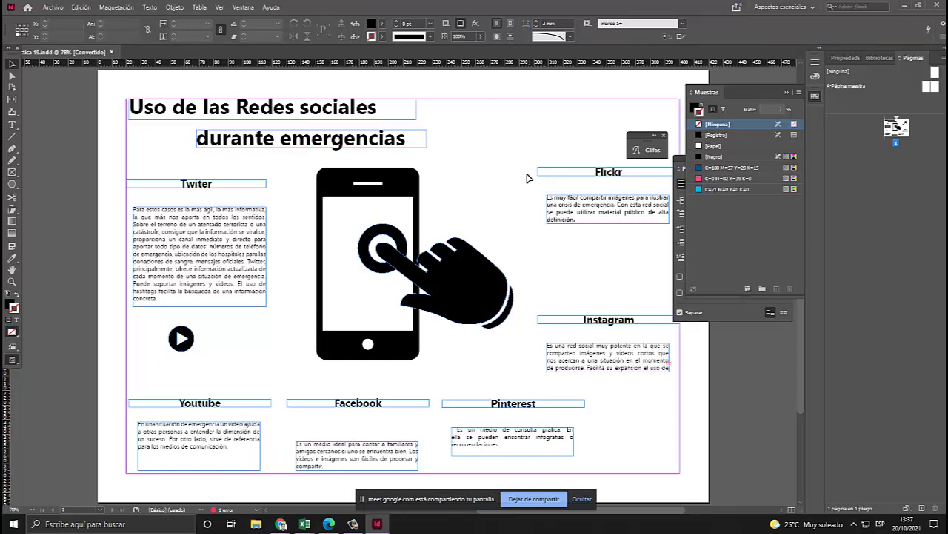
# Stop the screen presentation in the Google Meet call and switch back to InDesign.
pyautogui.click(534, 499)
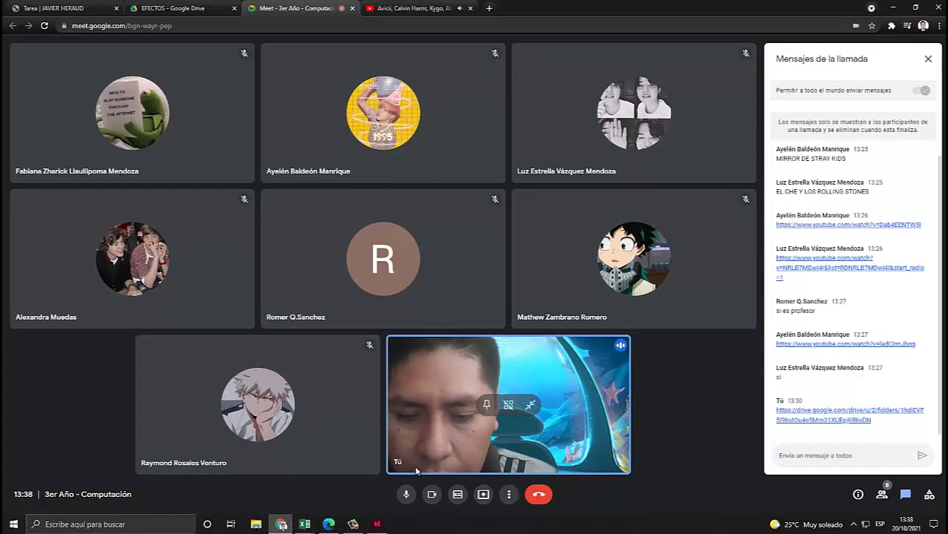
pyautogui.click(353, 523)
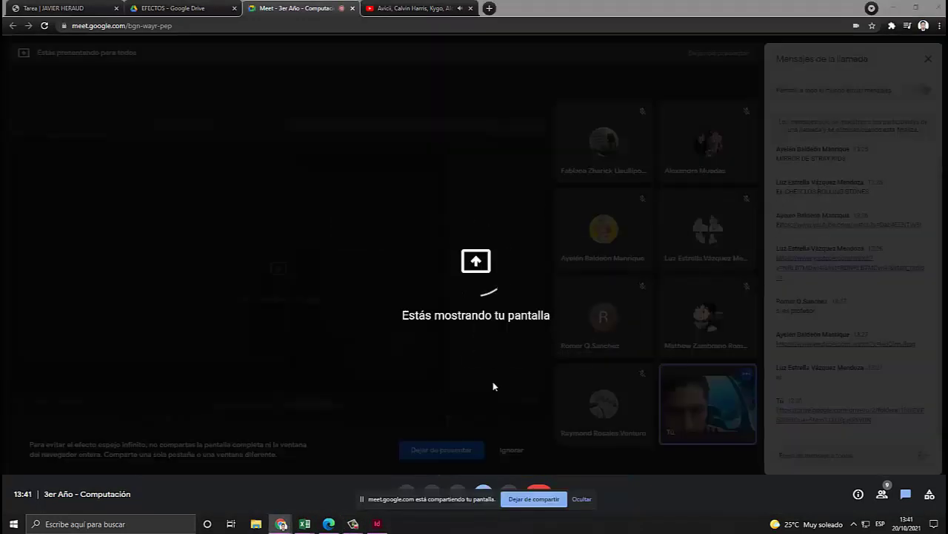
pyautogui.click(377, 523)
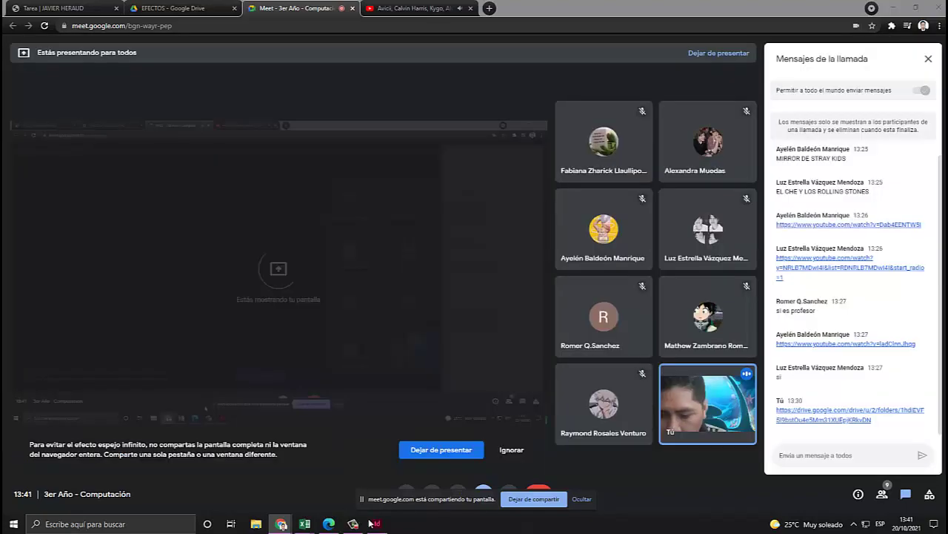
# Compare the InDesign layout with the reference infographic in the activity PDF, examining its title, colored boxes and phone illustration.
pyautogui.click(328, 523)
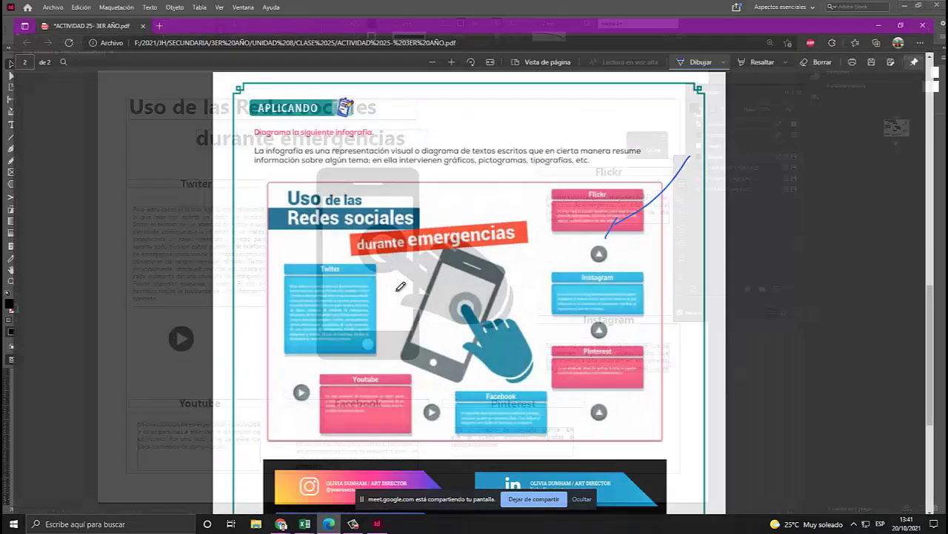
pyautogui.hotkey('alt', 'Tab')
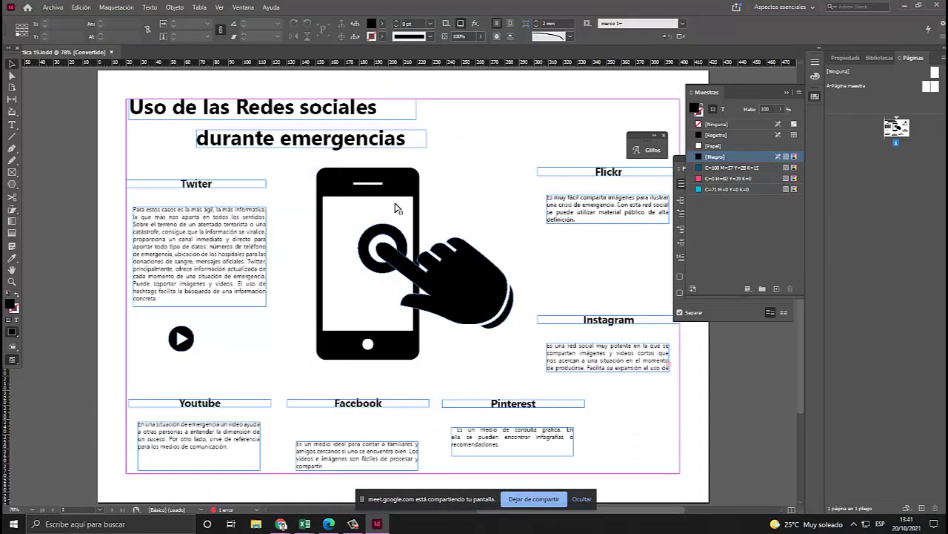
pyautogui.hotkey('alt', 'Tab')
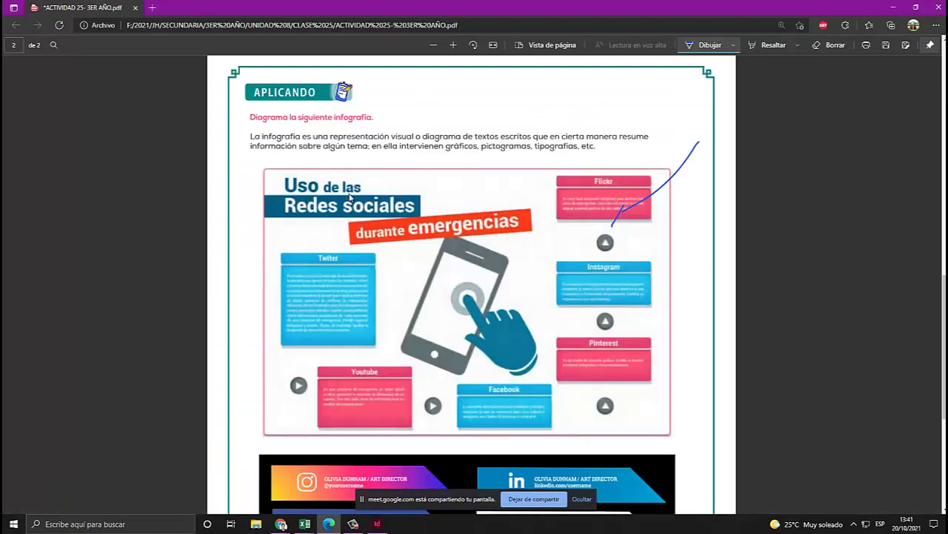
pyautogui.hotkey('alt', 'Tab')
pyautogui.click(453, 300)
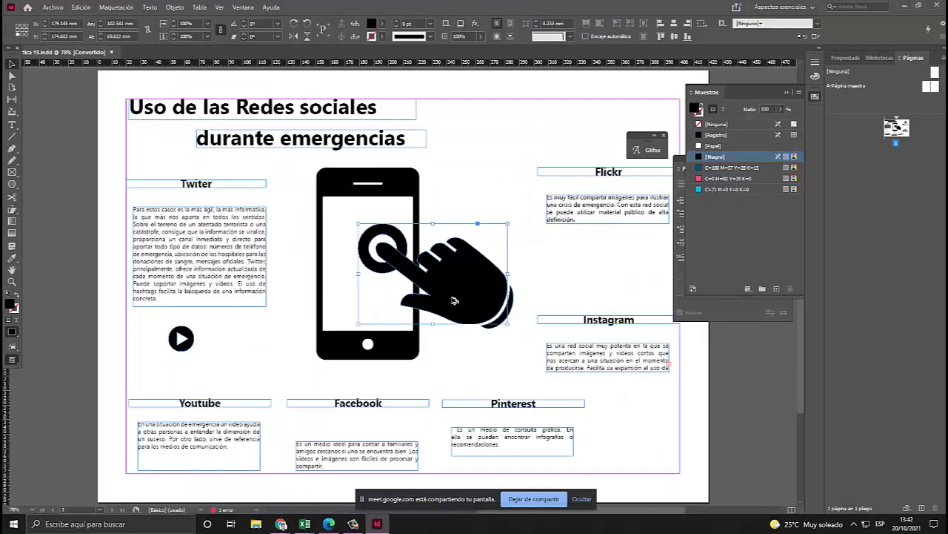
pyautogui.hotkey('alt', 'Tab')
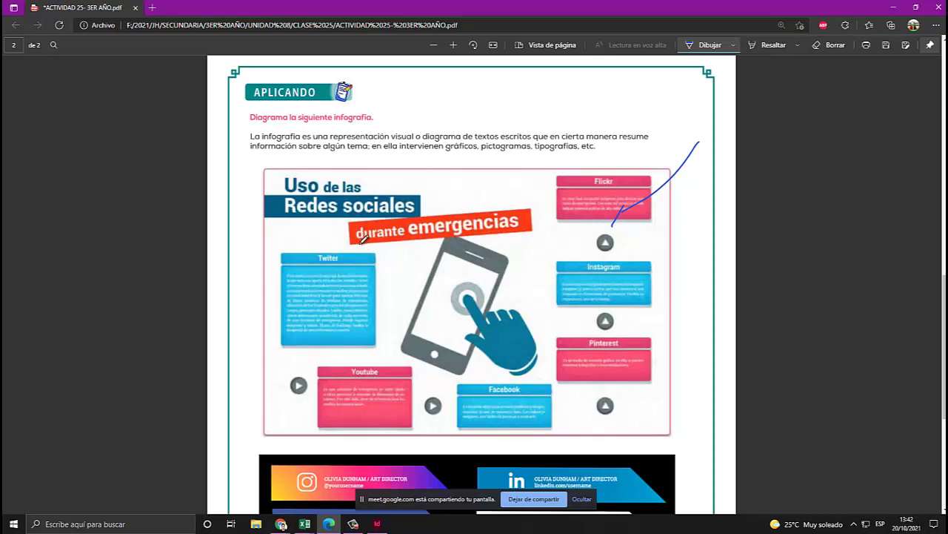
pyautogui.hotkey('alt', 'Tab')
# Enlarge the "Twiter" heading's text frame to about 96 by 11 mm, undoing the other resizing attempts.
pyautogui.click(196, 186)
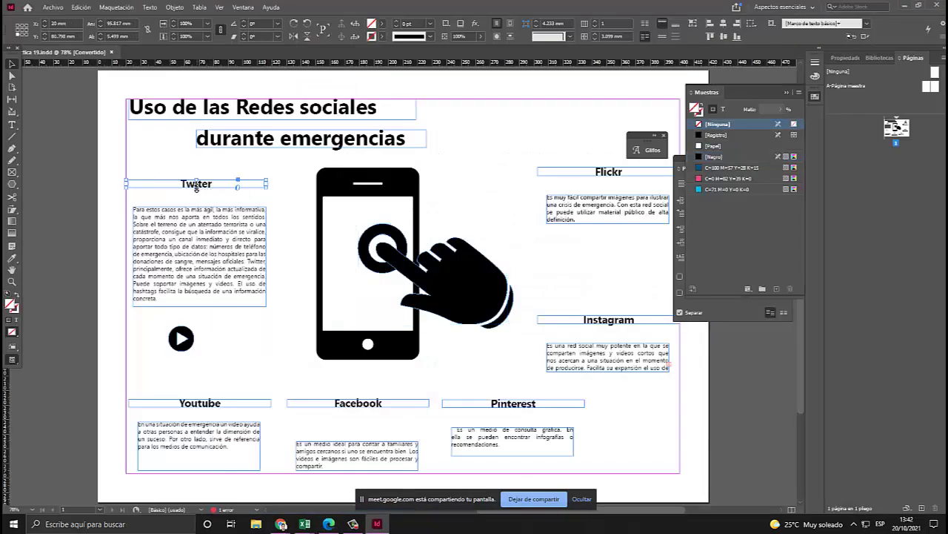
pyautogui.moveTo(197, 189); pyautogui.dragTo(196, 168)
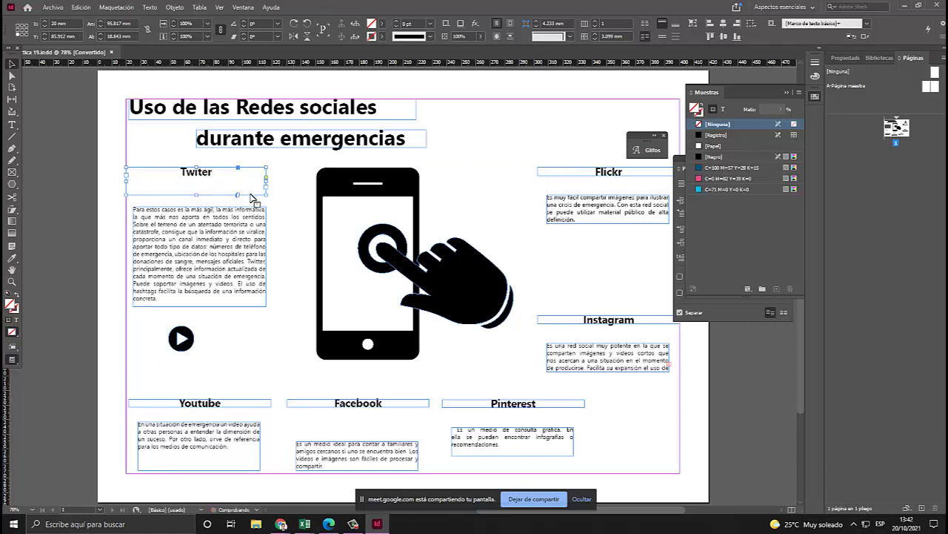
pyautogui.hotkey('ctrl', 'z')
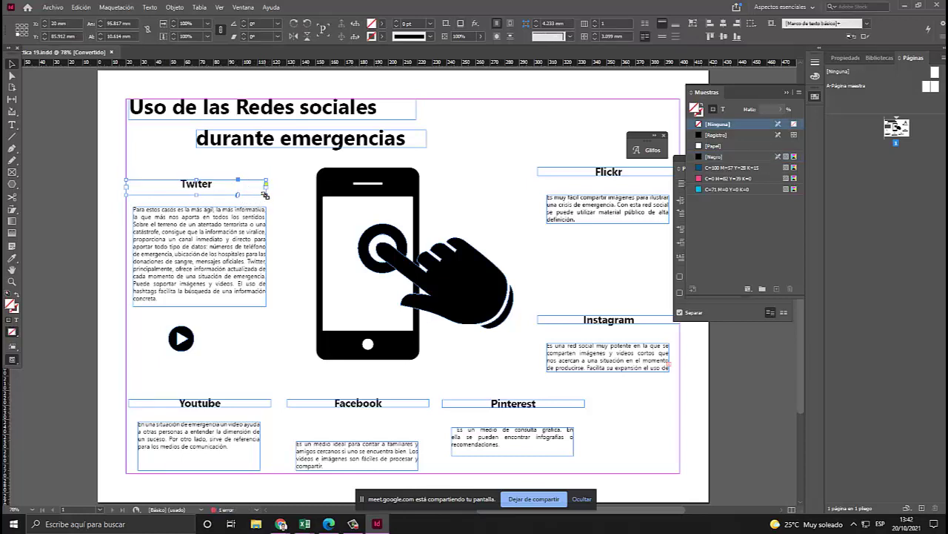
pyautogui.moveTo(266, 195); pyautogui.dragTo(148, 190)
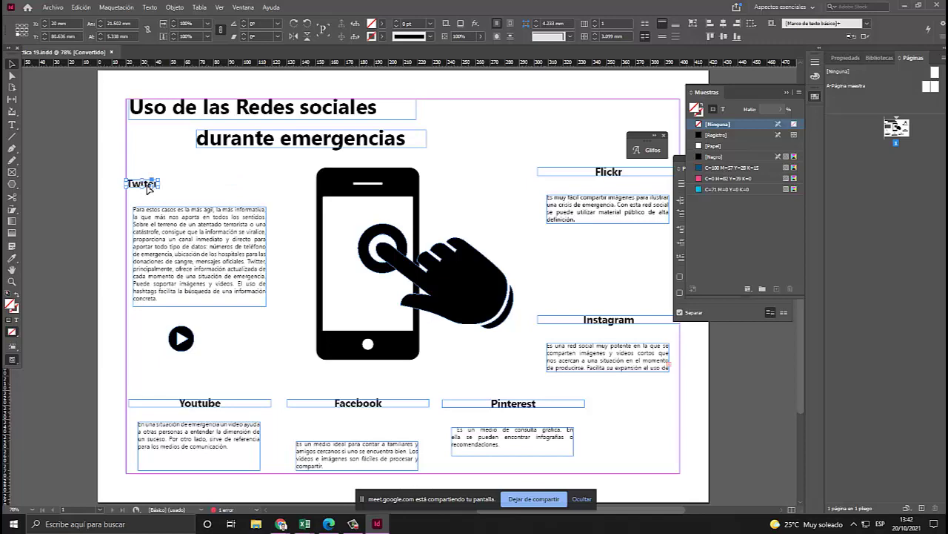
pyautogui.hotkey('ctrl', 'z')
pyautogui.click(42, 207)
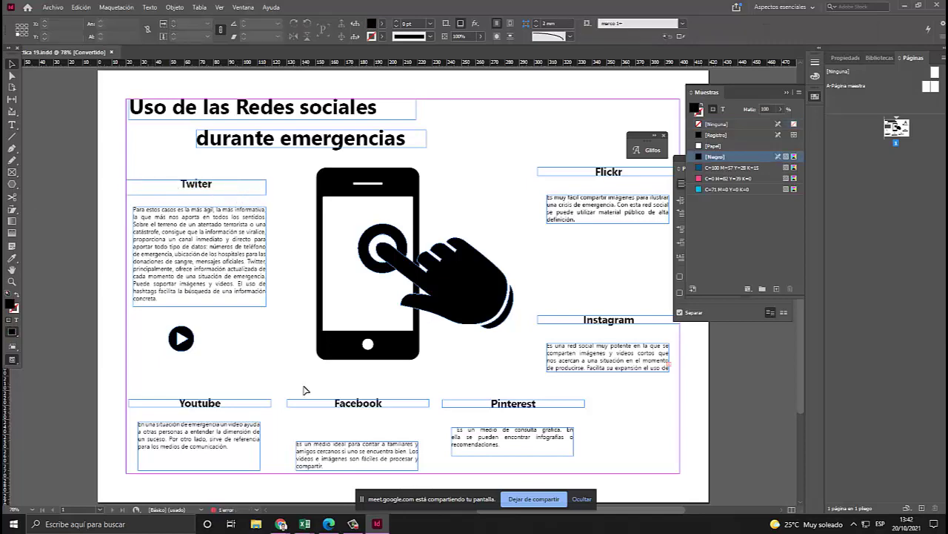
# Check the reference infographic and fill the Twiter description's text frame with the cyan swatch C=71 M=0 Y=0 K=0.
pyautogui.hotkey('alt', 'Tab')
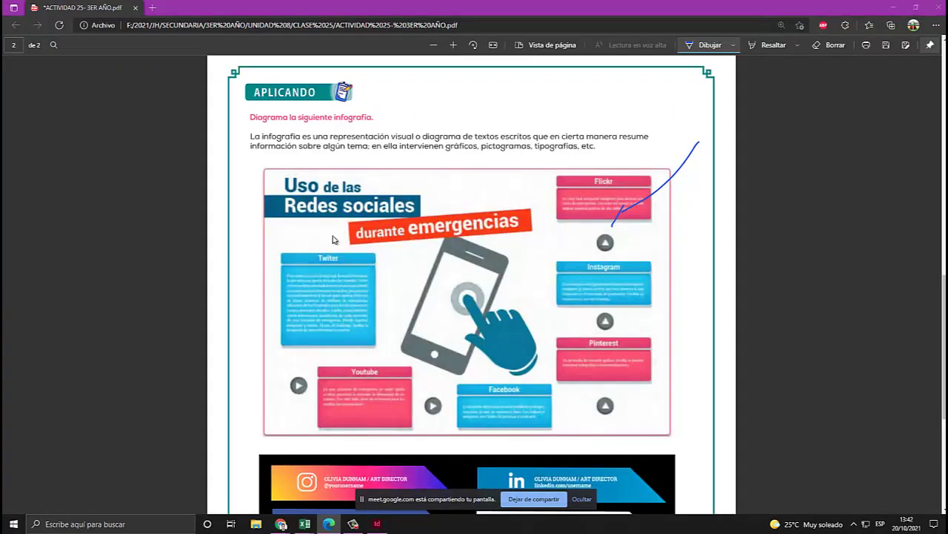
pyautogui.hotkey('alt', 'Tab')
pyautogui.click(189, 253)
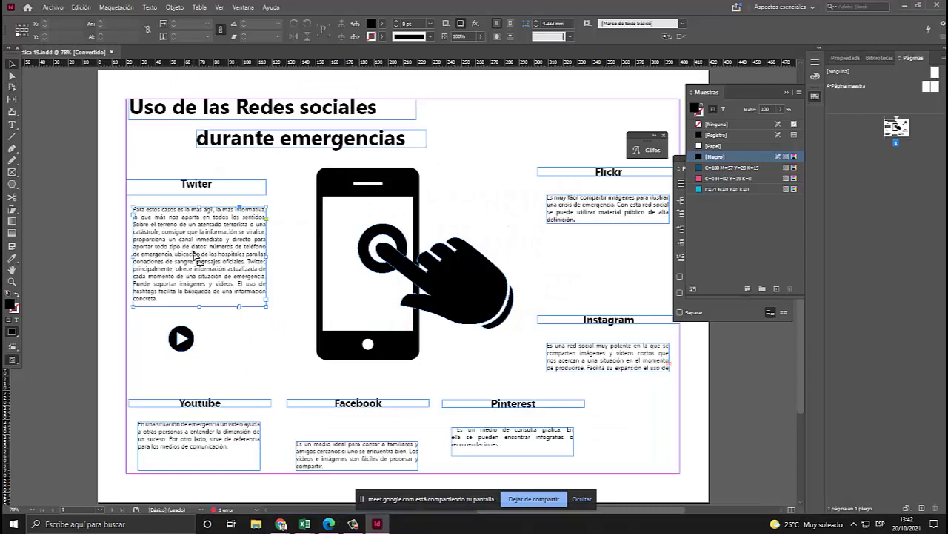
pyautogui.click(381, 24)
pyautogui.click(281, 120)
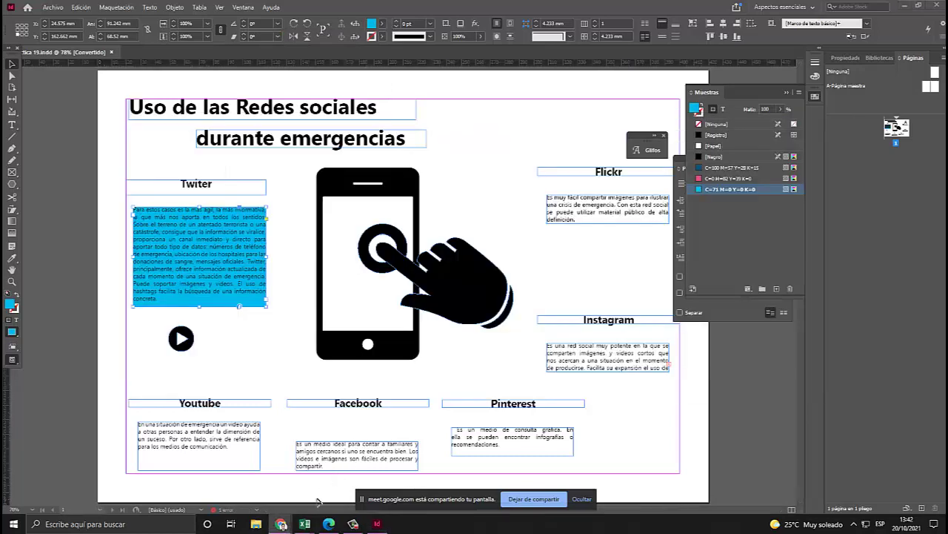
# Check the reference infographic in the activity PDF, and undo the cyan fill on the Twiter description's text frame.
pyautogui.click(329, 524)
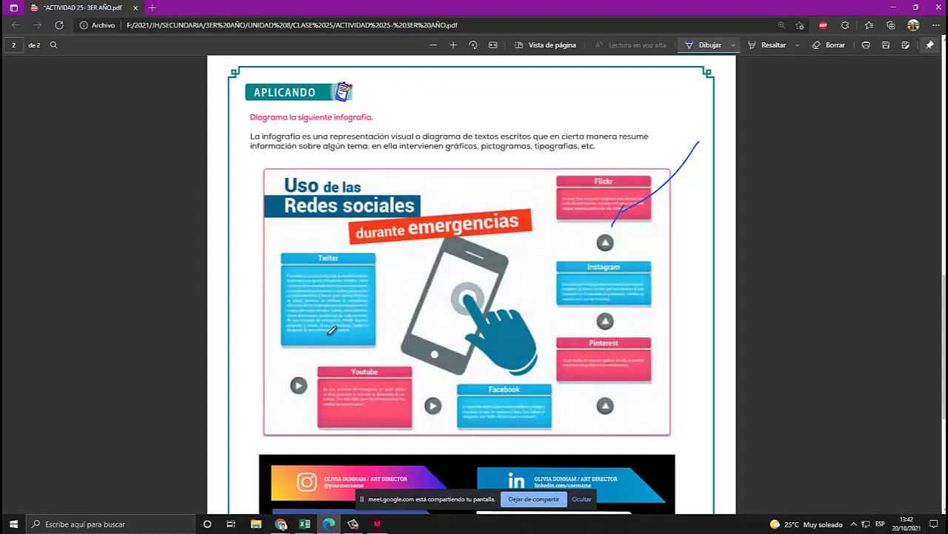
pyautogui.hotkey('alt', 'Tab')
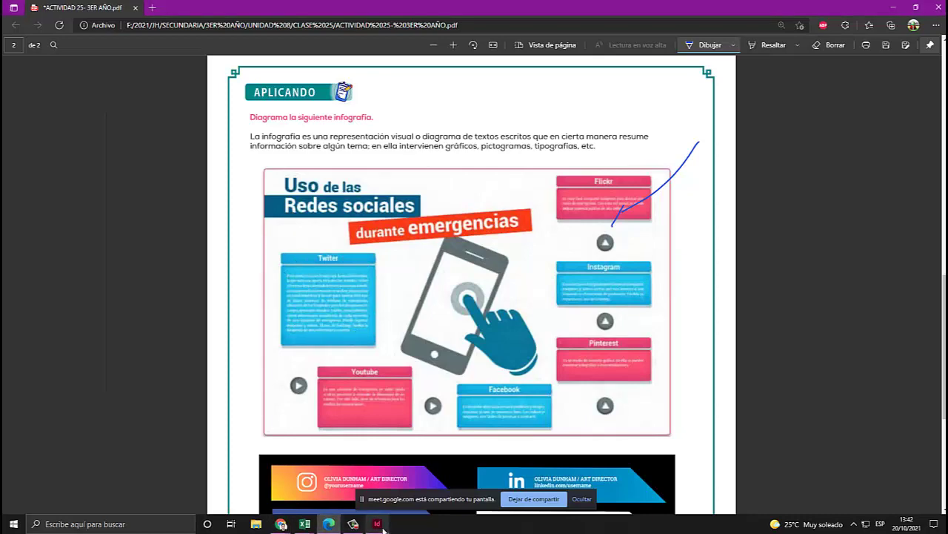
pyautogui.click(379, 524)
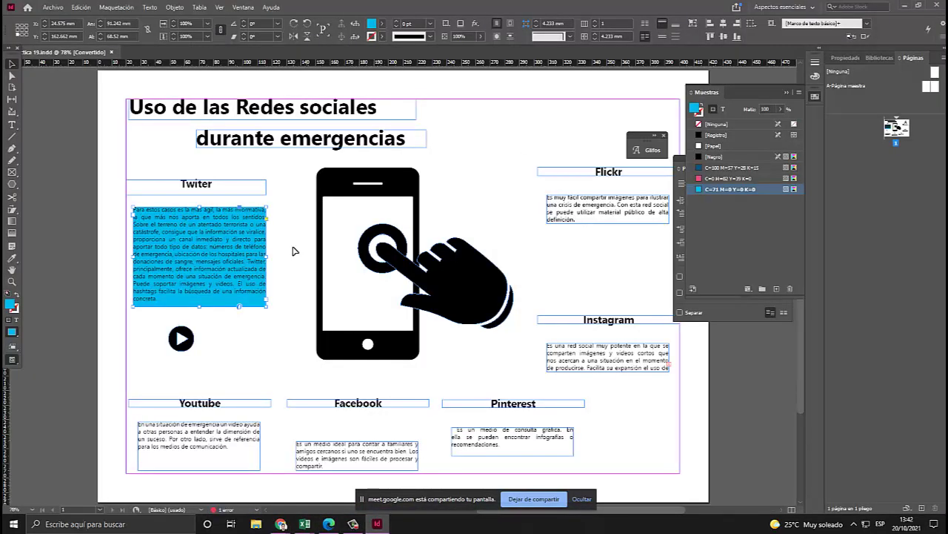
pyautogui.click(271, 245)
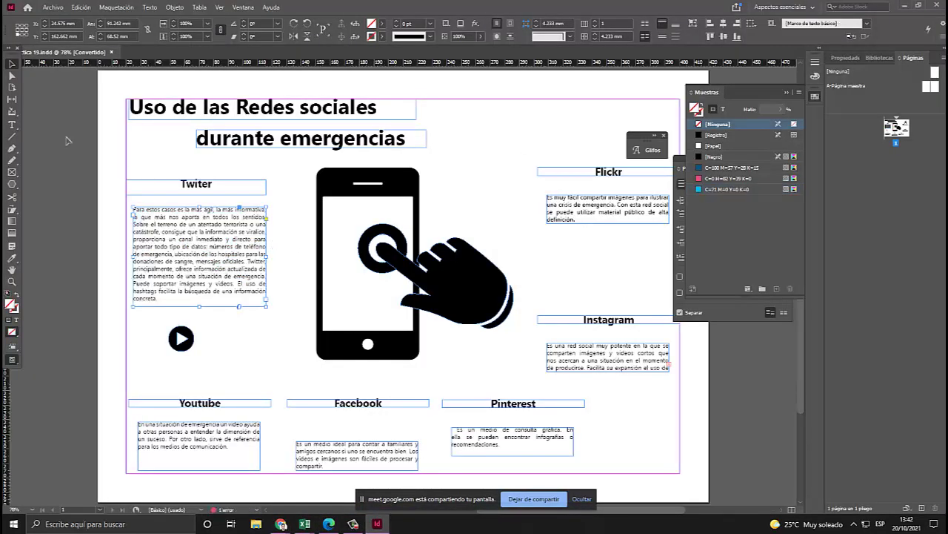
# Draw a rectangle about 97.5 by 74.5 mm over the Twiter description.
pyautogui.click(13, 184)
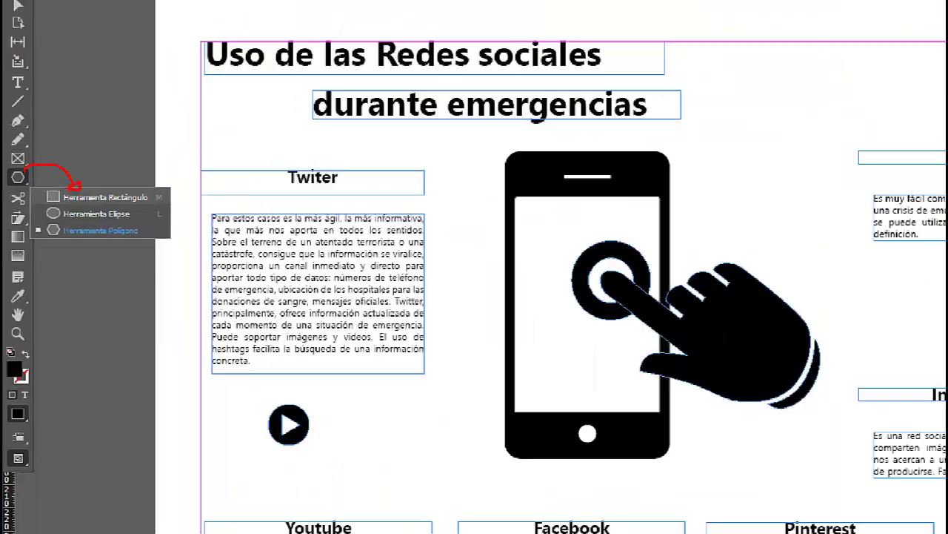
pyautogui.click(81, 199)
pyautogui.moveTo(12, 184); pyautogui.dragTo(271, 313)
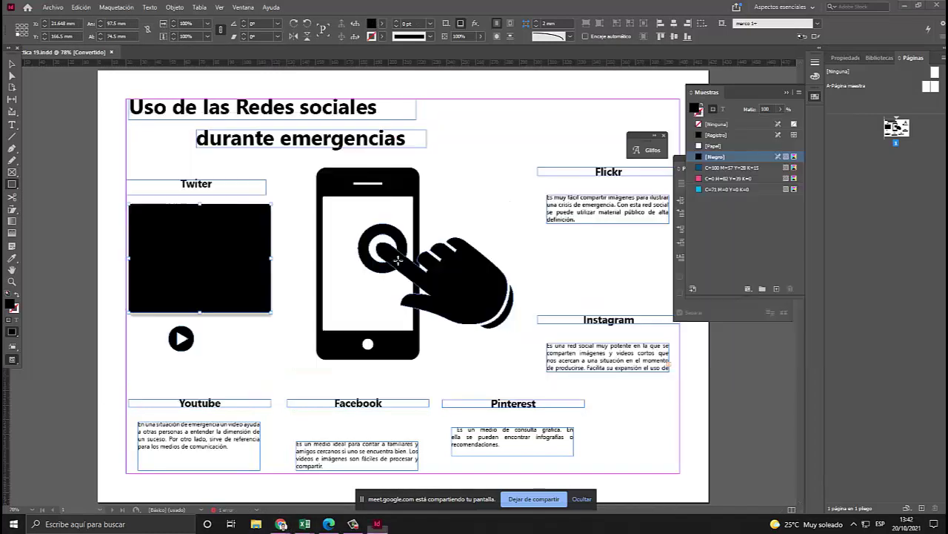
# Fill the rectangle over the Twiter description with a custom medium blue.
pyautogui.doubleClick(372, 23)
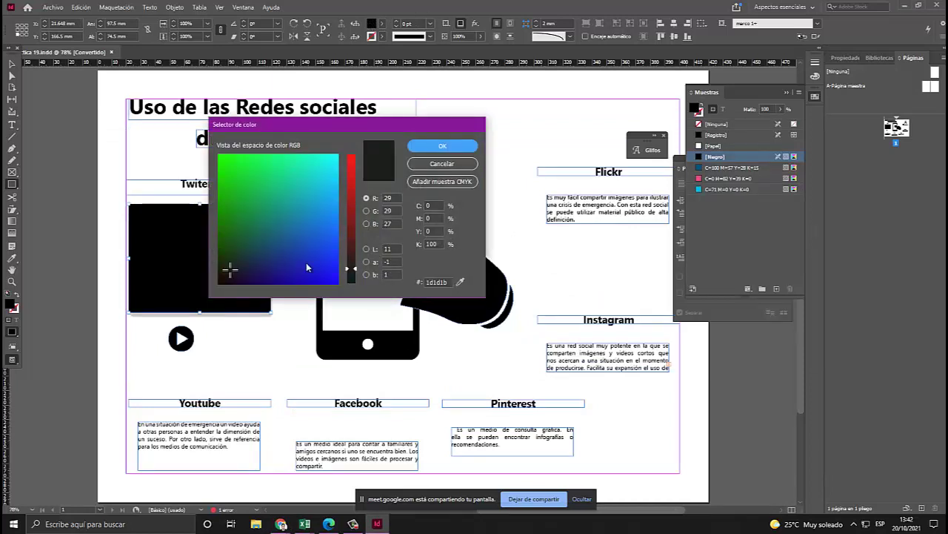
pyautogui.click(321, 250)
pyautogui.click(352, 172)
pyautogui.click(331, 207)
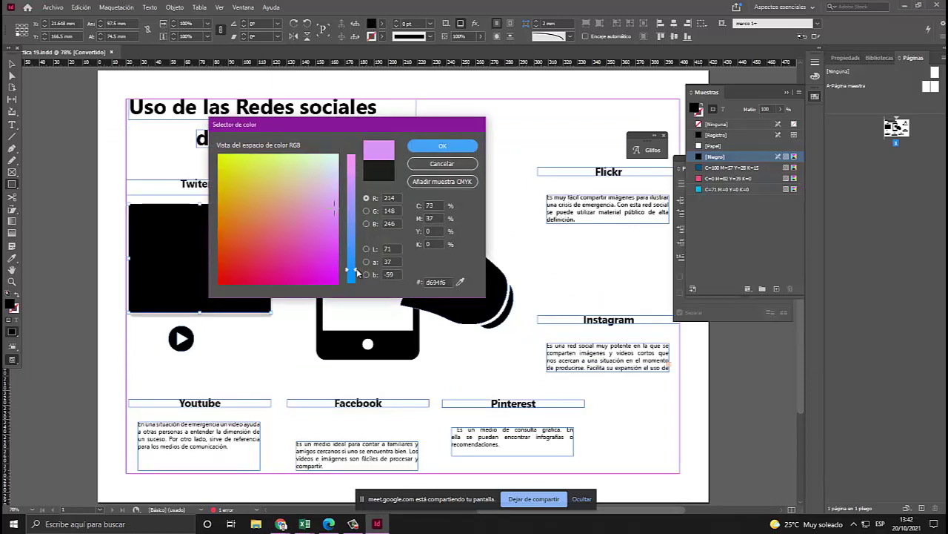
pyautogui.click(352, 270)
pyautogui.click(325, 206)
pyautogui.click(442, 145)
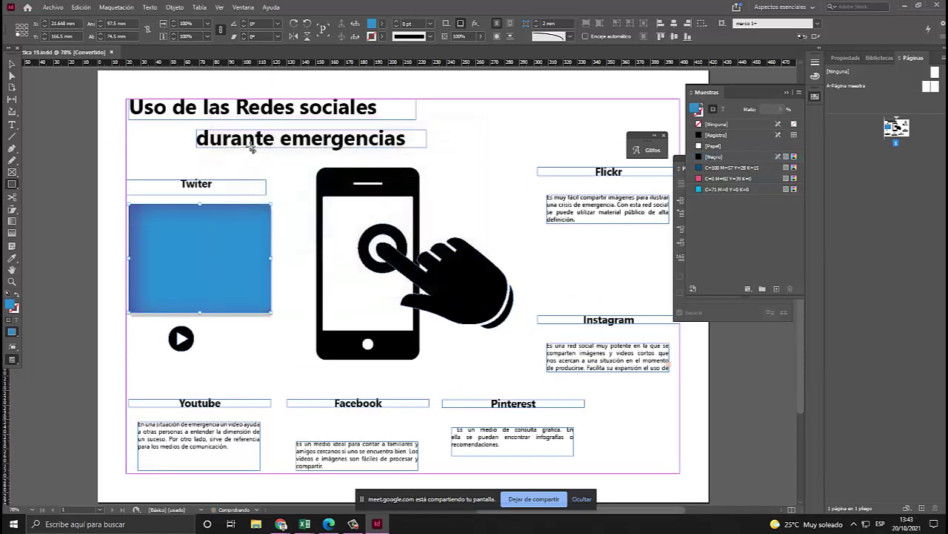
# Darken the blue fill of the rectangle below the Twiter heading, ending with RGB 76, 121, 238.
pyautogui.click(12, 64)
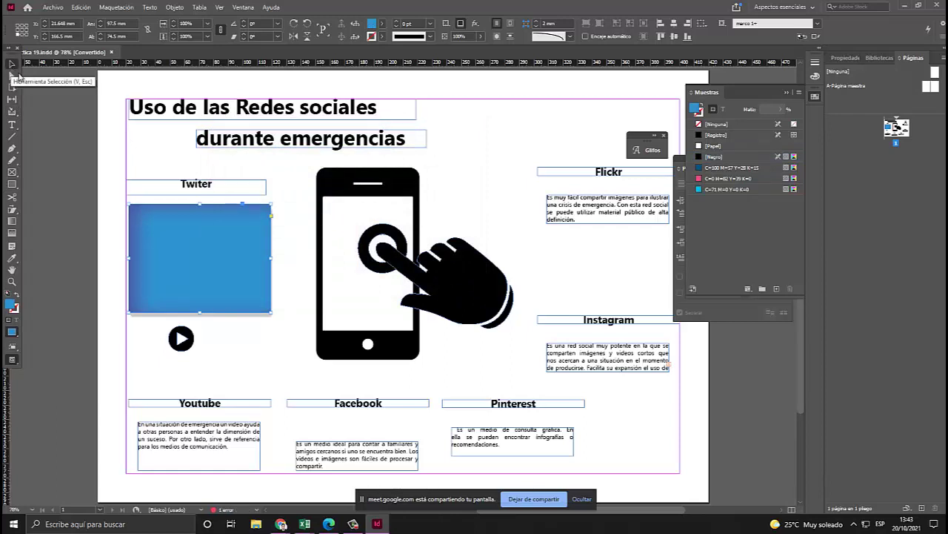
pyautogui.doubleClick(372, 26)
pyautogui.click(329, 239)
pyautogui.click(336, 207)
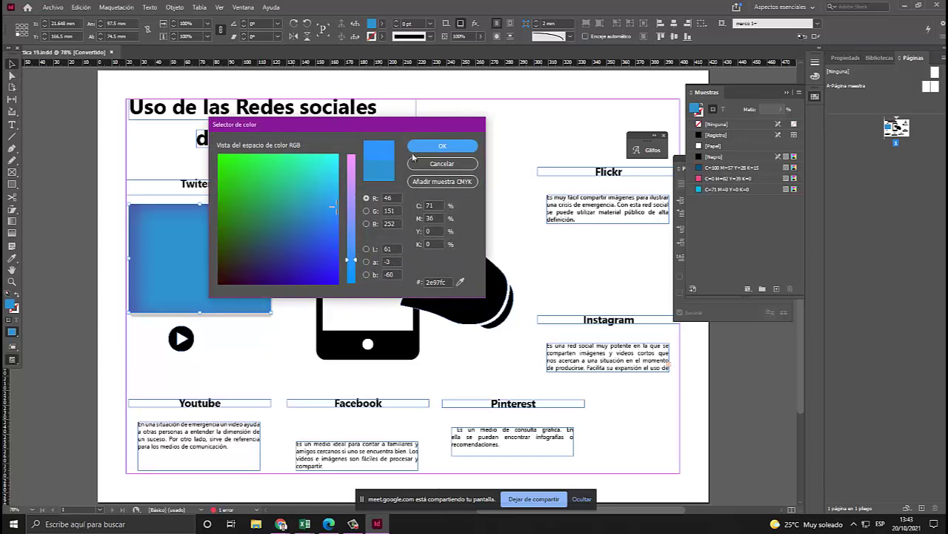
pyautogui.click(421, 147)
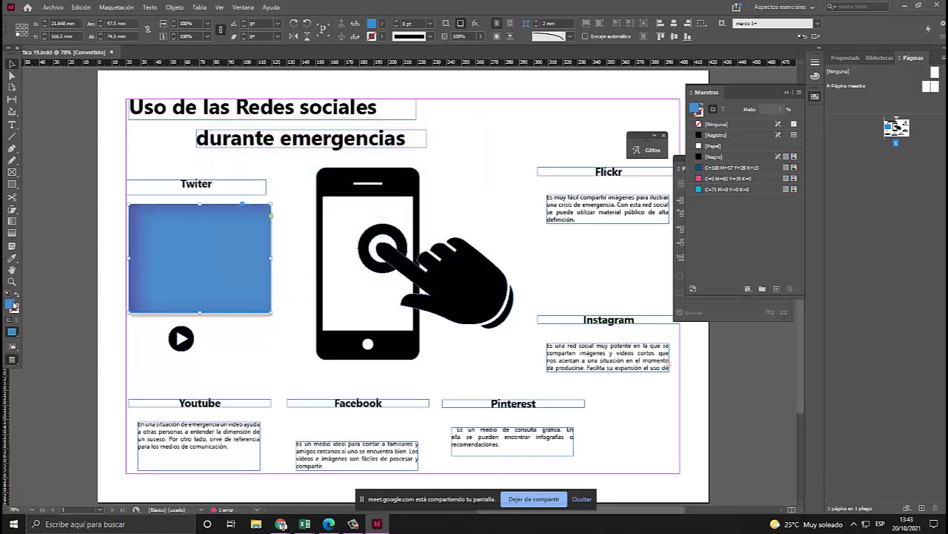
pyautogui.doubleClick(12, 304)
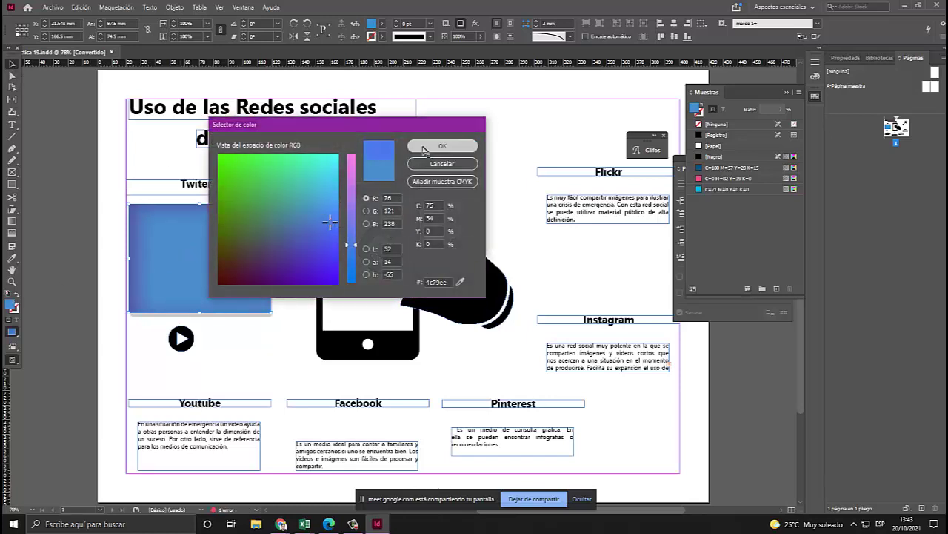
pyautogui.click(442, 146)
pyautogui.click(305, 290)
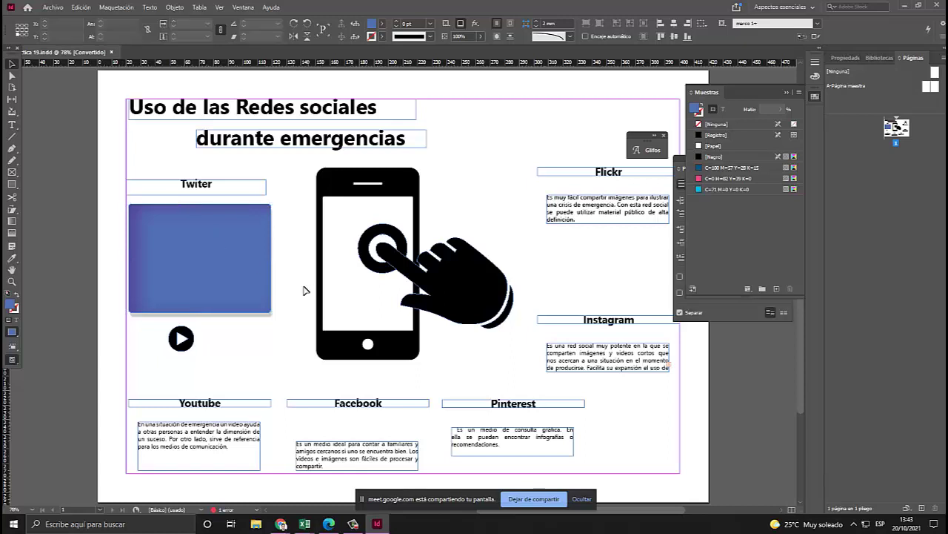
# Send the blue rectangle behind the Twiter description text and check the reference infographic.
pyautogui.click(217, 271)
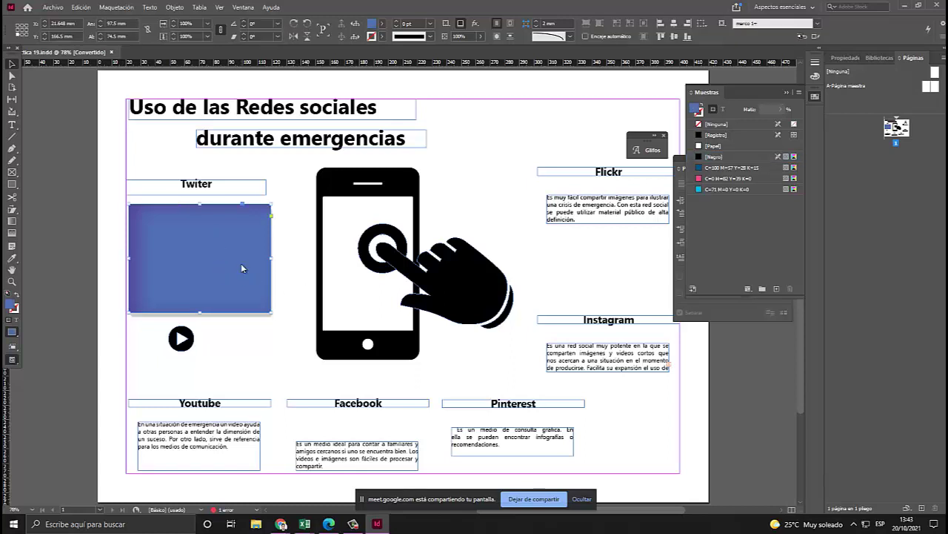
pyautogui.rightClick(241, 268)
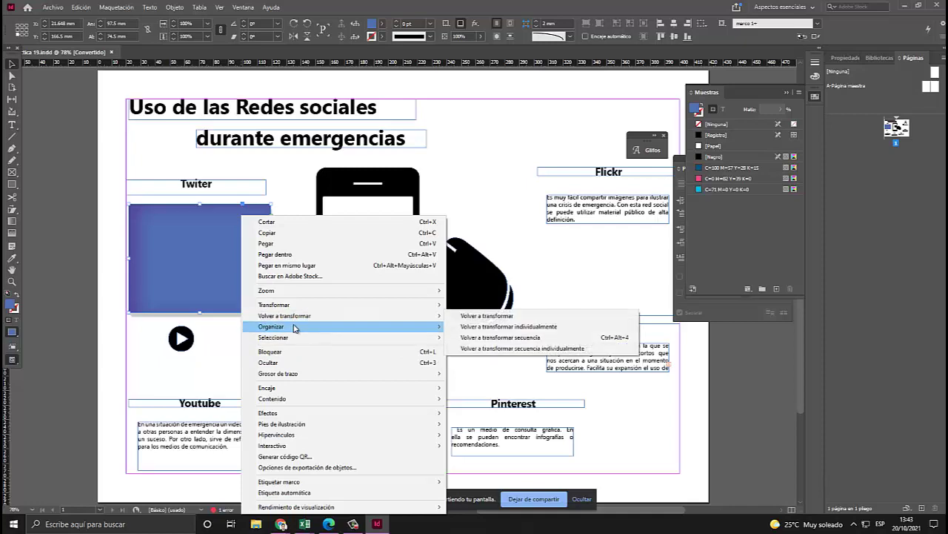
pyautogui.click(466, 338)
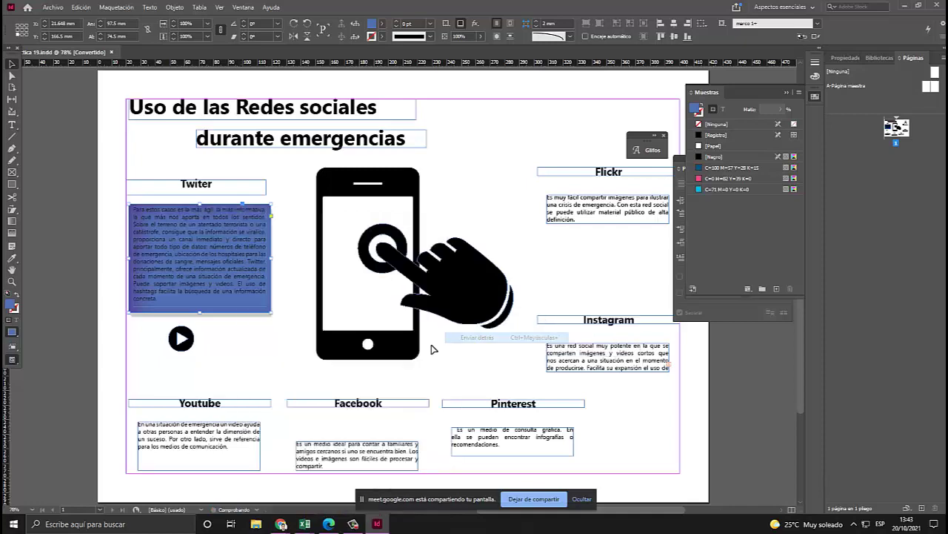
pyautogui.click(329, 524)
pyautogui.click(329, 524)
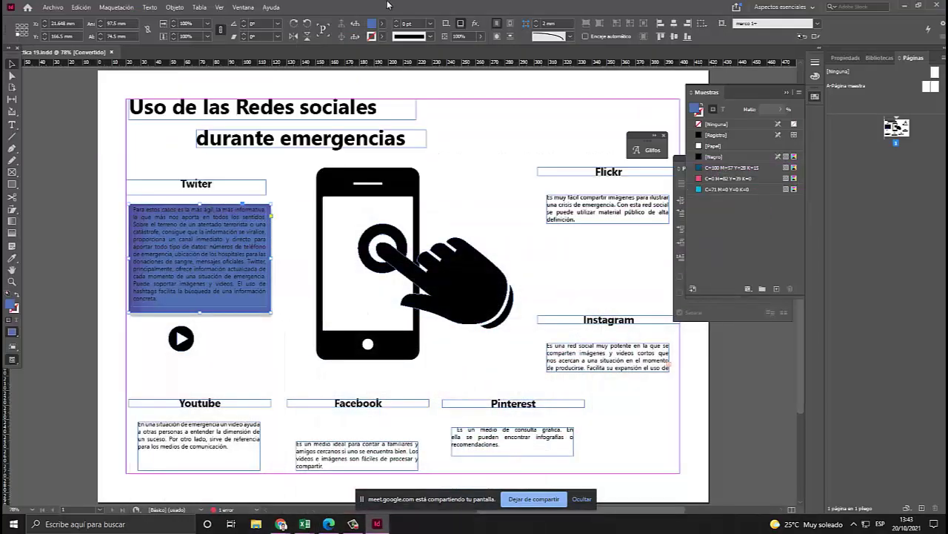
# Recolor the rectangle behind the Twiter description to RGB 79, 195, 241, and replace that with the swatch C=71 M=0 Y=0 K=0.
pyautogui.doubleClick(373, 25)
pyautogui.click(332, 188)
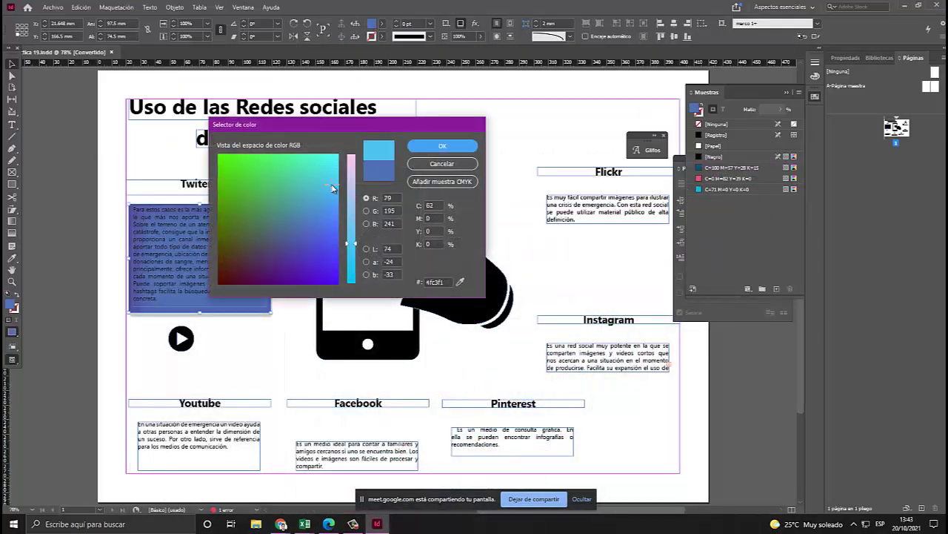
pyautogui.click(430, 146)
pyautogui.click(285, 269)
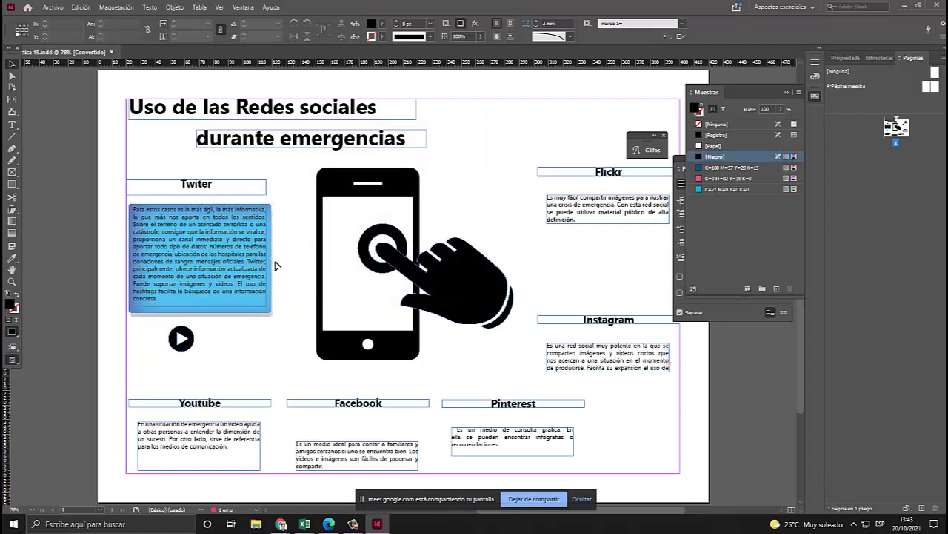
pyautogui.click(263, 261)
pyautogui.click(697, 190)
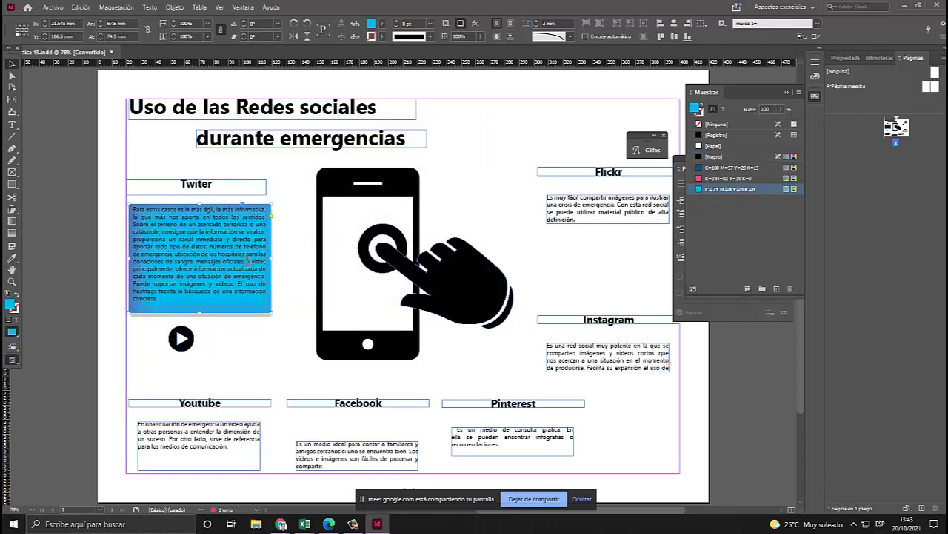
# Remove the drop shadow from the cyan rectangle behind the Twiter description and delete the rectangle.
pyautogui.click(461, 24)
pyautogui.click(289, 255)
pyautogui.click(262, 266)
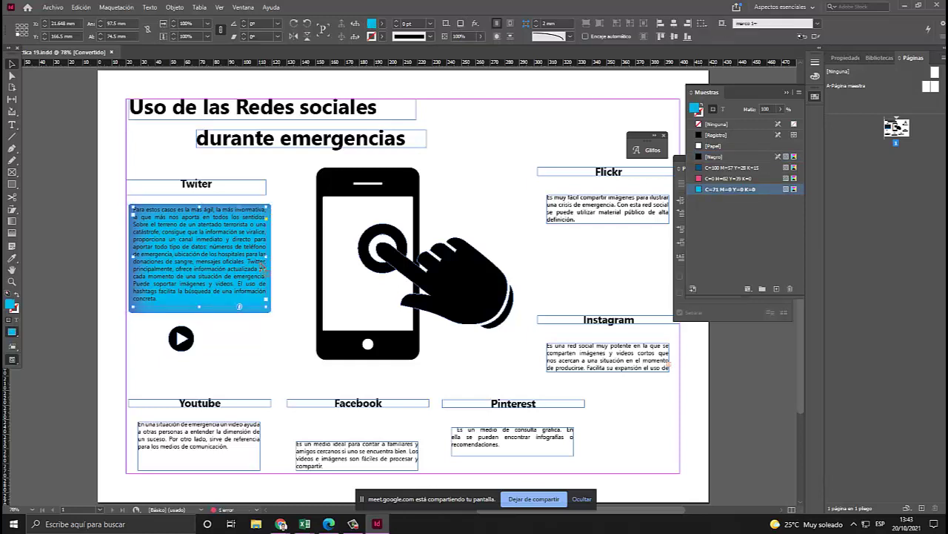
pyautogui.click(263, 267)
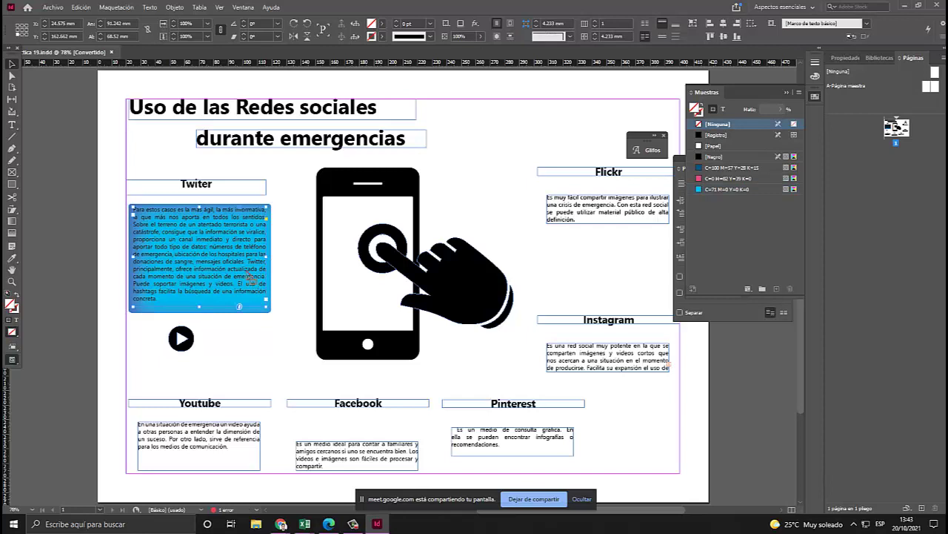
pyautogui.click(272, 232)
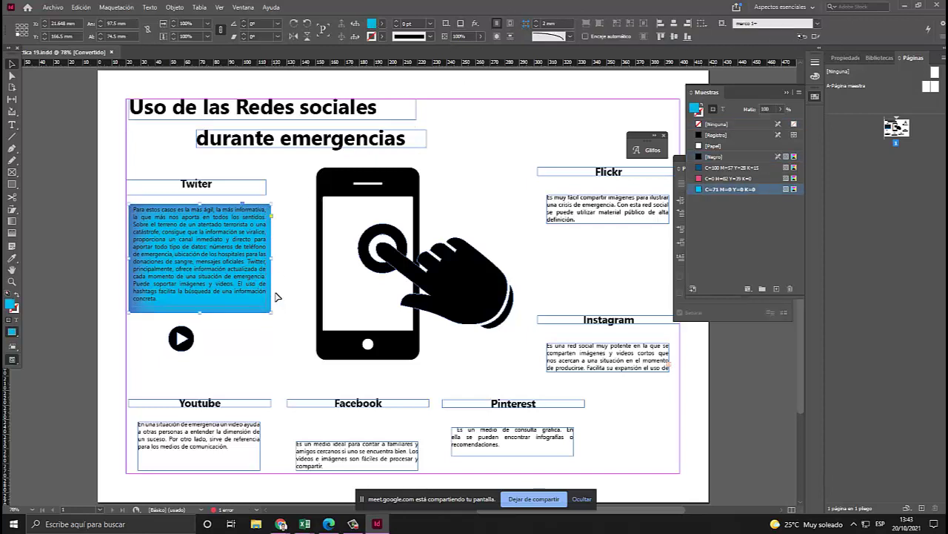
pyautogui.press('Delete')
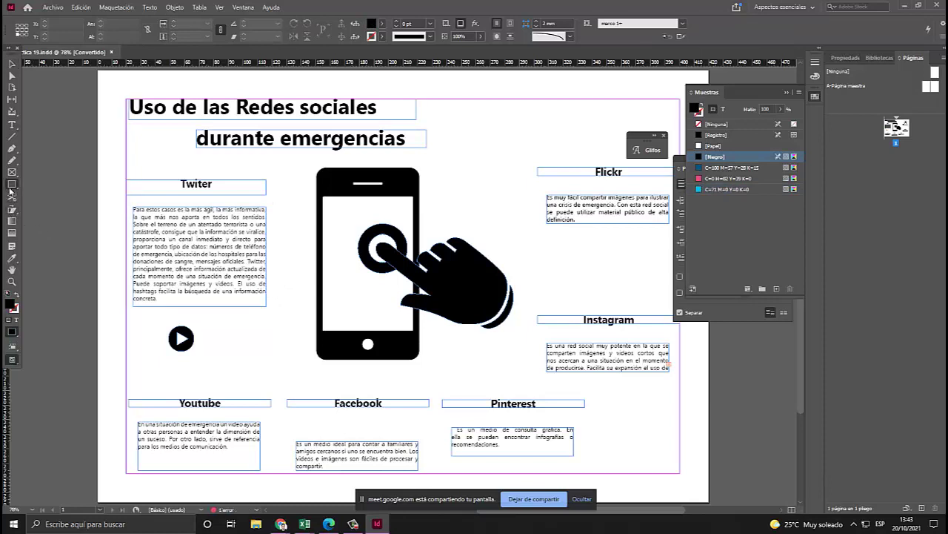
# Draw a rectangle about 97.5 by 75 mm over the Twiter description and fill it with the swatch C=71 M=0 Y=0 K=0.
pyautogui.moveTo(130, 201); pyautogui.dragTo(272, 312)
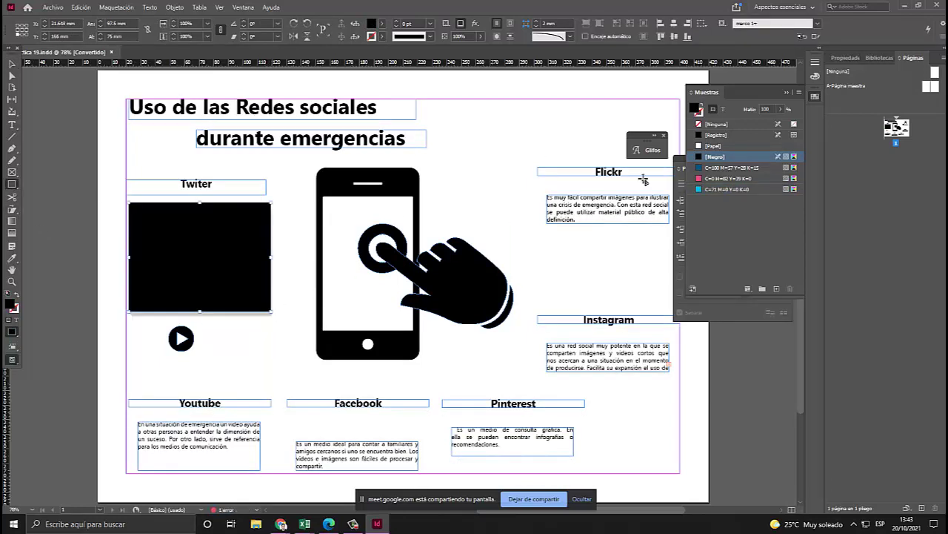
pyautogui.click(701, 190)
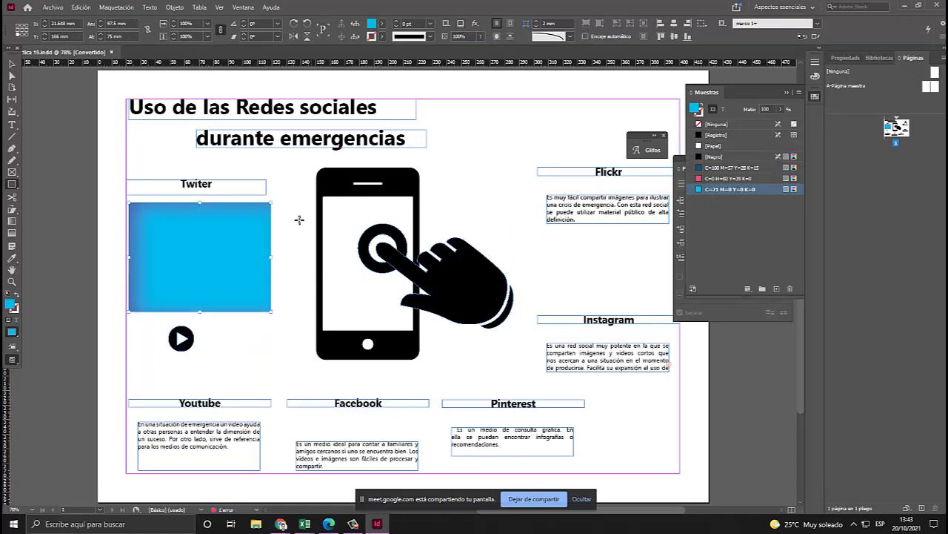
# Send the new cyan rectangle to the back, behind the Twiter description text.
pyautogui.press('v')
pyautogui.rightClick(239, 253)
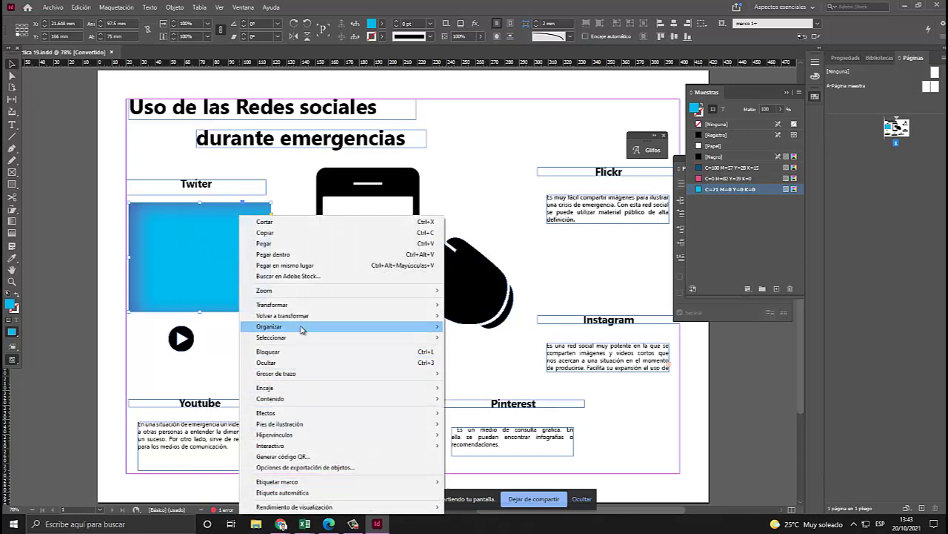
pyautogui.moveTo(308, 329)
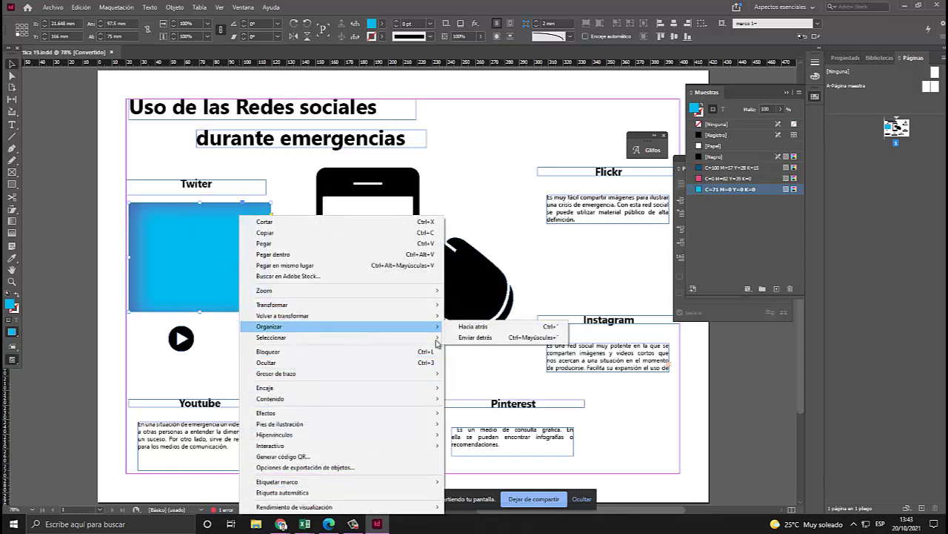
pyautogui.click(475, 338)
# Check the reference infographic and try a white fill on the Twiter description's text frame.
pyautogui.click(226, 297)
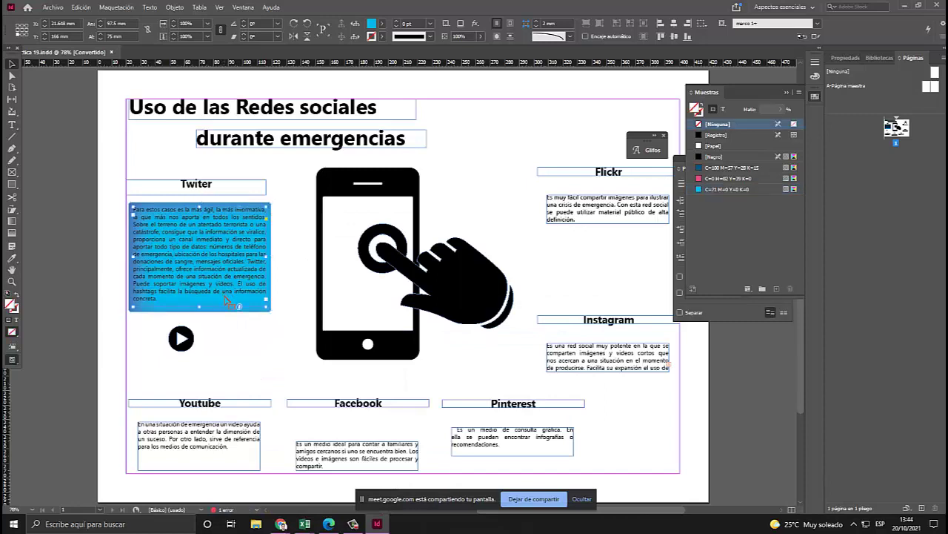
pyautogui.click(331, 523)
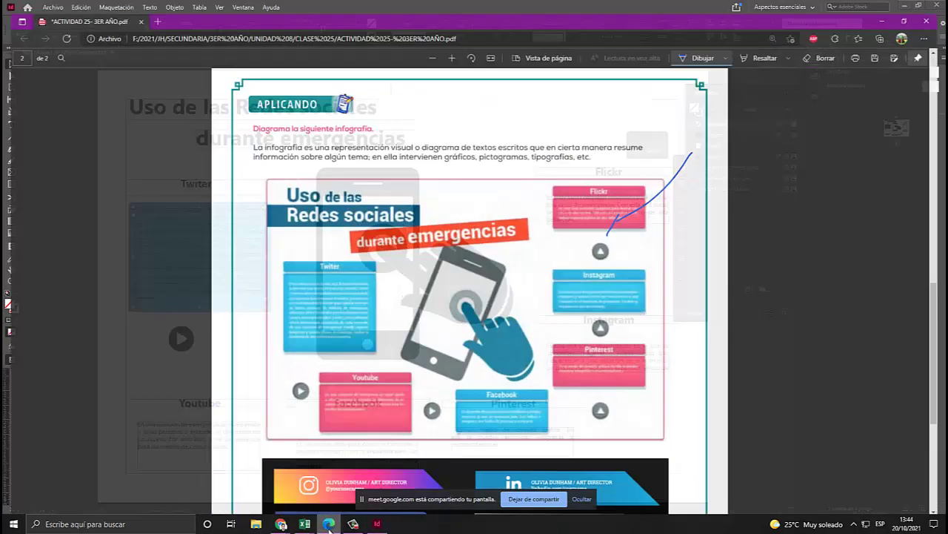
pyautogui.click(331, 523)
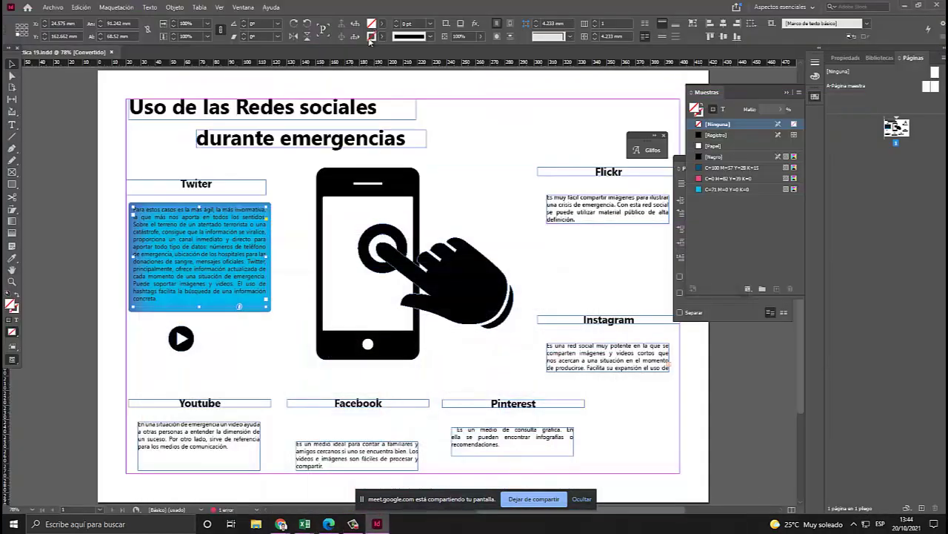
pyautogui.doubleClick(372, 24)
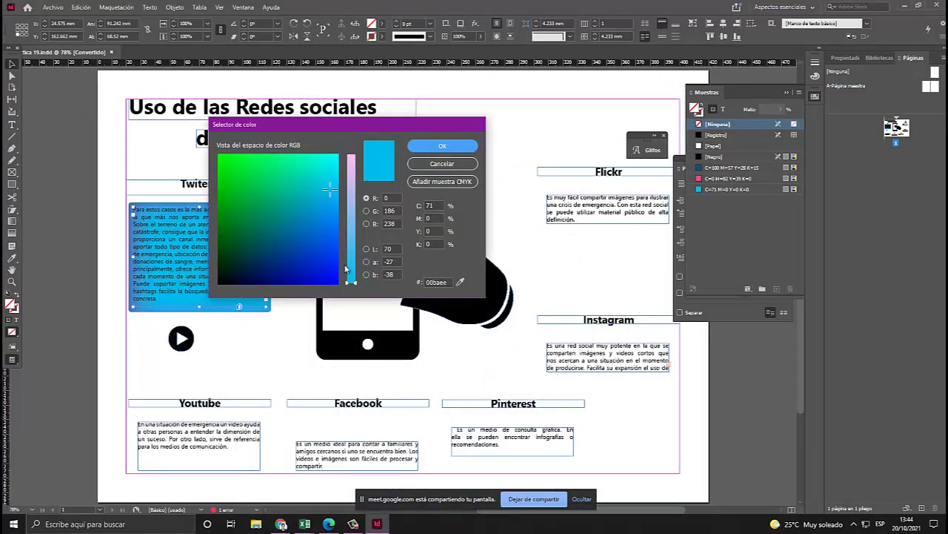
pyautogui.moveTo(345, 269); pyautogui.dragTo(347, 138)
pyautogui.click(418, 148)
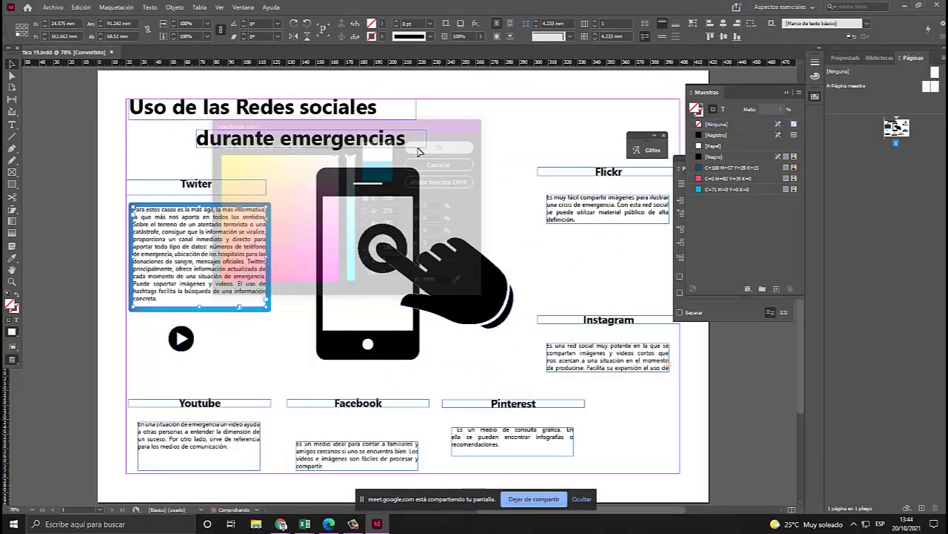
pyautogui.hotkey('ctrl', 'z')
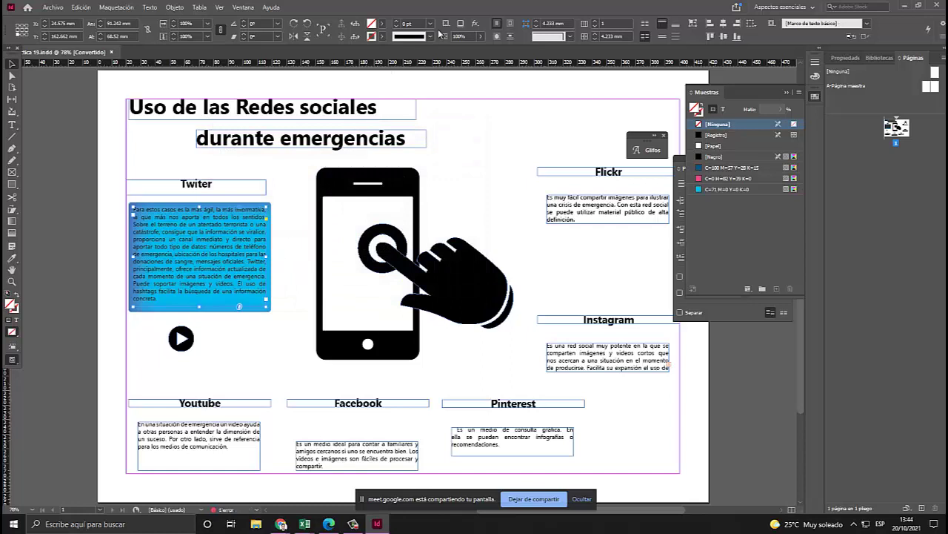
# Color all of the Twiter description text with the white [Papel] swatch.
pyautogui.tripleClick(227, 289)
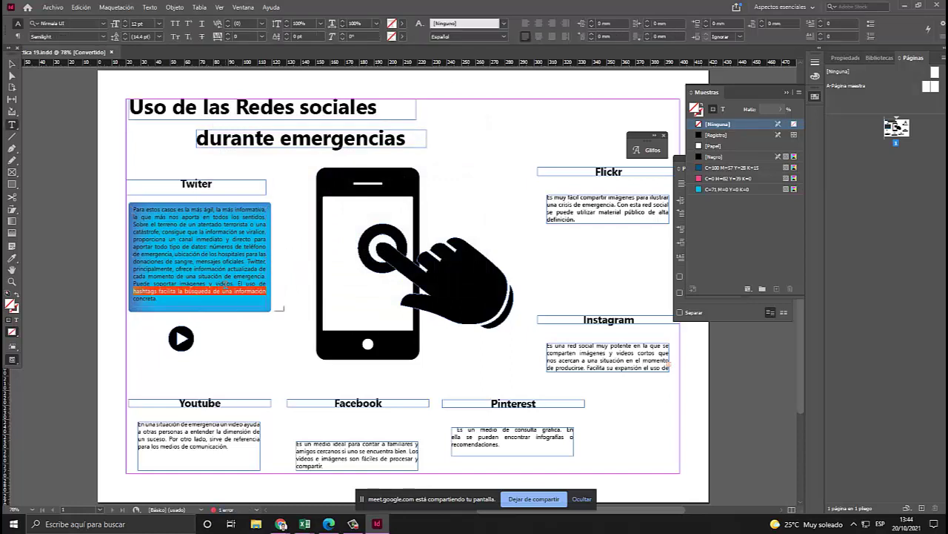
pyautogui.moveTo(270, 299); pyautogui.dragTo(121, 203)
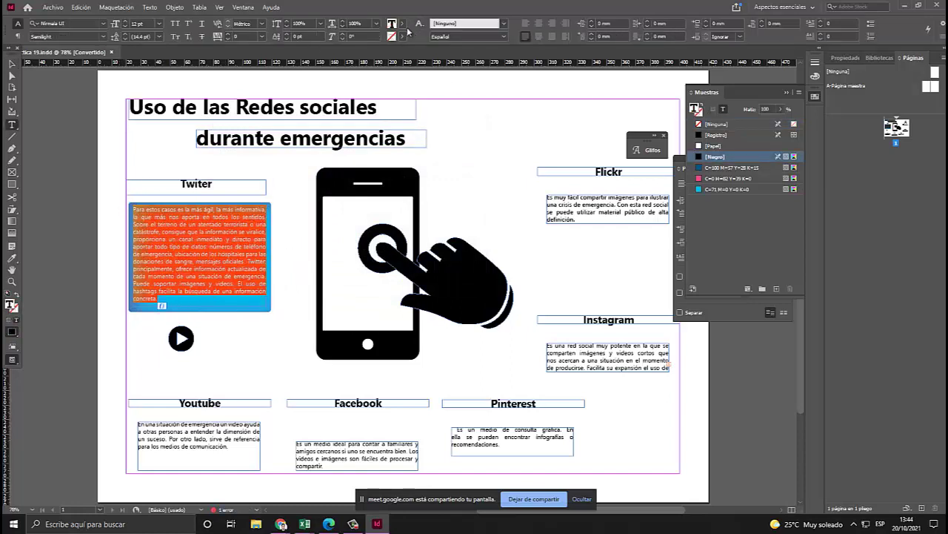
pyautogui.click(400, 24)
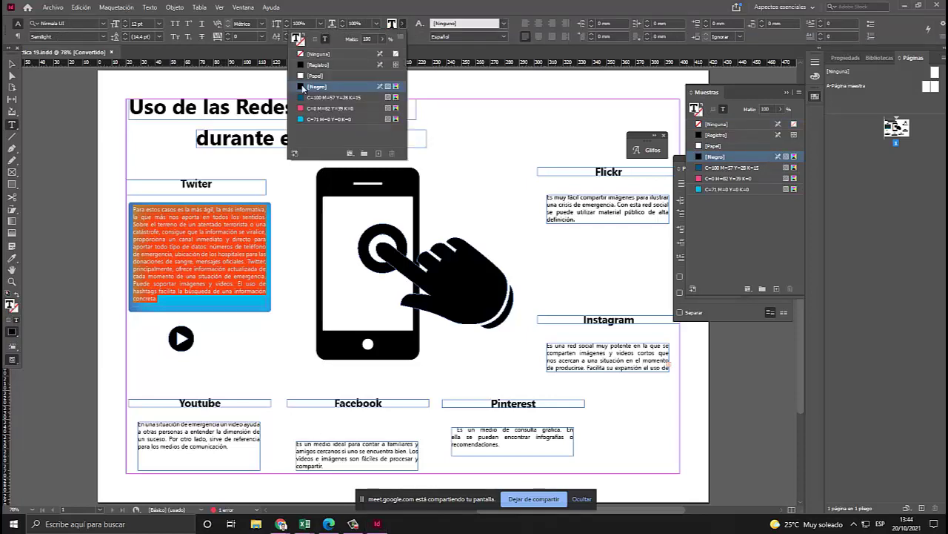
pyautogui.click(284, 221)
pyautogui.click(11, 65)
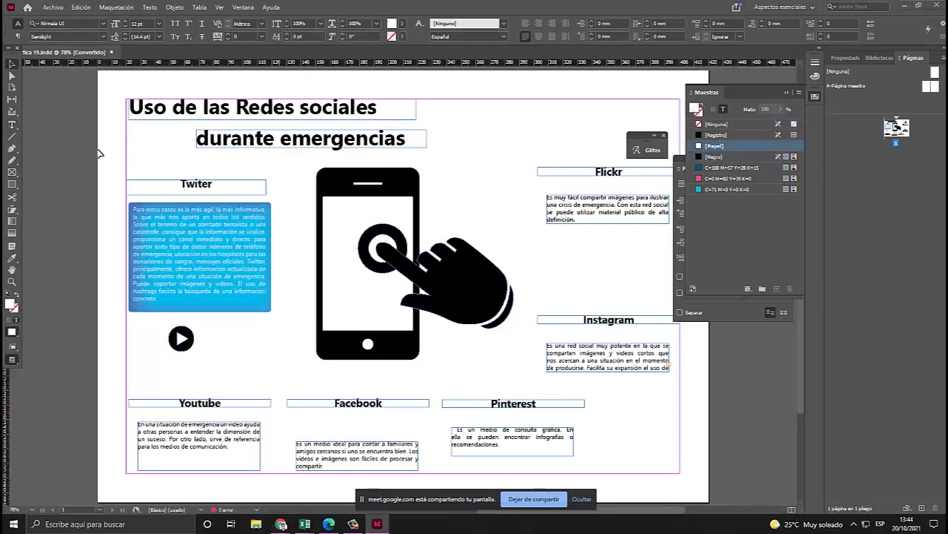
# Examine the recolored Twiter description and the rest of the page, and compare them with the reference infographic in the PDF.
pyautogui.scroll(3, 226, 238)
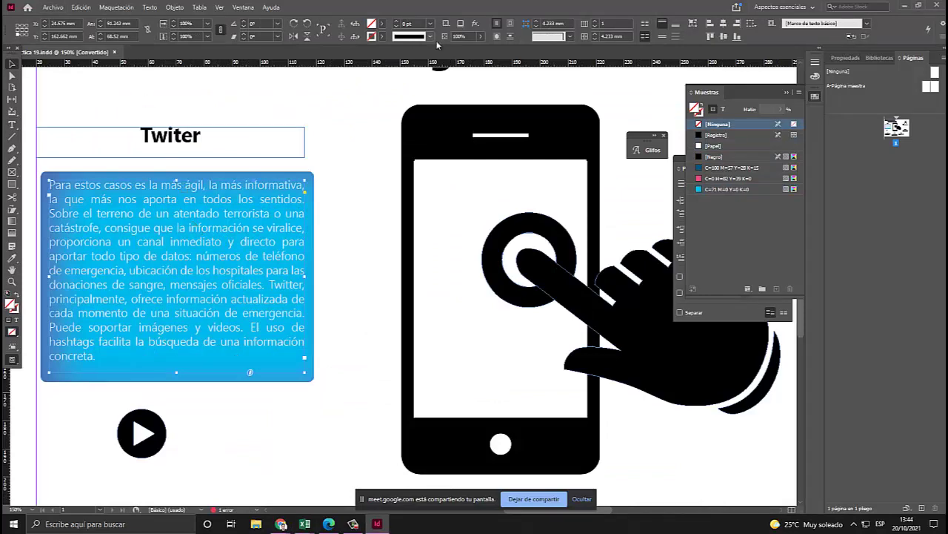
pyautogui.scroll(2, 231, 280)
pyautogui.scroll(-3, 216, 244)
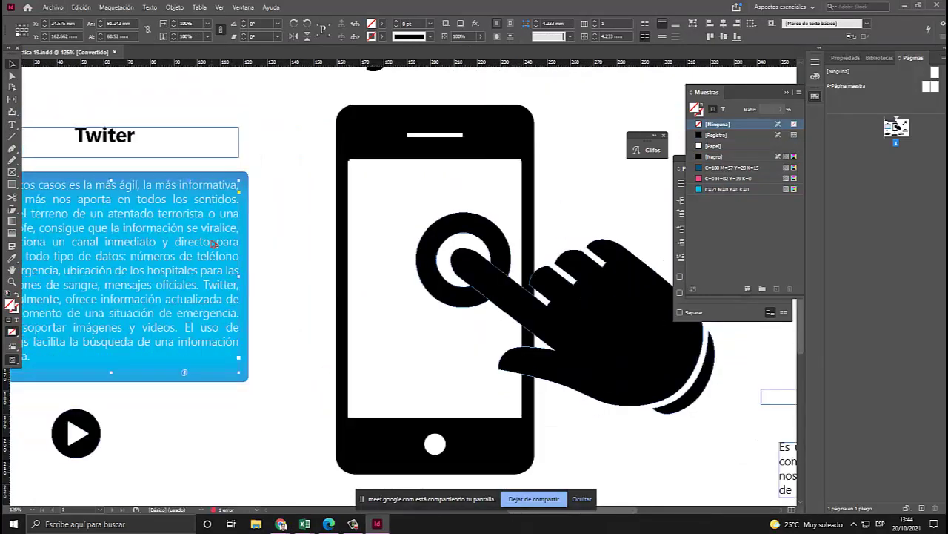
pyautogui.press('alt')
pyautogui.scroll(-2, 331, 370)
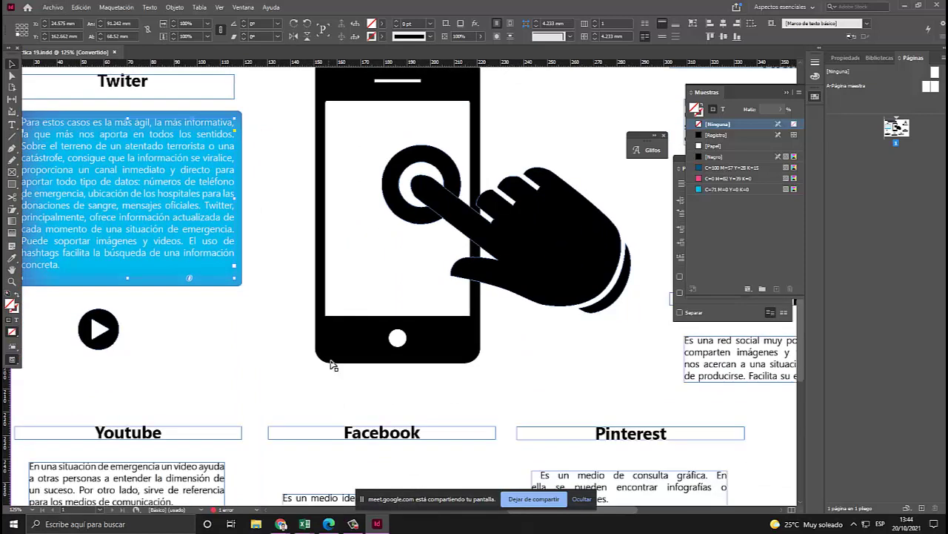
pyautogui.hscroll(4, 335, 349)
pyautogui.scroll(7, 332, 334)
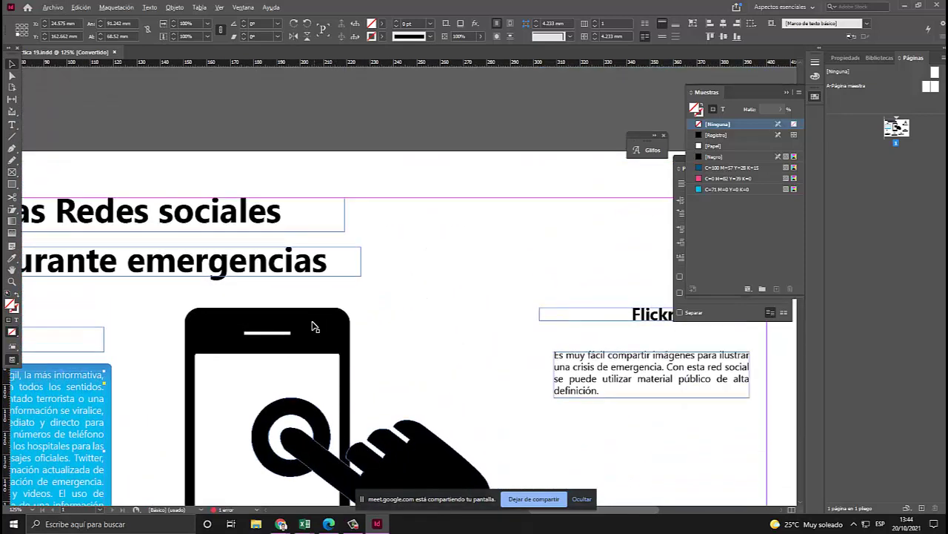
pyautogui.scroll(-3, 313, 324)
pyautogui.hotkey('ctrl', '0')
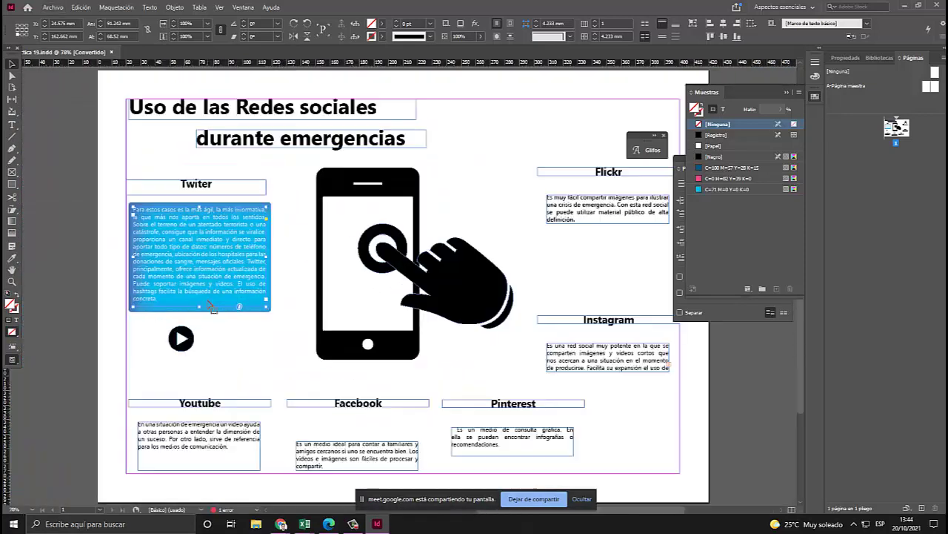
pyautogui.click(240, 375)
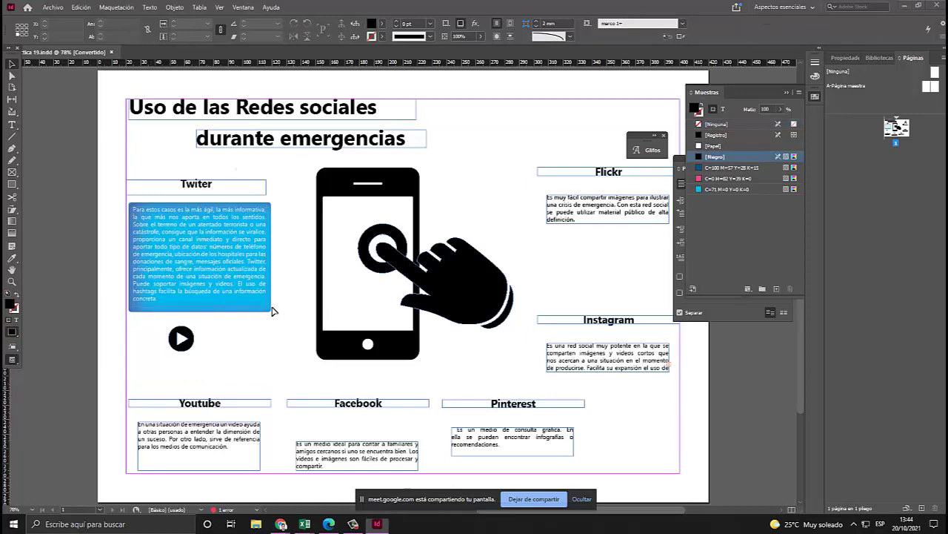
pyautogui.click(329, 524)
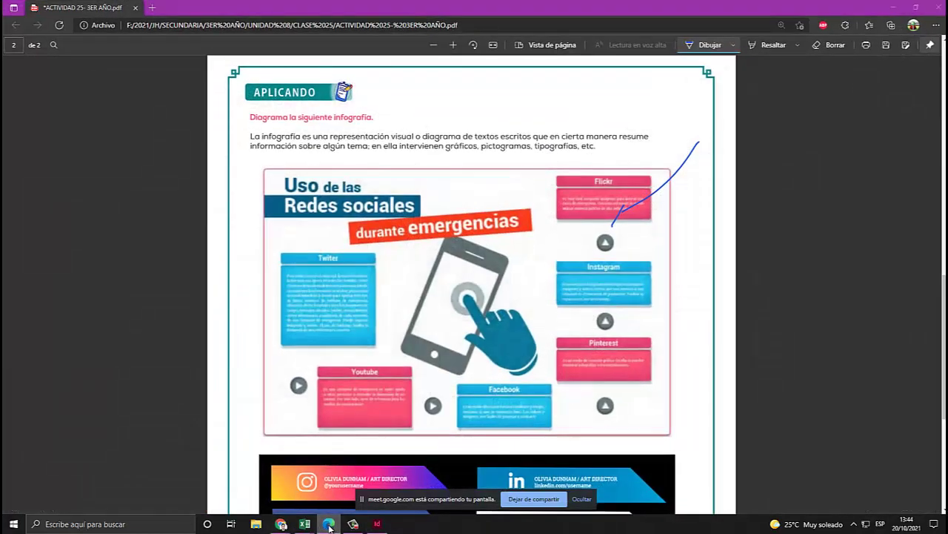
pyautogui.click(331, 524)
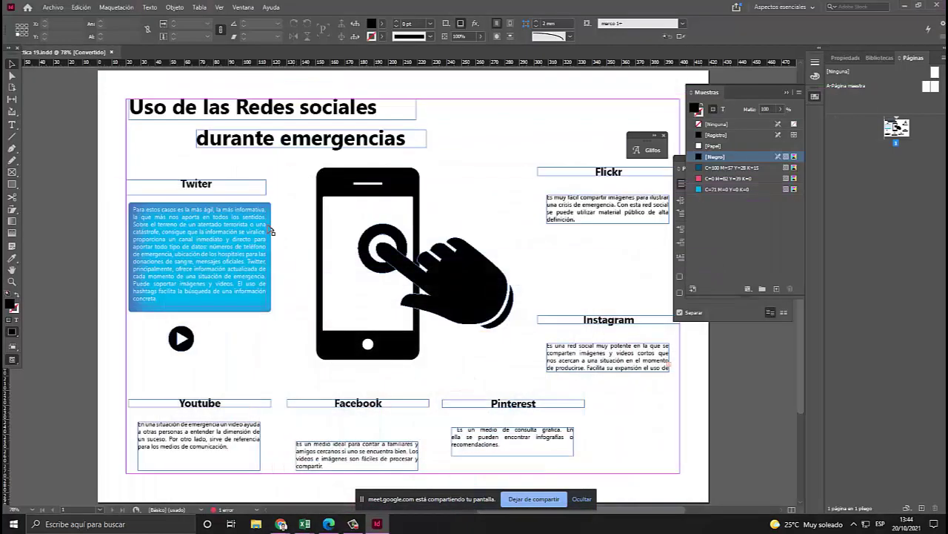
# Draw a rectangle about 94 by 10.6 mm over the Twiter heading and fill it with the swatch C=71 M=0 Y=0 K=0.
pyautogui.click(12, 185)
pyautogui.moveTo(130, 183); pyautogui.dragTo(266, 194)
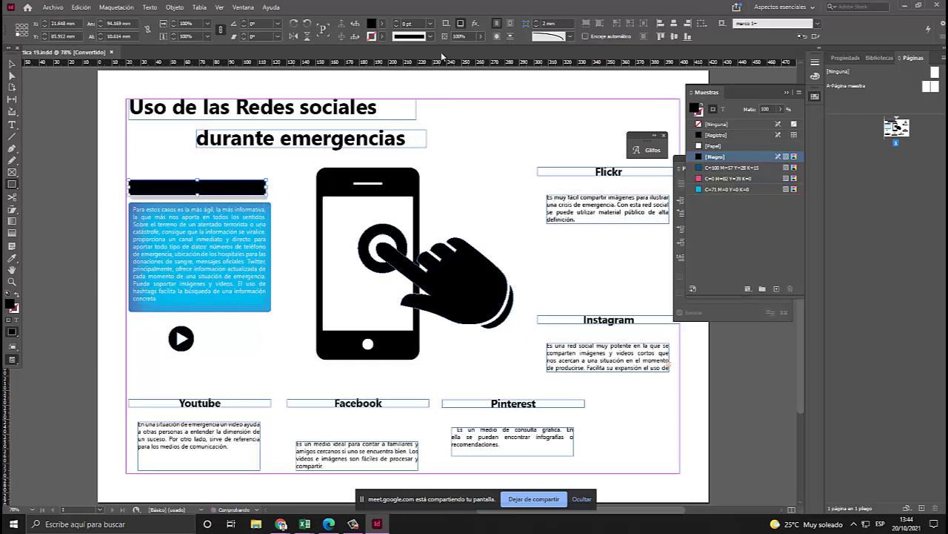
pyautogui.click(706, 191)
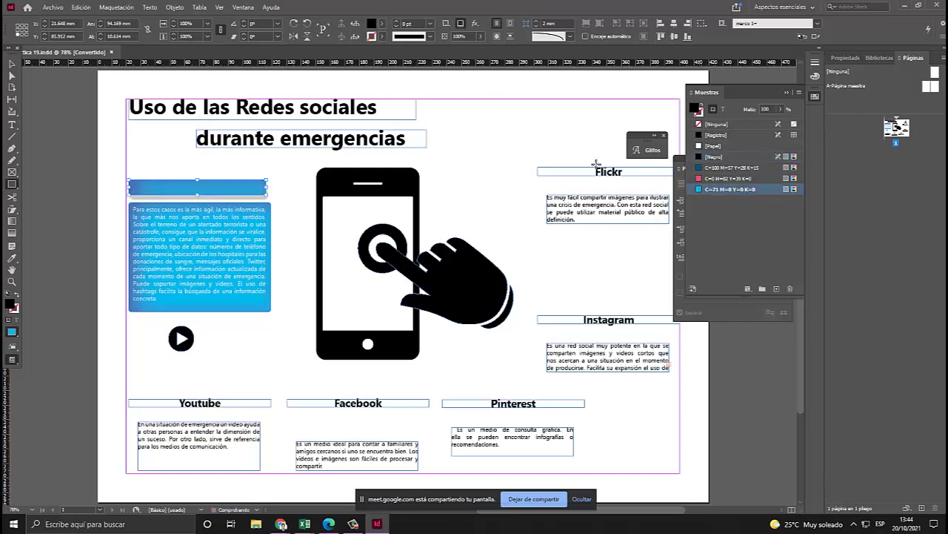
# Send the new cyan bar to the back, behind the Twiter heading text.
pyautogui.click(15, 64)
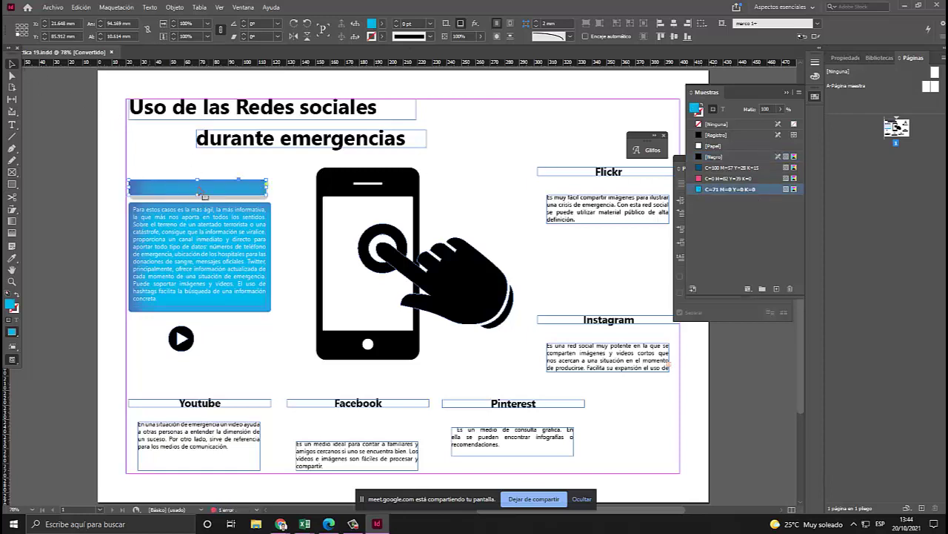
pyautogui.rightClick(218, 189)
pyautogui.moveTo(300, 364)
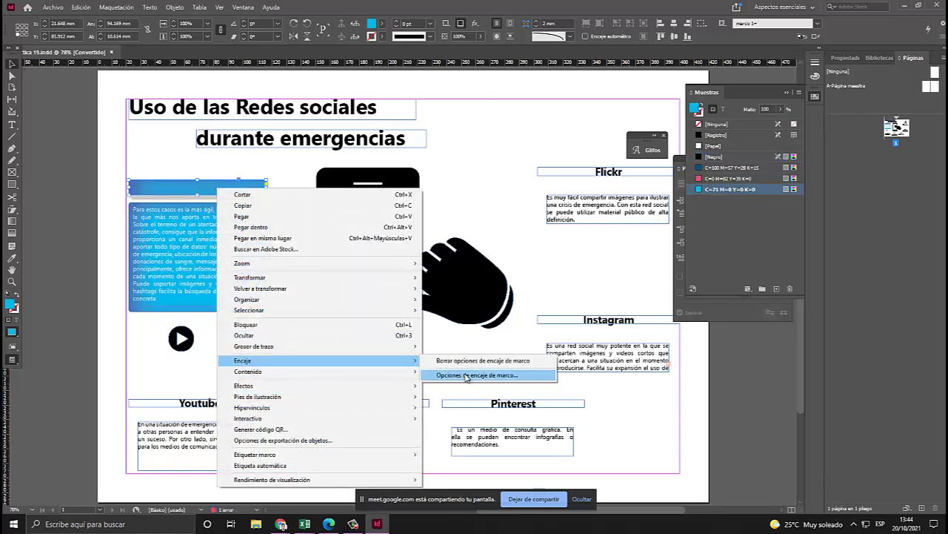
pyautogui.moveTo(353, 315)
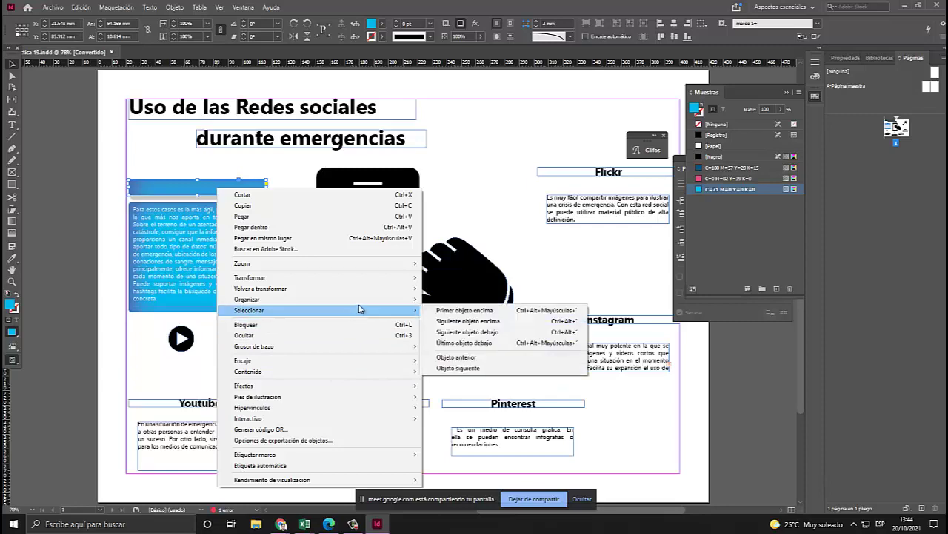
pyautogui.click(451, 315)
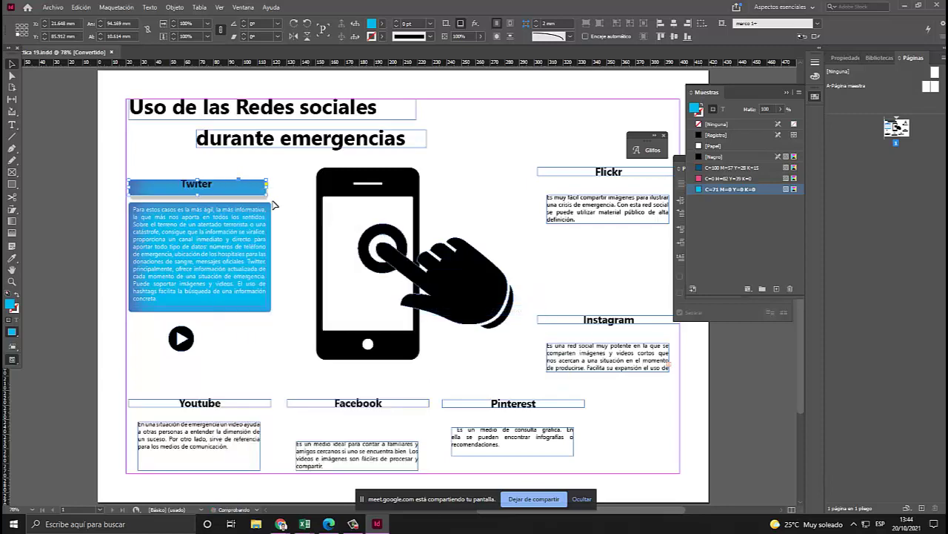
# Shrink the Twiter heading's text frame to its text and place it at mid-height on the cyan bar.
pyautogui.click(264, 194)
pyautogui.hotkey('ctrl', '=')
pyautogui.hotkey('ctrl', '=')
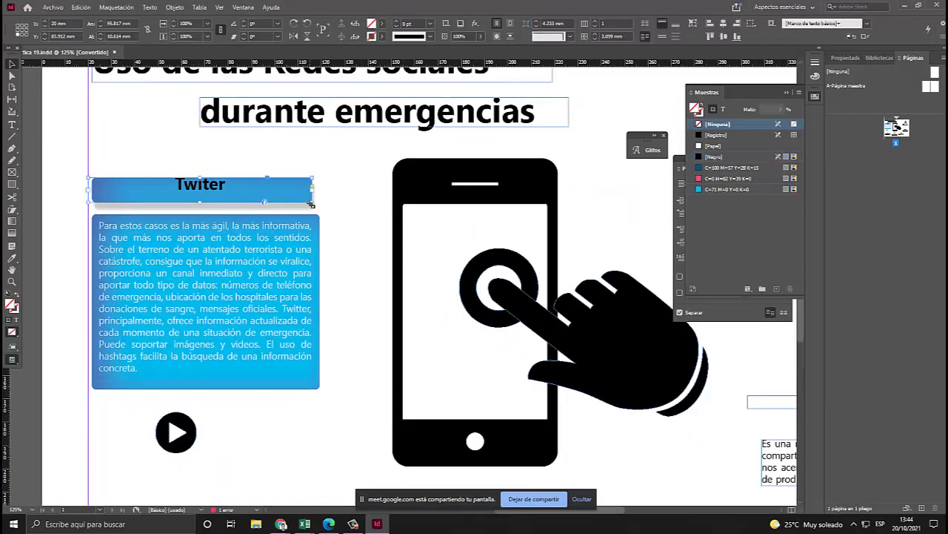
pyautogui.moveTo(312, 207); pyautogui.dragTo(198, 195)
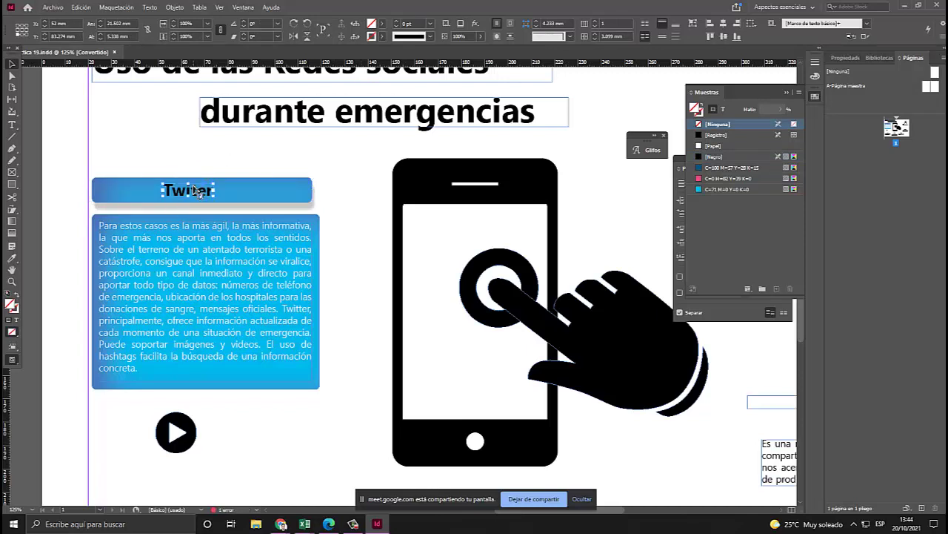
# Color the Twiter heading with the white [Papel] swatch and center it horizontally on the cyan bar.
pyautogui.doubleClick(198, 191)
pyautogui.doubleClick(198, 192)
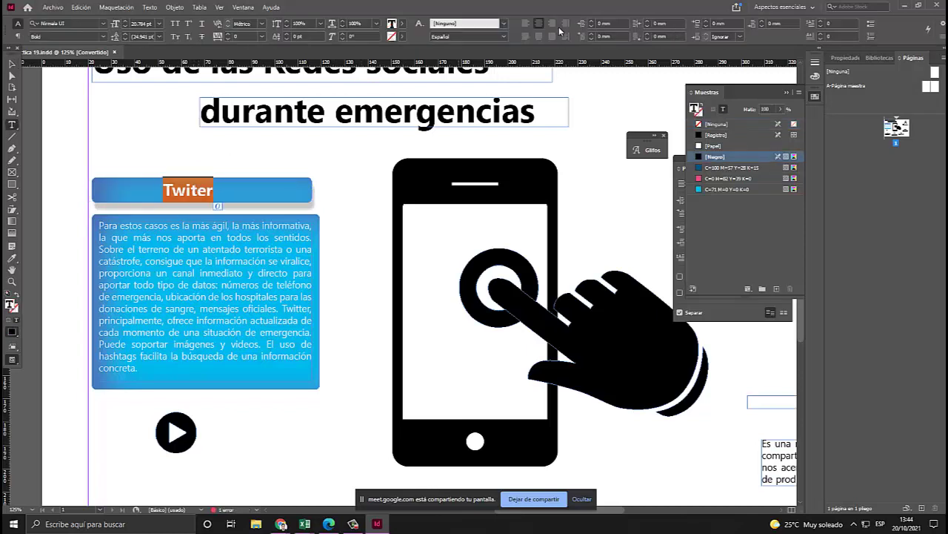
pyautogui.click(400, 32)
pyautogui.click(304, 77)
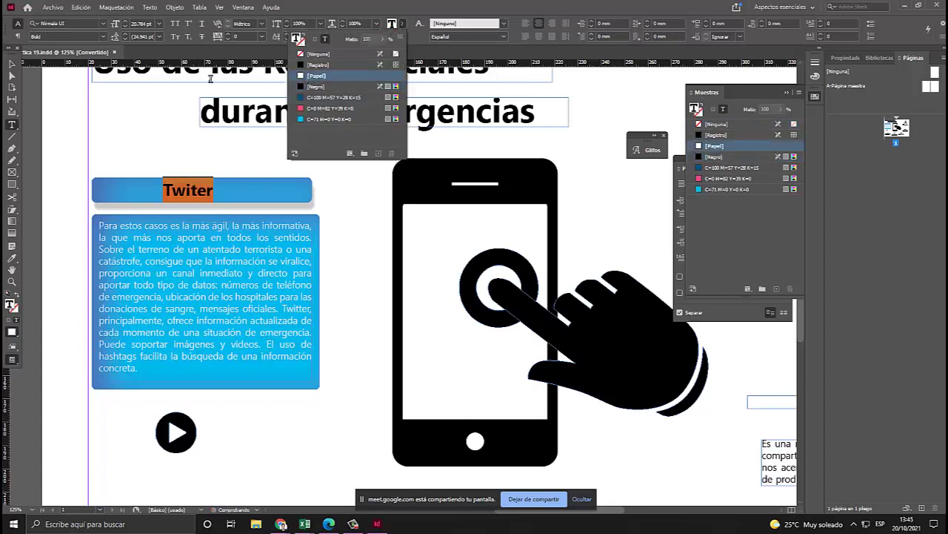
pyautogui.press('Escape')
pyautogui.click(317, 224)
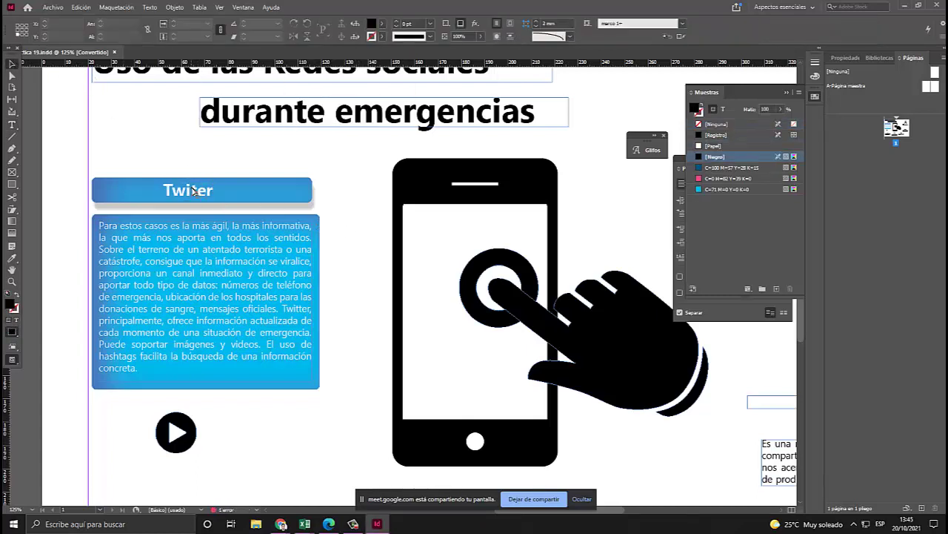
pyautogui.moveTo(196, 189); pyautogui.dragTo(206, 190)
pyautogui.click(362, 250)
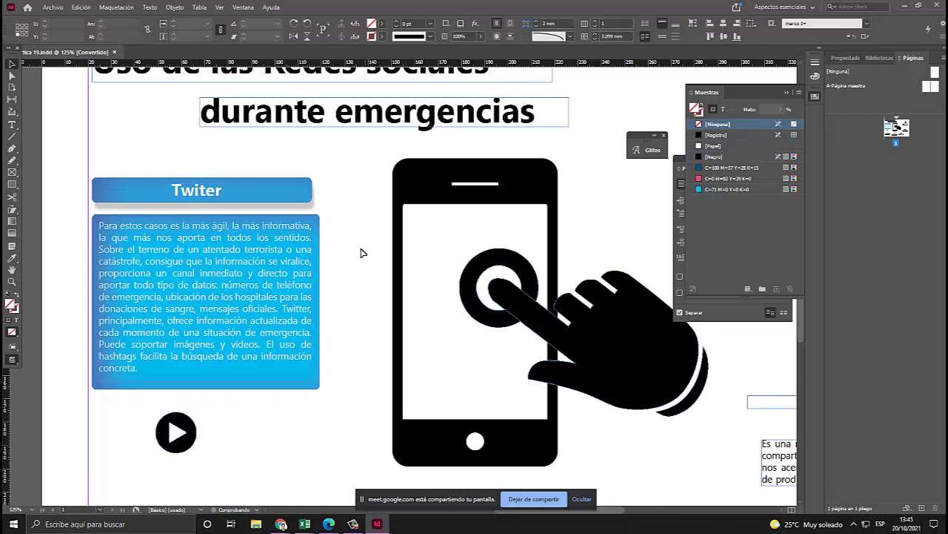
# Widen the cyan bar behind the Twiter heading to 97.5 mm.
pyautogui.click(296, 192)
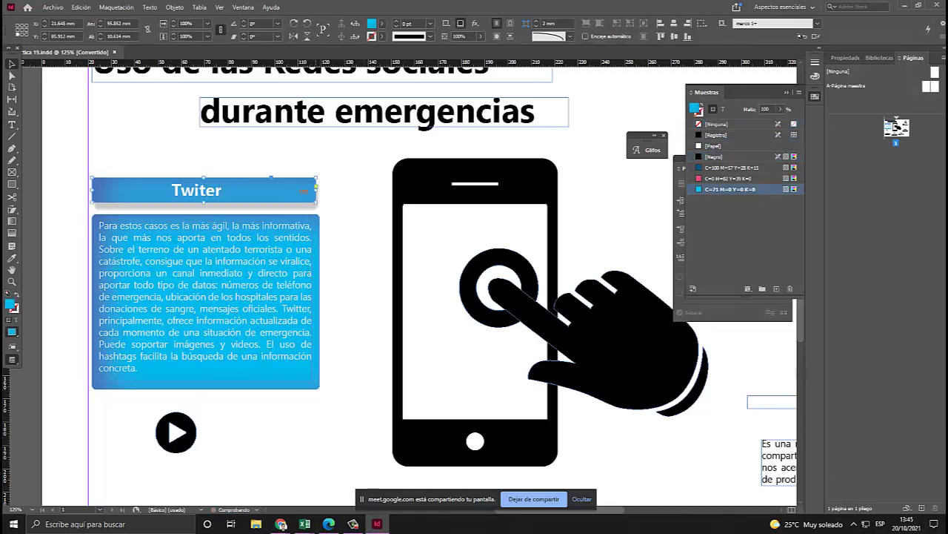
pyautogui.moveTo(91, 190); pyautogui.dragTo(87, 190)
pyautogui.click(10, 185)
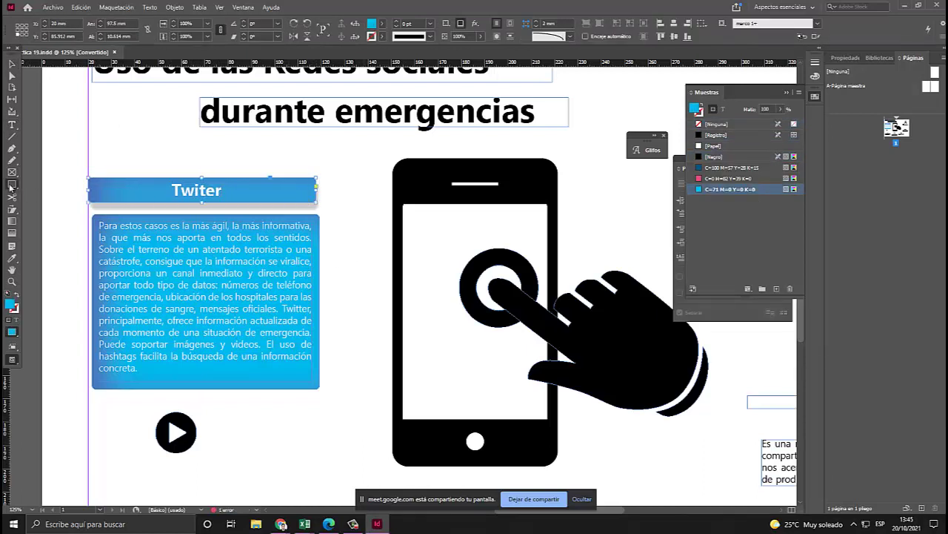
pyautogui.click(224, 155)
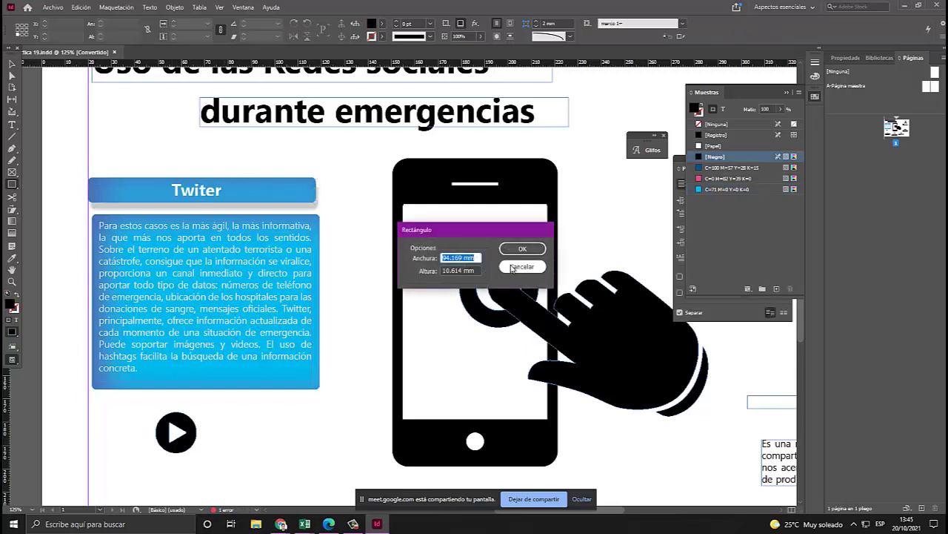
pyautogui.click(518, 267)
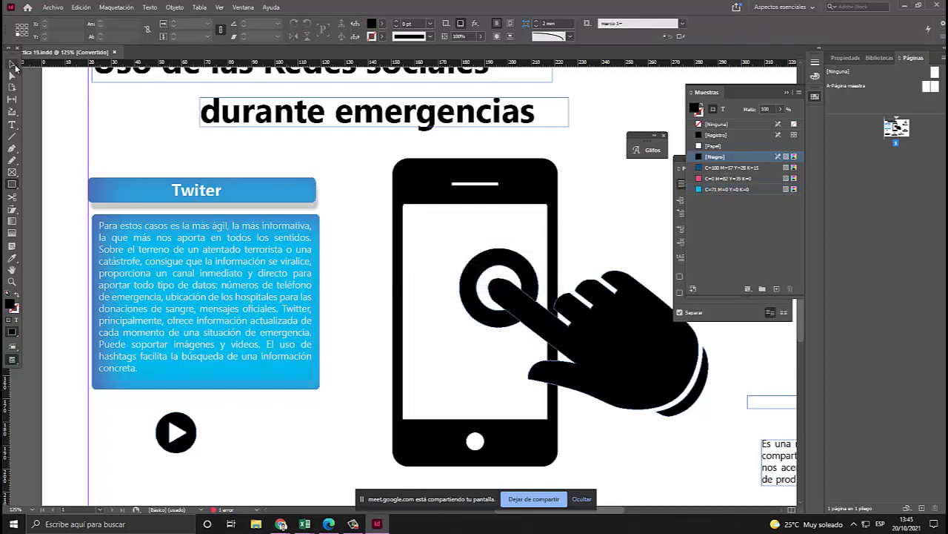
# Align the Twiter heading bar with the edges of the description box below and compare the layout with the reference infographic.
pyautogui.click(14, 65)
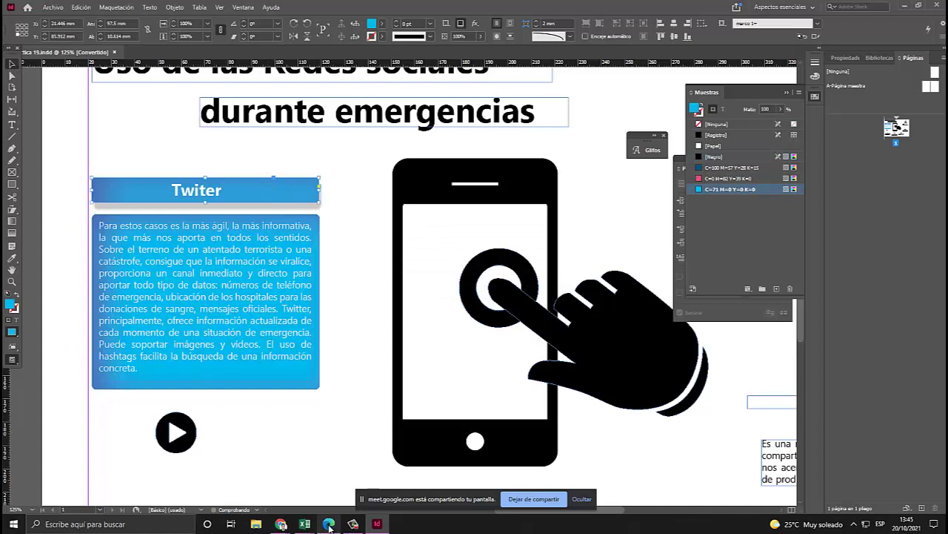
pyautogui.click(329, 523)
pyautogui.click(329, 523)
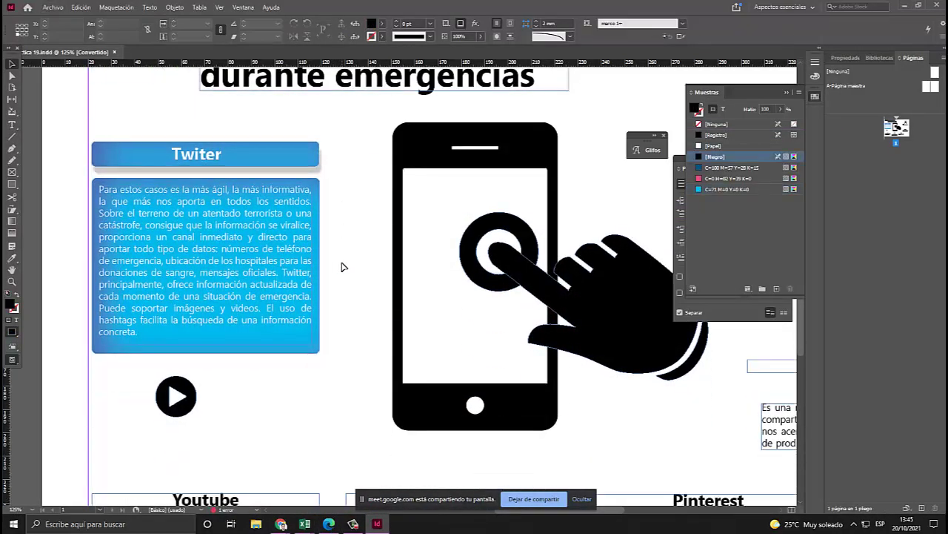
pyautogui.scroll(-2, 343, 267)
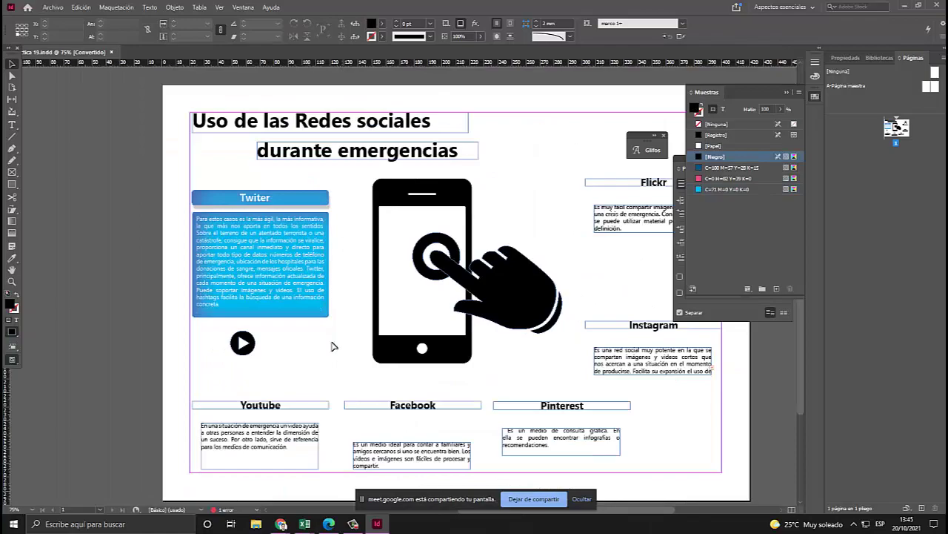
pyautogui.click(329, 523)
pyautogui.click(329, 524)
# Copy the Twiter heading bar behind the Youtube heading and fill the copy with the swatch C=0 M=82 Y=39 K=0.
pyautogui.click(313, 205)
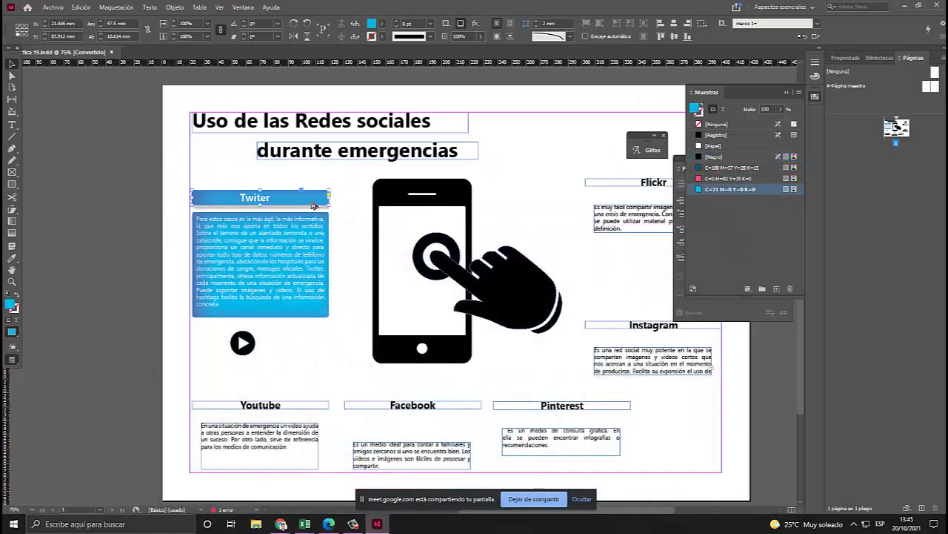
pyautogui.click(308, 406)
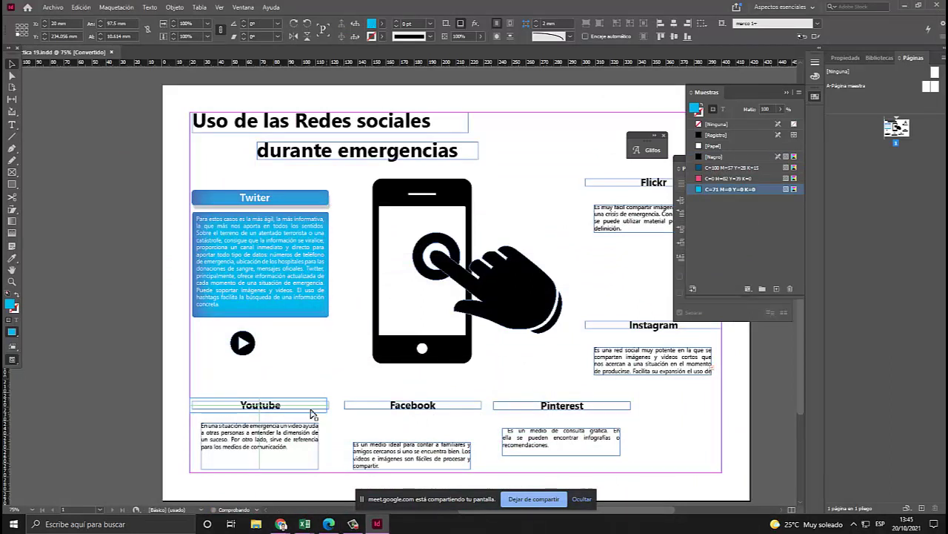
pyautogui.moveTo(311, 410); pyautogui.dragTo(311, 410)
pyautogui.click(703, 179)
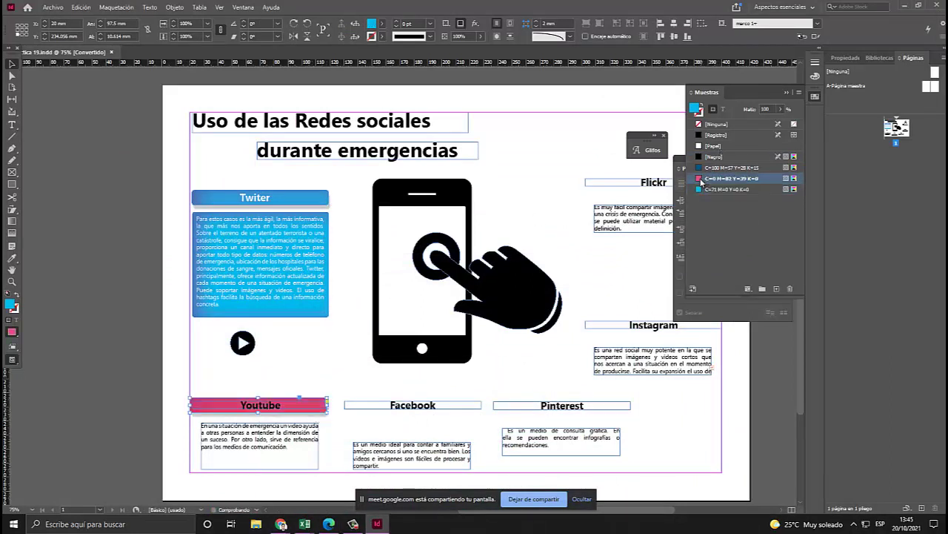
pyautogui.click(330, 305)
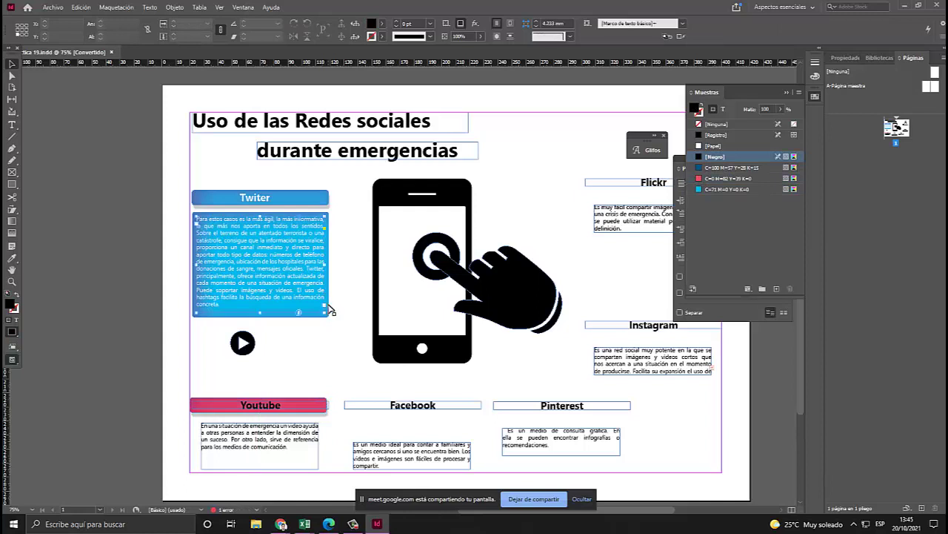
# Copy the Twiter description box behind the Youtube description, shrink it to fit the text and fill it with C=0 M=82 Y=39 K=0.
pyautogui.moveTo(330, 309); pyautogui.dragTo(322, 464)
pyautogui.moveTo(185, 364); pyautogui.dragTo(196, 417)
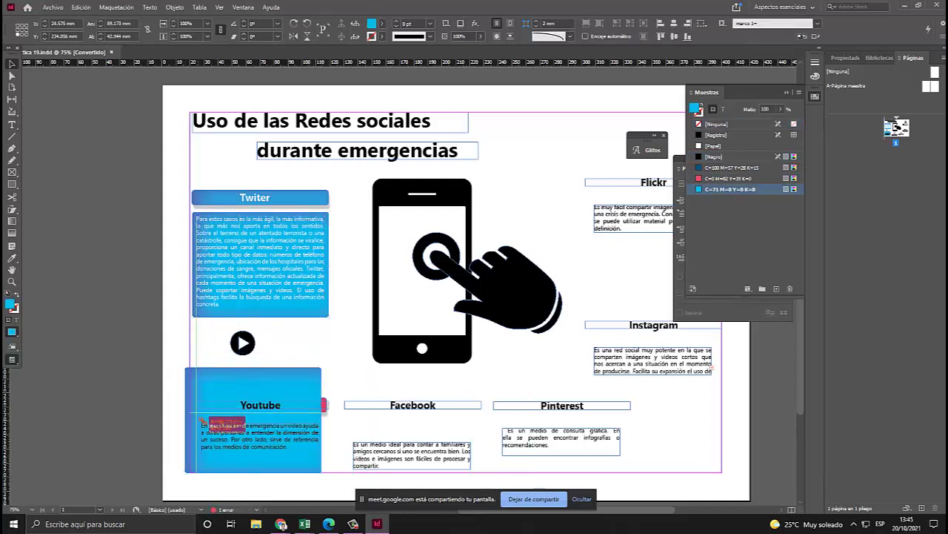
pyautogui.moveTo(254, 473); pyautogui.dragTo(283, 461)
pyautogui.click(701, 179)
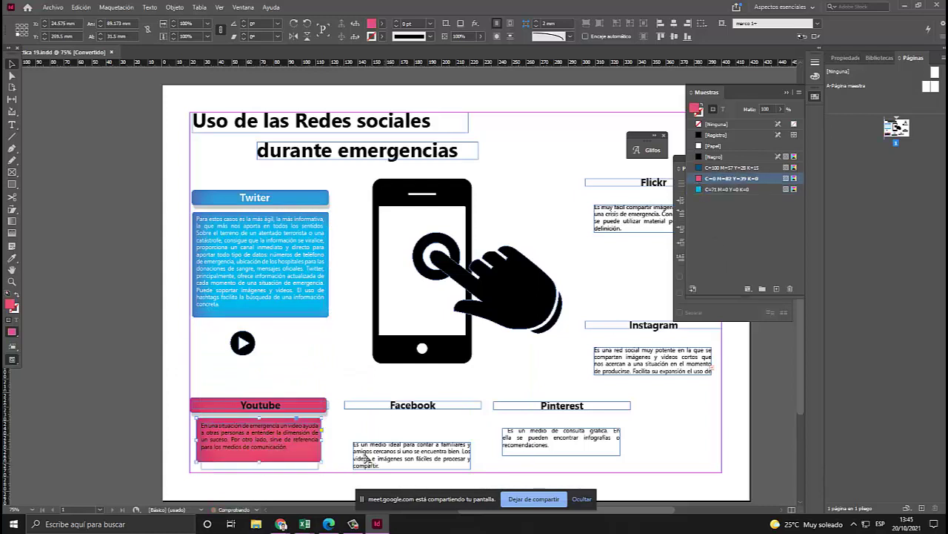
# Color the Youtube description text and the Youtube heading with the white [Papel] swatch.
pyautogui.click(302, 465)
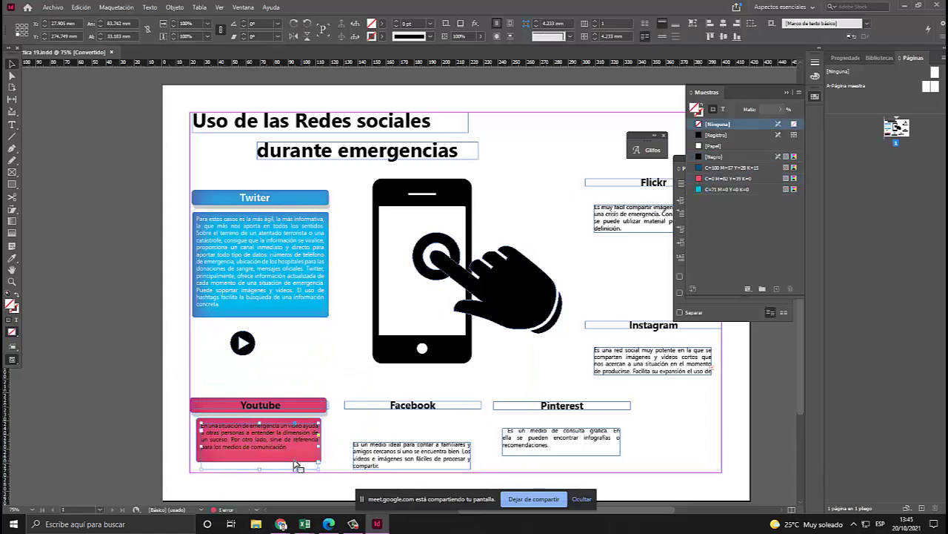
pyautogui.doubleClick(275, 446)
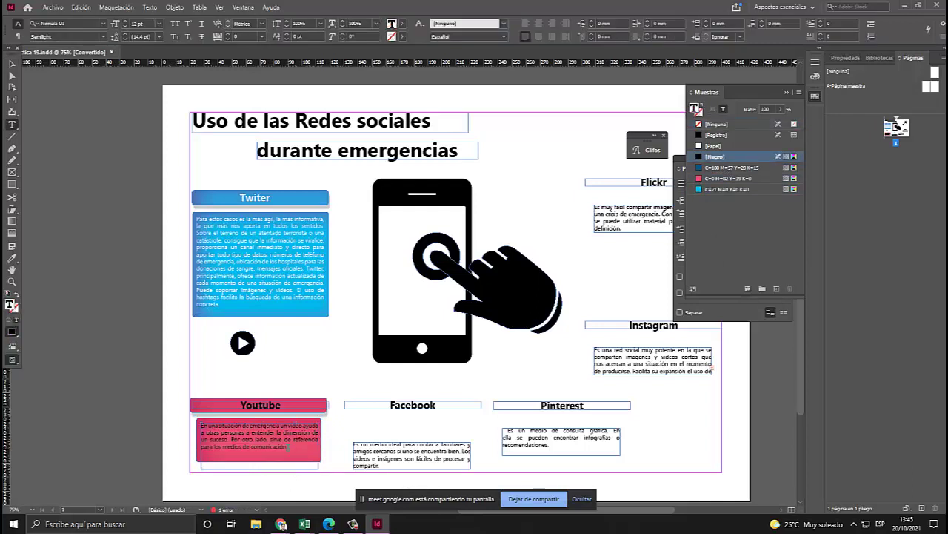
pyautogui.moveTo(289, 447); pyautogui.dragTo(192, 418)
pyautogui.click(405, 24)
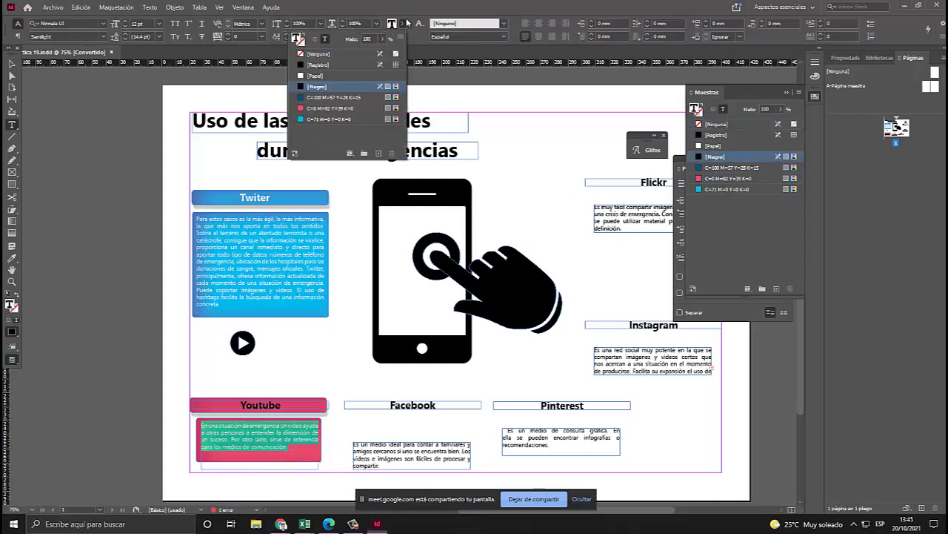
pyautogui.click(311, 76)
pyautogui.doubleClick(278, 404)
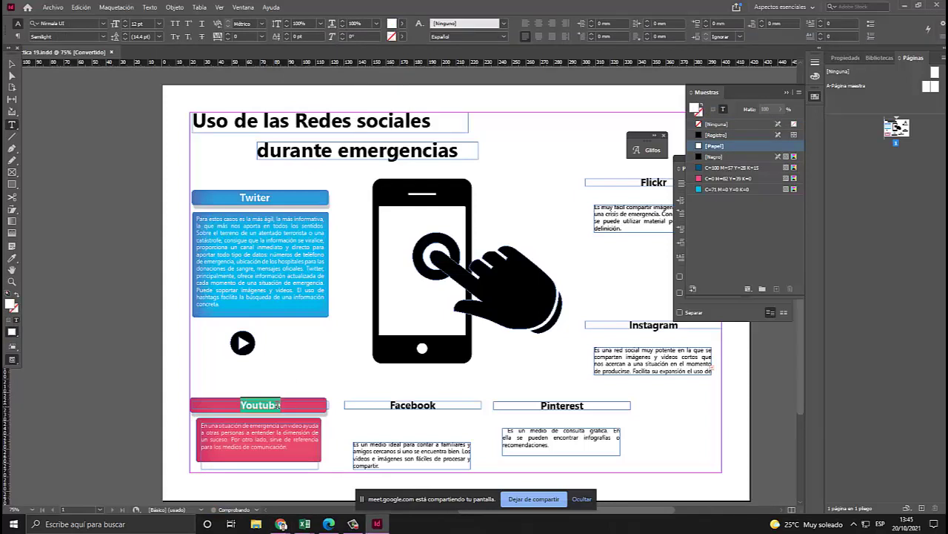
pyautogui.click(401, 37)
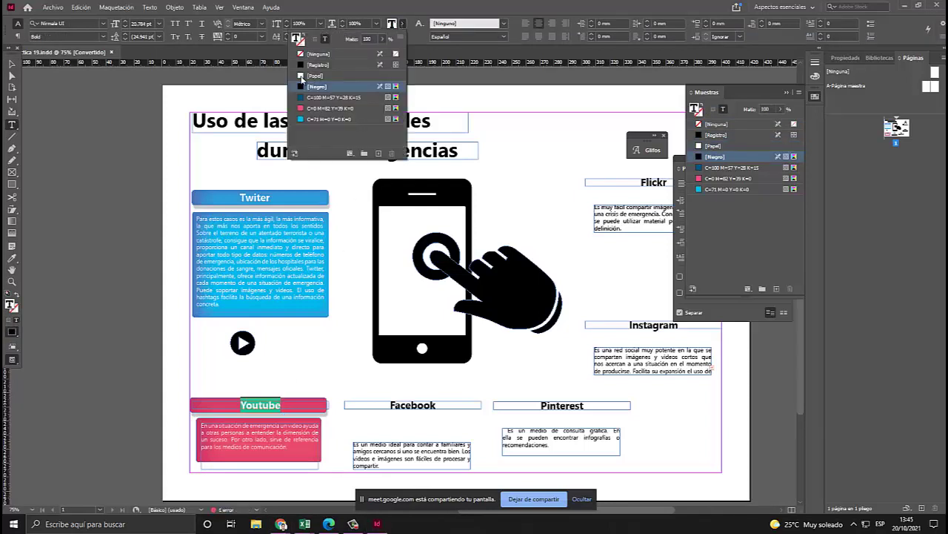
pyautogui.click(307, 75)
# Resize the Youtube description text frame so it fits inside the pink box.
pyautogui.click(10, 62)
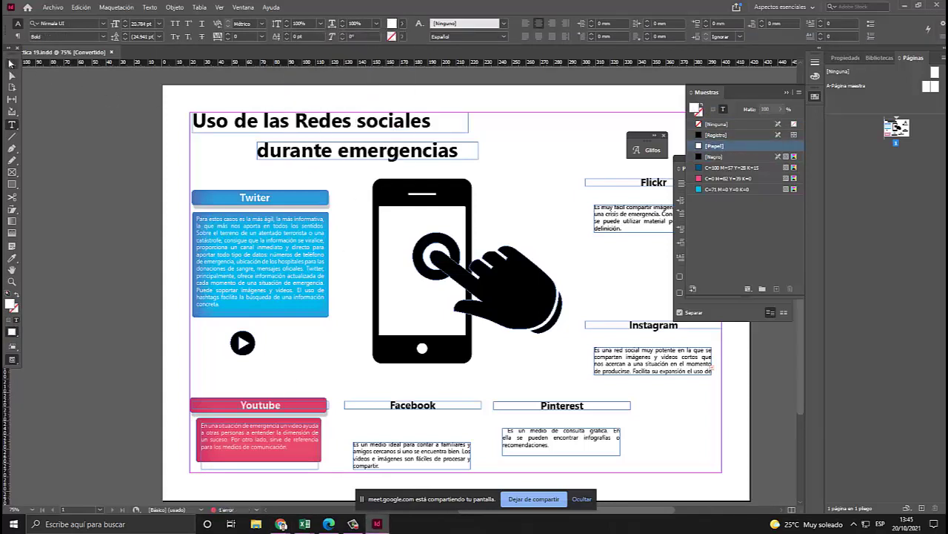
pyautogui.click(323, 378)
pyautogui.click(319, 459)
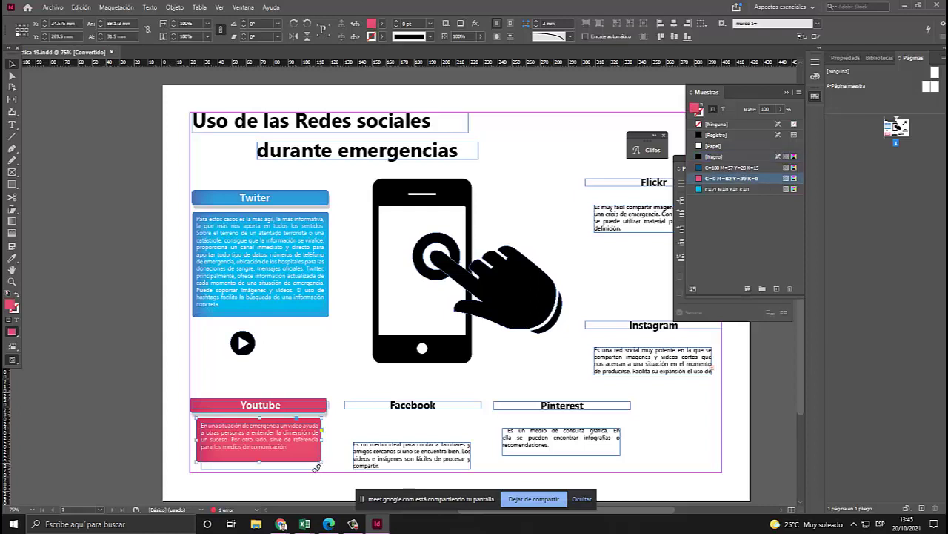
pyautogui.click(264, 468)
pyautogui.moveTo(318, 469); pyautogui.dragTo(291, 458)
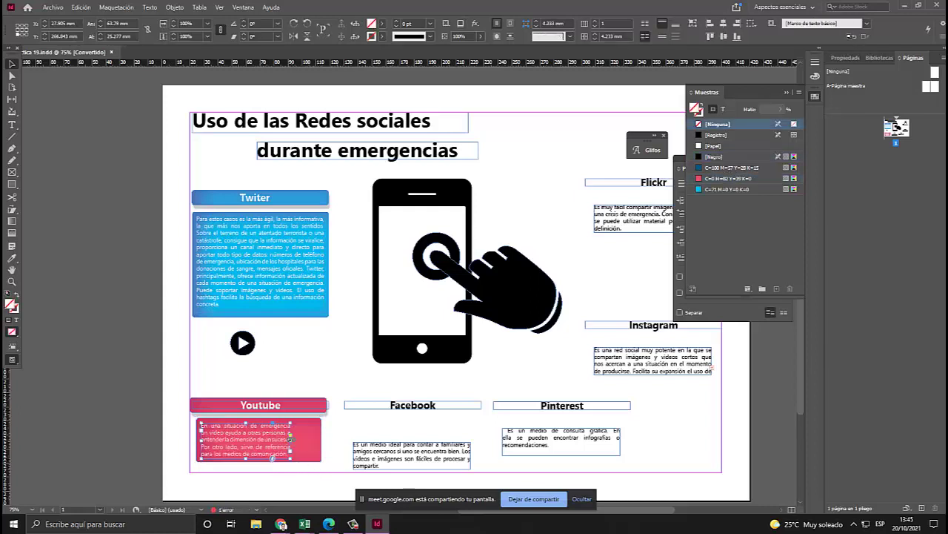
pyautogui.click(345, 438)
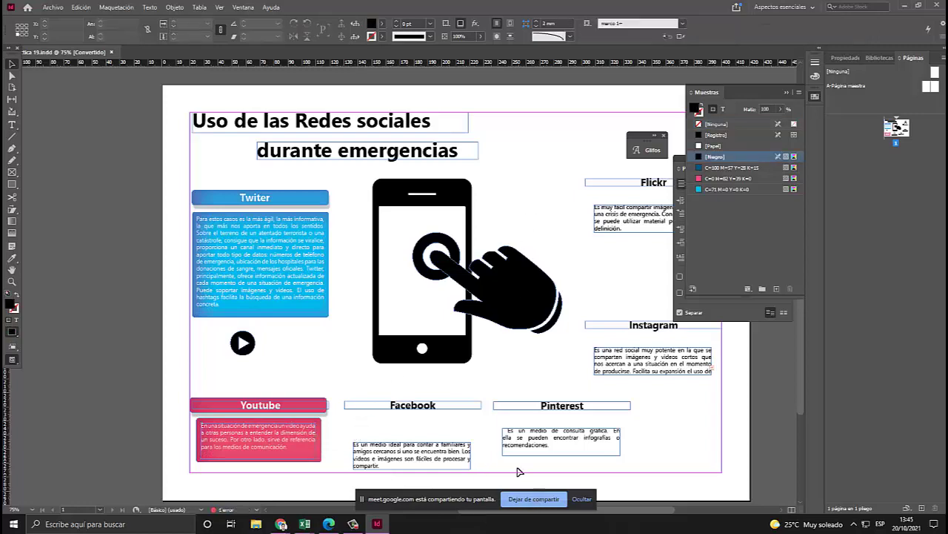
# Check the reference infographic in the PDF and copy the Twiter heading bar behind the Facebook heading.
pyautogui.click(331, 525)
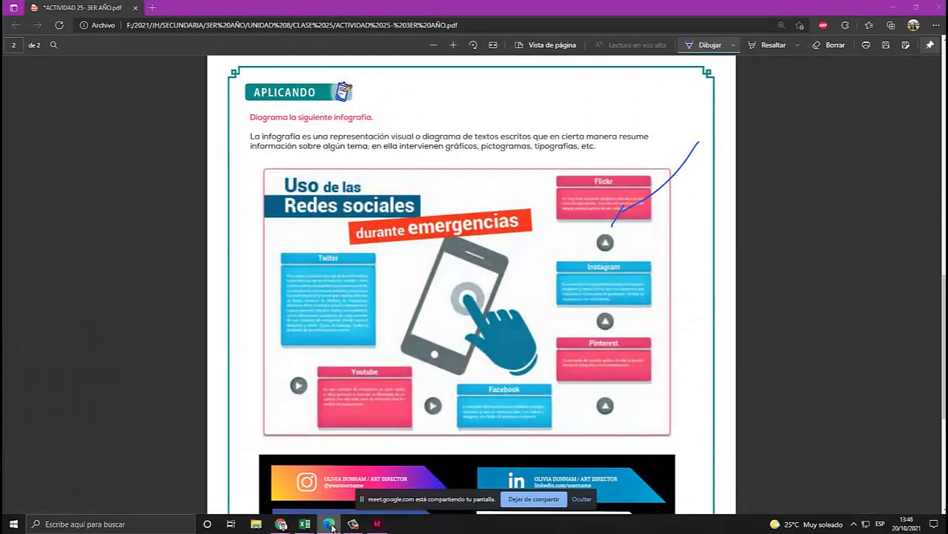
pyautogui.click(377, 523)
pyautogui.click(329, 209)
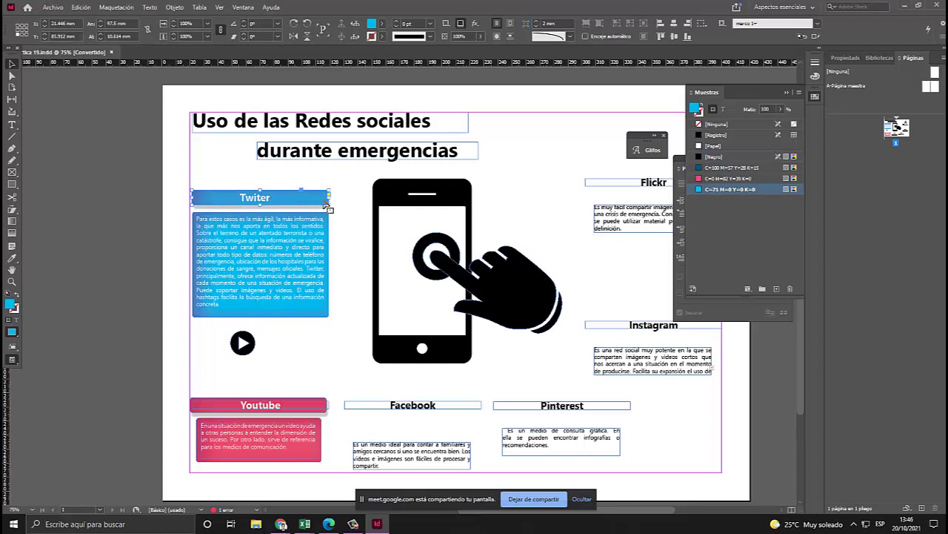
pyautogui.moveTo(326, 203); pyautogui.dragTo(479, 413)
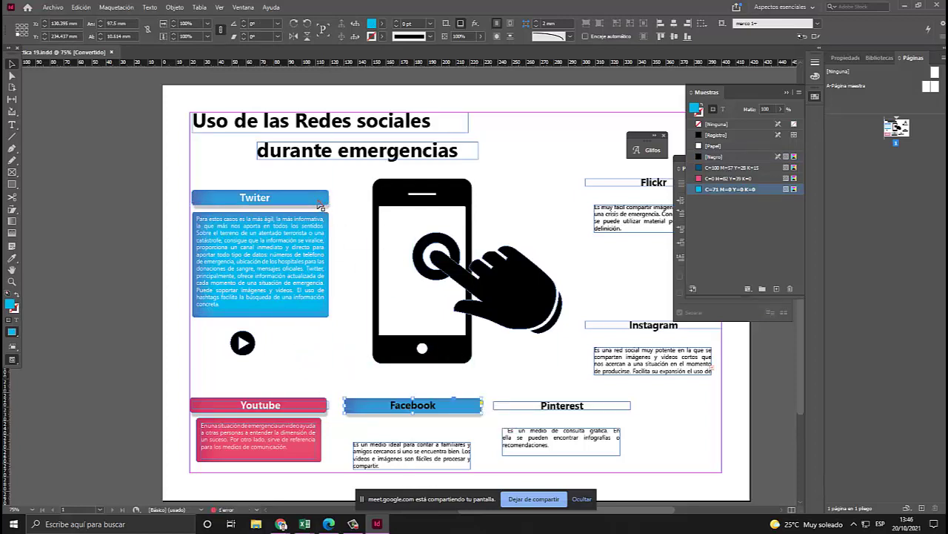
pyautogui.moveTo(321, 205); pyautogui.dragTo(621, 412)
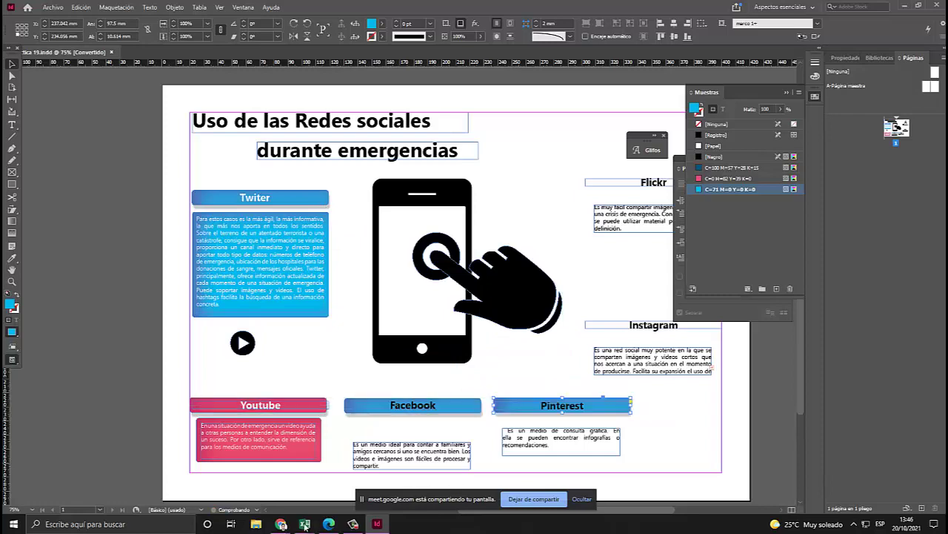
pyautogui.click(329, 524)
pyautogui.click(329, 524)
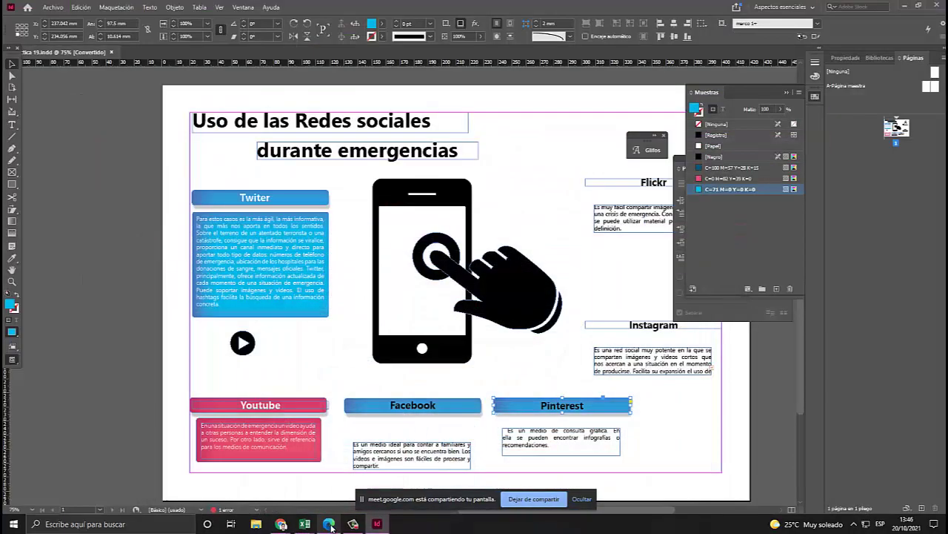
pyautogui.click(329, 524)
pyautogui.click(329, 524)
pyautogui.click(329, 523)
pyautogui.click(329, 524)
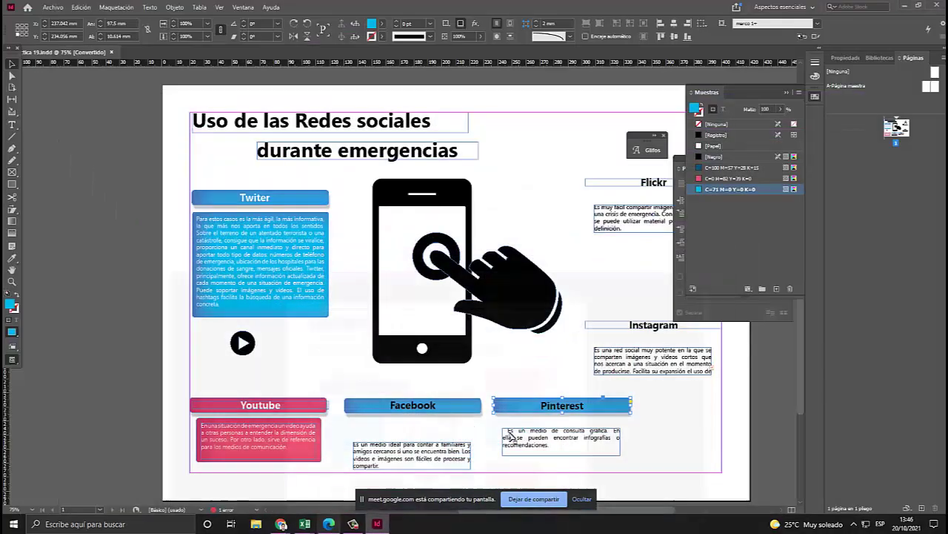
pyautogui.click(329, 524)
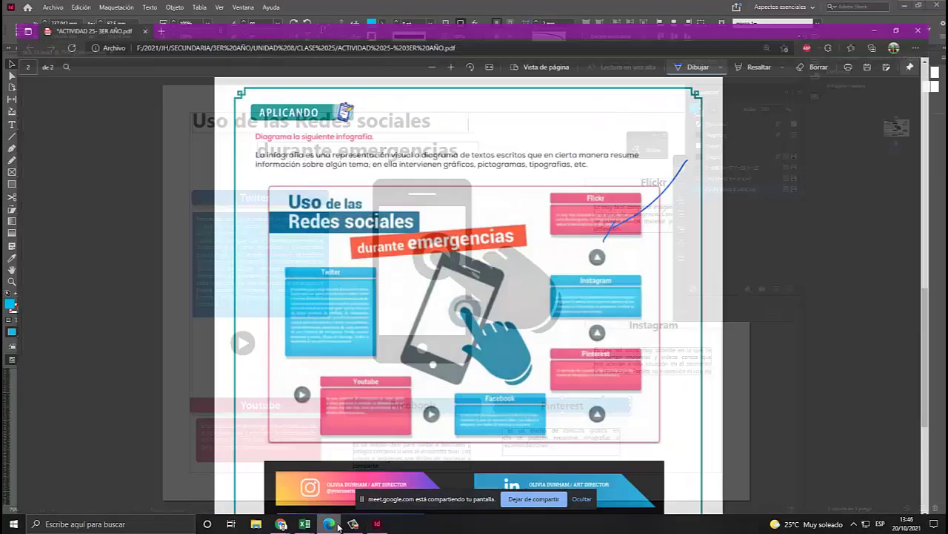
pyautogui.click(329, 524)
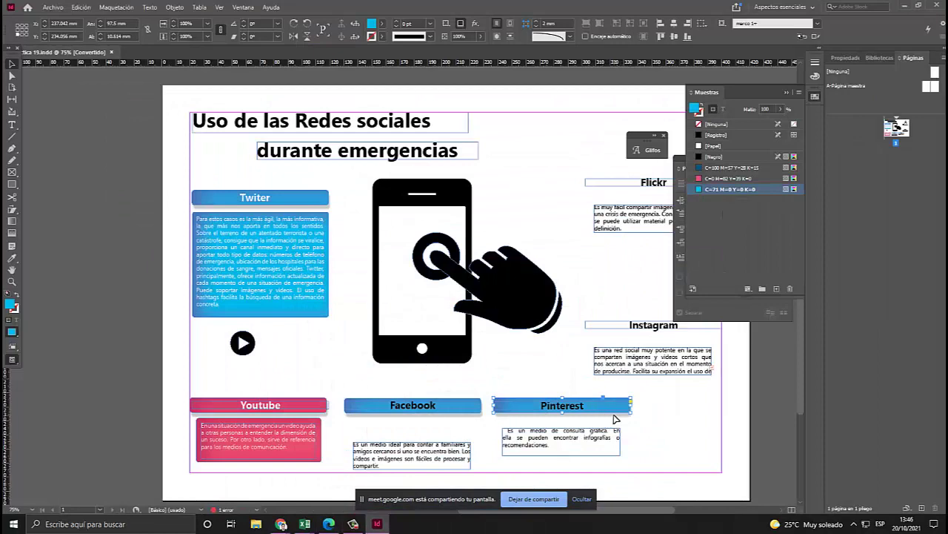
pyautogui.hotkey('ctrl', 'z')
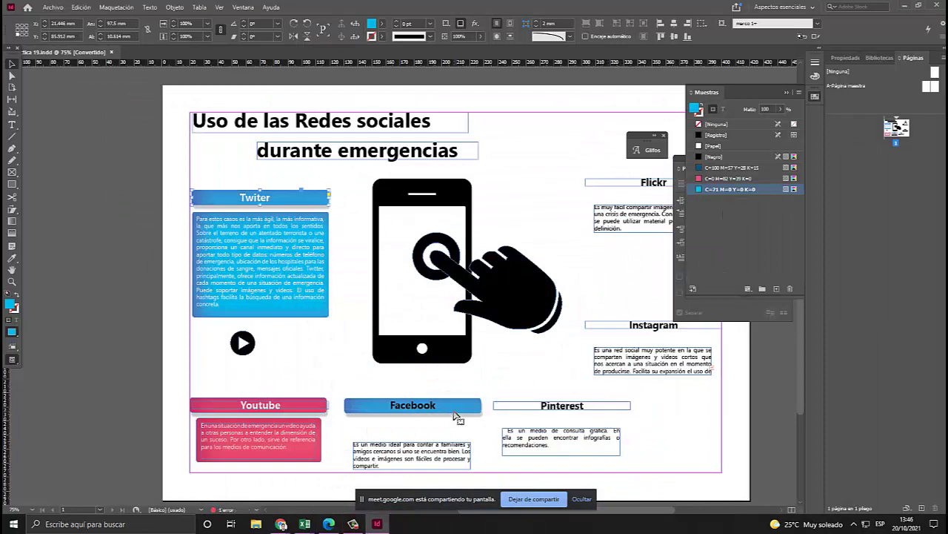
# Copy the Facebook heading bar behind the Instagram heading and adjust the copy's position, comparing with the reference infographic.
pyautogui.moveTo(454, 412); pyautogui.dragTo(696, 333)
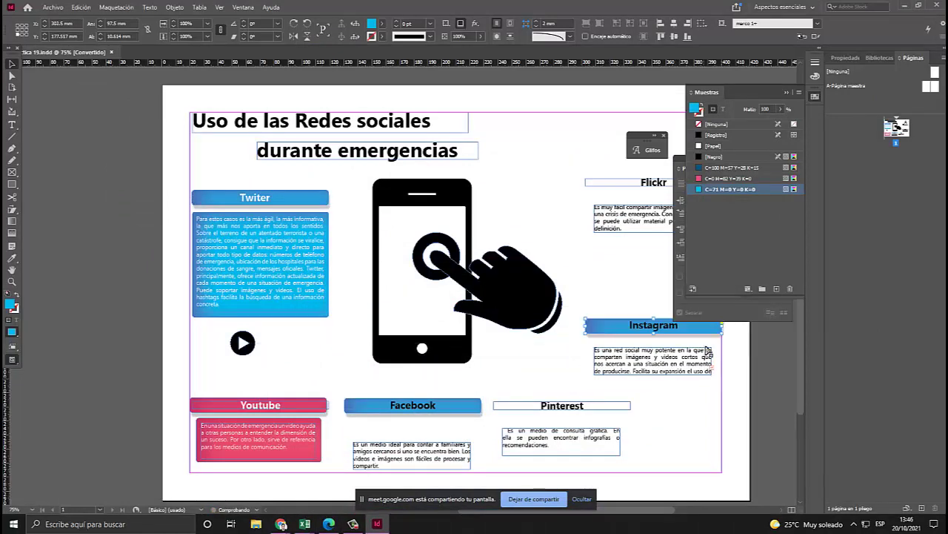
pyautogui.hotkey('alt', 'Tab')
pyautogui.hotkey('alt', 'Tab')
pyautogui.hotkey('alt', 'Tab')
pyautogui.hotkey('alt', 'Tab')
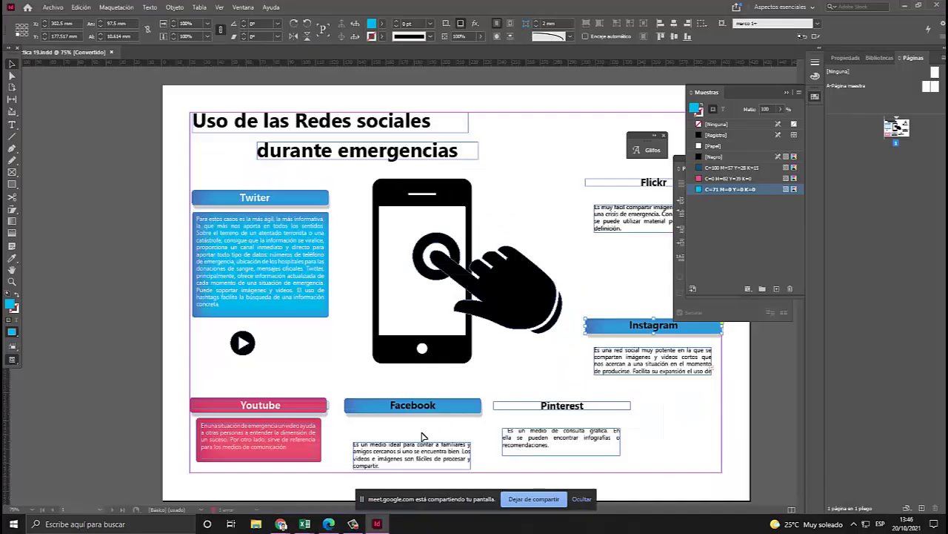
pyautogui.hotkey('alt', 'Tab')
pyautogui.hotkey('alt', 'Tab')
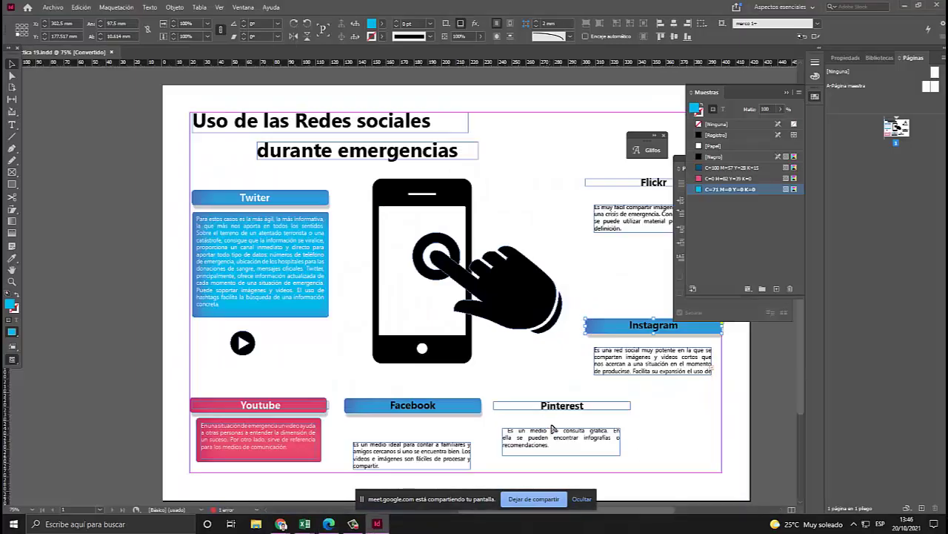
pyautogui.moveTo(620, 337)
pyautogui.mouseDown()
pyautogui.moveTo(597, 408)
pyautogui.moveTo(613, 330)
pyautogui.mouseUp()
pyautogui.hotkey('alt', 'Tab')
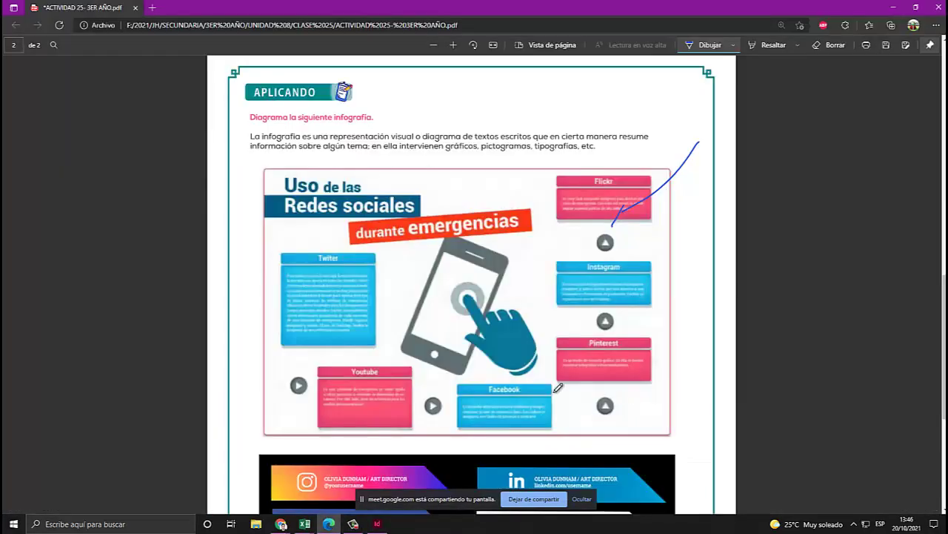
pyautogui.hotkey('alt', 'Tab')
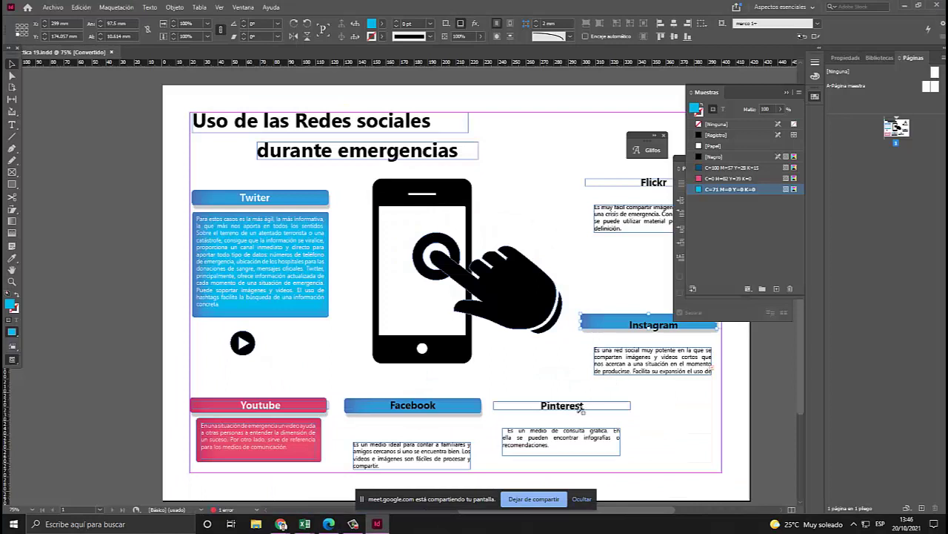
pyautogui.moveTo(610, 331); pyautogui.dragTo(610, 336)
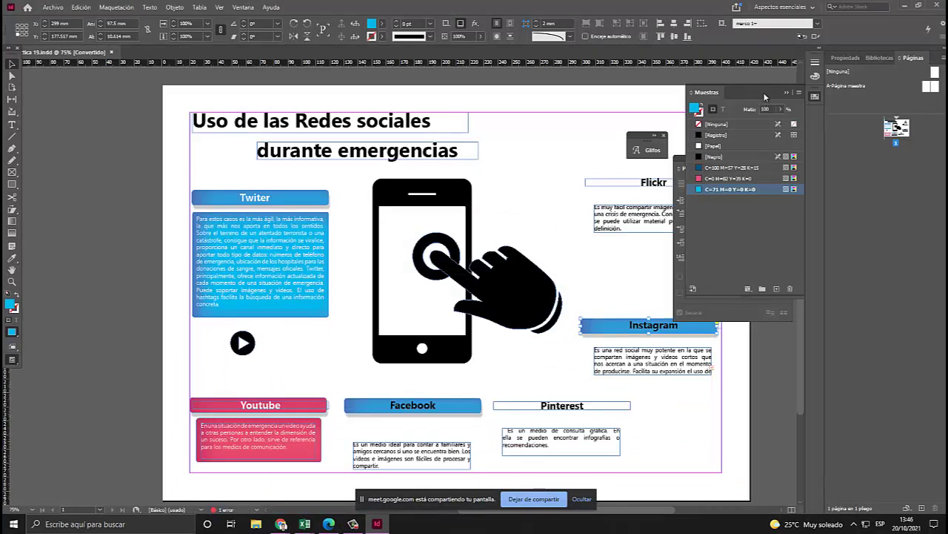
# Collapse the floating Muestras and Párrafo palettes and fit a shortened copy of the Twiter description box behind the Facebook description.
pyautogui.click(787, 93)
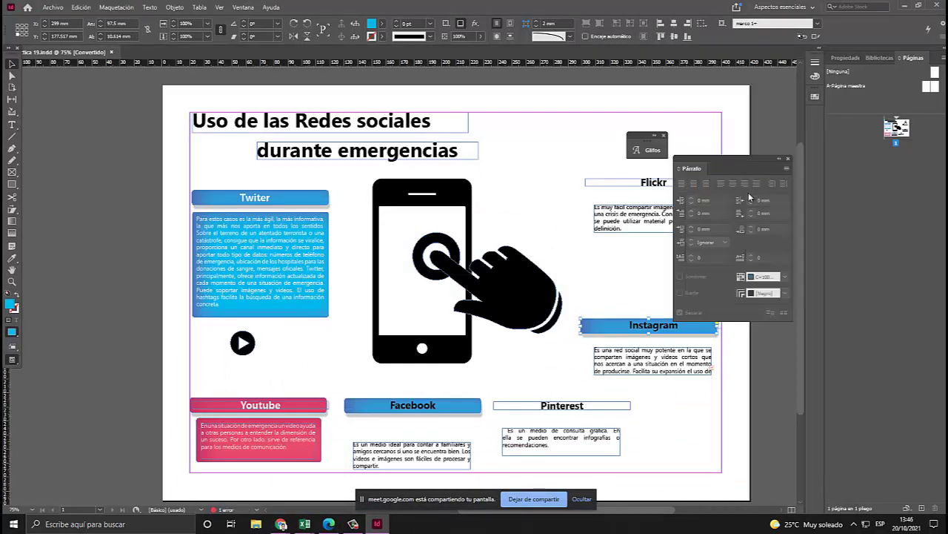
pyautogui.click(780, 161)
pyautogui.hotkey('alt', 'Tab')
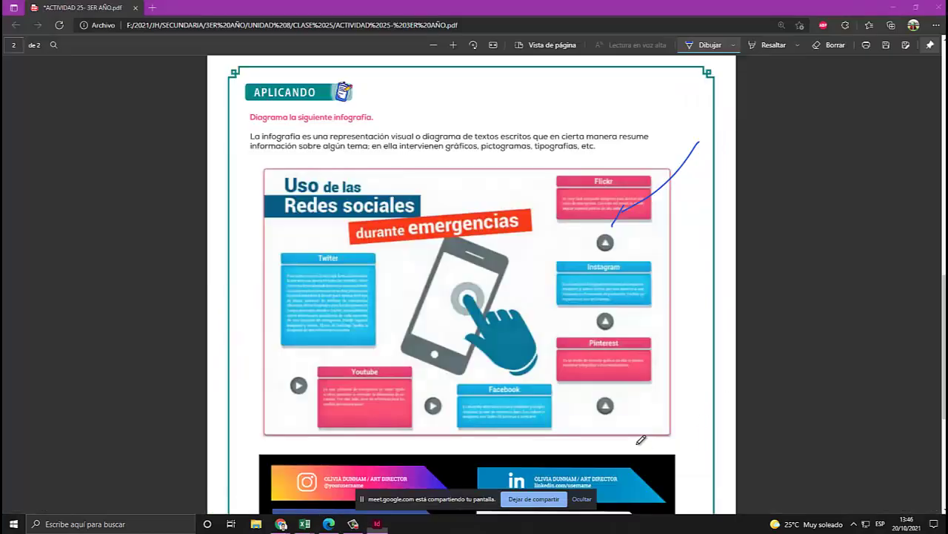
pyautogui.hotkey('alt', 'Tab')
pyautogui.moveTo(320, 316); pyautogui.dragTo(466, 464)
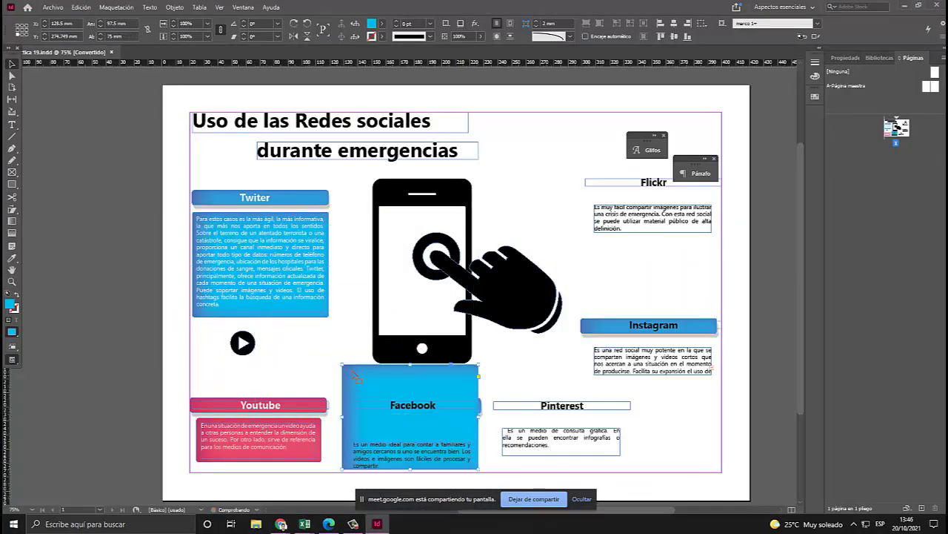
pyautogui.moveTo(341, 364); pyautogui.dragTo(352, 433)
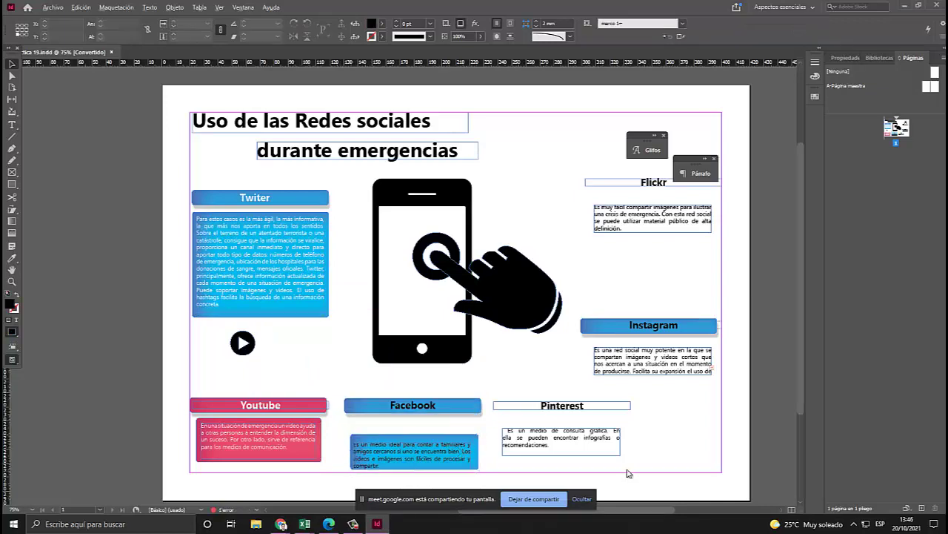
# Copy the Facebook heading bar behind the Pinterest heading and fill the copy with the swatch C=0 M=82 Y=39 K=0.
pyautogui.hotkey('alt', 'Tab')
pyautogui.hotkey('alt', 'Tab')
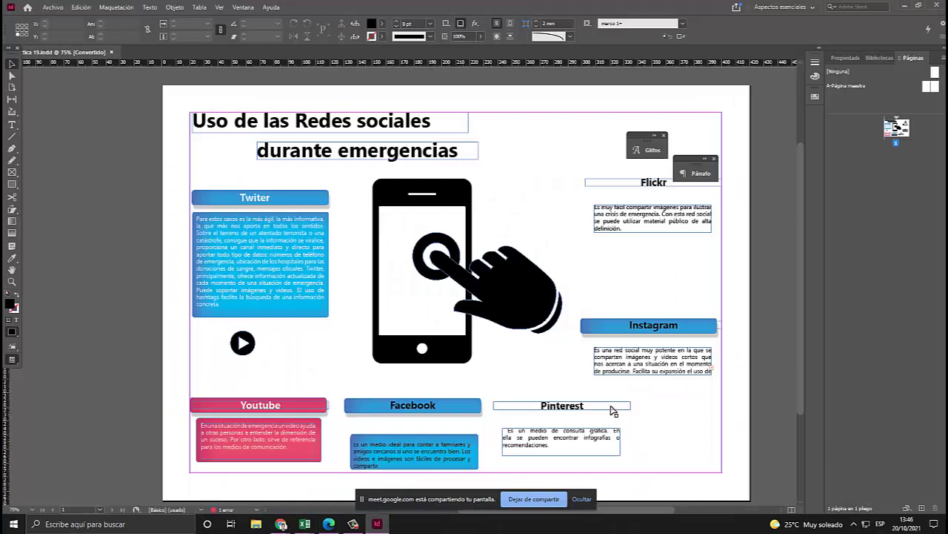
pyautogui.moveTo(478, 415); pyautogui.dragTo(628, 416)
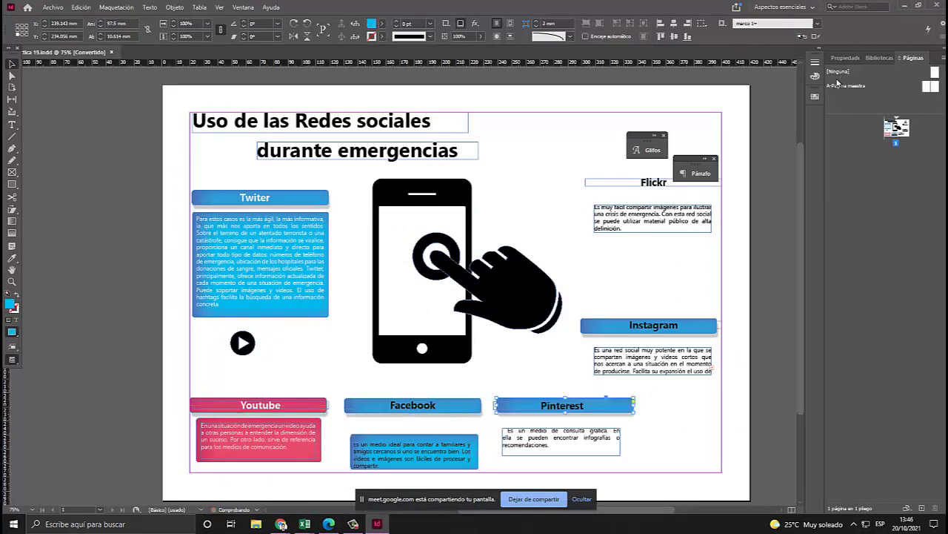
pyautogui.click(244, 8)
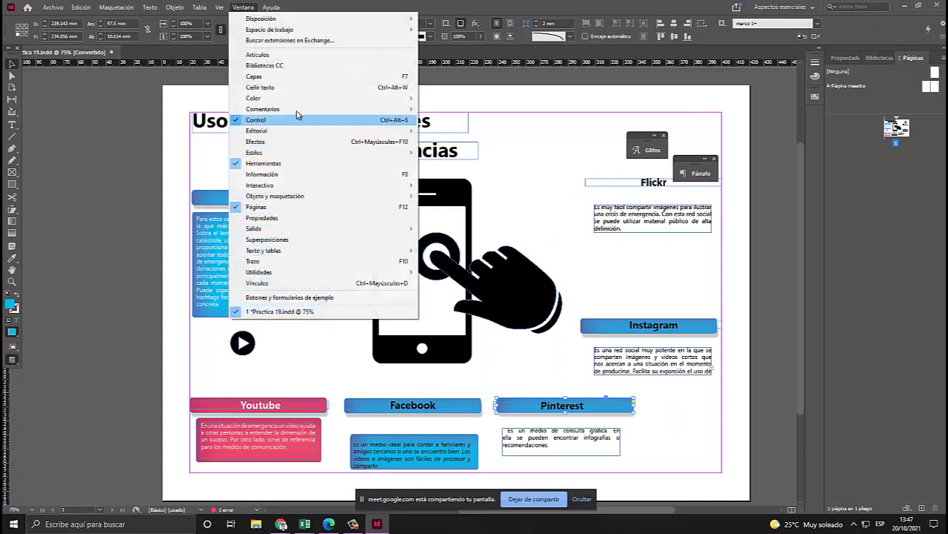
pyautogui.moveTo(300, 98)
pyautogui.click(450, 121)
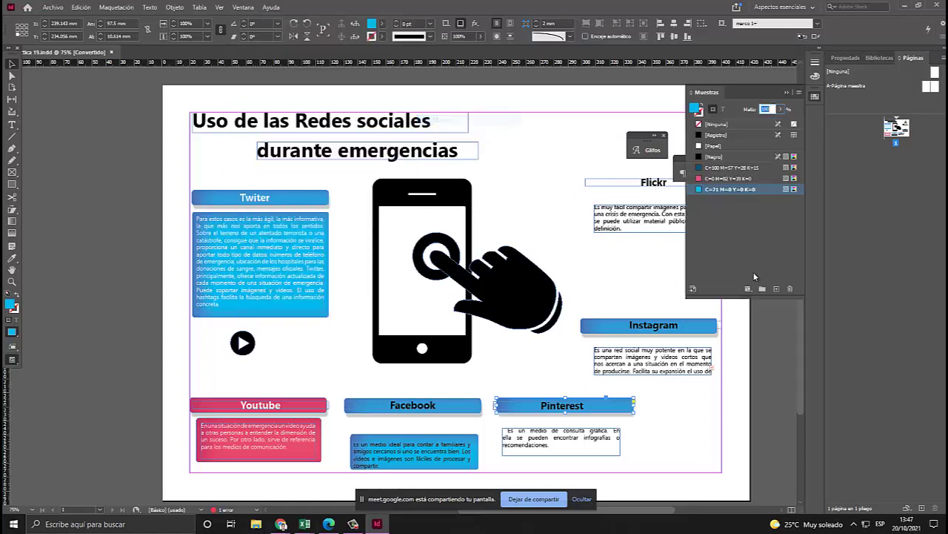
pyautogui.click(709, 179)
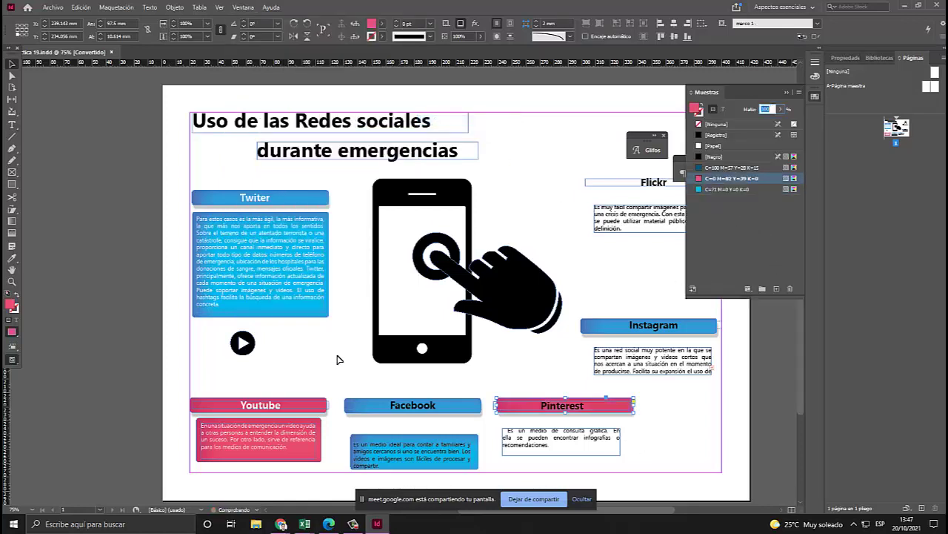
# Copy the Youtube description box behind the Pinterest description and deselect it before selecting the Facebook description box.
pyautogui.click(323, 459)
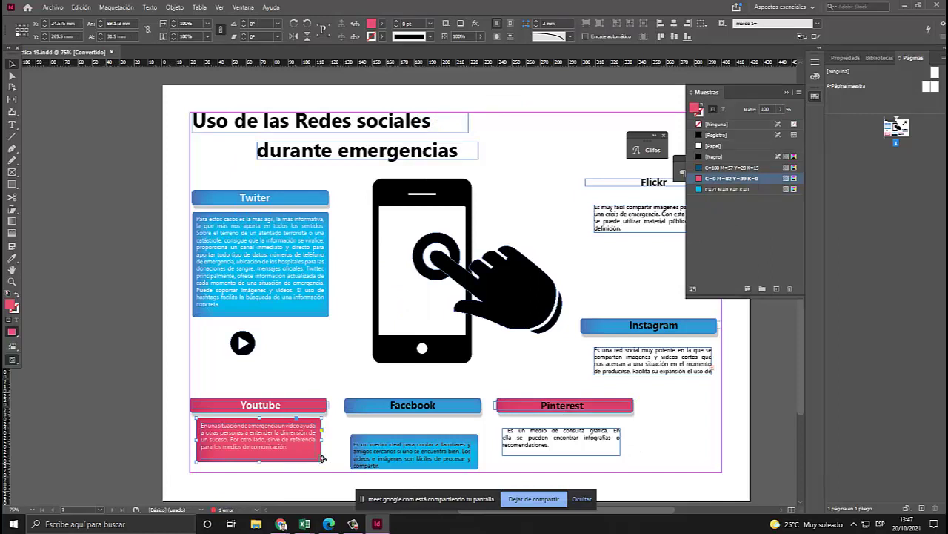
pyautogui.moveTo(322, 459); pyautogui.dragTo(631, 447)
pyautogui.click(669, 417)
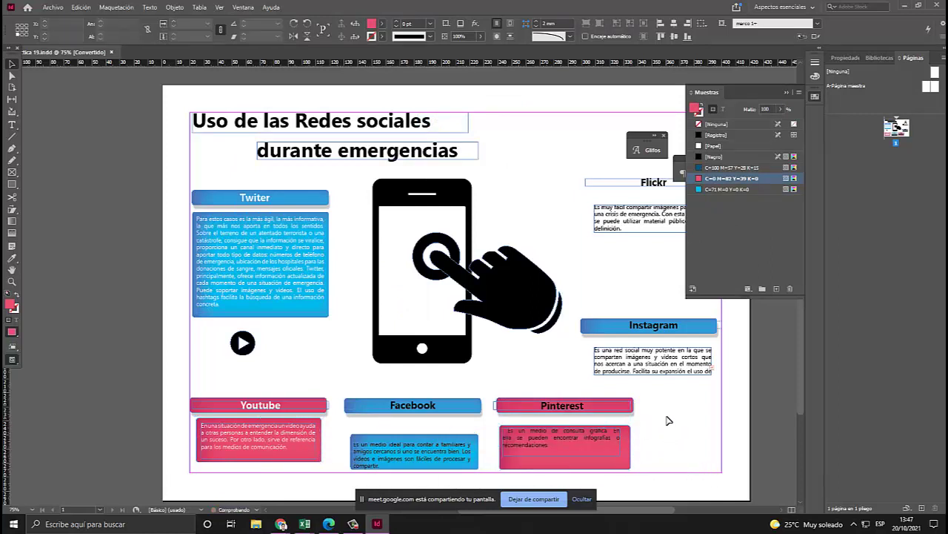
pyautogui.click(482, 468)
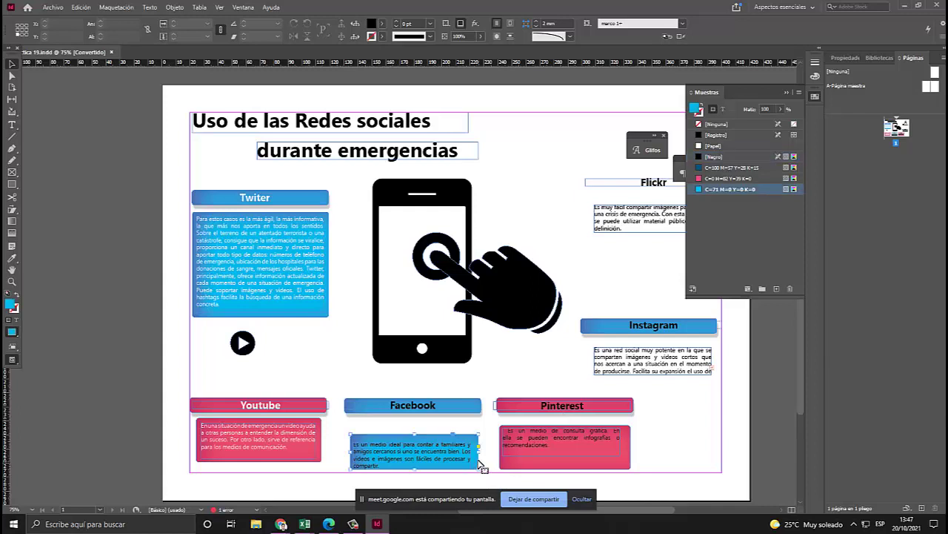
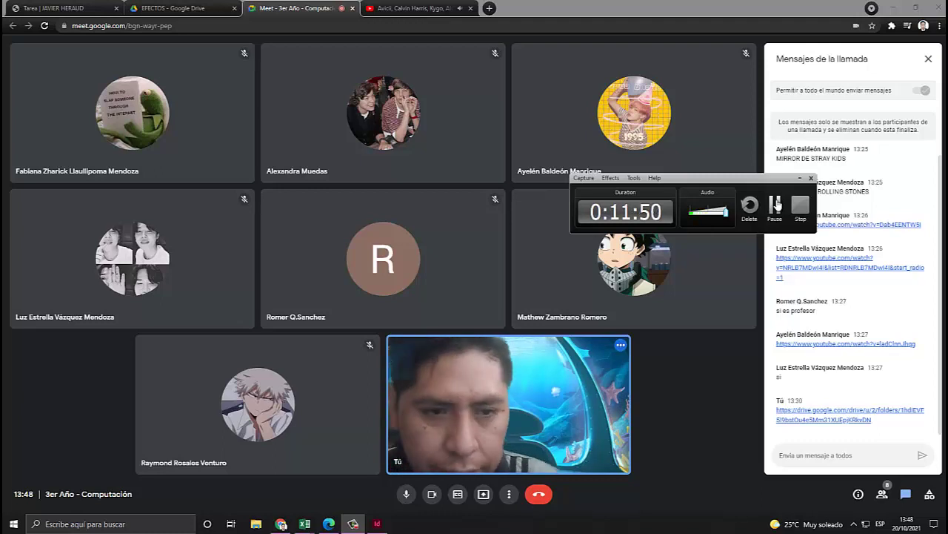
# Share the entire screen in the Google Meet call and switch back to the Practica 19.indd document in InDesign.
pyautogui.click(775, 205)
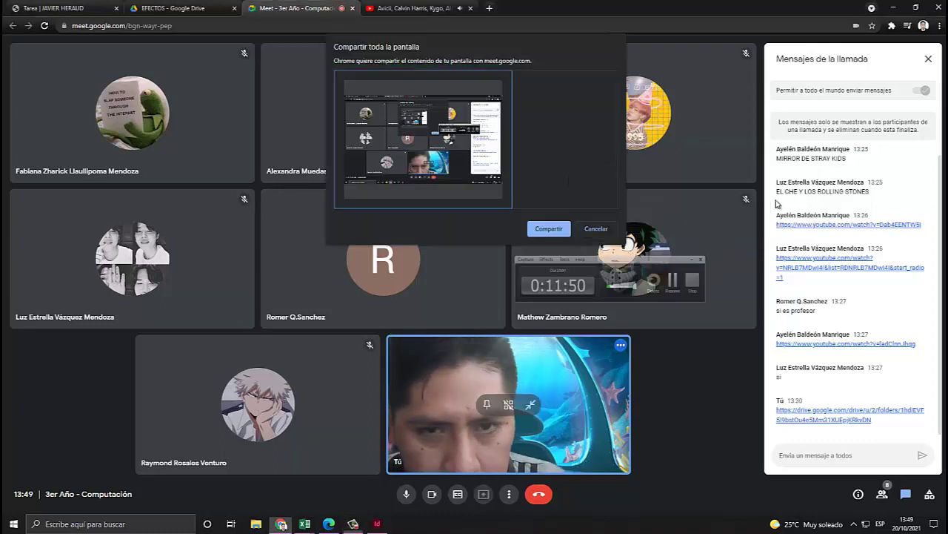
pyautogui.click(549, 227)
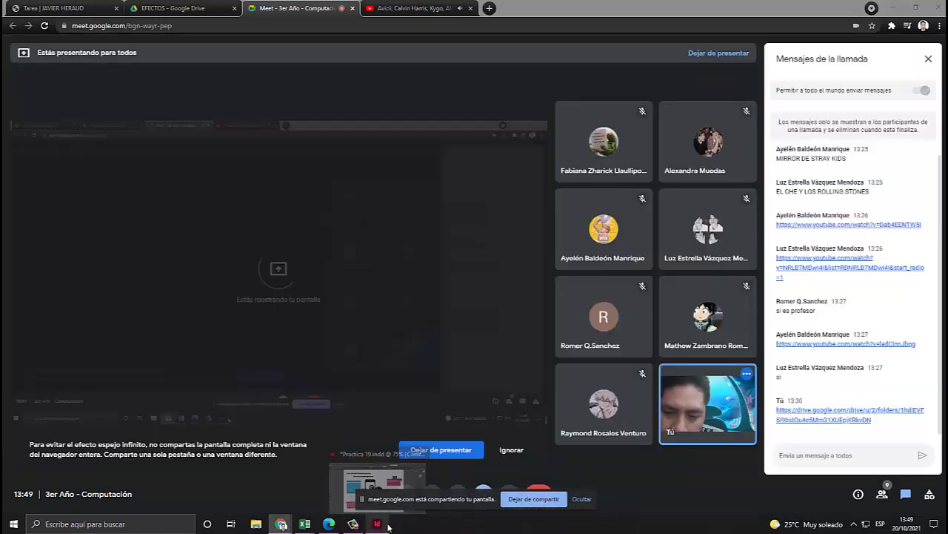
pyautogui.click(388, 526)
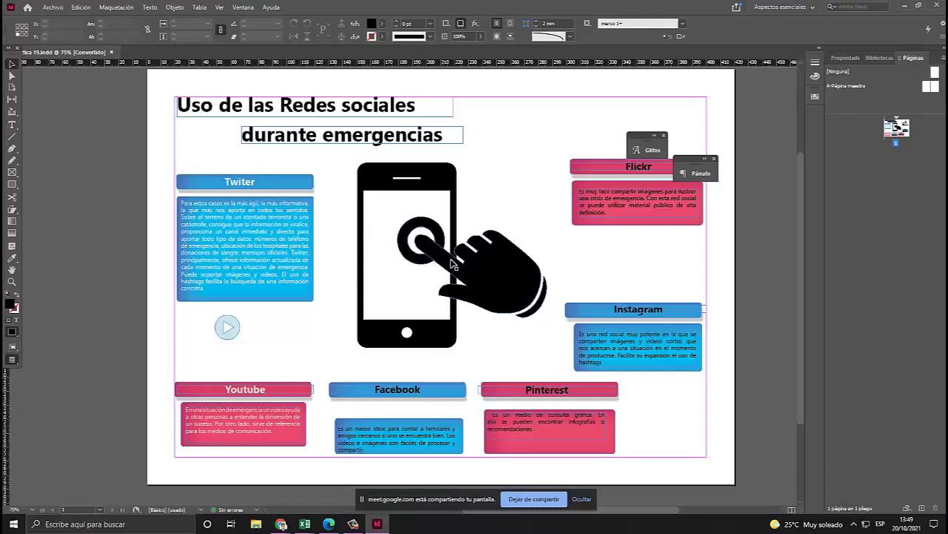
# Fill the circle of the play button icon below the Twiter box with a pale lilac, C=12 M=12 Y=0 K=0.
pyautogui.click(230, 327)
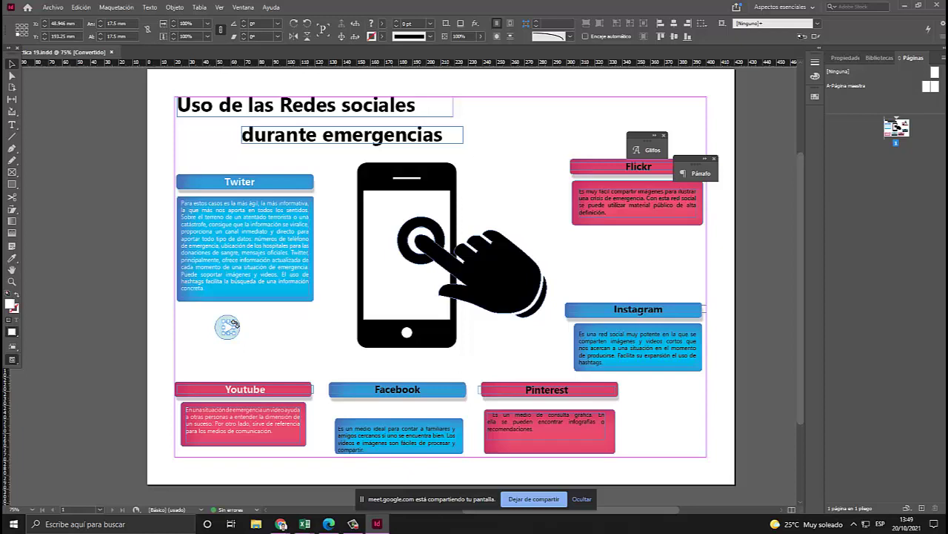
pyautogui.doubleClick(234, 324)
pyautogui.click(236, 326)
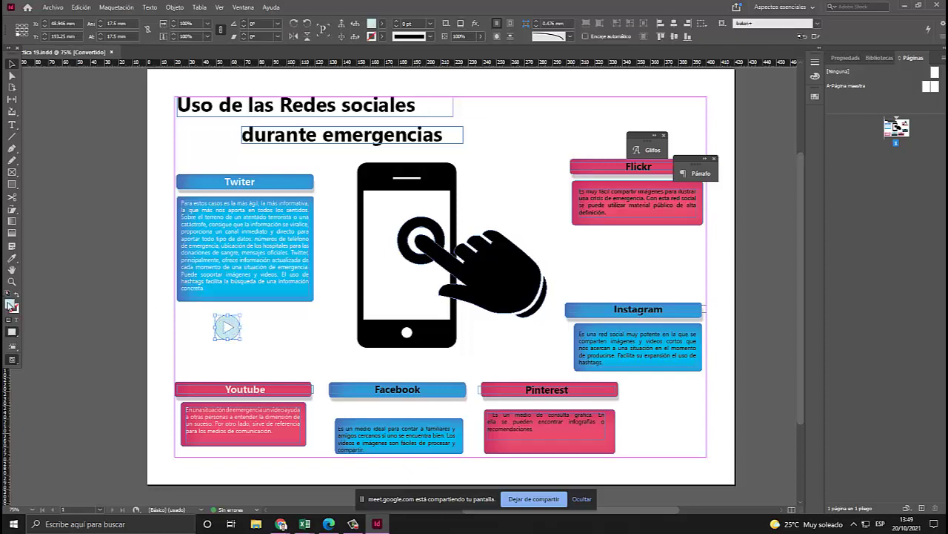
pyautogui.doubleClick(9, 303)
pyautogui.click(337, 175)
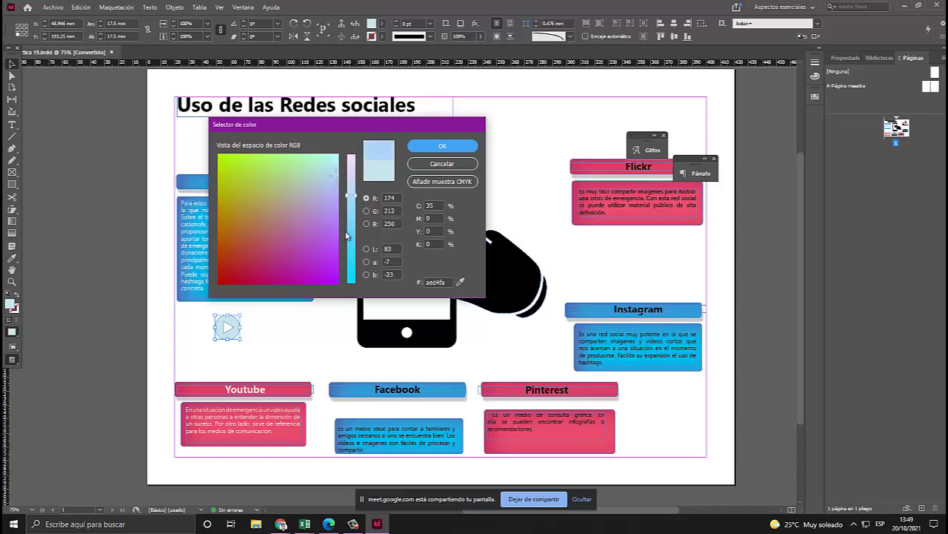
pyautogui.click(330, 177)
pyautogui.moveTo(351, 192)
pyautogui.mouseDown()
pyautogui.moveTo(352, 155)
pyautogui.moveTo(346, 290)
pyautogui.mouseUp()
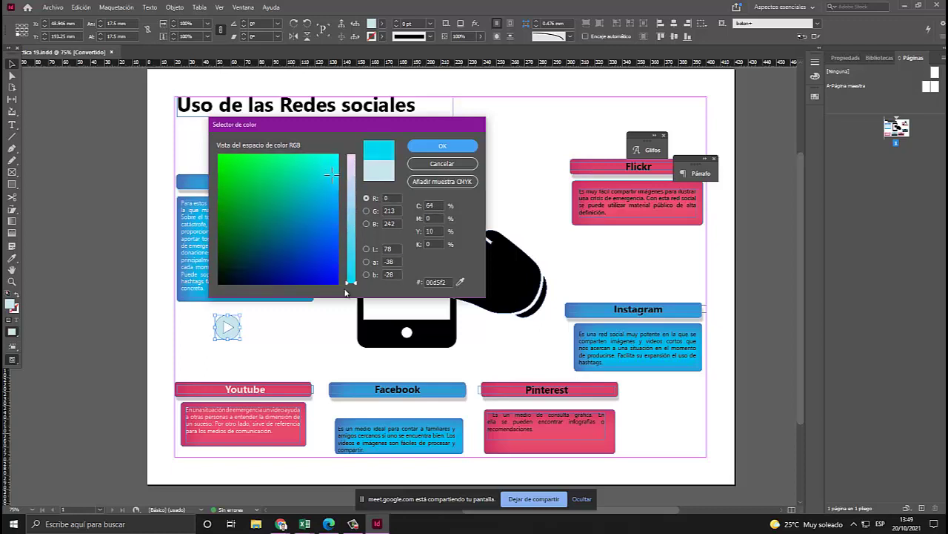
pyautogui.moveTo(247, 252)
pyautogui.mouseDown()
pyautogui.moveTo(337, 168)
pyautogui.moveTo(348, 171)
pyautogui.mouseUp()
pyautogui.click(351, 169)
pyautogui.click(442, 146)
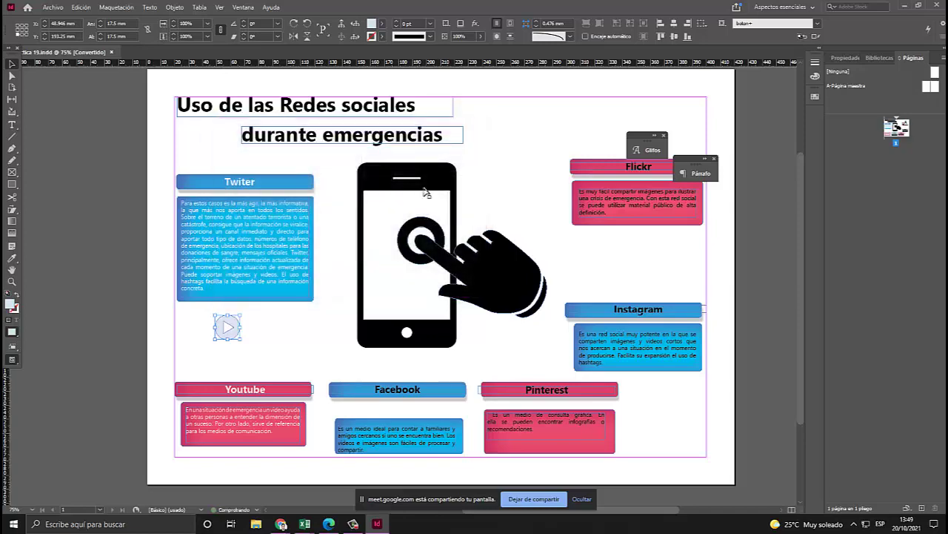
# Darken the play button circle's fill to 23% black and compare it with the reference infographic in the PDF.
pyautogui.click(243, 8)
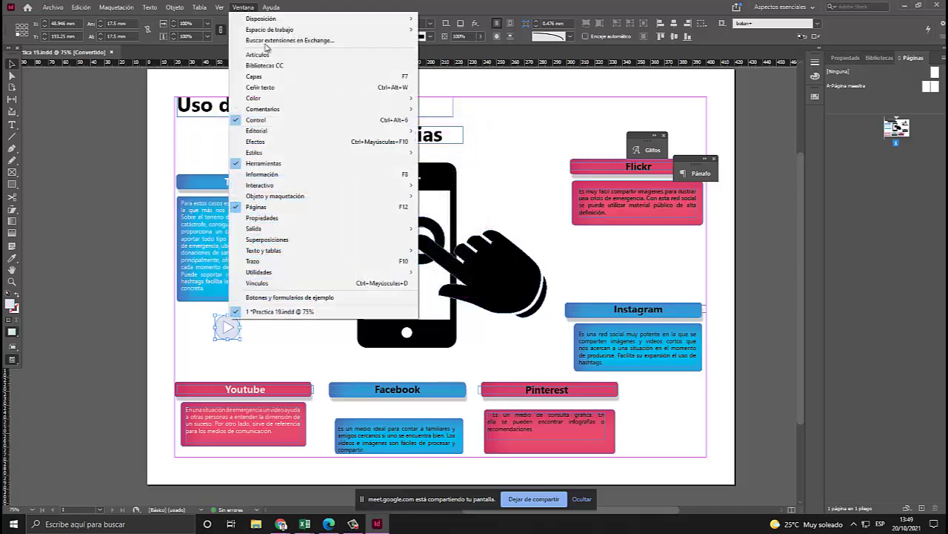
pyautogui.moveTo(312, 101)
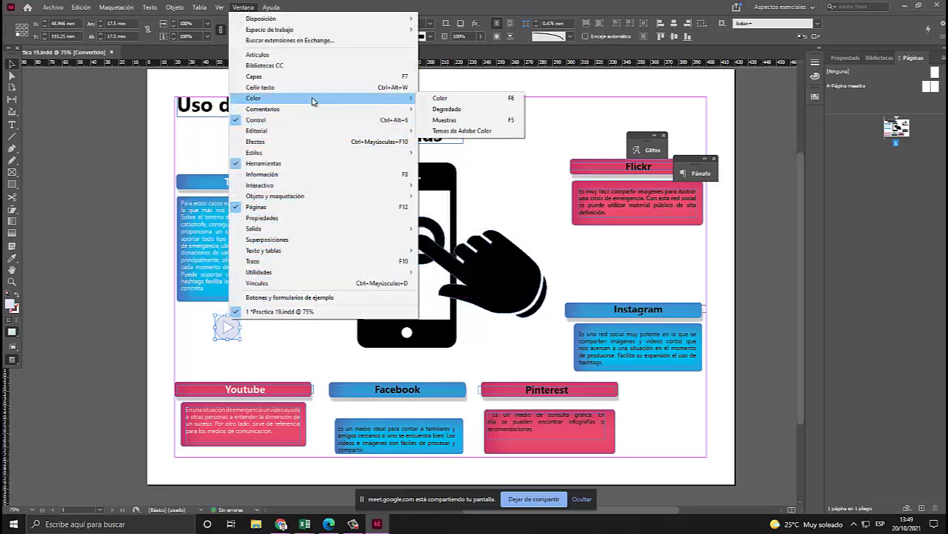
pyautogui.click(444, 99)
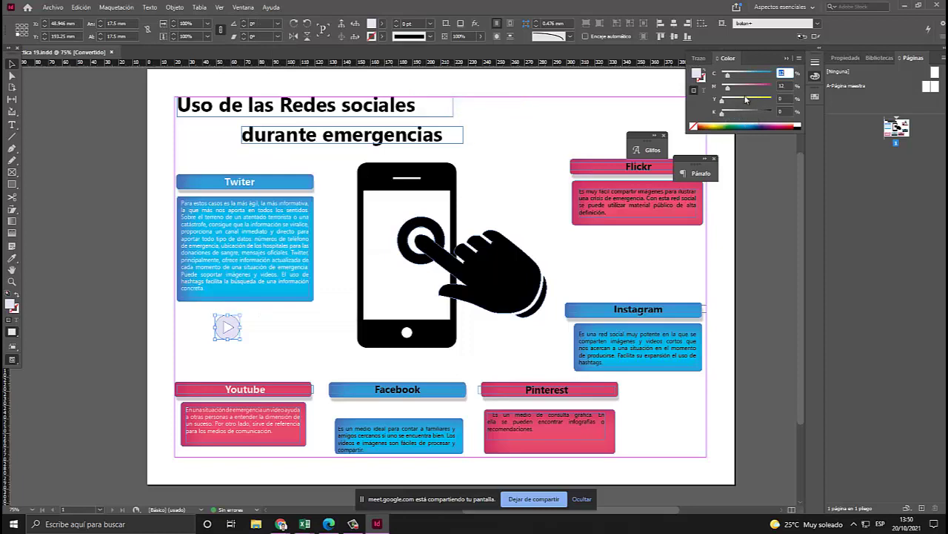
pyautogui.moveTo(732, 115); pyautogui.dragTo(734, 114)
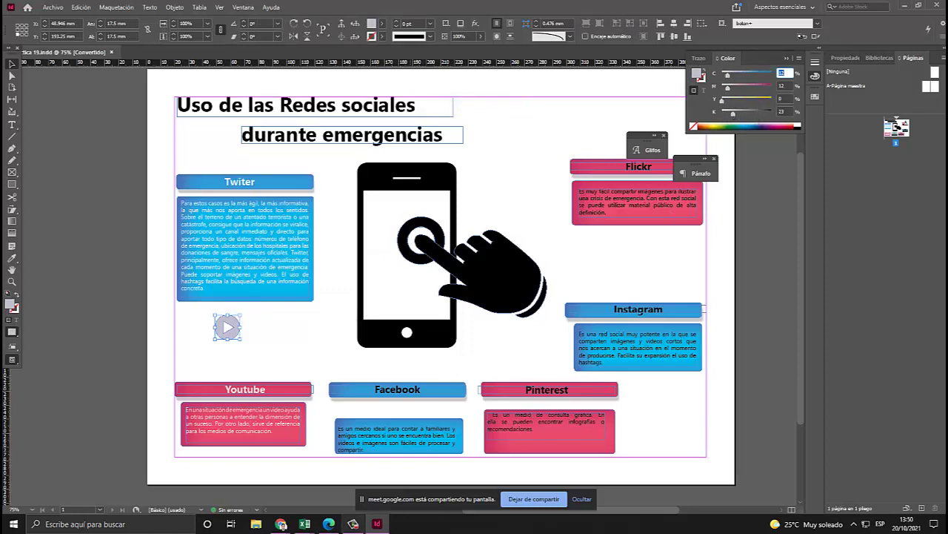
pyautogui.click(329, 523)
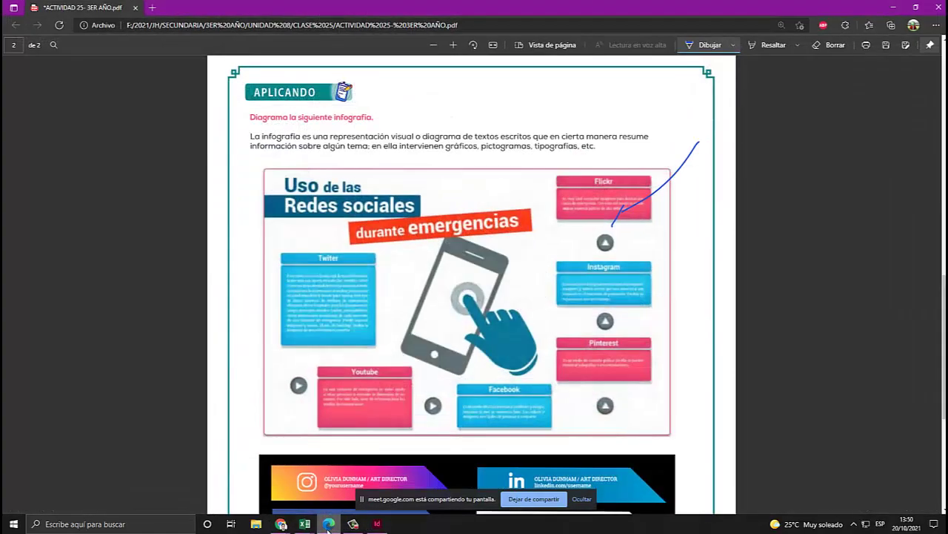
pyautogui.click(329, 523)
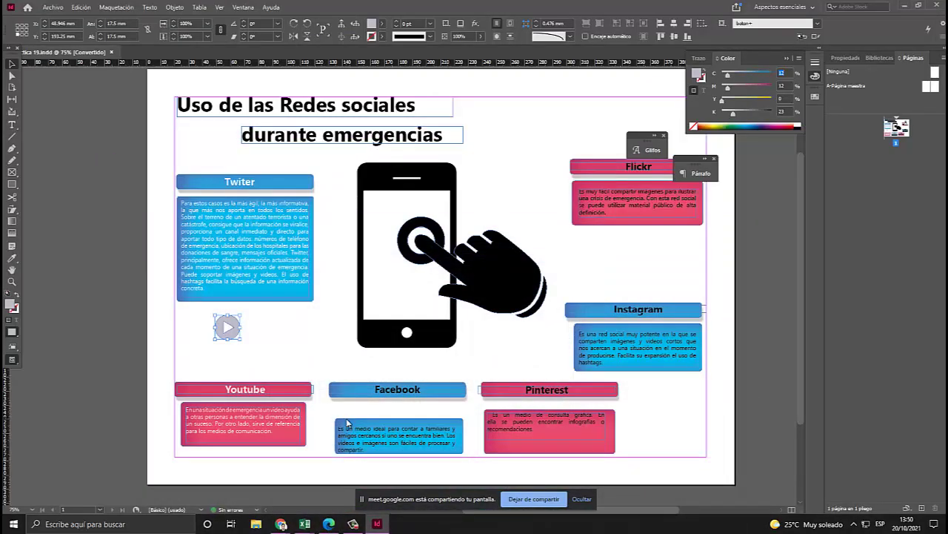
pyautogui.hotkey('alt', 'Tab')
pyautogui.hotkey('alt', 'Tab')
# Colour the Flickr heading text white with the [Papel] swatch.
pyautogui.doubleClick(639, 167)
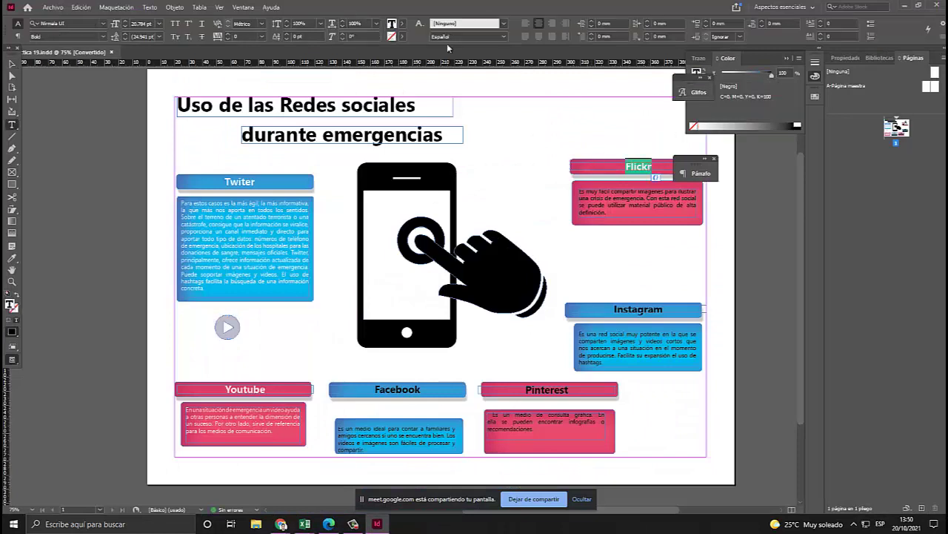
pyautogui.click(401, 24)
pyautogui.click(303, 76)
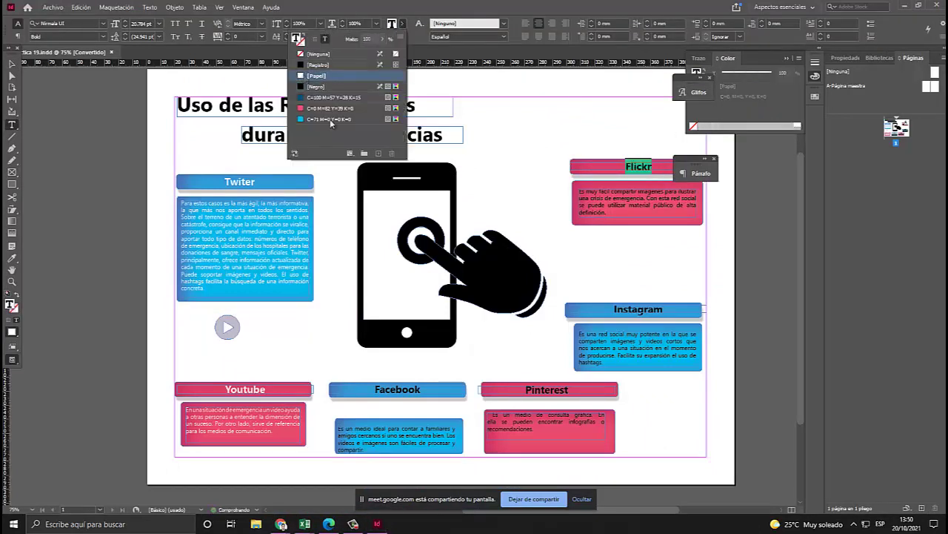
# Colour the Instagram heading and its description text white with the [Papel] swatch.
pyautogui.click(641, 310)
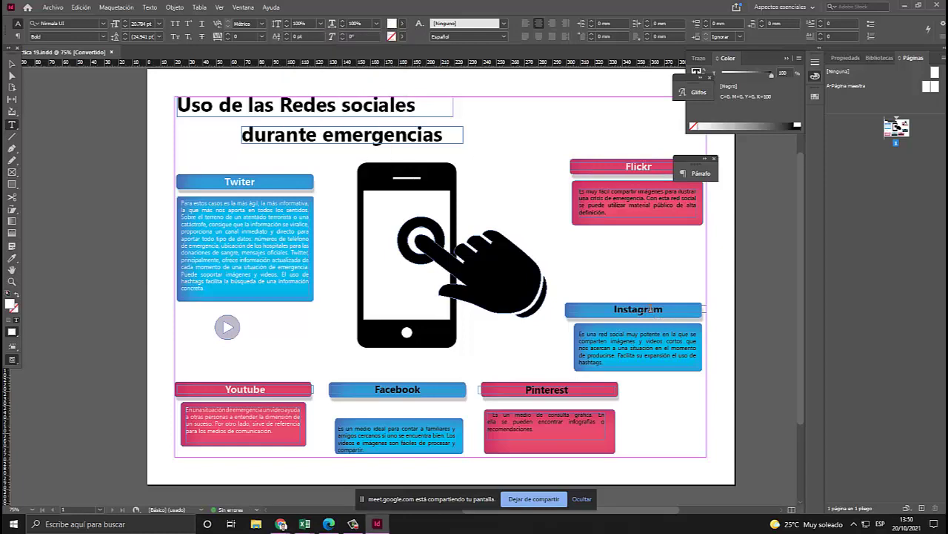
pyautogui.doubleClick(593, 309)
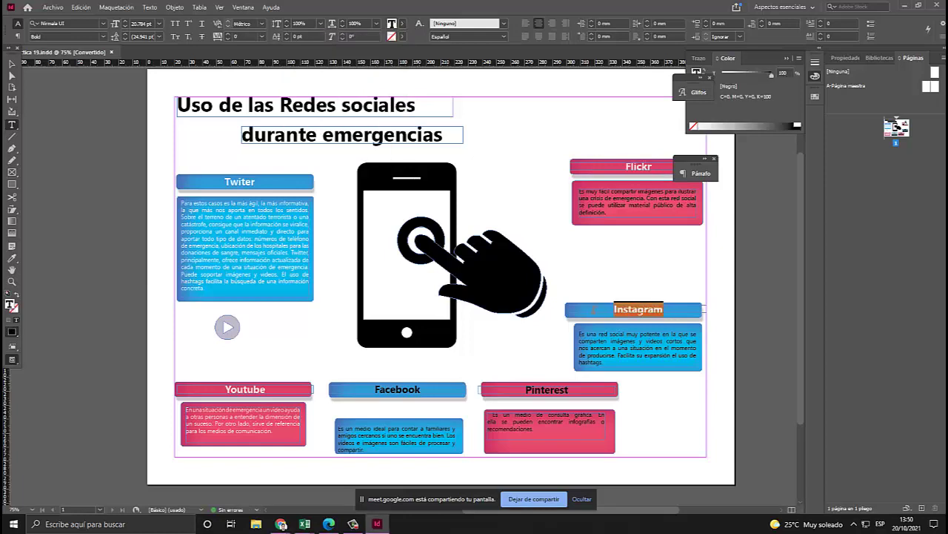
pyautogui.click(400, 24)
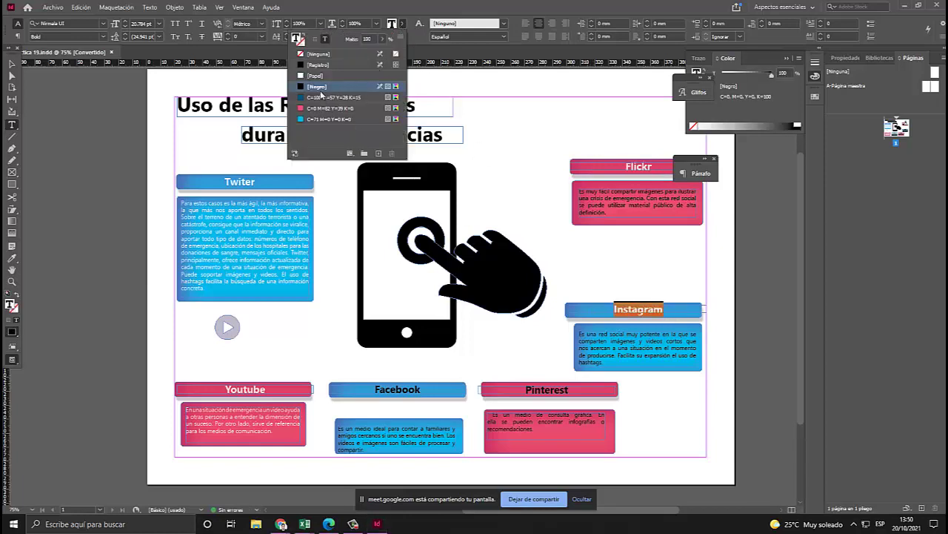
pyautogui.click(315, 76)
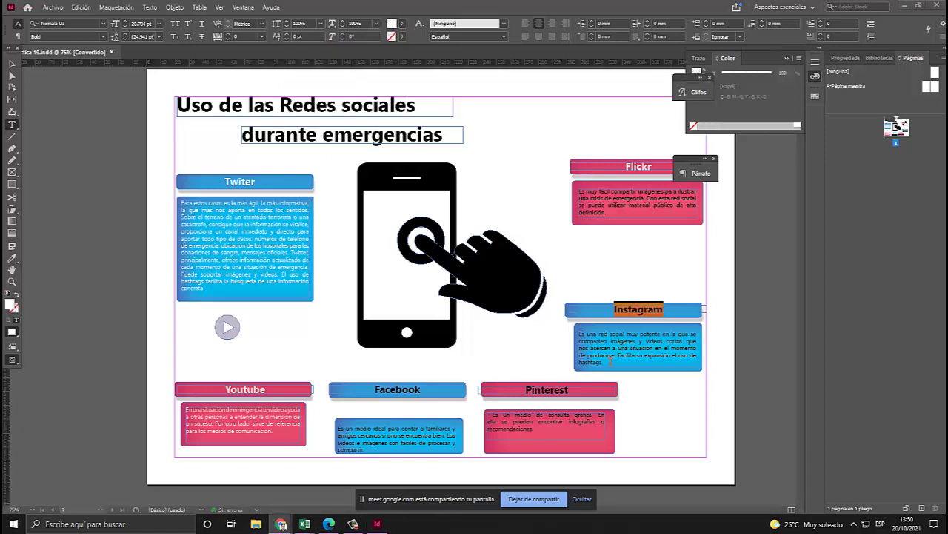
pyautogui.moveTo(609, 362); pyautogui.dragTo(561, 333)
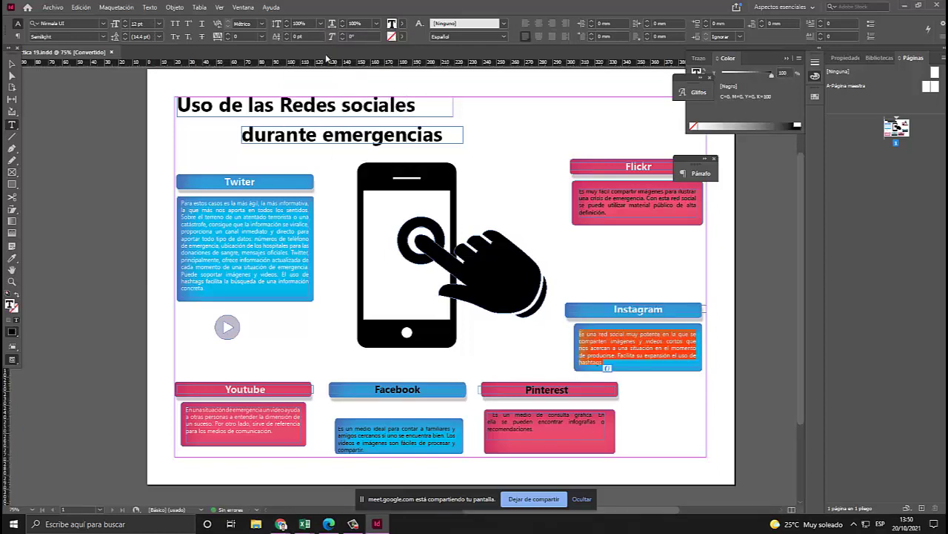
pyautogui.click(401, 24)
pyautogui.click(305, 76)
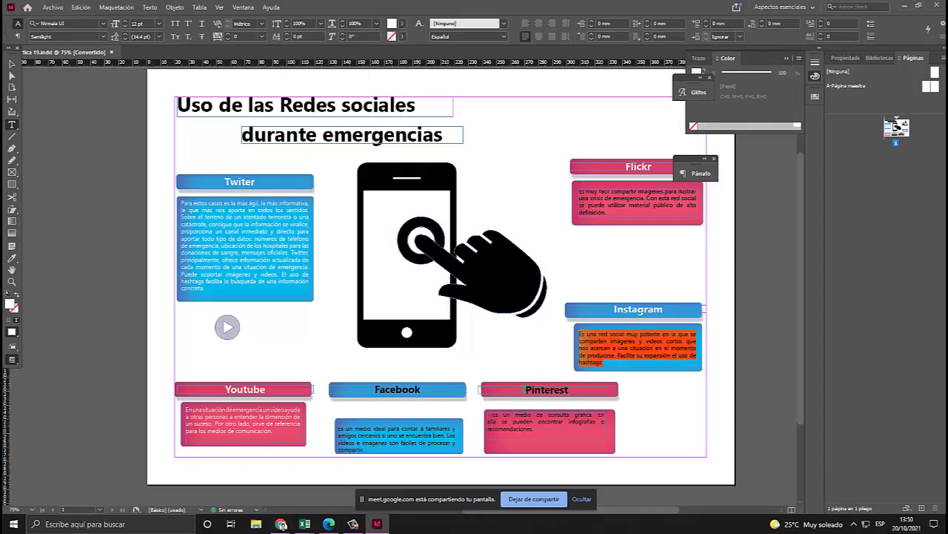
# Apply the white [Papel] swatch to the Pinterest and Facebook heading texts.
pyautogui.moveTo(526, 389); pyautogui.dragTo(568, 390)
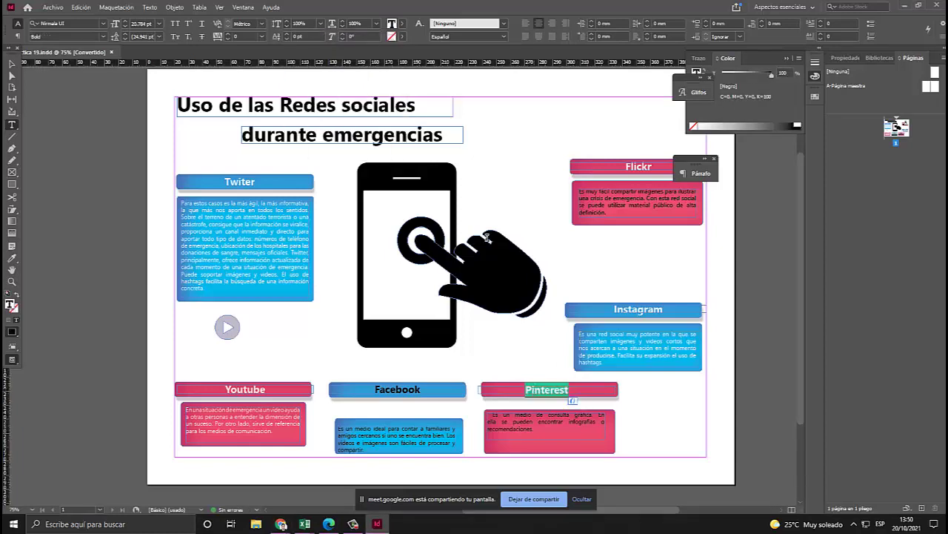
pyautogui.click(401, 26)
pyautogui.click(301, 76)
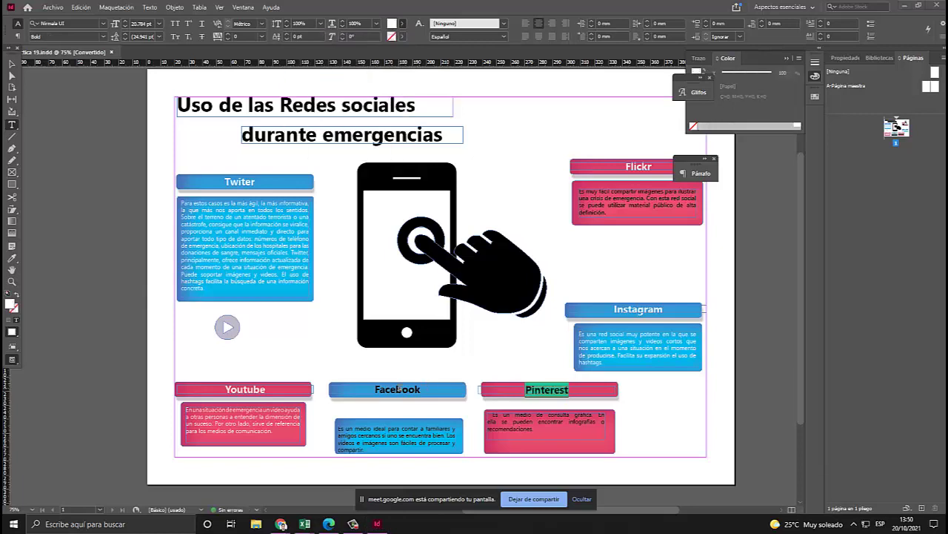
pyautogui.doubleClick(398, 390)
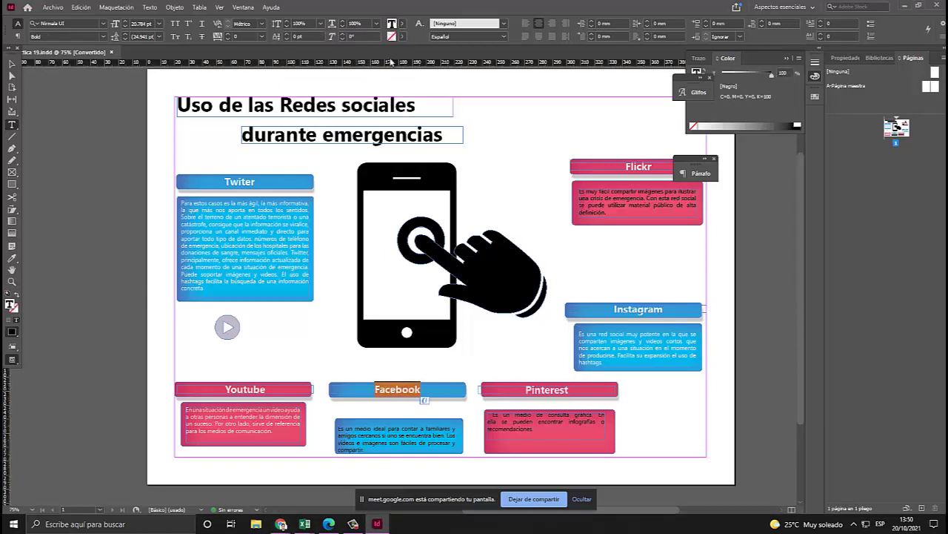
pyautogui.click(401, 24)
pyautogui.click(301, 75)
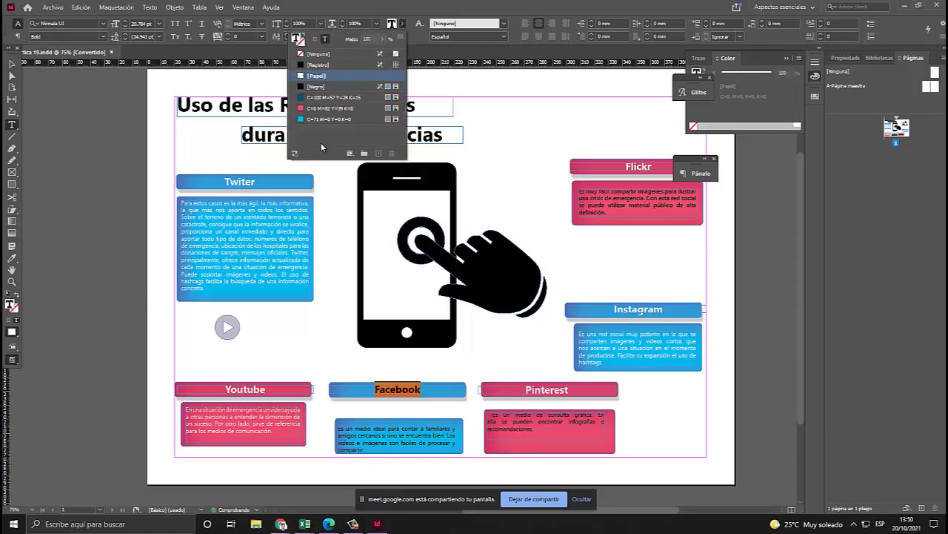
# Apply the white [Papel] swatch to the Facebook and Pinterest description texts and return to the Selection tool.
pyautogui.click(358, 439)
pyautogui.hotkey('ctrl', 'a')
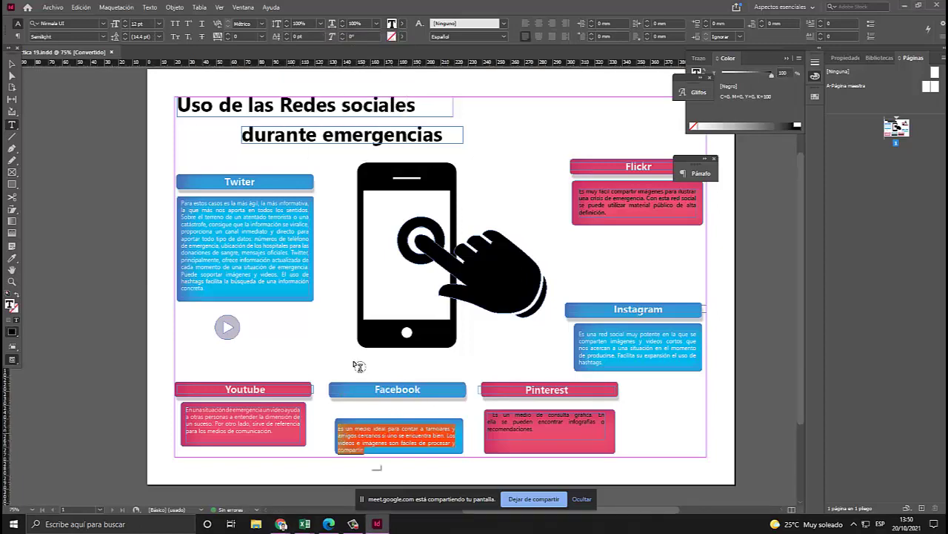
pyautogui.click(401, 25)
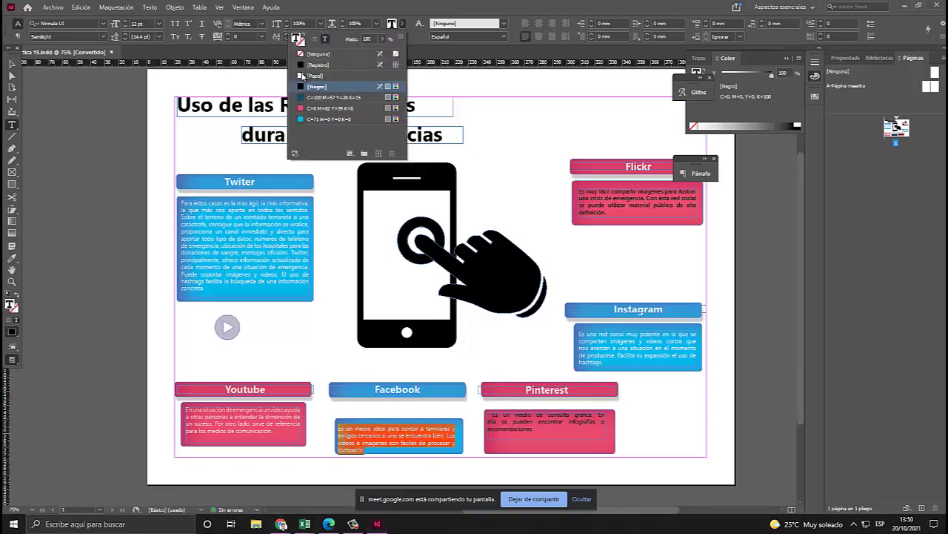
pyautogui.click(302, 76)
pyautogui.moveTo(534, 429); pyautogui.dragTo(492, 414)
pyautogui.click(403, 23)
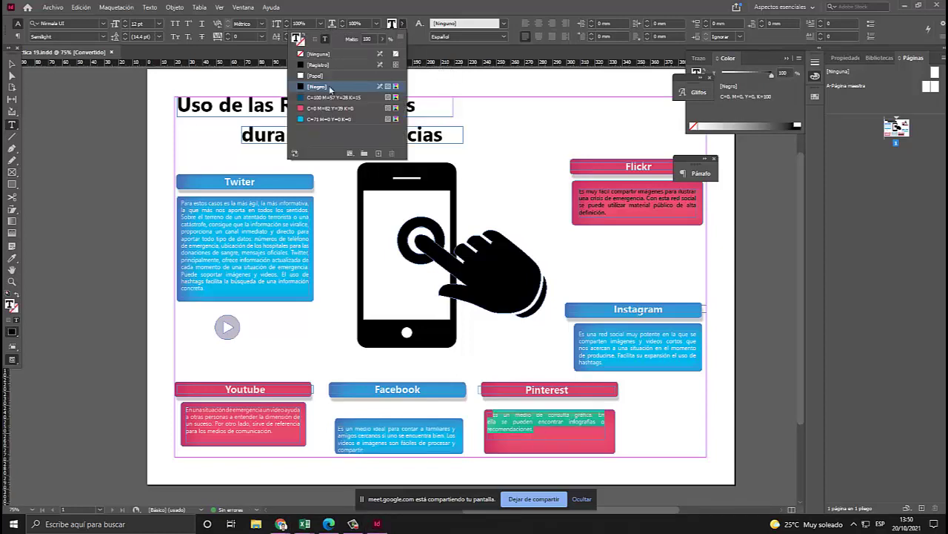
pyautogui.click(299, 75)
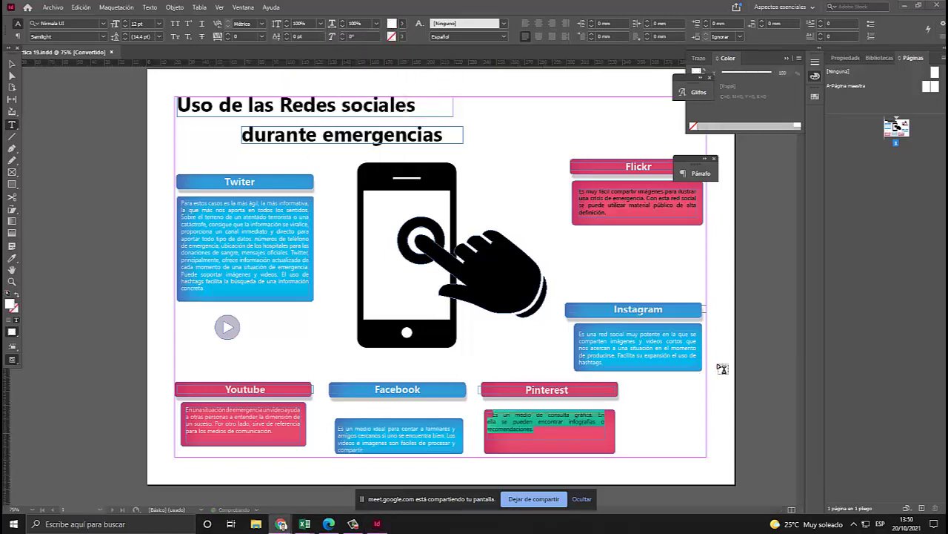
pyautogui.click(11, 65)
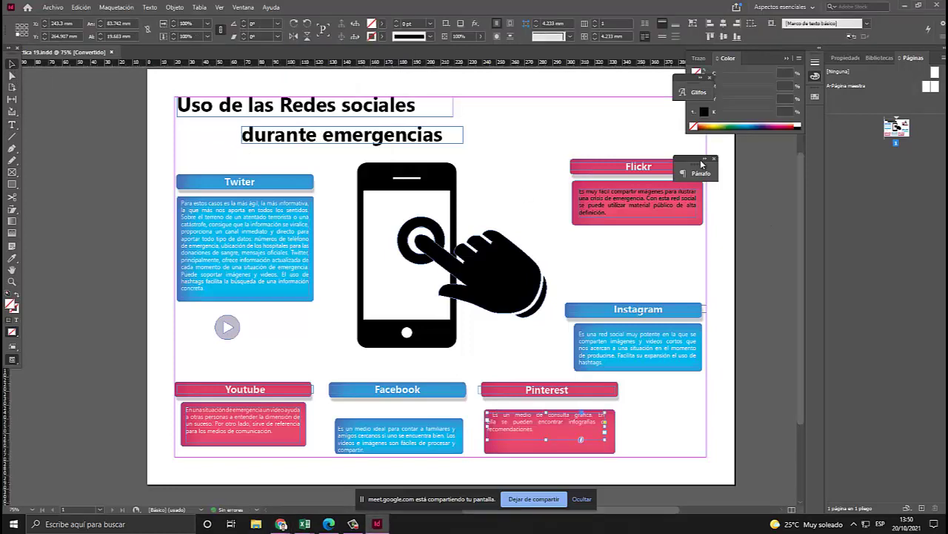
# Move the Párrafo panel off the page and colour the Flickr description text white with the [Papel] swatch.
pyautogui.moveTo(689, 162); pyautogui.dragTo(821, 165)
pyautogui.doubleClick(618, 211)
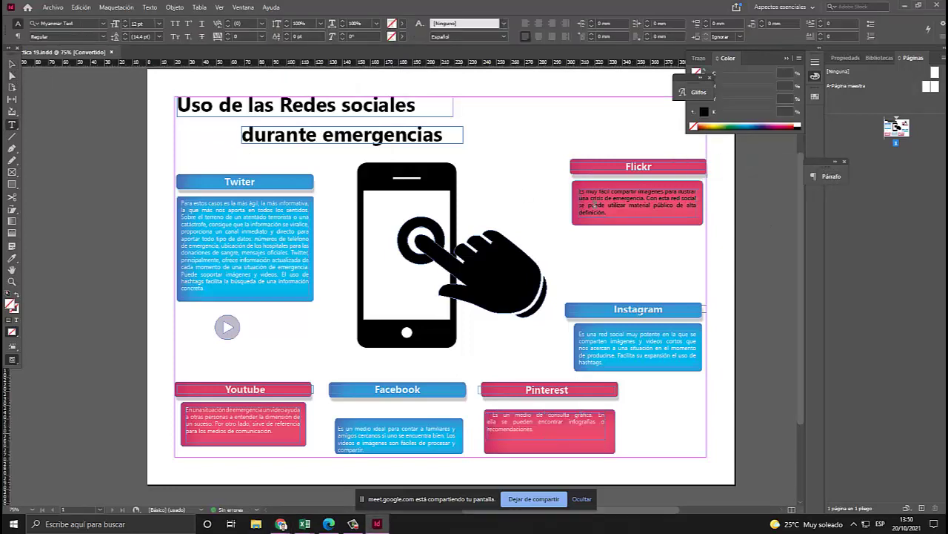
pyautogui.hotkey('ctrl', 'a')
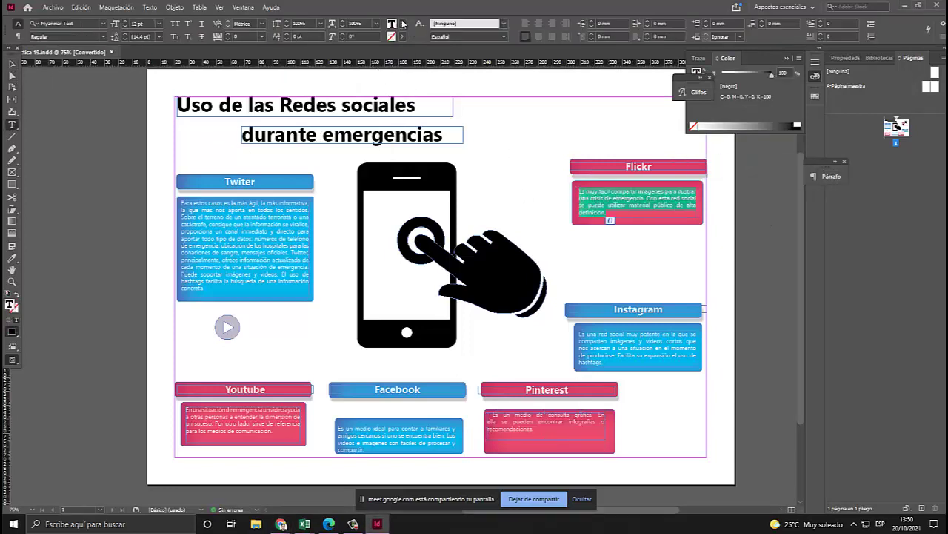
pyautogui.click(402, 26)
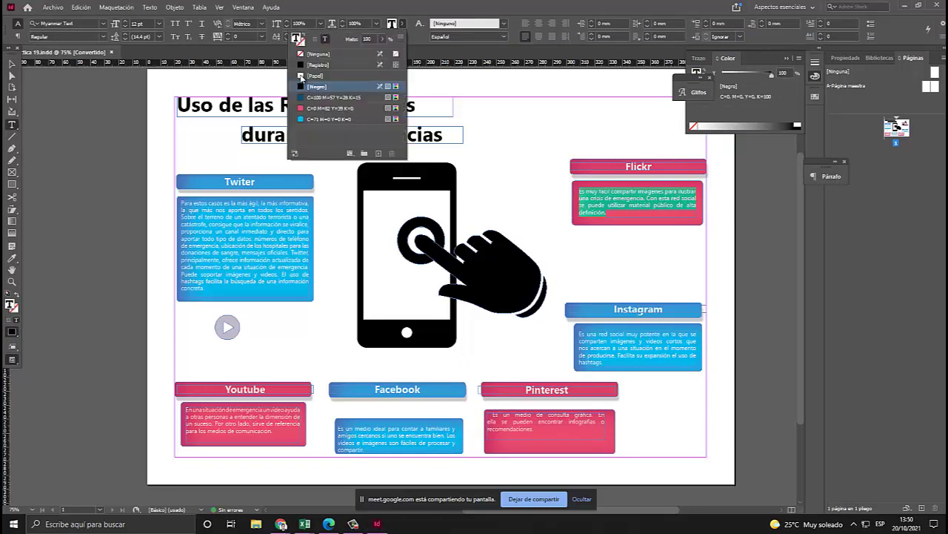
pyautogui.click(301, 76)
pyautogui.click(616, 205)
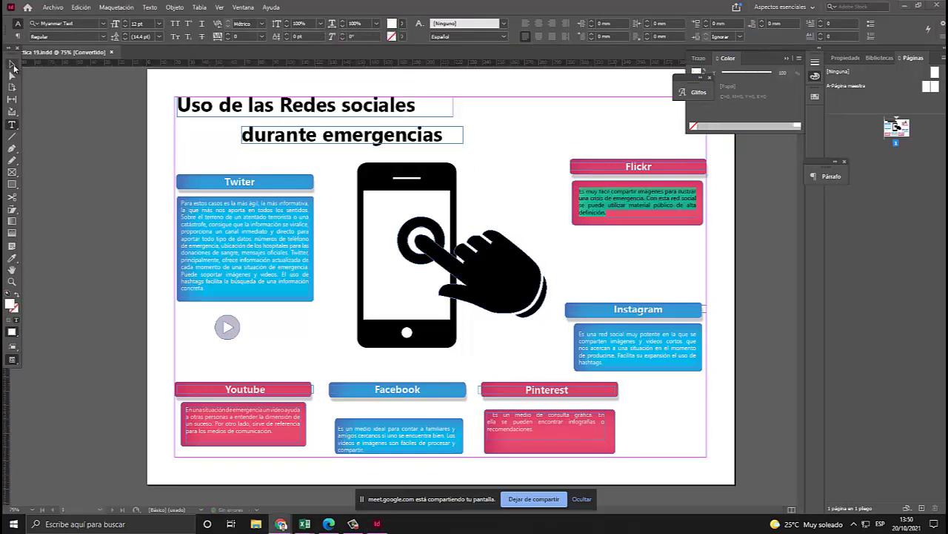
# Move the Flickr heading and description boxes together up towards the page's upper margin and check the layout in the activity PDF.
pyautogui.click(13, 64)
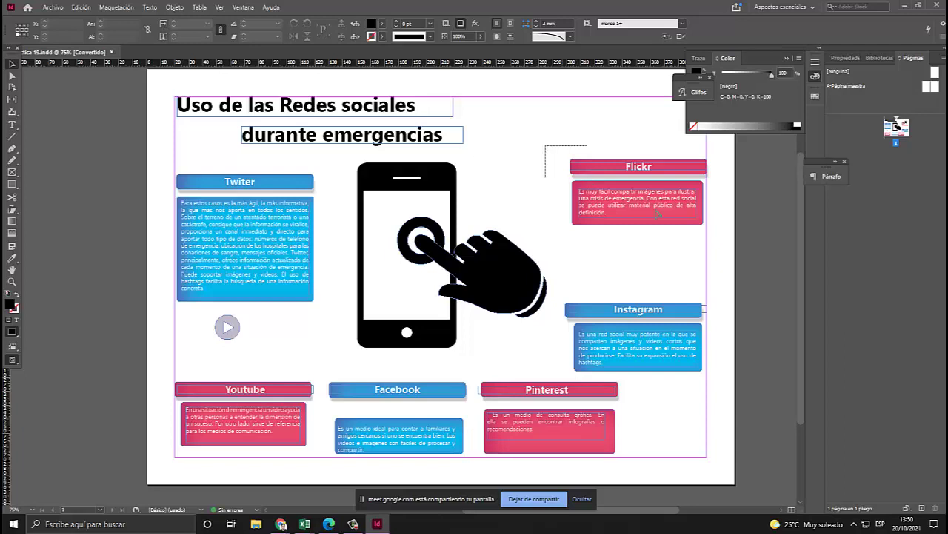
pyautogui.moveTo(545, 146); pyautogui.dragTo(639, 181)
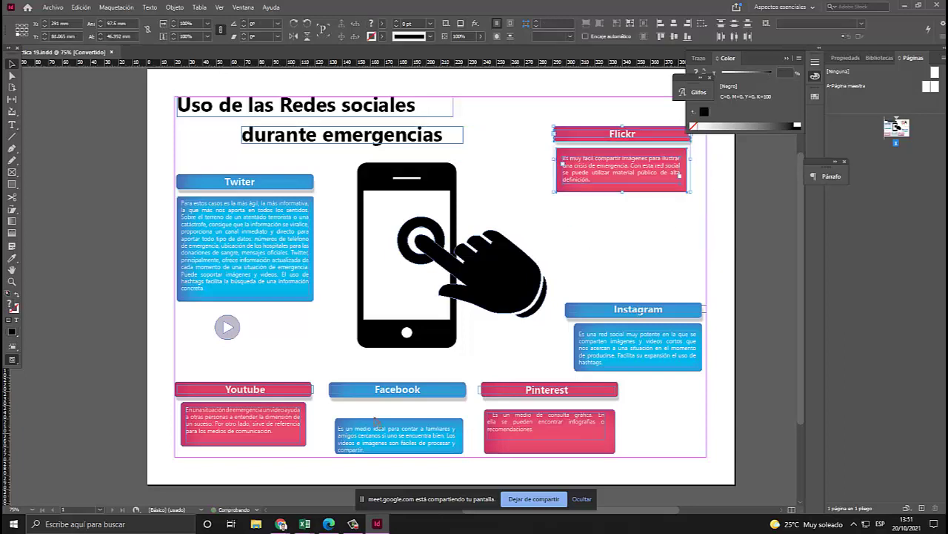
pyautogui.click(329, 524)
pyautogui.click(377, 524)
# Move the Instagram block up beneath the Flickr block and align its description box with the Flickr description box above.
pyautogui.moveTo(569, 294); pyautogui.dragTo(697, 276)
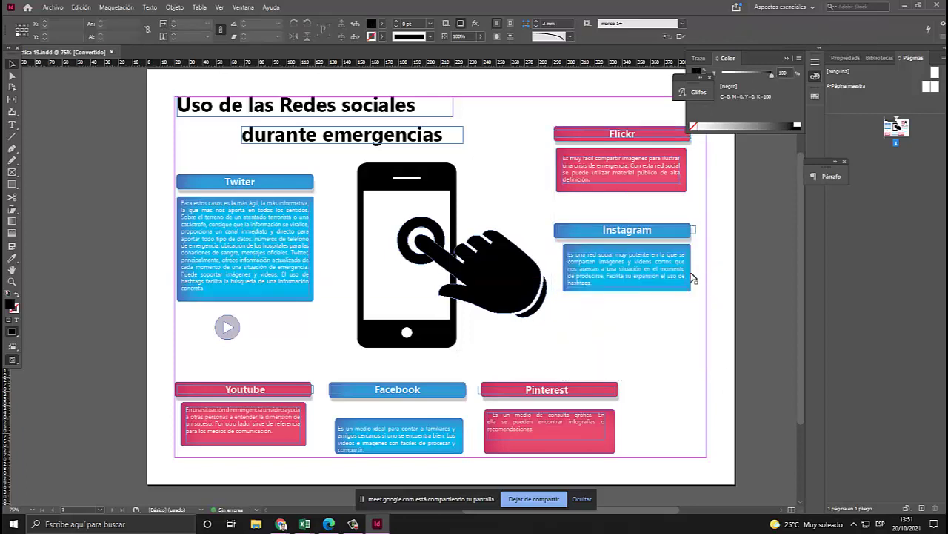
pyautogui.click(695, 232)
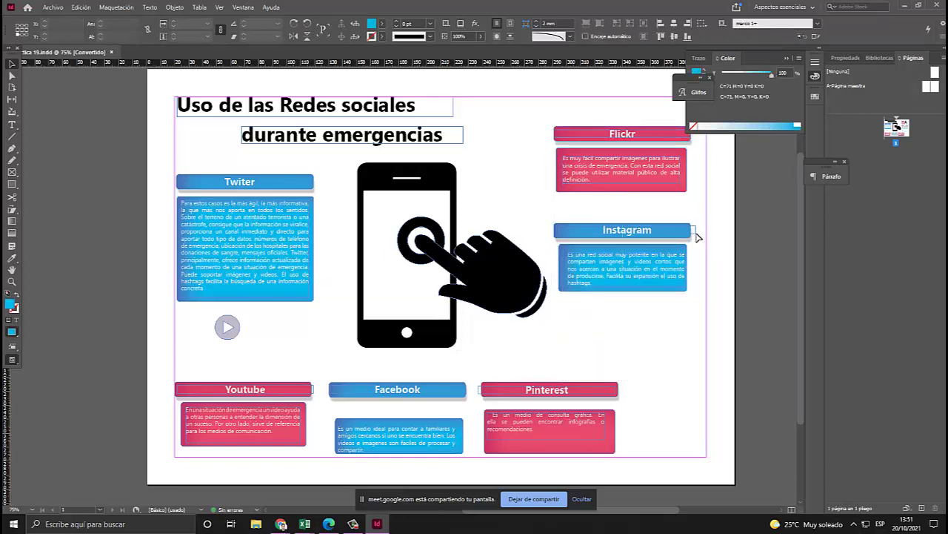
pyautogui.click(738, 261)
# Move the Pinterest block beneath the Instagram block and shift the Facebook block right to fill the freed space.
pyautogui.moveTo(468, 367); pyautogui.dragTo(672, 400)
pyautogui.moveTo(319, 366); pyautogui.dragTo(505, 449)
pyautogui.click(746, 397)
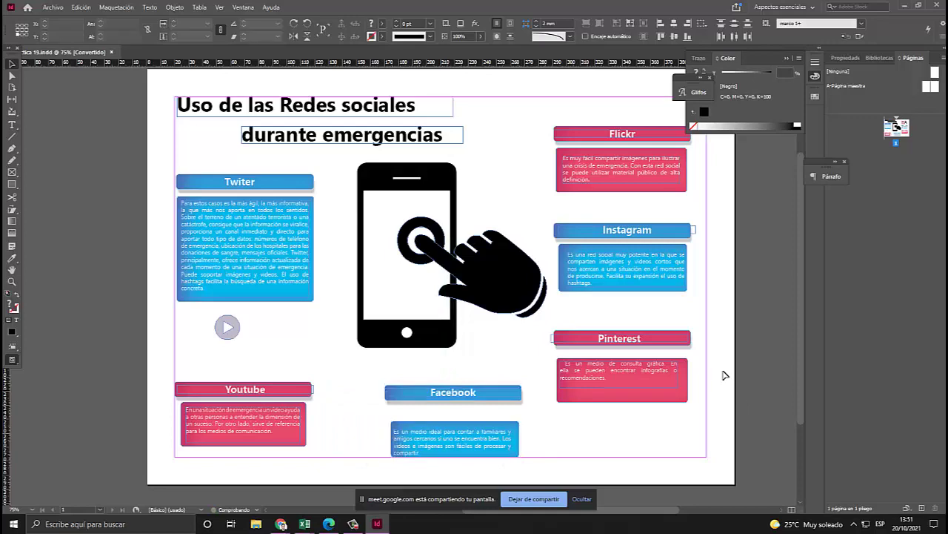
# Following the activity PDF, duplicate the play button below the Flickr and Instagram blocks and to the right of the Youtube and Facebook blocks.
pyautogui.hotkey('alt', 'Tab')
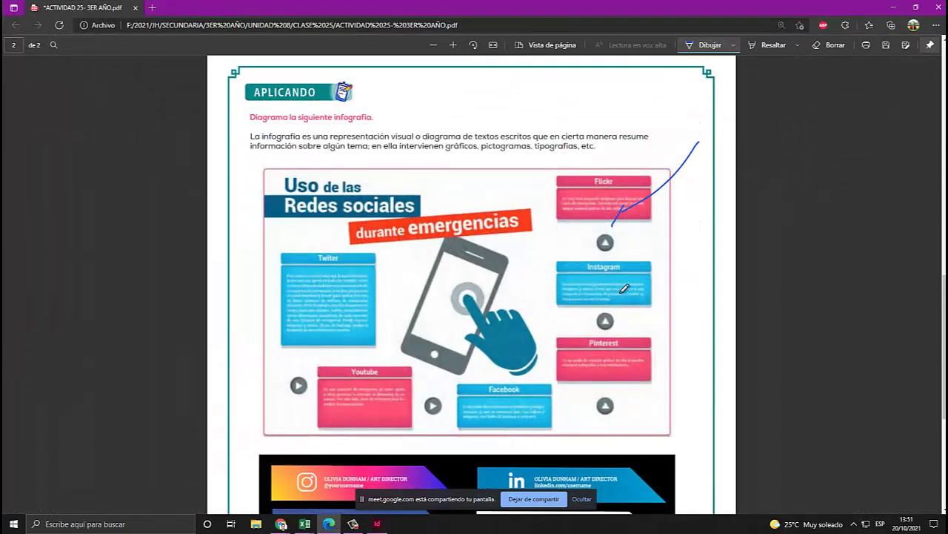
pyautogui.hotkey('alt', 'Tab')
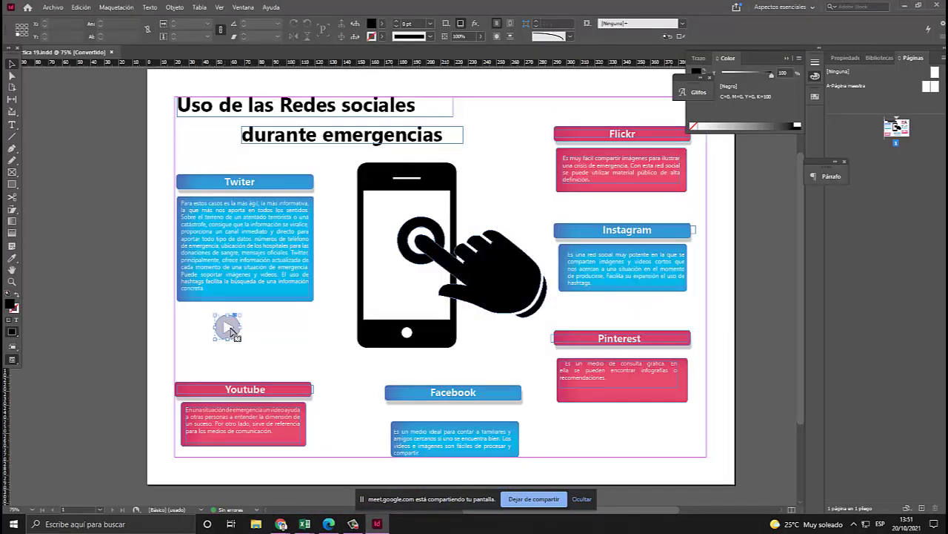
pyautogui.moveTo(234, 333); pyautogui.dragTo(672, 280)
pyautogui.hotkey('alt', 'Tab')
pyautogui.hotkey('alt', 'Tab')
pyautogui.hotkey('alt', 'Tab')
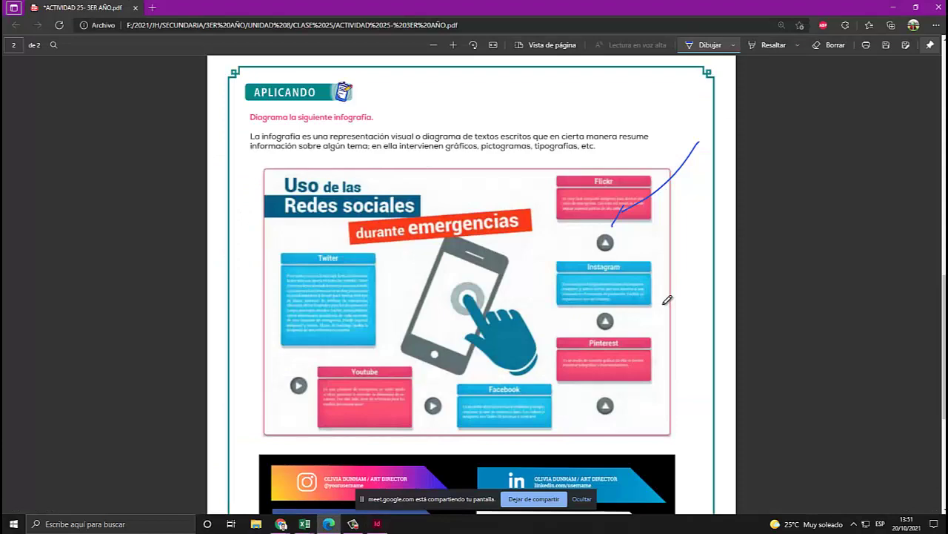
pyautogui.hotkey('alt', 'Tab')
# Rotate the play buttons below Flickr and Instagram to point upward and the one beside Facebook to point diagonally upward.
pyautogui.click(580, 432)
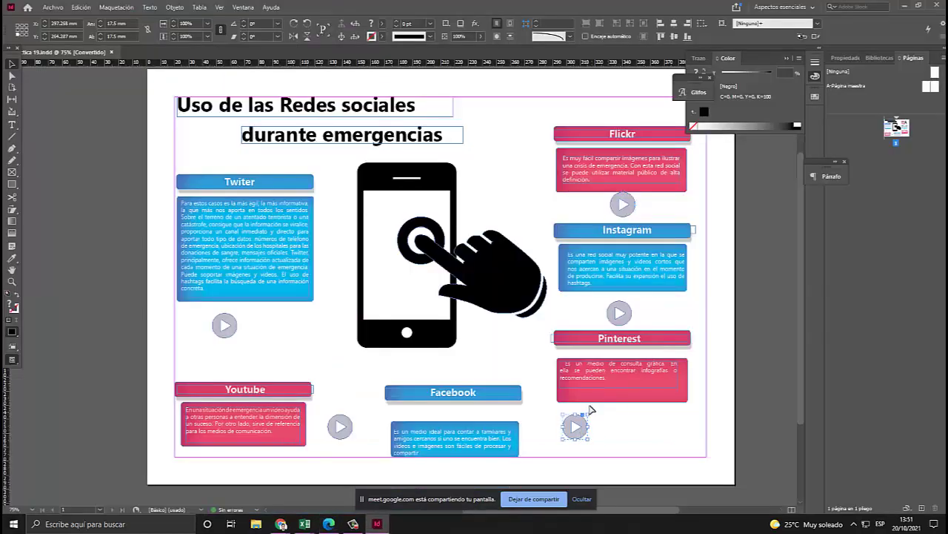
pyautogui.moveTo(590, 410); pyautogui.dragTo(603, 375)
pyautogui.click(624, 306)
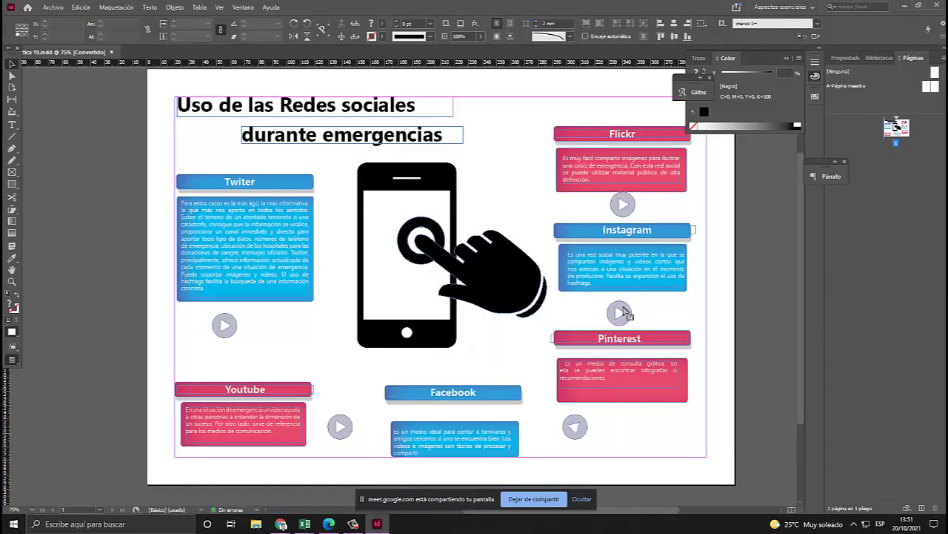
pyautogui.moveTo(632, 298); pyautogui.dragTo(610, 296)
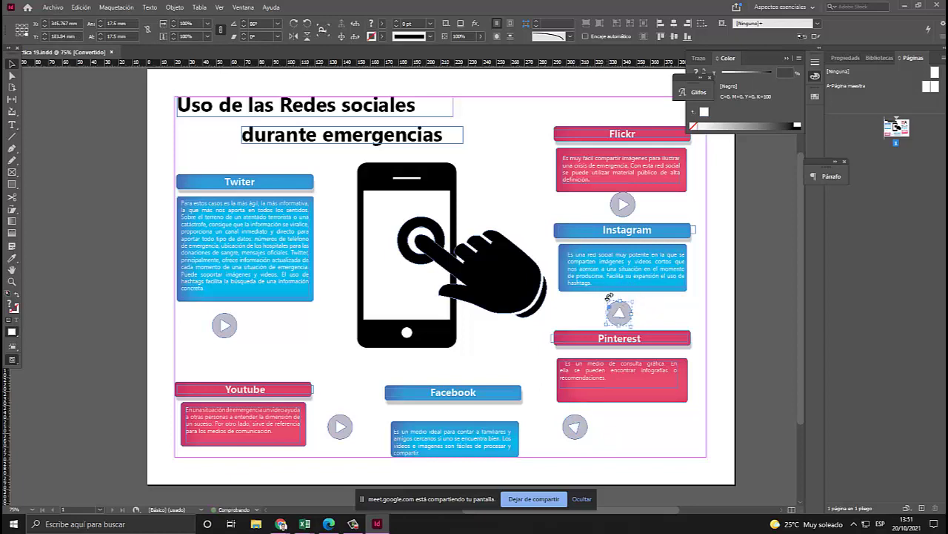
pyautogui.click(627, 207)
pyautogui.moveTo(634, 192); pyautogui.dragTo(611, 191)
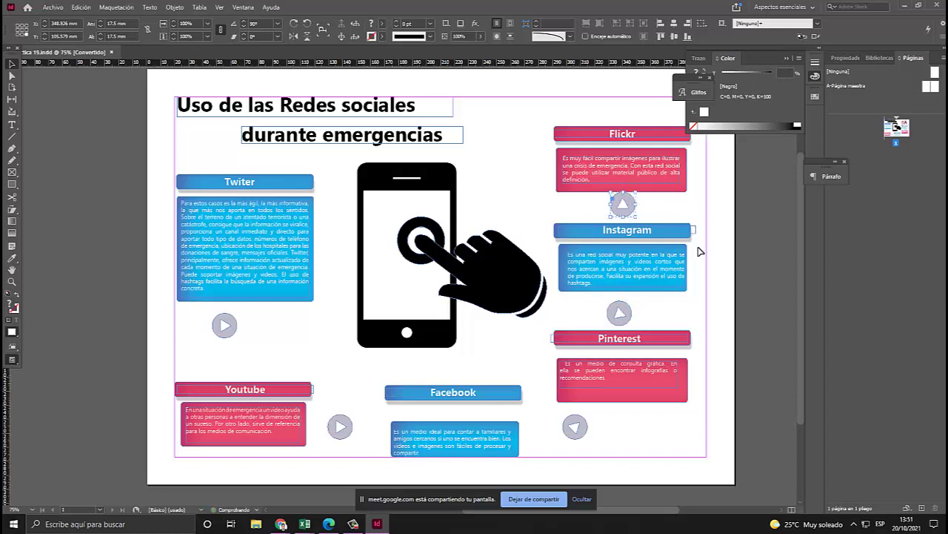
pyautogui.click(731, 273)
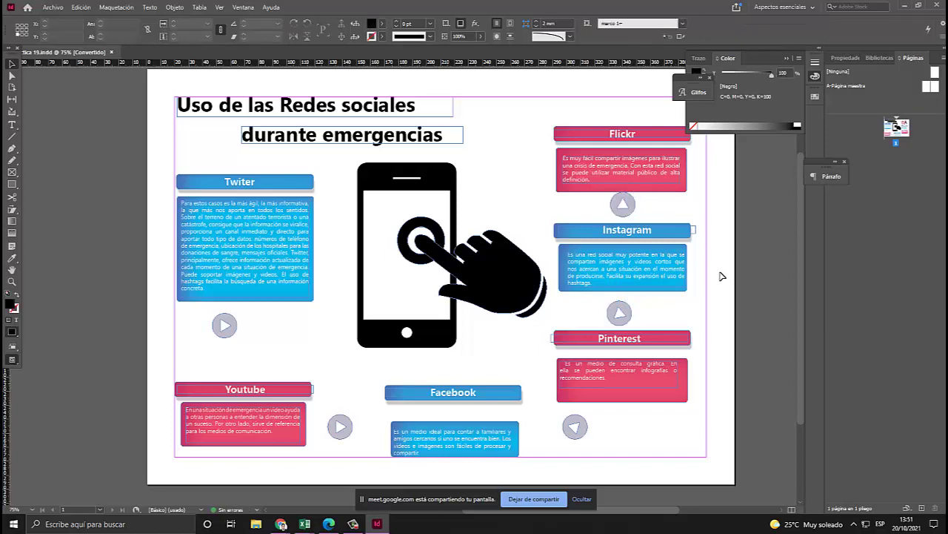
# Check the phone's colour in the activity PDF, select the phone shape and open the colour picker for its fill.
pyautogui.click(328, 524)
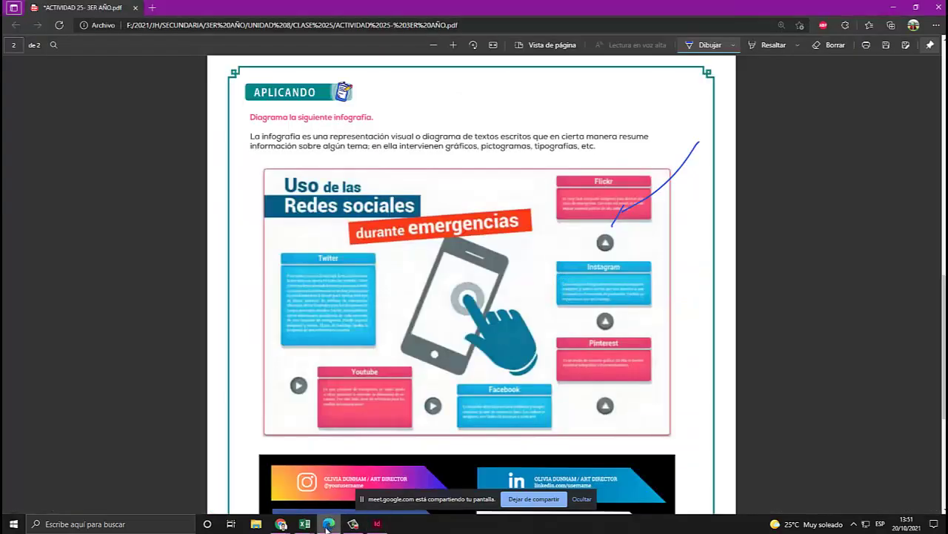
pyautogui.click(329, 524)
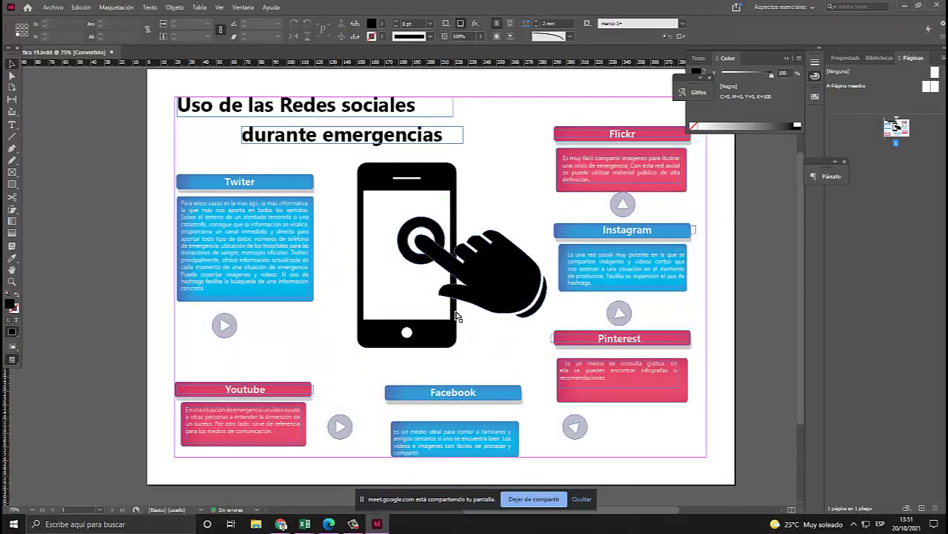
pyautogui.click(328, 524)
pyautogui.click(328, 523)
pyautogui.click(453, 180)
pyautogui.doubleClick(373, 23)
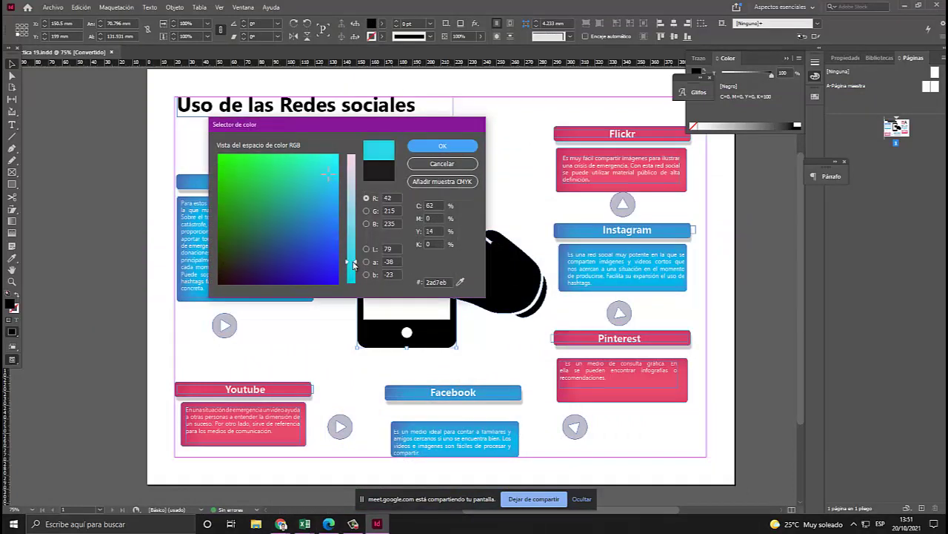
pyautogui.click(443, 163)
pyautogui.doubleClick(10, 305)
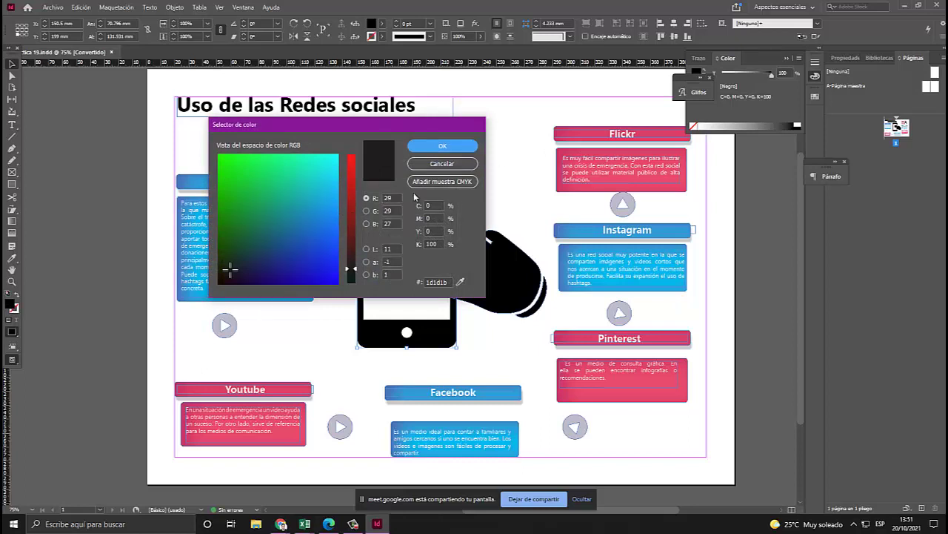
pyautogui.click(327, 208)
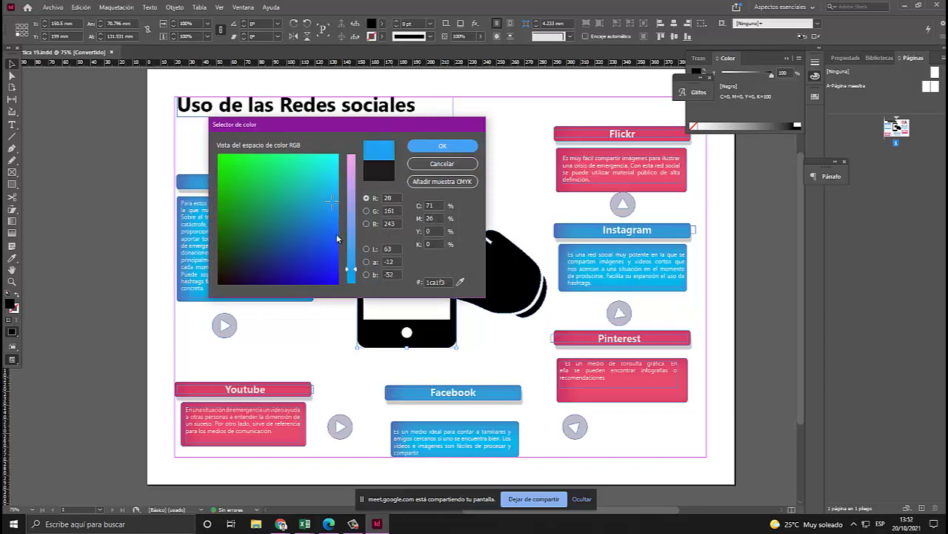
pyautogui.moveTo(352, 268); pyautogui.dragTo(352, 212)
pyautogui.click(336, 191)
pyautogui.click(467, 163)
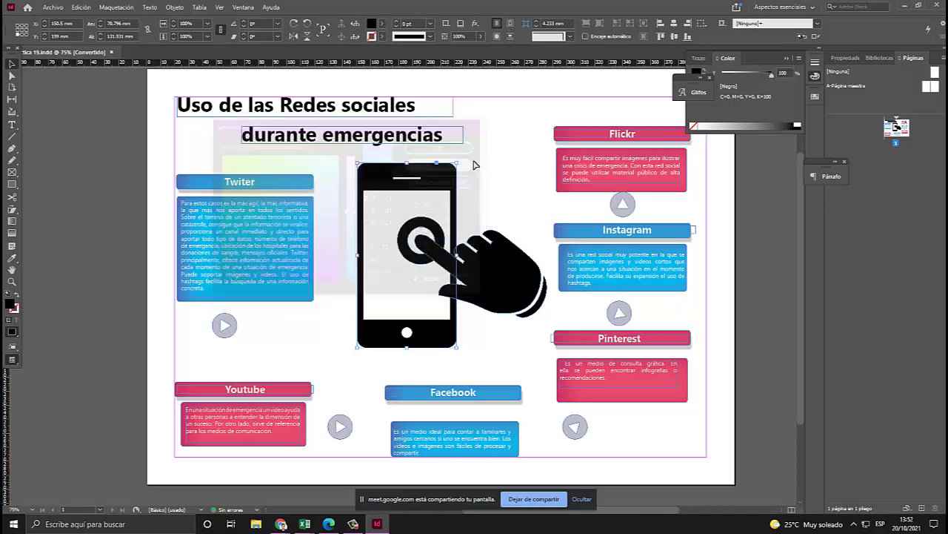
# Recolour the phone frame grey with a tint of about 49% of the black swatch.
pyautogui.click(243, 6)
pyautogui.moveTo(278, 100)
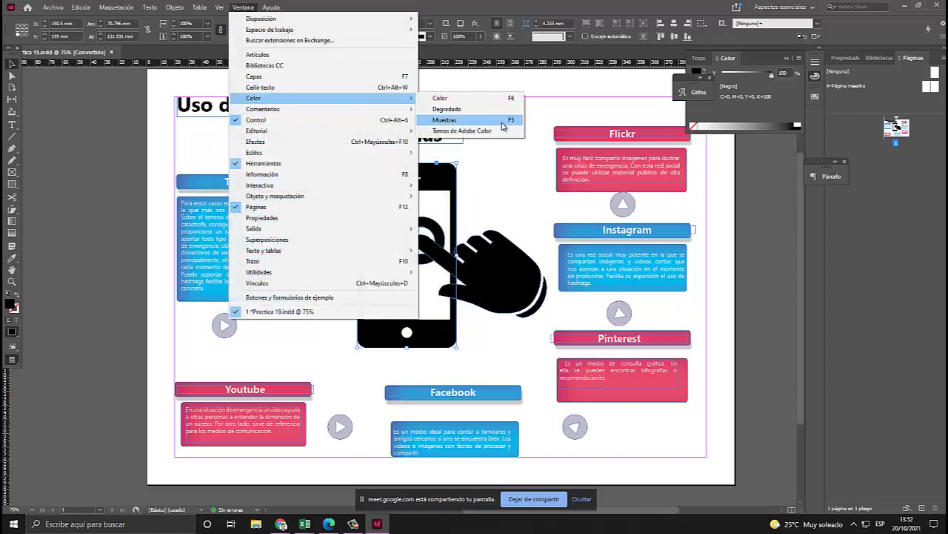
pyautogui.click(472, 121)
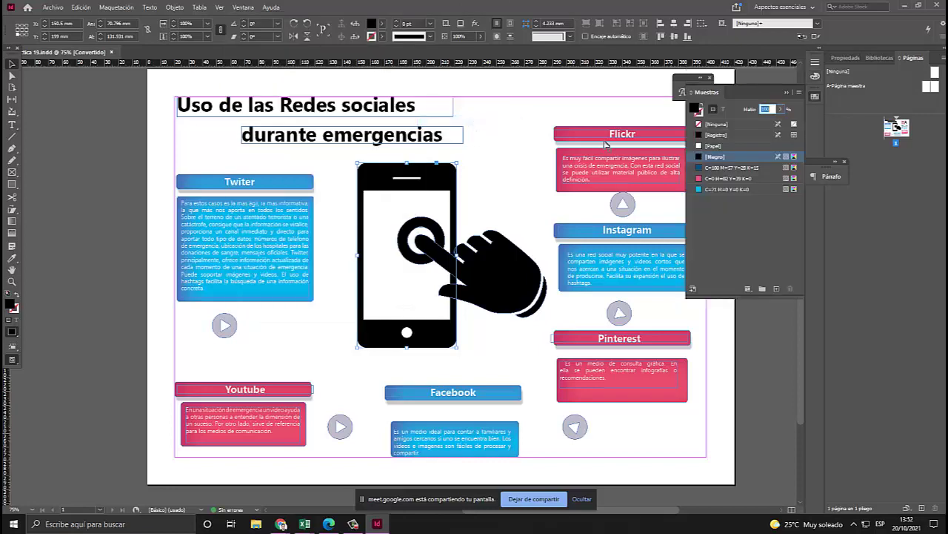
pyautogui.click(243, 7)
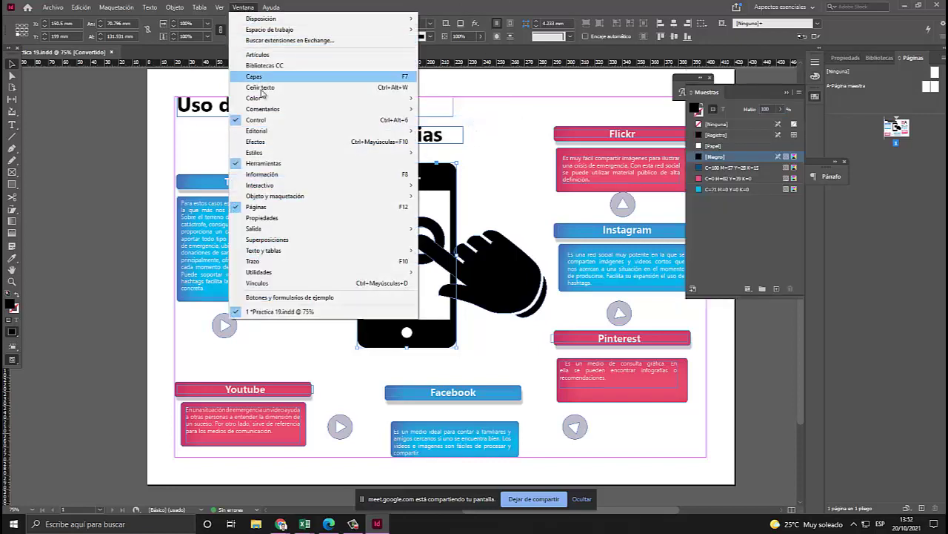
pyautogui.moveTo(295, 100)
pyautogui.click(444, 98)
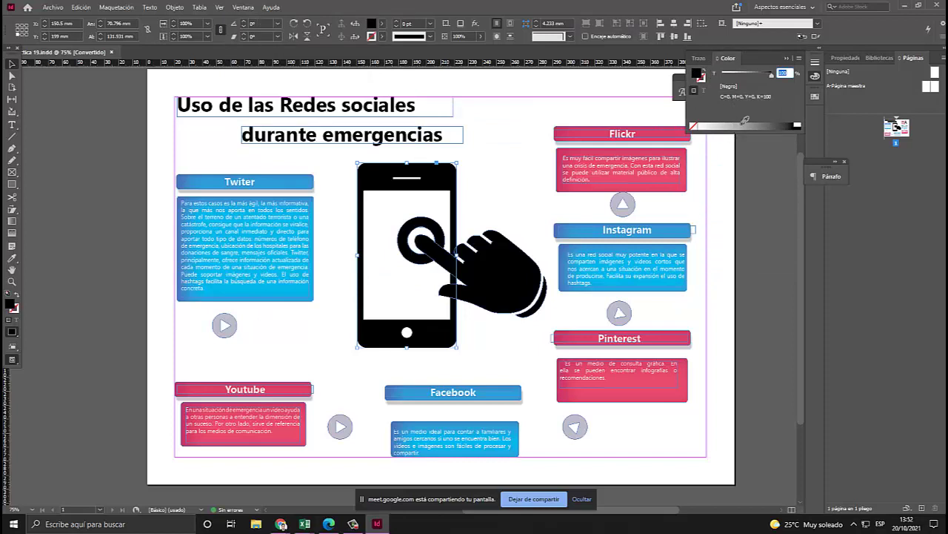
pyautogui.click(747, 120)
pyautogui.click(743, 122)
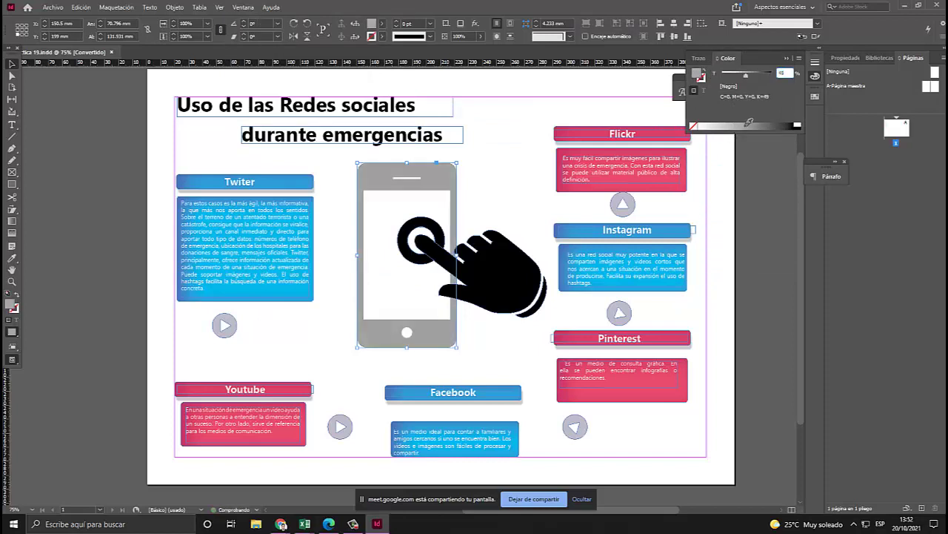
# Compare the phone's grey with the reference infographic in the PDF and set its black tint to 63%.
pyautogui.click(336, 523)
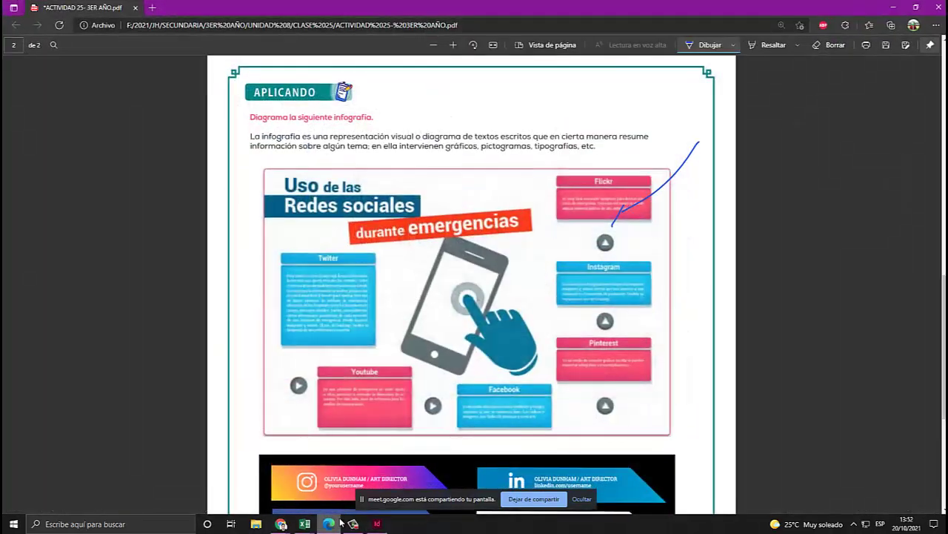
pyautogui.click(337, 523)
pyautogui.click(758, 122)
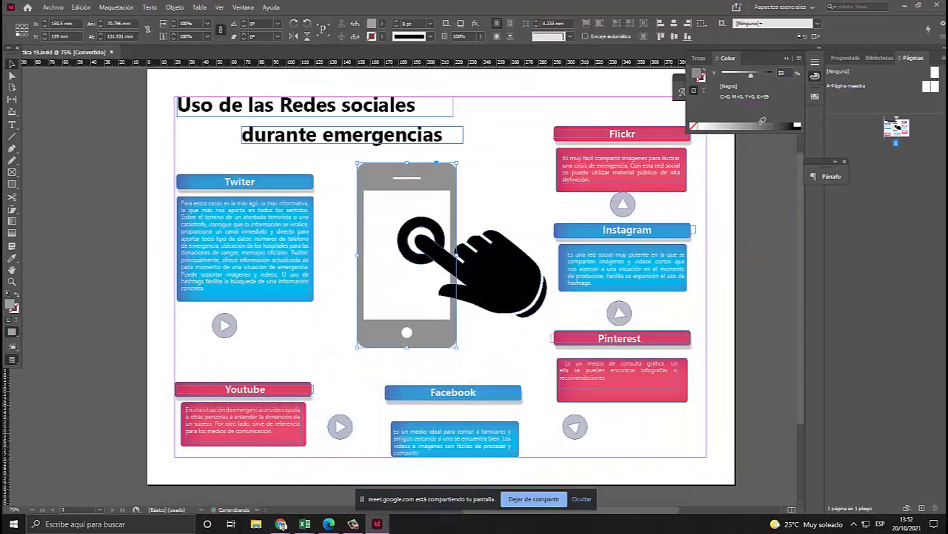
pyautogui.click(333, 523)
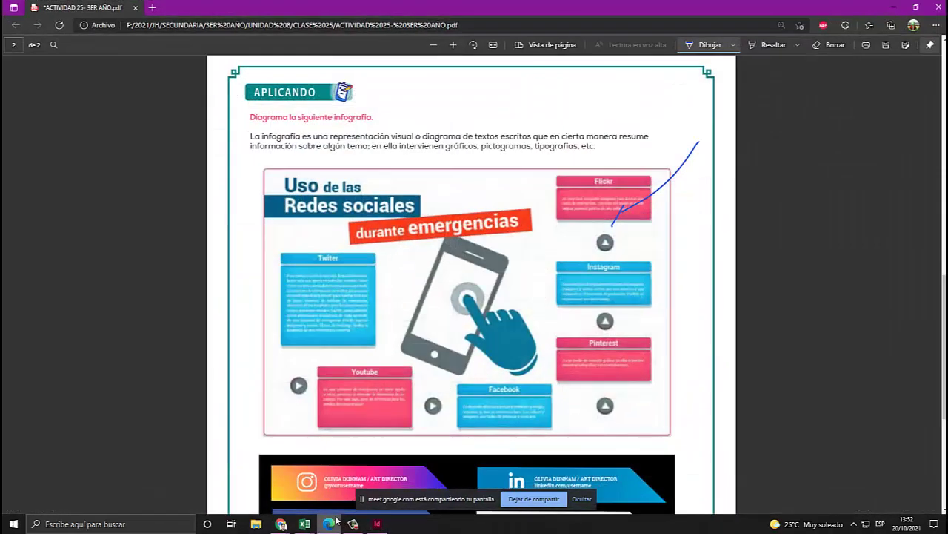
pyautogui.hotkey('alt', 'Tab')
pyautogui.click(523, 209)
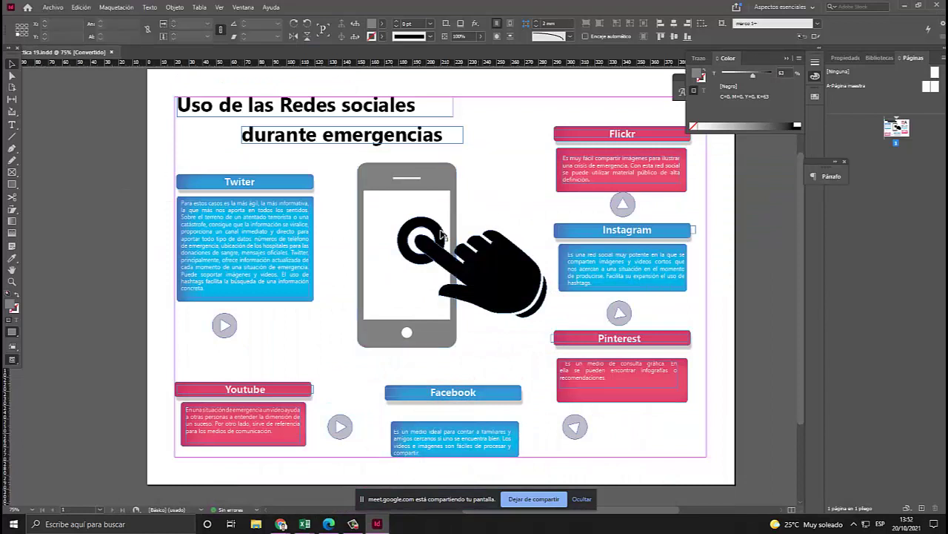
# Recolour the touch ring on the phone screen with a very light grey tint of black.
pyautogui.click(423, 239)
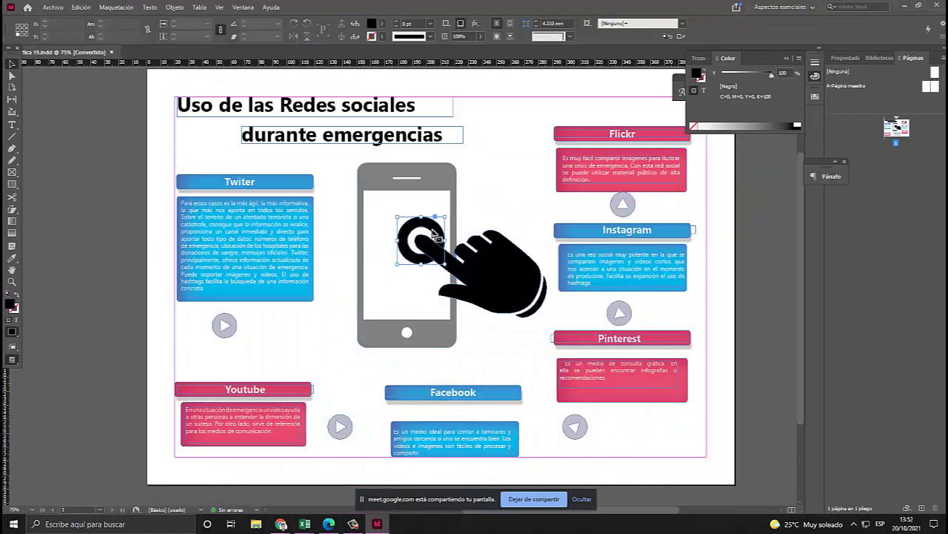
pyautogui.click(715, 126)
pyautogui.click(519, 198)
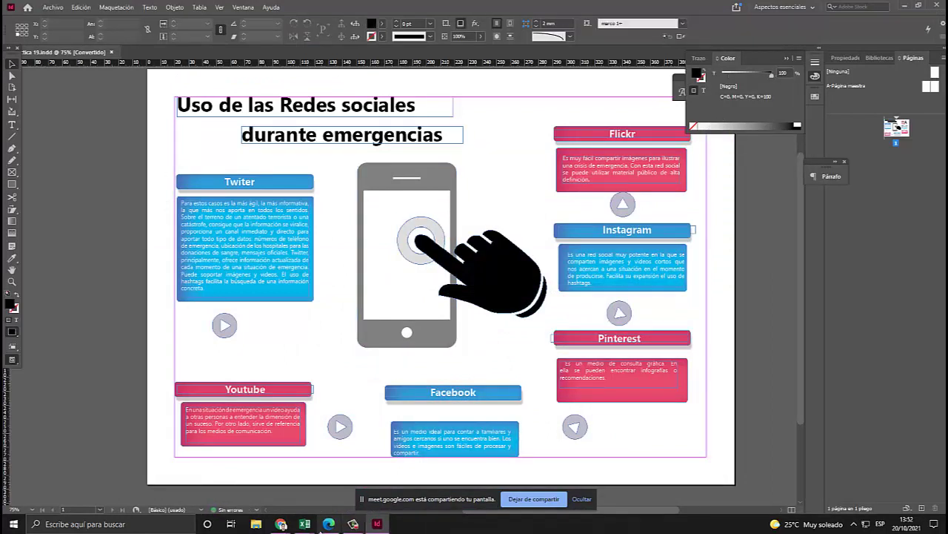
# Check the reference infographic and fill the hand with the dark blue swatch C=100 M=57 Y=28 K=15.
pyautogui.click(324, 525)
pyautogui.click(324, 525)
pyautogui.click(505, 281)
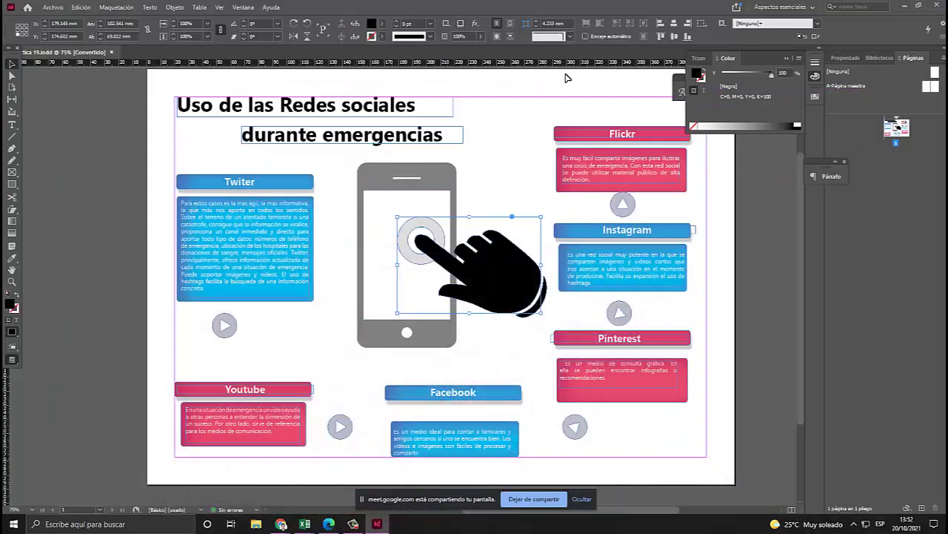
pyautogui.click(245, 8)
pyautogui.moveTo(273, 98)
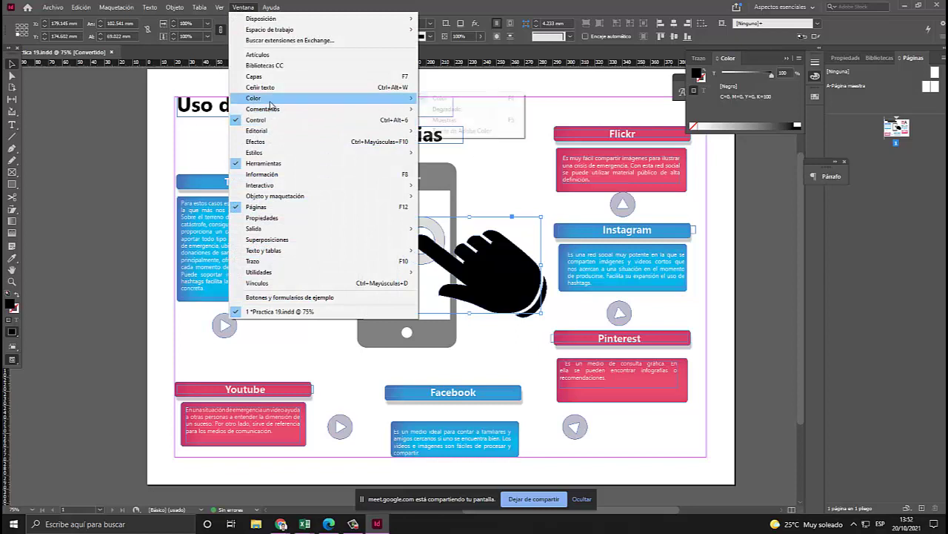
pyautogui.click(445, 119)
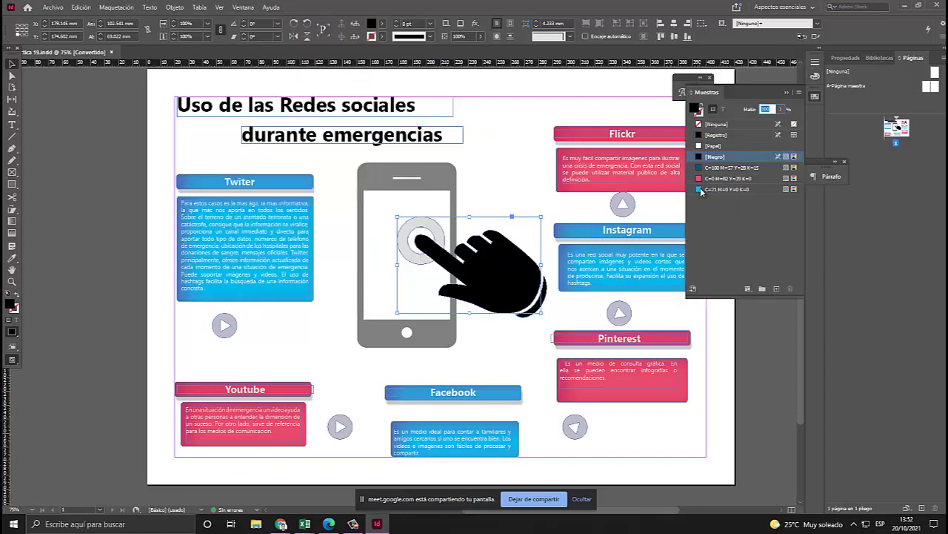
pyautogui.click(701, 190)
pyautogui.click(730, 167)
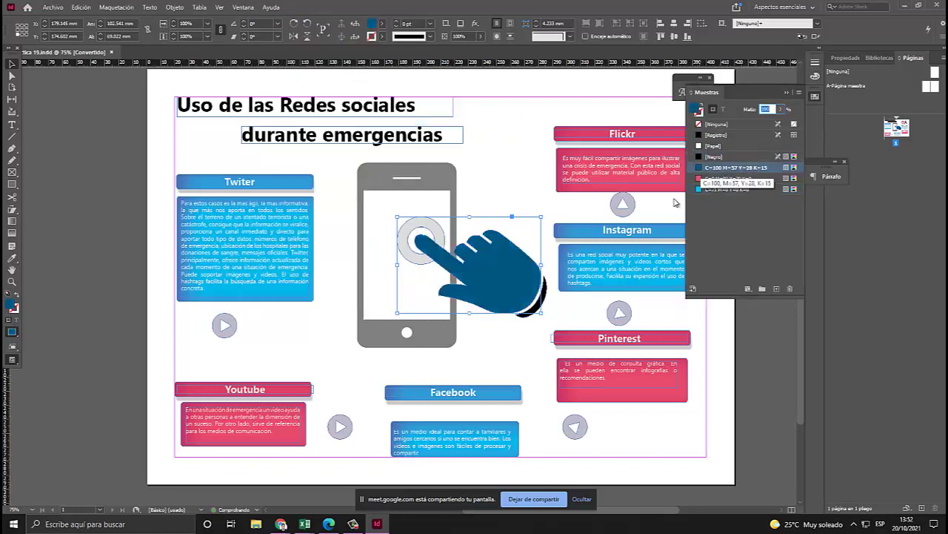
# Fill the cuff at the hand's wrist with the same dark blue swatch and collapse the swatch list.
pyautogui.click(328, 523)
pyautogui.click(328, 523)
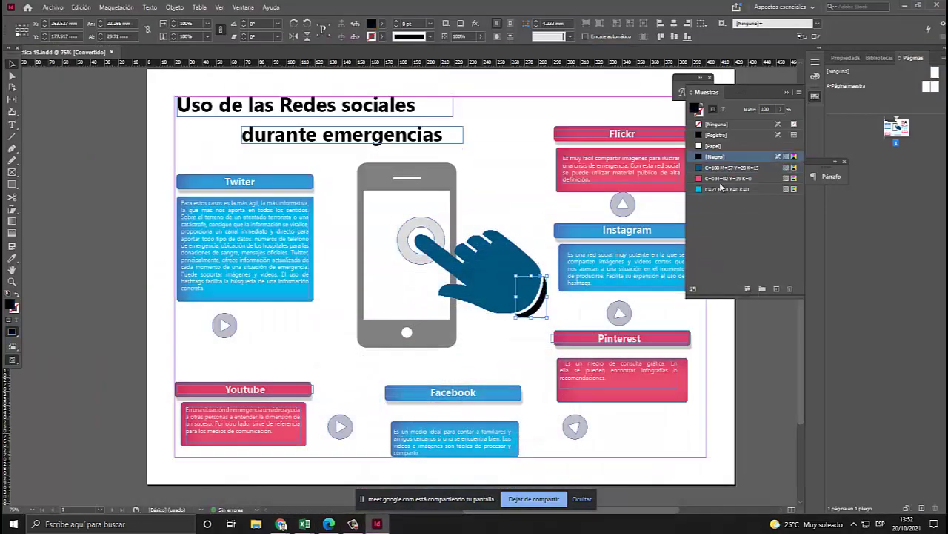
pyautogui.click(521, 198)
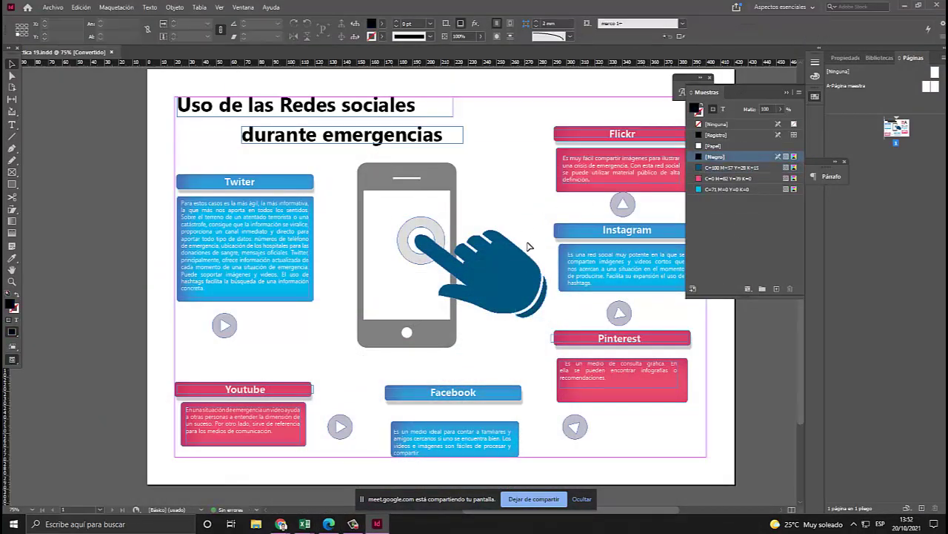
pyautogui.click(788, 94)
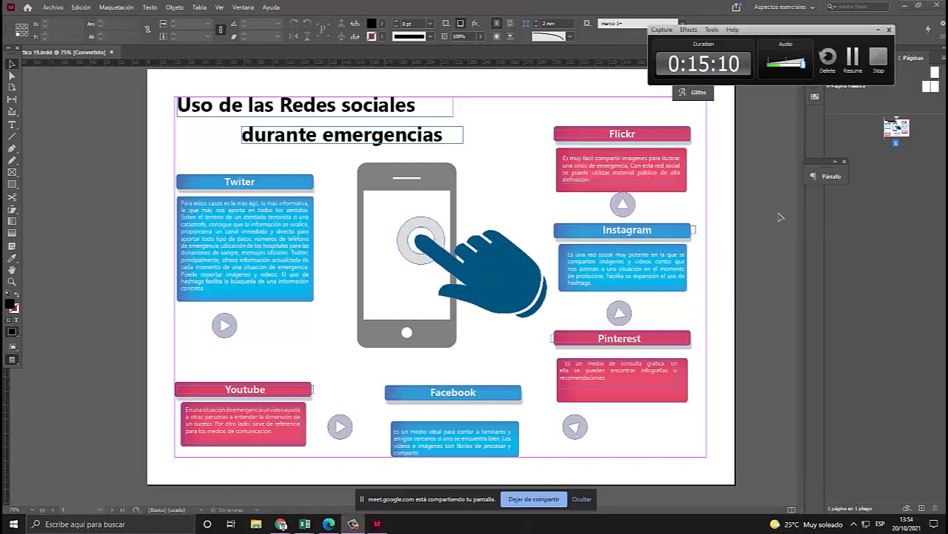
pyautogui.click(485, 291)
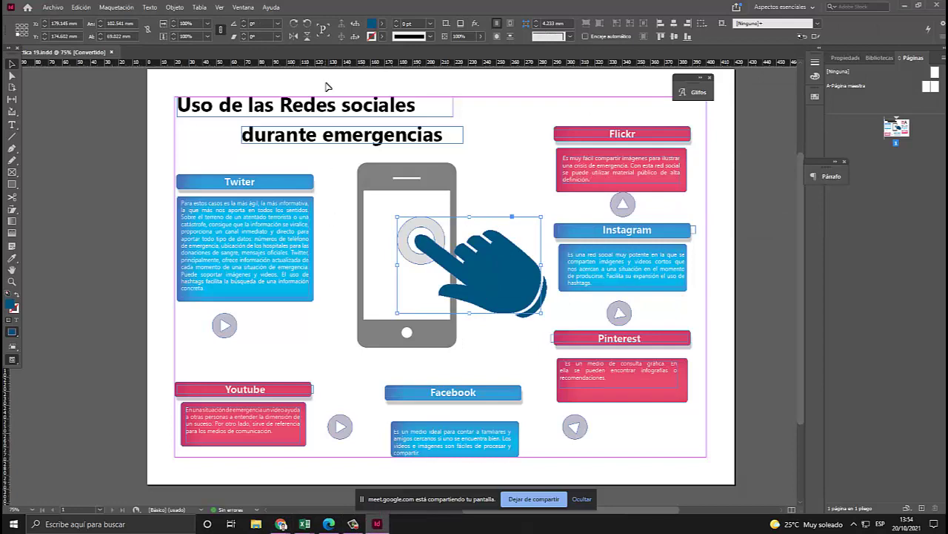
pyautogui.doubleClick(11, 304)
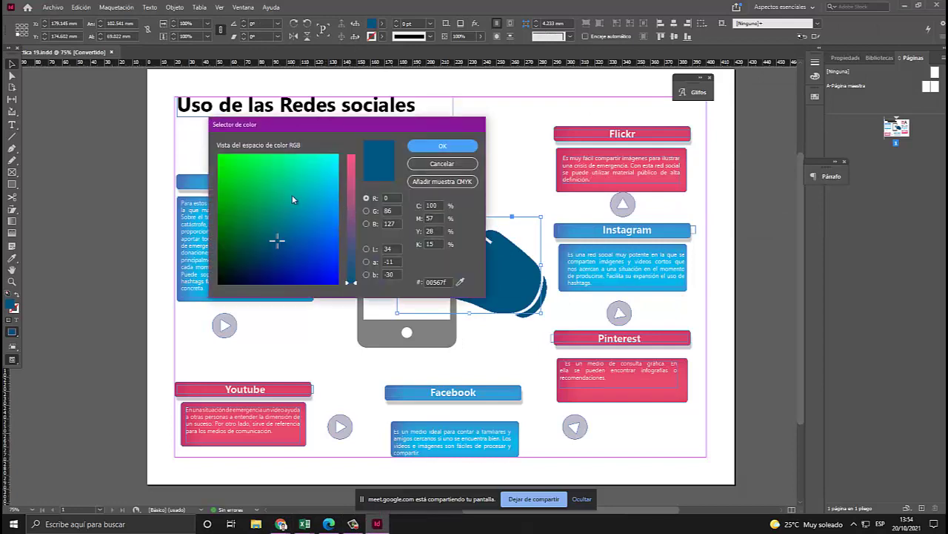
pyautogui.click(430, 164)
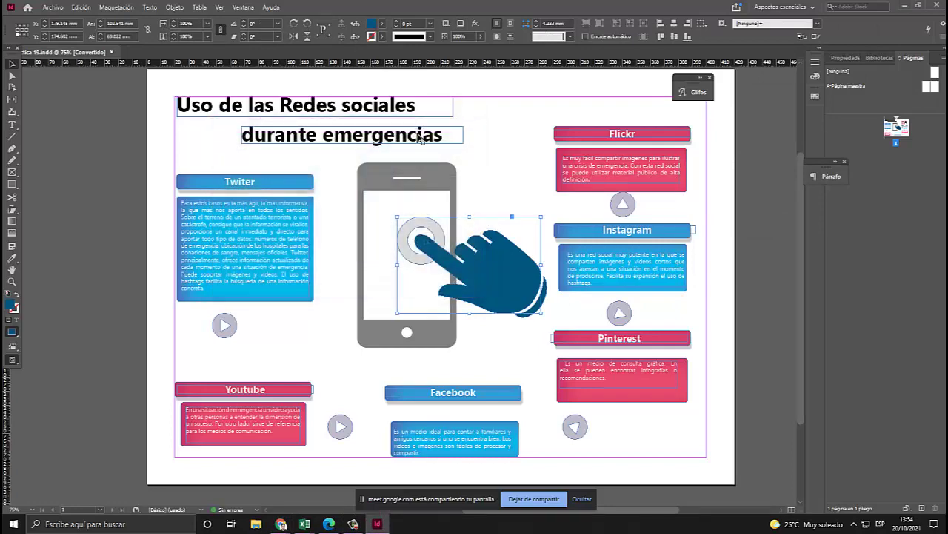
# Show the Color and Swatches panels and place both as floating panels beside the page.
pyautogui.click(255, 8)
pyautogui.moveTo(273, 99)
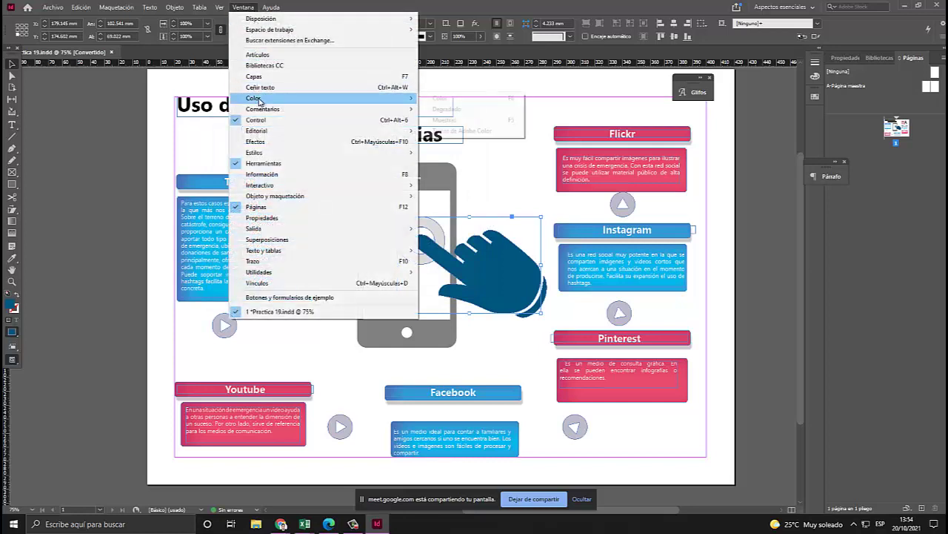
pyautogui.click(452, 99)
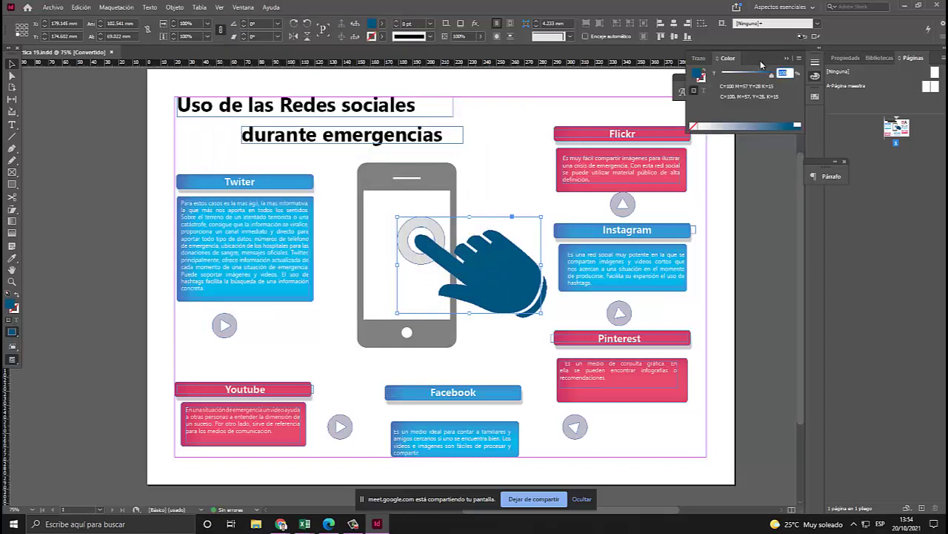
pyautogui.moveTo(763, 66); pyautogui.dragTo(774, 150)
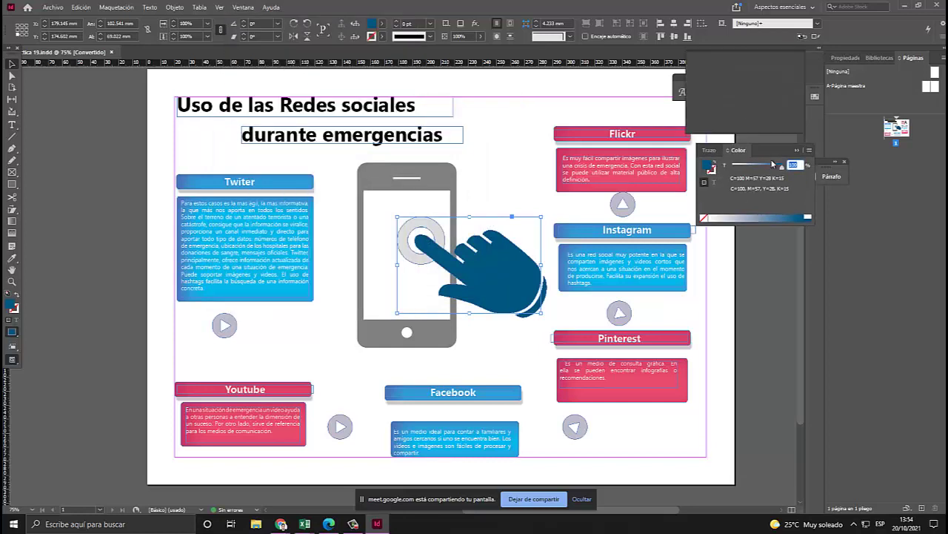
pyautogui.click(243, 8)
pyautogui.moveTo(393, 99)
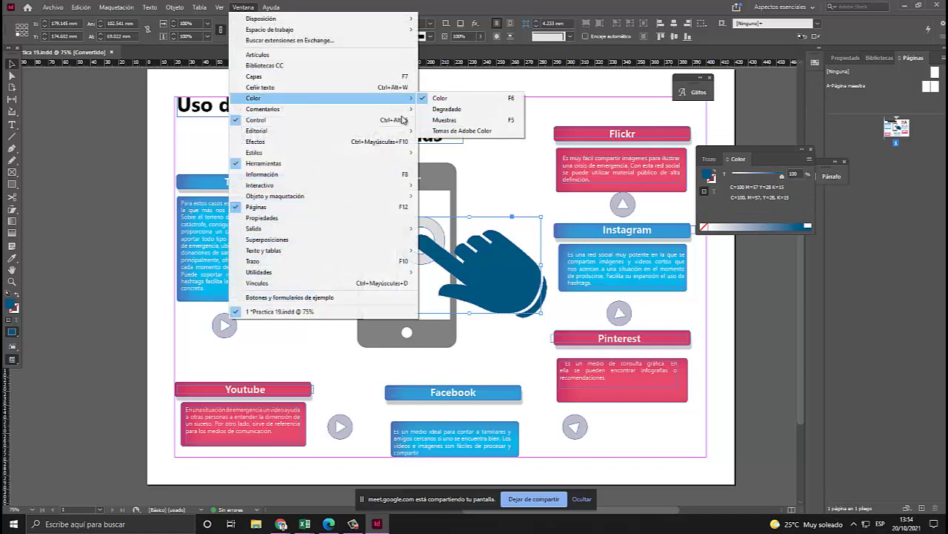
pyautogui.click(461, 120)
pyautogui.moveTo(745, 62); pyautogui.dragTo(795, 245)
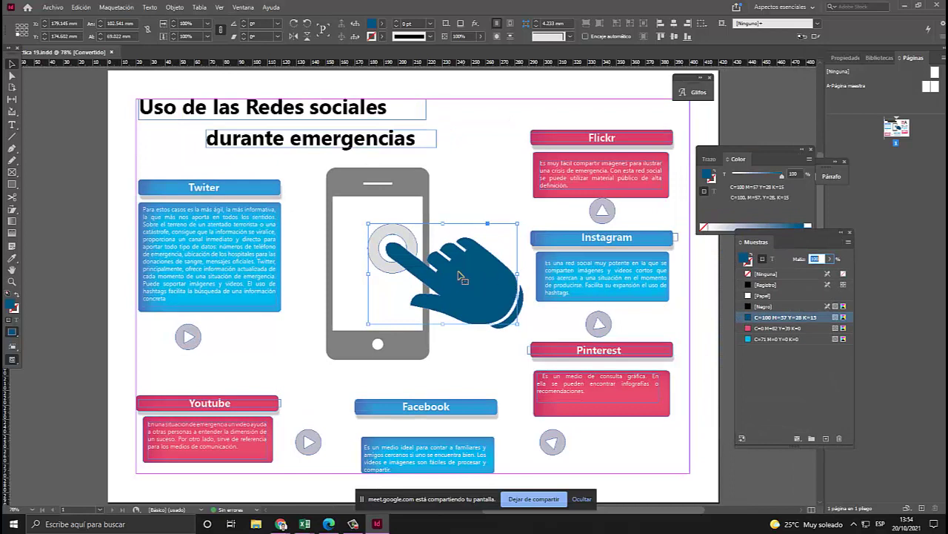
# Review the fills of the hand and cuff, and darken the phone frame to a 75% black tint.
pyautogui.click(467, 185)
pyautogui.click(470, 278)
pyautogui.click(522, 305)
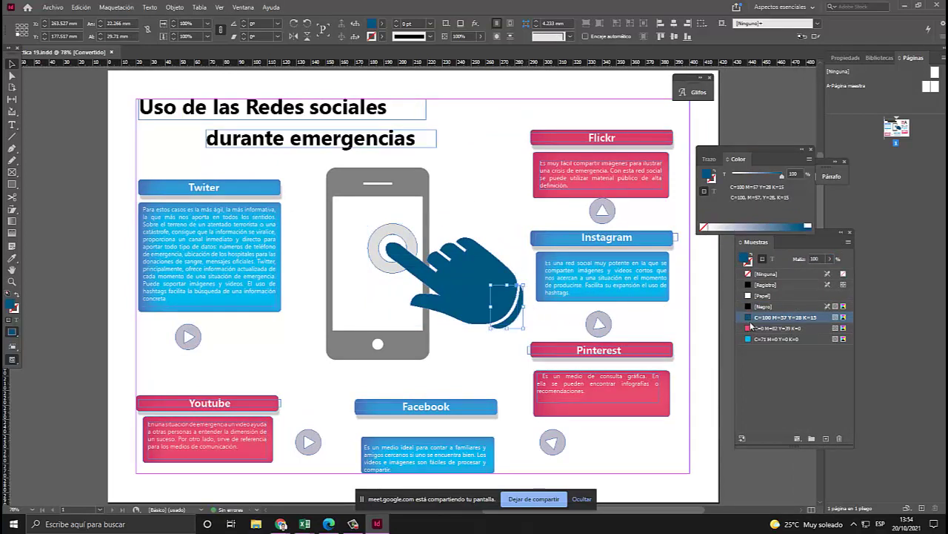
pyautogui.click(399, 195)
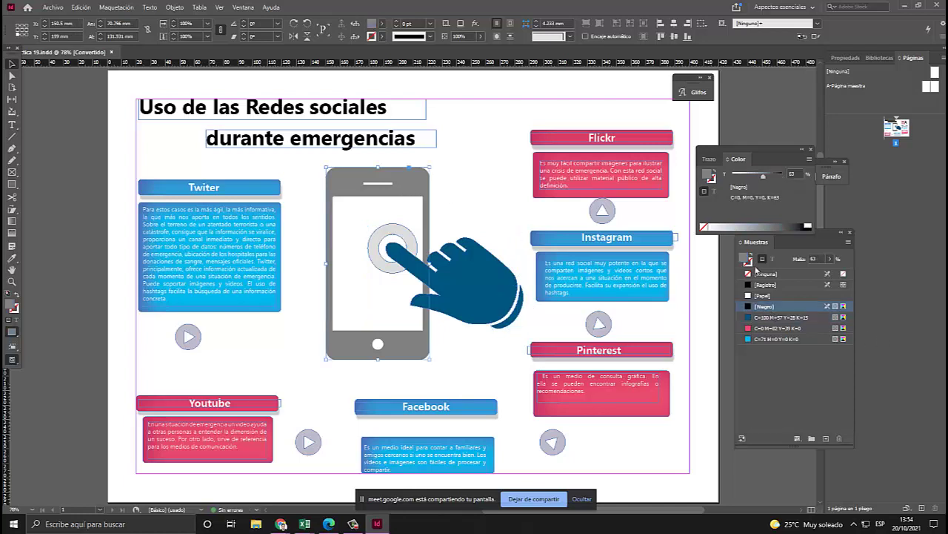
pyautogui.moveTo(744, 227); pyautogui.dragTo(772, 221)
pyautogui.click(786, 223)
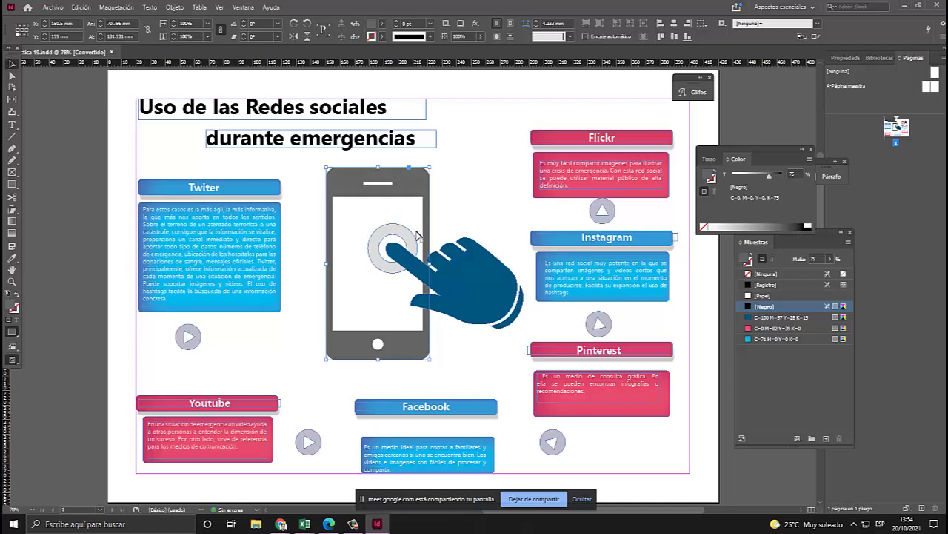
pyautogui.click(479, 223)
# Try a 48% black tint on the round arrow button between Instagram and Pinterest, and undo the change.
pyautogui.click(609, 321)
pyautogui.click(612, 324)
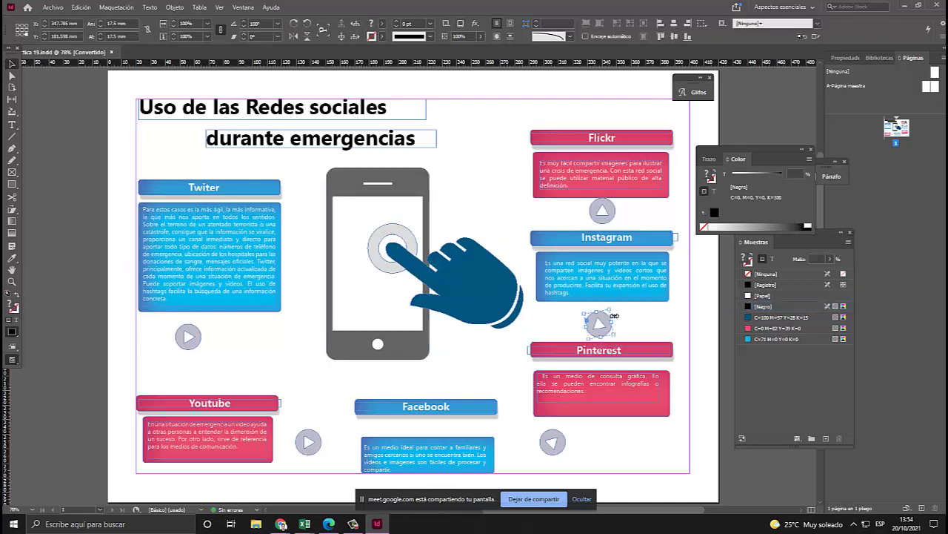
pyautogui.moveTo(737, 227)
pyautogui.mouseDown()
pyautogui.moveTo(770, 227)
pyautogui.moveTo(755, 227)
pyautogui.mouseUp()
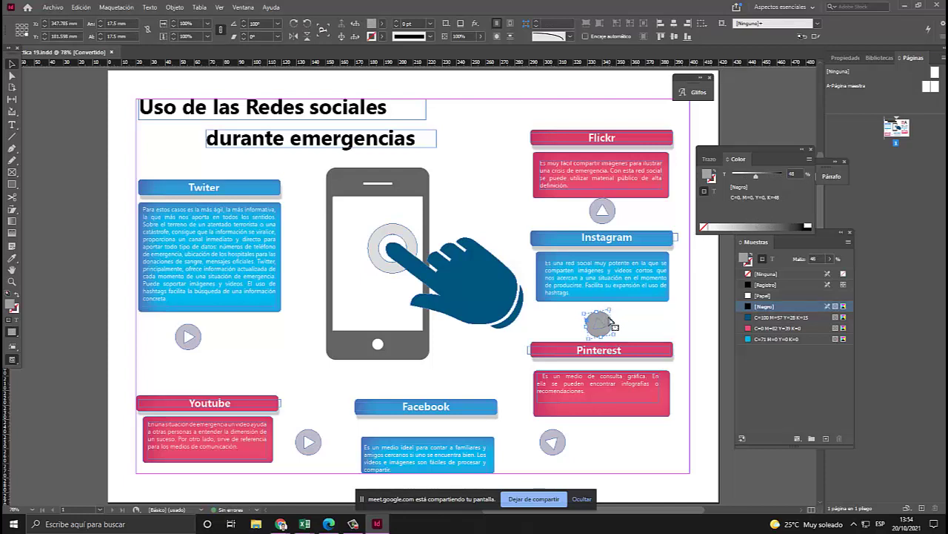
pyautogui.hotkey('ctrl', 'z')
pyautogui.hotkey('ctrl', 'z')
pyautogui.hotkey('ctrl', 'z')
pyautogui.hotkey('ctrl', 'z')
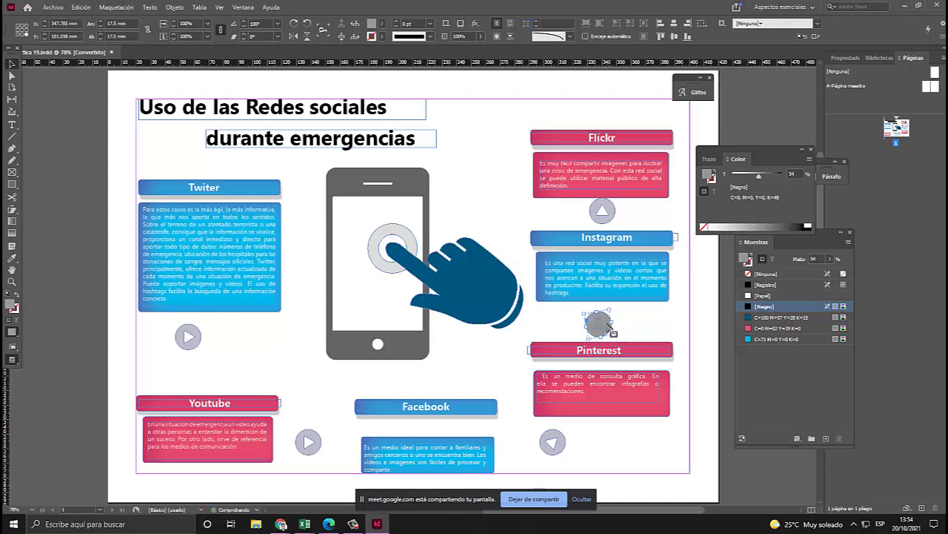
pyautogui.doubleClick(609, 321)
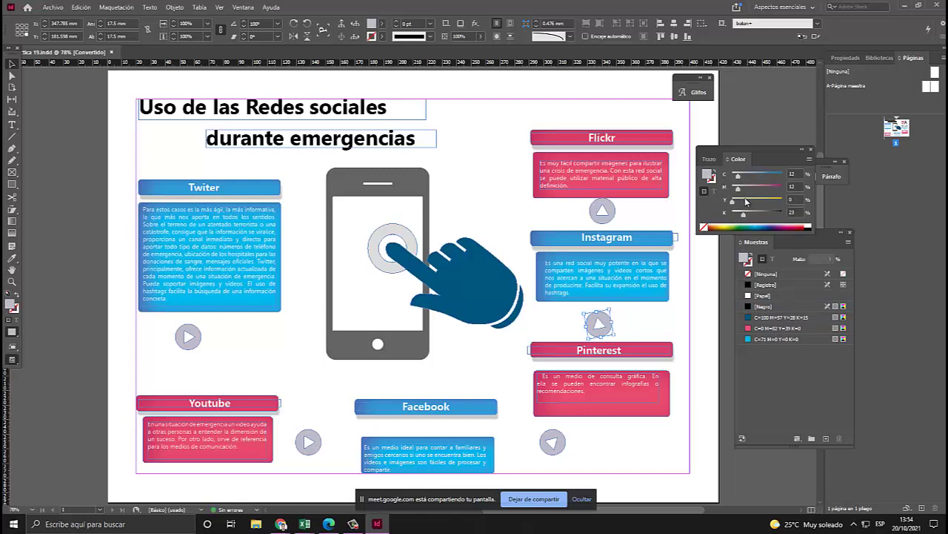
# Darken the arrow button between Instagram and Pinterest to 58% K, and set the touch ring to a 25% black tint.
pyautogui.moveTo(744, 215); pyautogui.dragTo(760, 214)
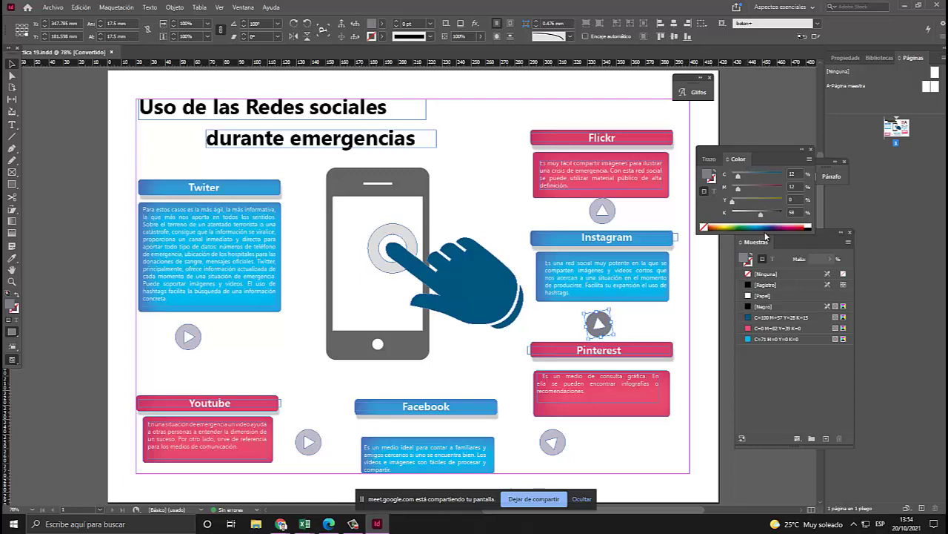
pyautogui.click(410, 249)
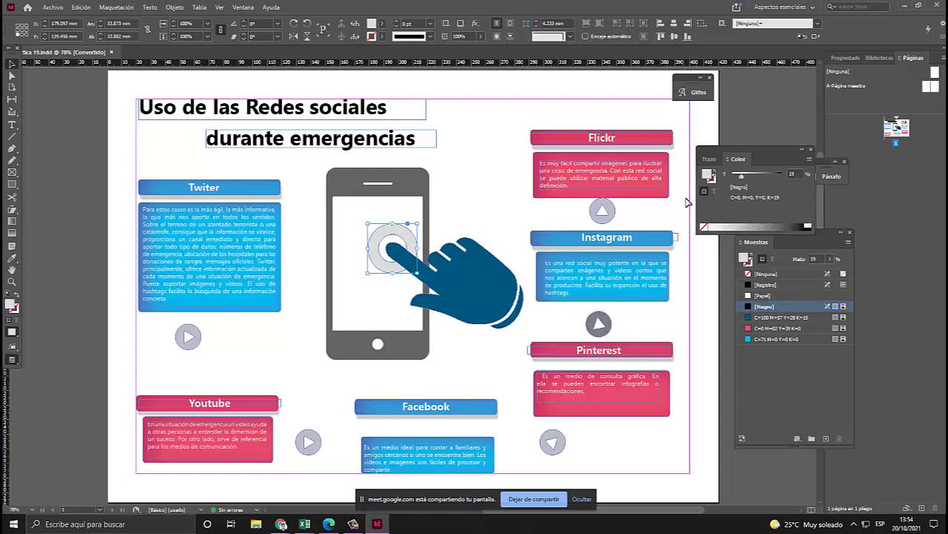
pyautogui.click(739, 226)
pyautogui.click(733, 226)
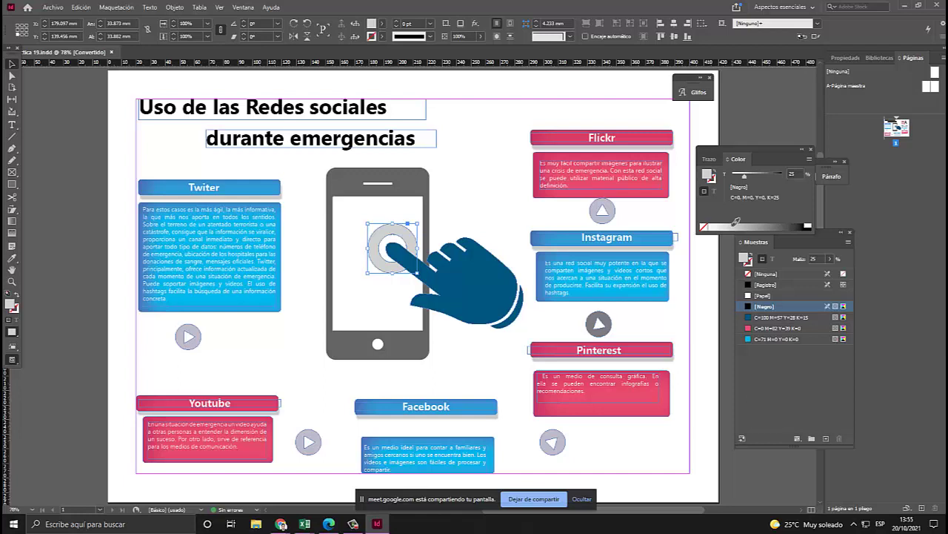
pyautogui.click(473, 183)
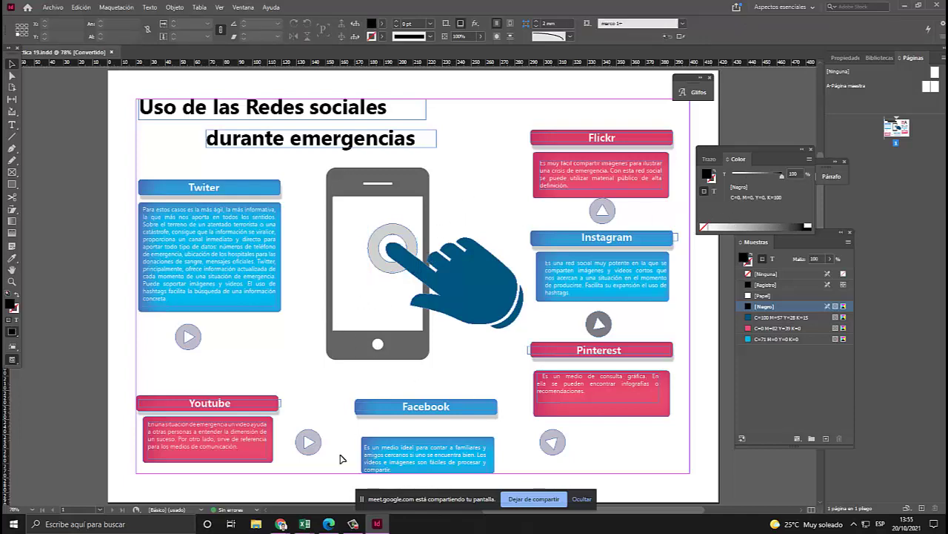
# Compare the title and arrow buttons with the infographic in the PDF reference and return to the layout.
pyautogui.click(328, 523)
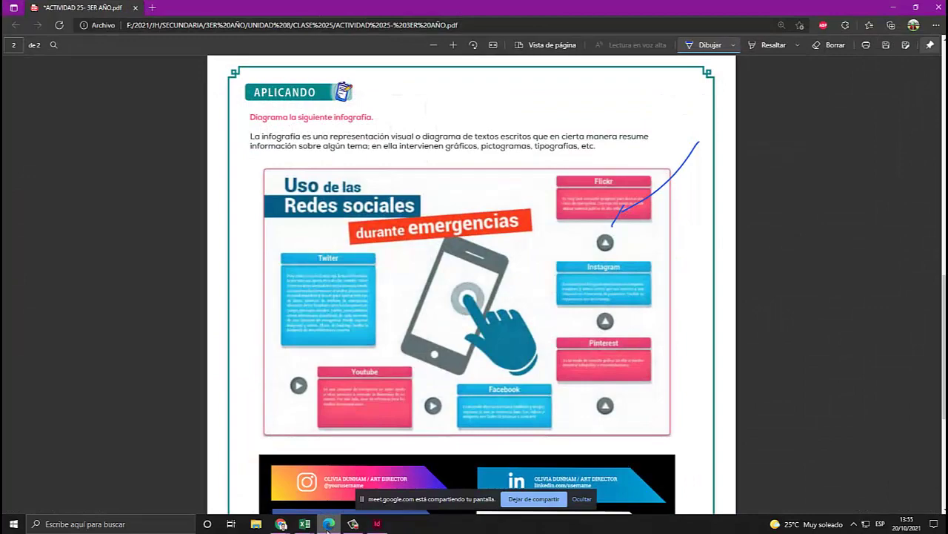
pyautogui.click(328, 524)
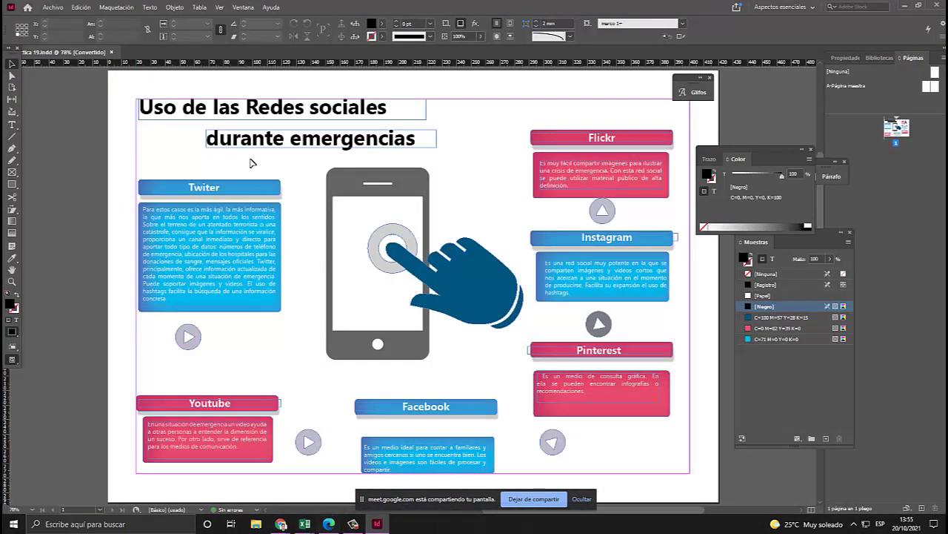
pyautogui.hotkey('alt', 'Tab')
pyautogui.hotkey('alt', 'Tab')
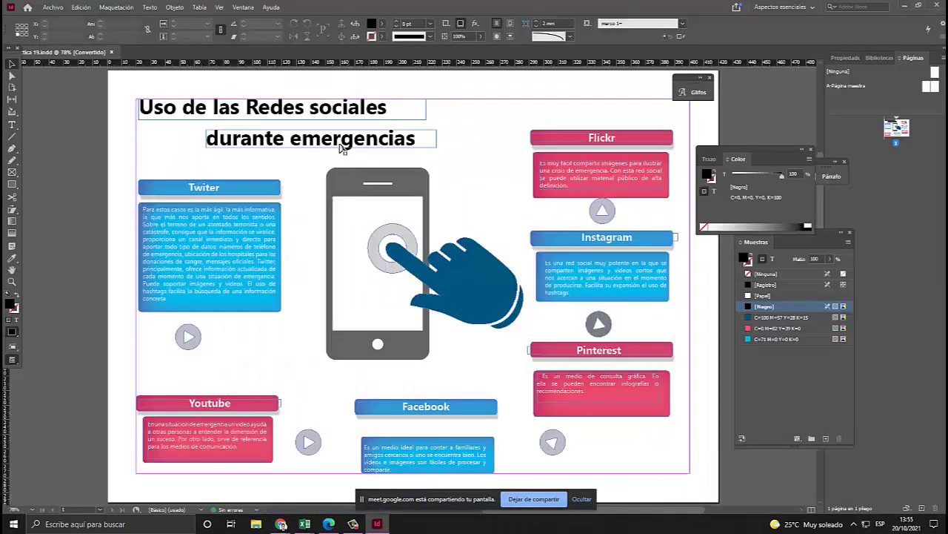
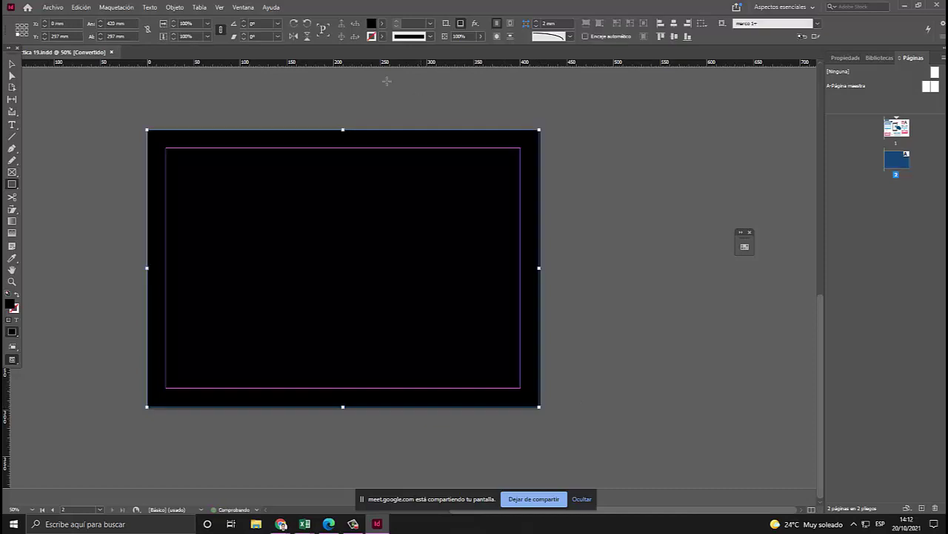
# Lock the full-page black rectangle on page 2 and test the lock by trying to move it.
pyautogui.press('v')
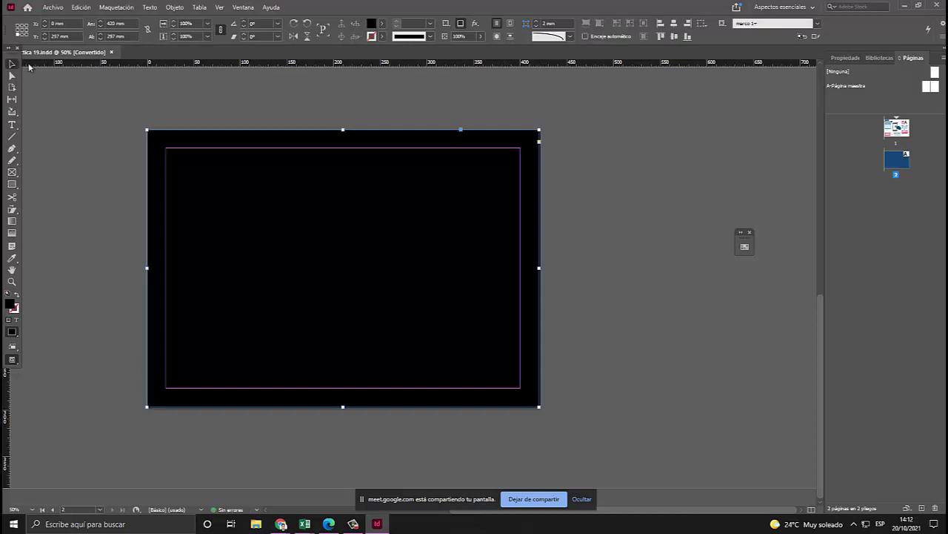
pyautogui.rightClick(280, 187)
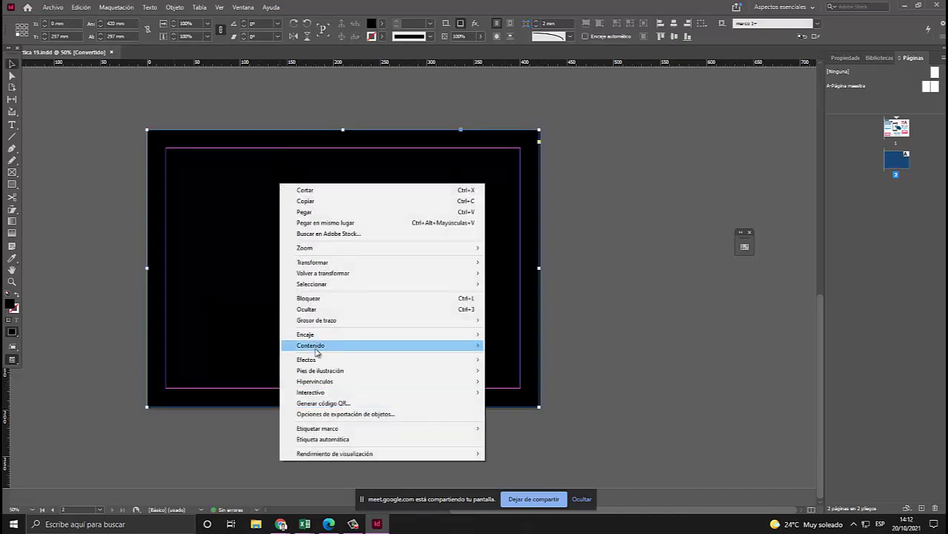
pyautogui.click(317, 298)
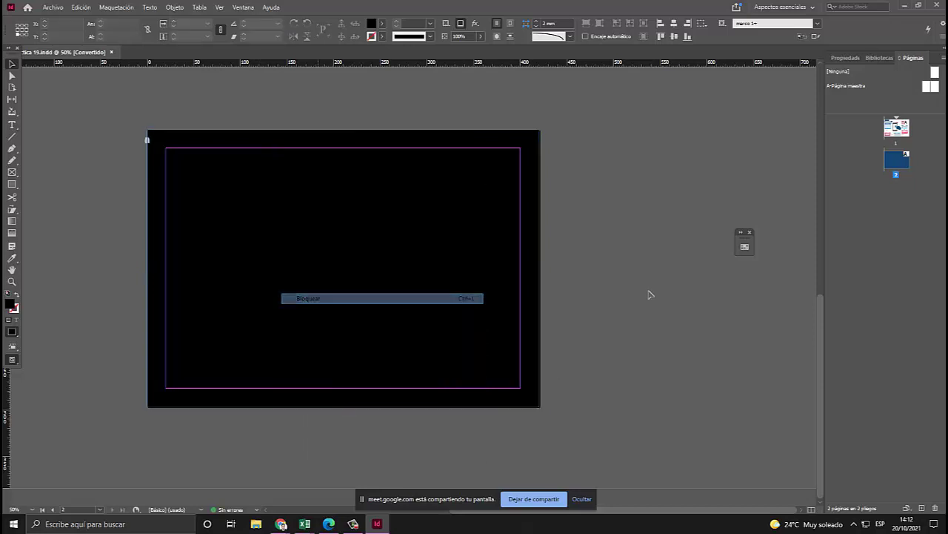
pyautogui.moveTo(394, 196); pyautogui.dragTo(370, 235)
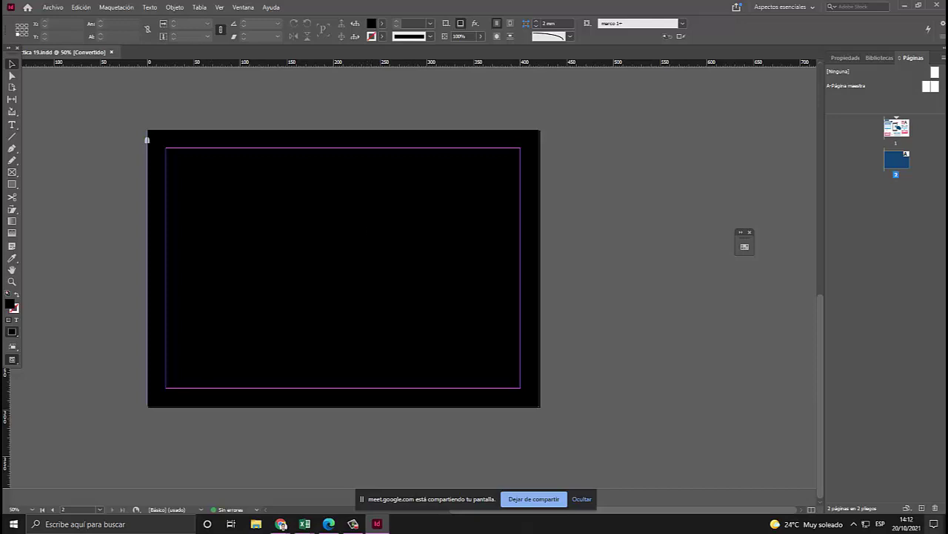
# Delete page 2 with its black background, and duplicate the infographic spread as a new page.
pyautogui.click(936, 508)
pyautogui.click(508, 277)
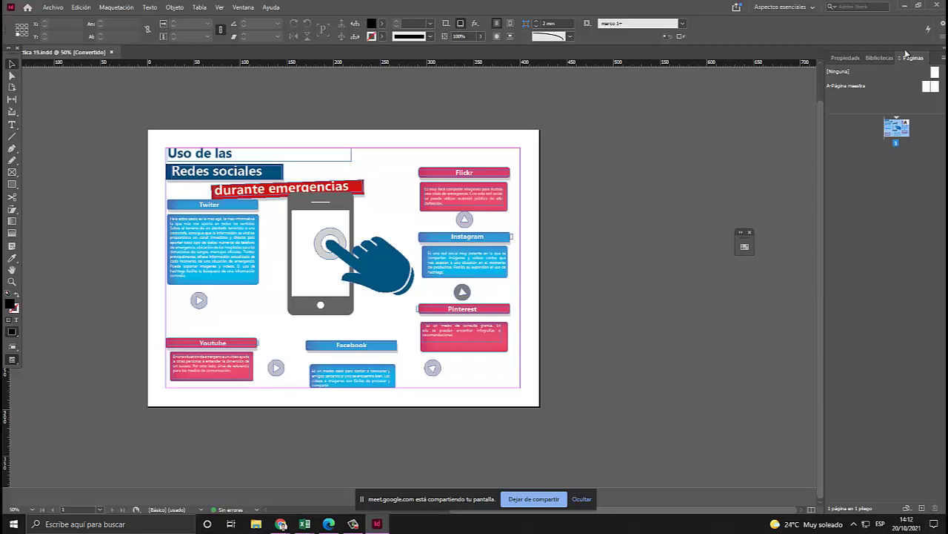
pyautogui.click(243, 7)
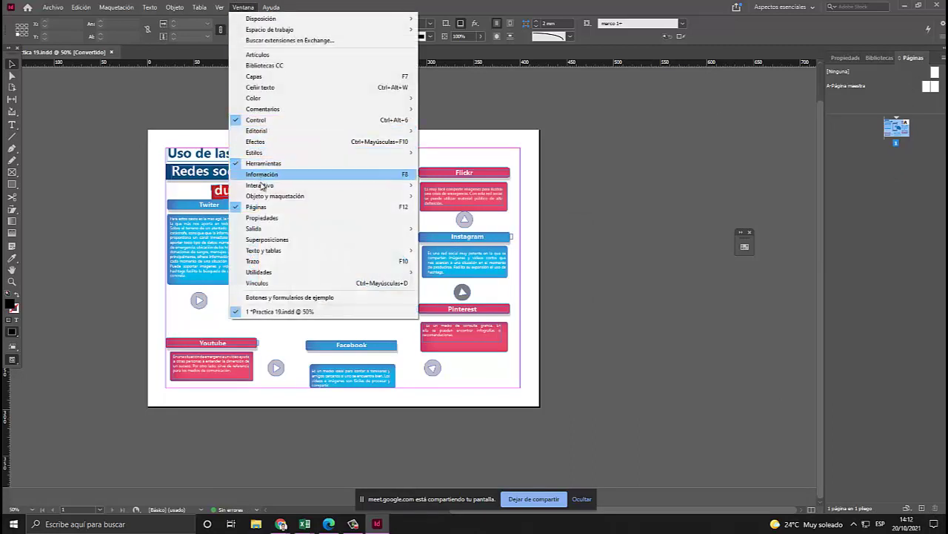
pyautogui.click(901, 135)
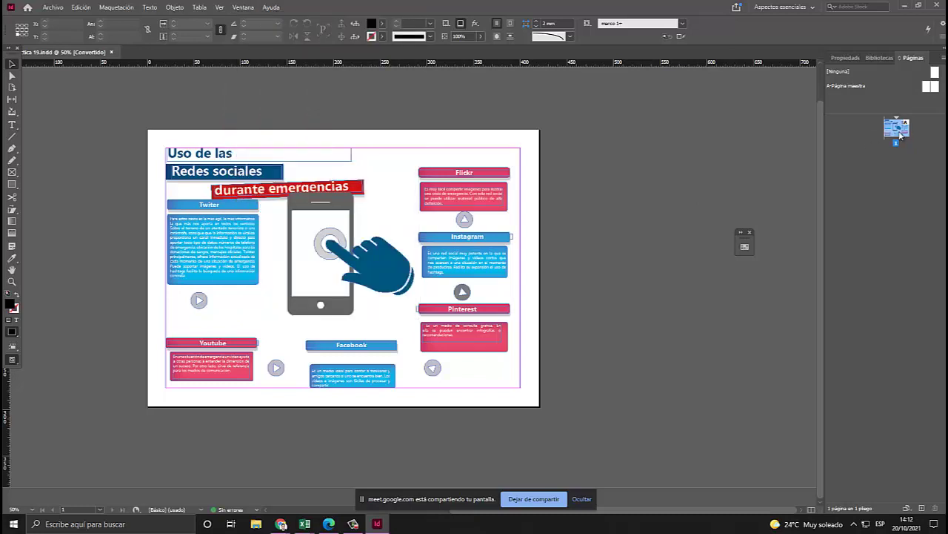
pyautogui.rightClick(901, 135)
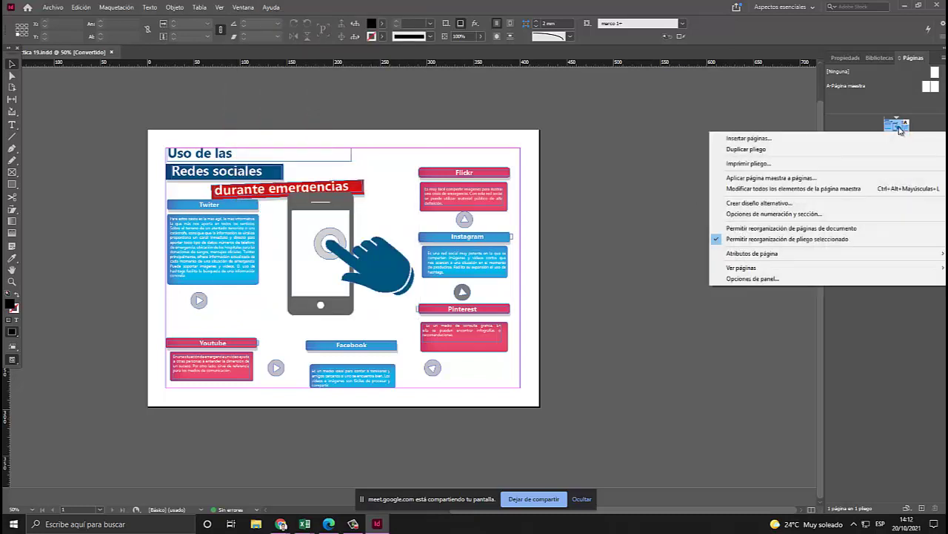
pyautogui.click(756, 149)
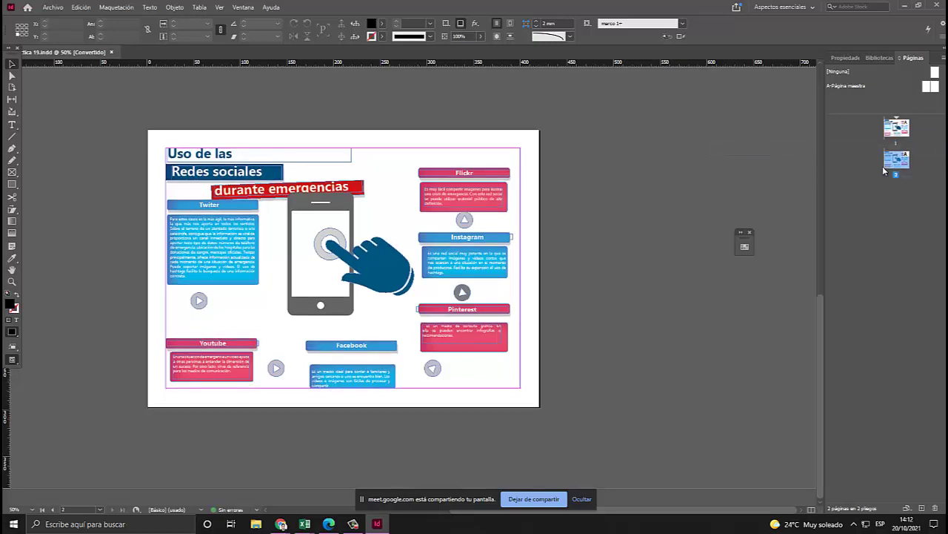
# Go to the duplicated page and delete all the infographic objects on it.
pyautogui.doubleClick(899, 160)
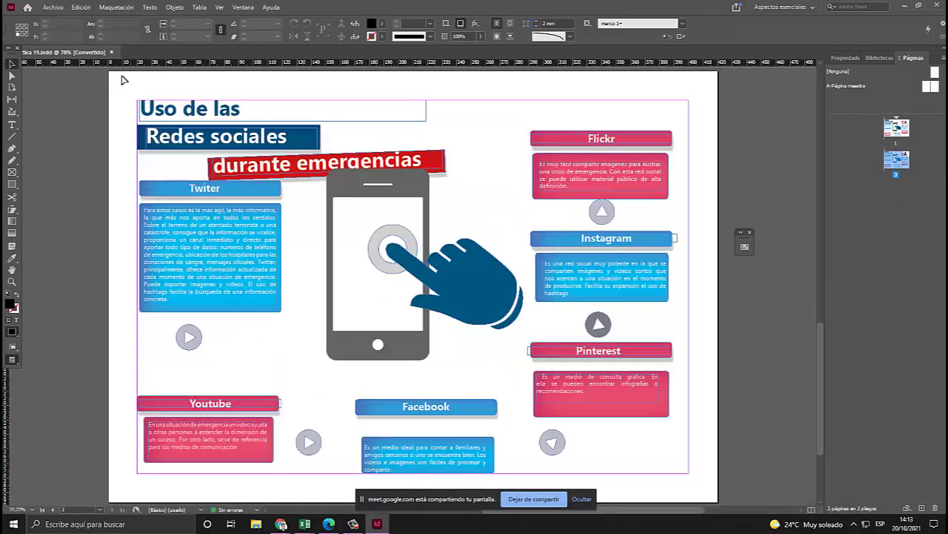
pyautogui.scroll(-1, 117, 97)
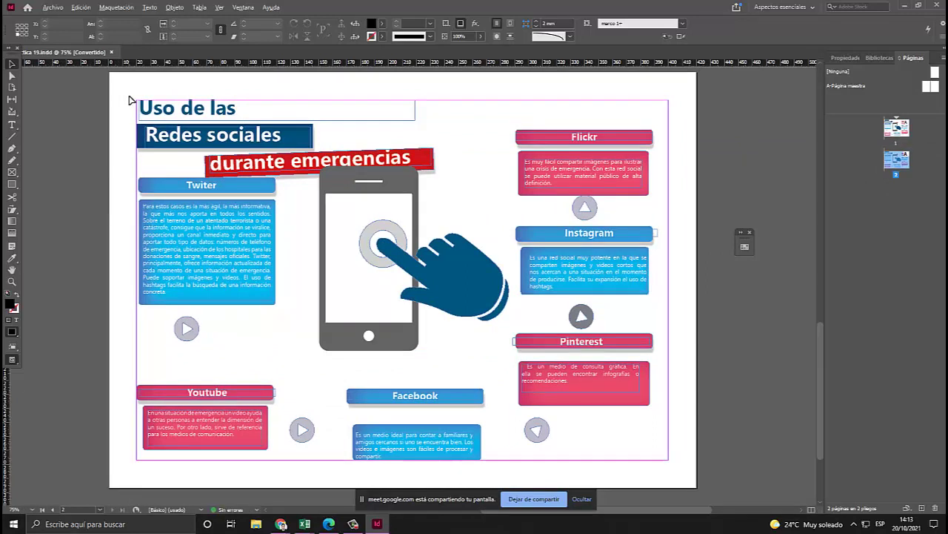
pyautogui.moveTo(567, 324); pyautogui.dragTo(673, 465)
pyautogui.press('Delete')
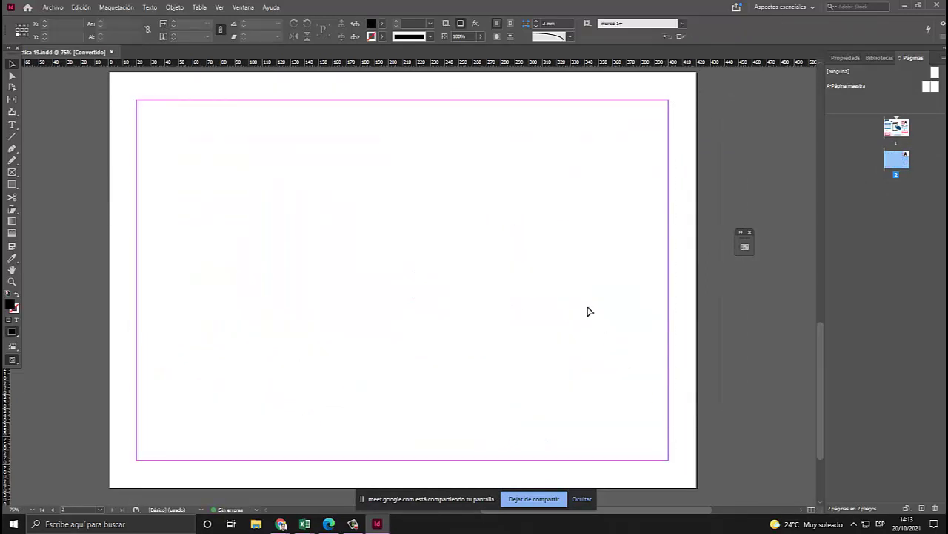
# Draw a black rectangle of 420 by 297 mm covering the whole of page 2 and lock it in place.
pyautogui.click(12, 183)
pyautogui.moveTo(110, 75)
pyautogui.mouseDown()
pyautogui.moveTo(286, 212)
pyautogui.moveTo(700, 488)
pyautogui.mouseUp()
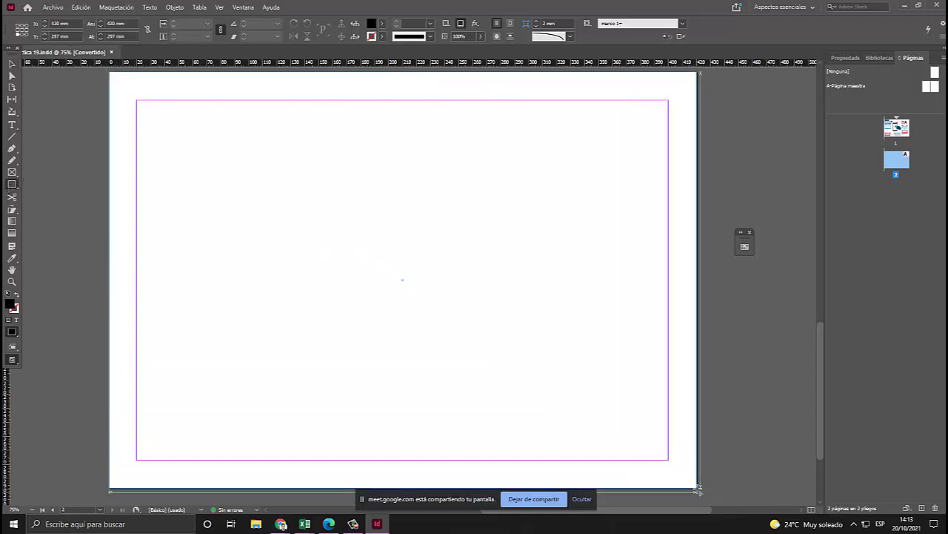
pyautogui.rightClick(334, 198)
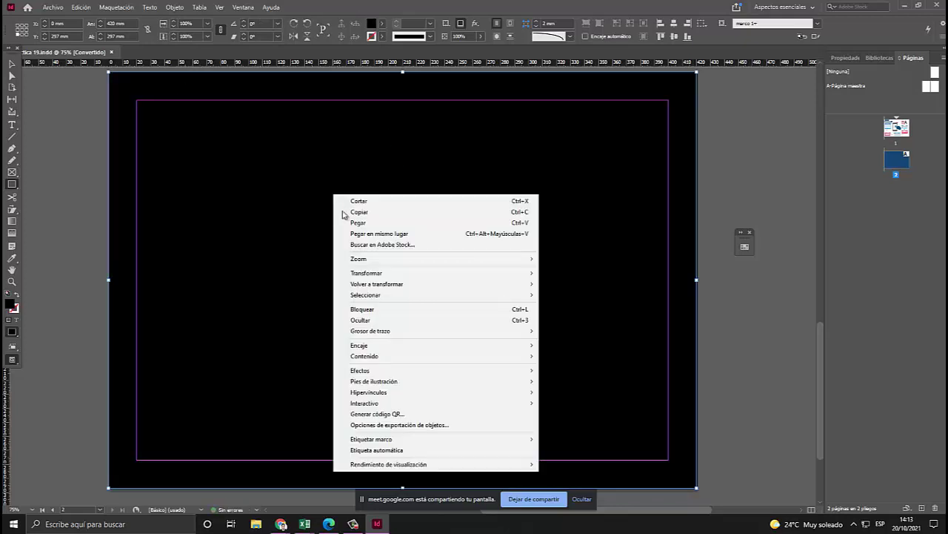
pyautogui.click(376, 309)
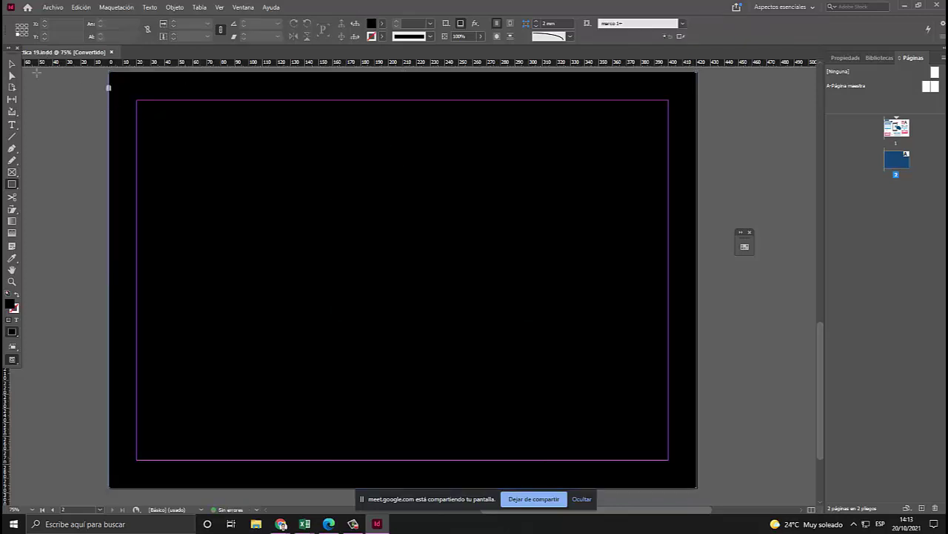
pyautogui.click(14, 65)
pyautogui.moveTo(409, 198); pyautogui.dragTo(618, 357)
# Check the social media banners in the PDF reference and draw a rectangle about 130 by 34 mm near the page's upper-left margin corner.
pyautogui.click(332, 524)
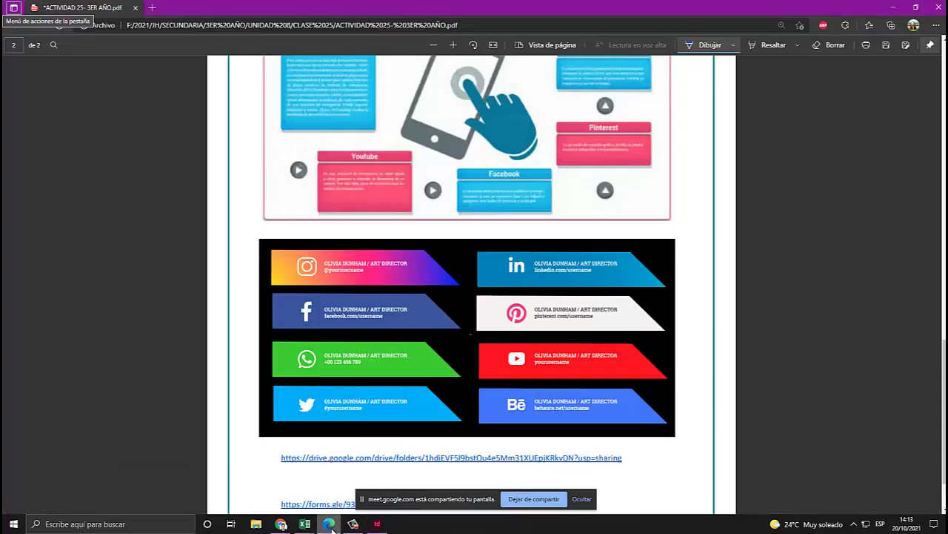
pyautogui.click(331, 529)
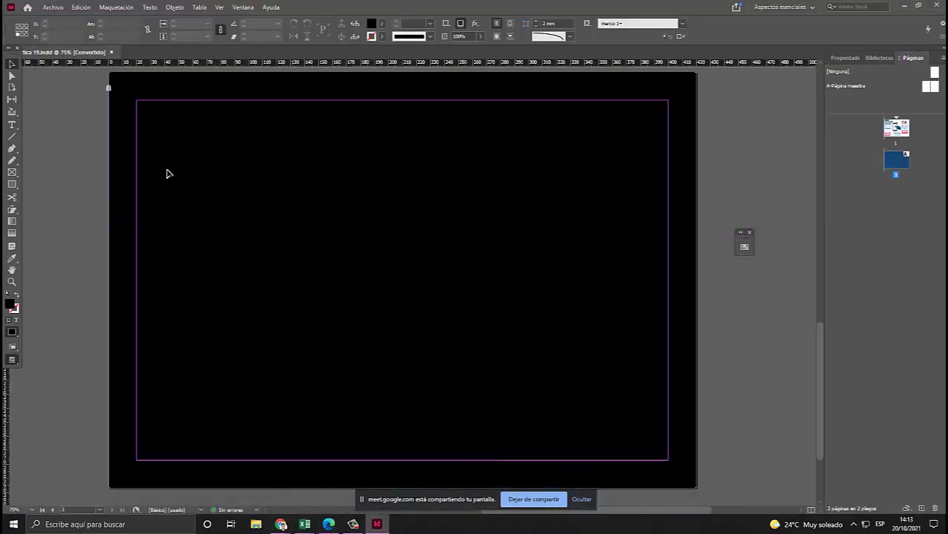
pyautogui.click(11, 184)
pyautogui.moveTo(145, 115); pyautogui.dragTo(328, 162)
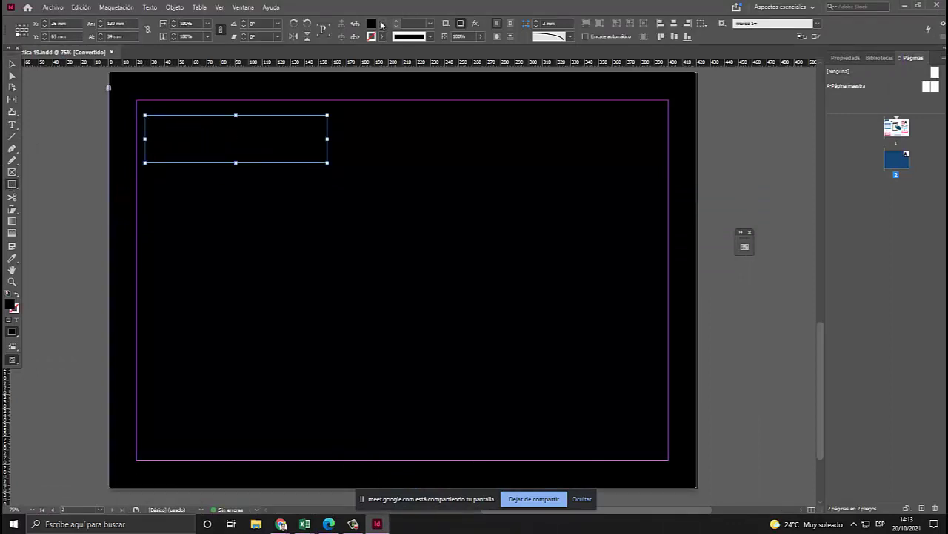
# Fill the new banner rectangle with a custom yellow.
pyautogui.click(380, 37)
pyautogui.doubleClick(373, 24)
pyautogui.click(254, 175)
pyautogui.moveTo(351, 269); pyautogui.dragTo(359, 176)
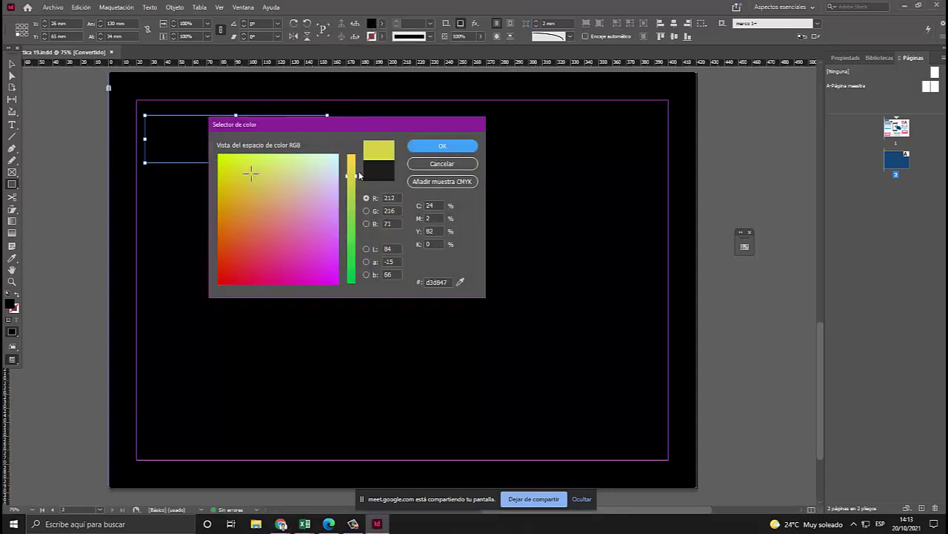
pyautogui.click(442, 146)
pyautogui.press('v')
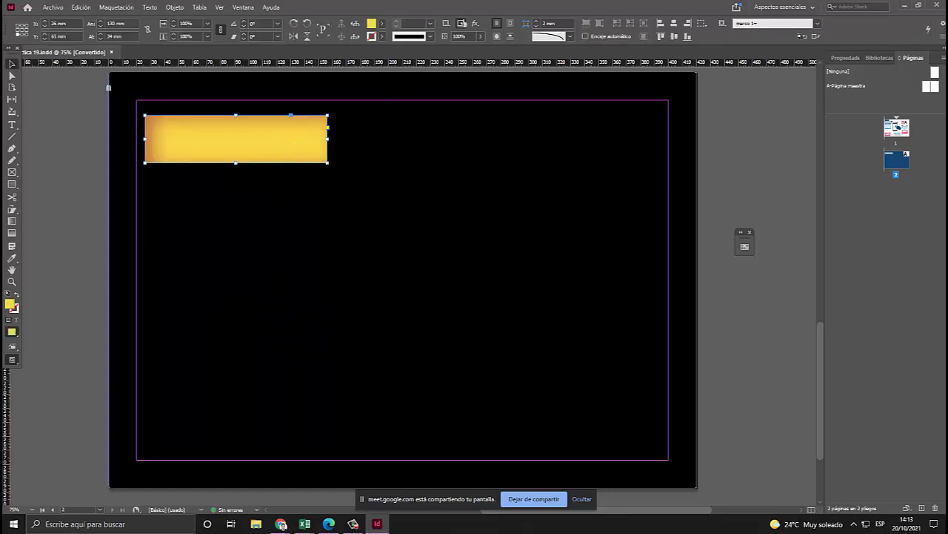
# Remove the inner shadow effect from the yellow rectangle.
pyautogui.click(458, 25)
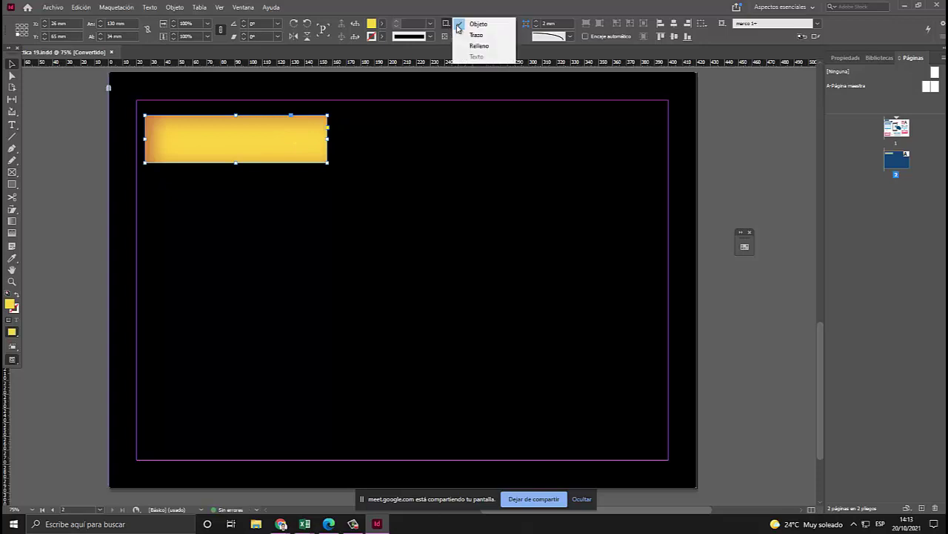
pyautogui.click(485, 8)
pyautogui.click(474, 24)
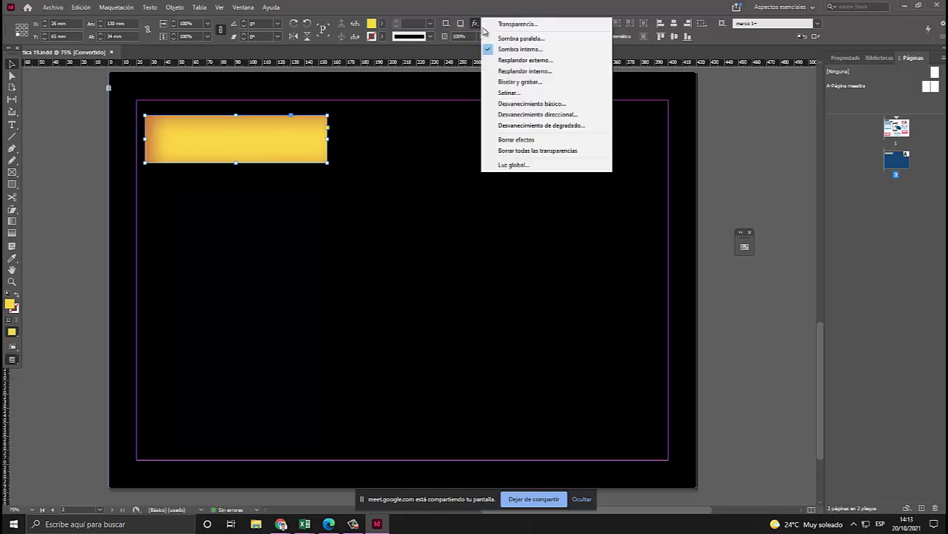
pyautogui.click(489, 49)
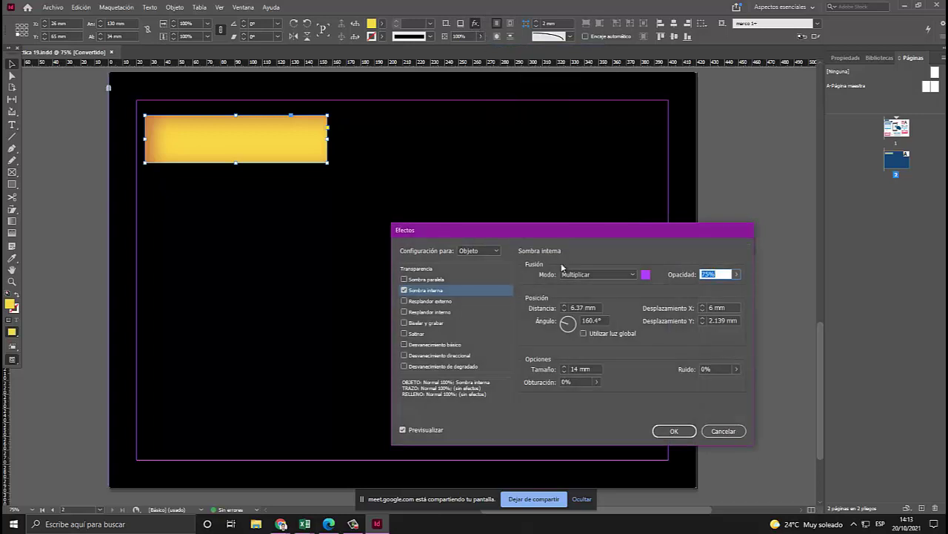
pyautogui.click(412, 291)
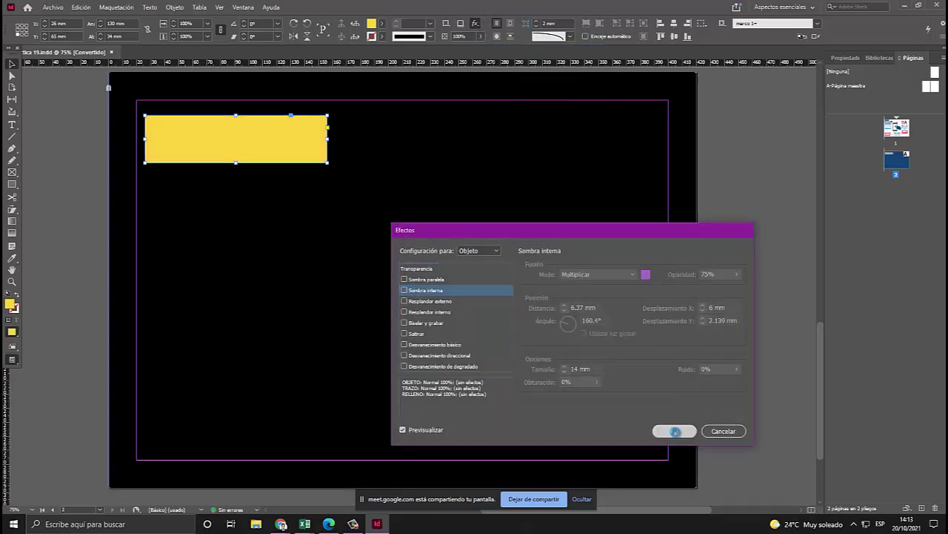
pyautogui.click(673, 431)
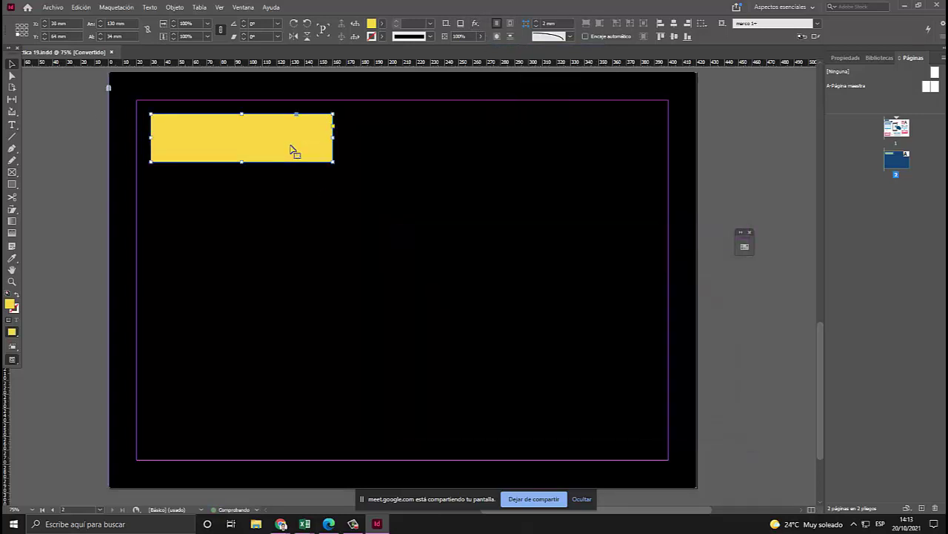
# Delete the yellow rectangle and draw a longer, flatter one about 143 by 29 mm in the same corner.
pyautogui.press('Delete')
pyautogui.click(11, 186)
pyautogui.moveTo(144, 116); pyautogui.dragTo(345, 156)
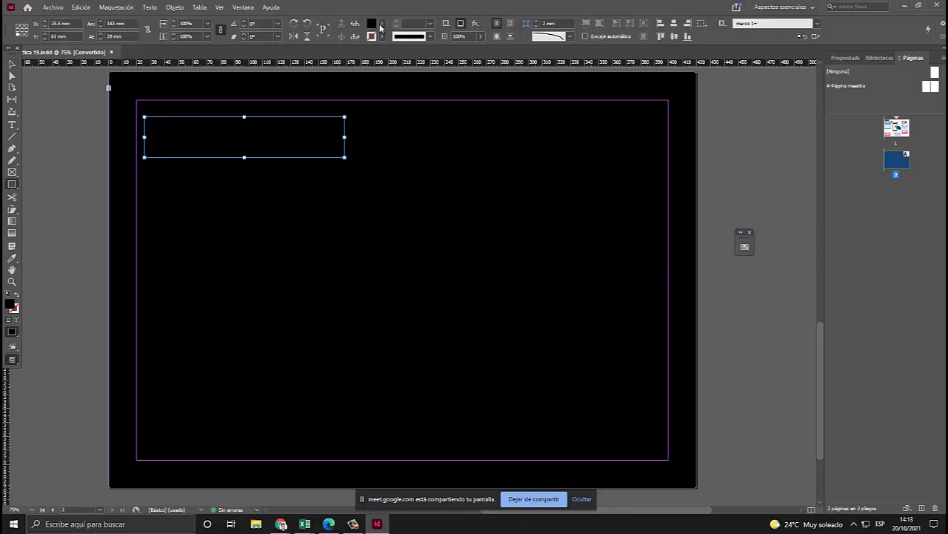
pyautogui.click(383, 24)
pyautogui.doubleClick(373, 20)
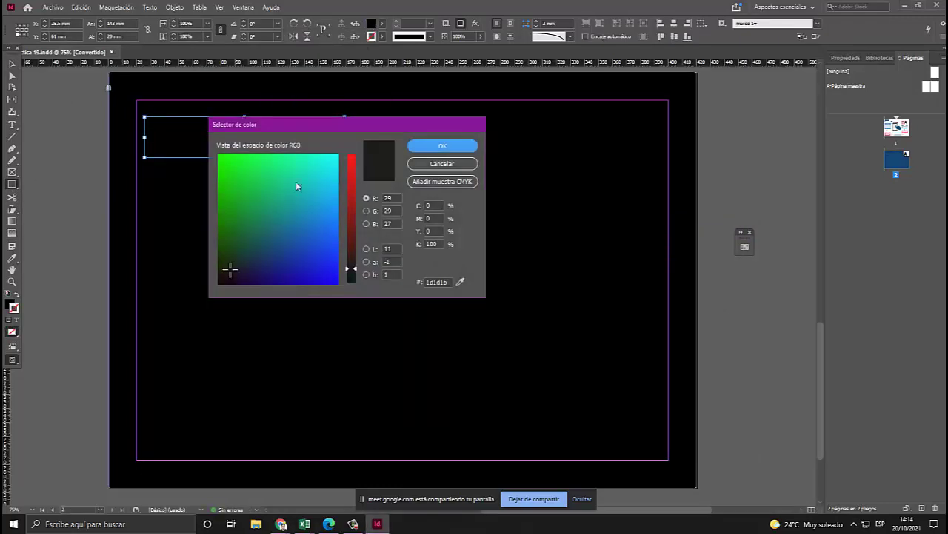
pyautogui.moveTo(299, 229); pyautogui.dragTo(222, 154)
pyautogui.click(351, 181)
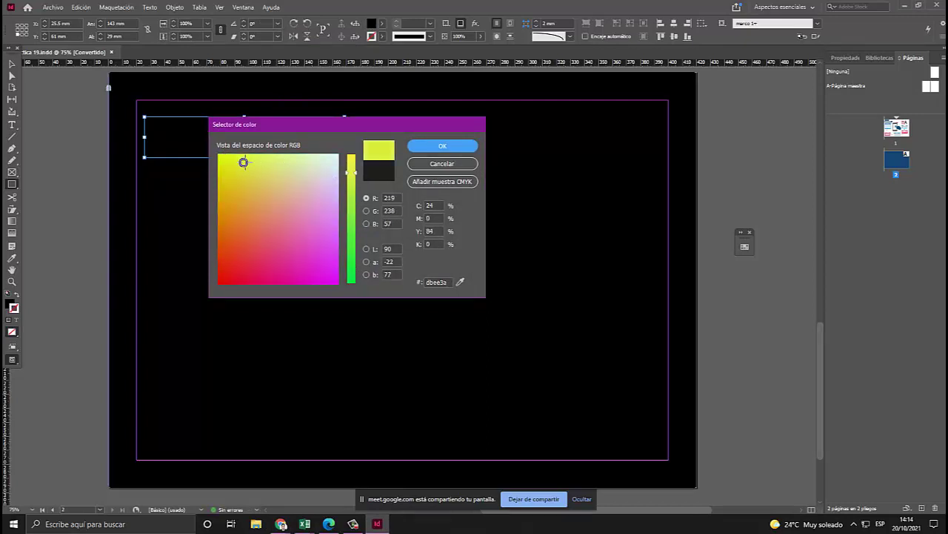
pyautogui.click(442, 163)
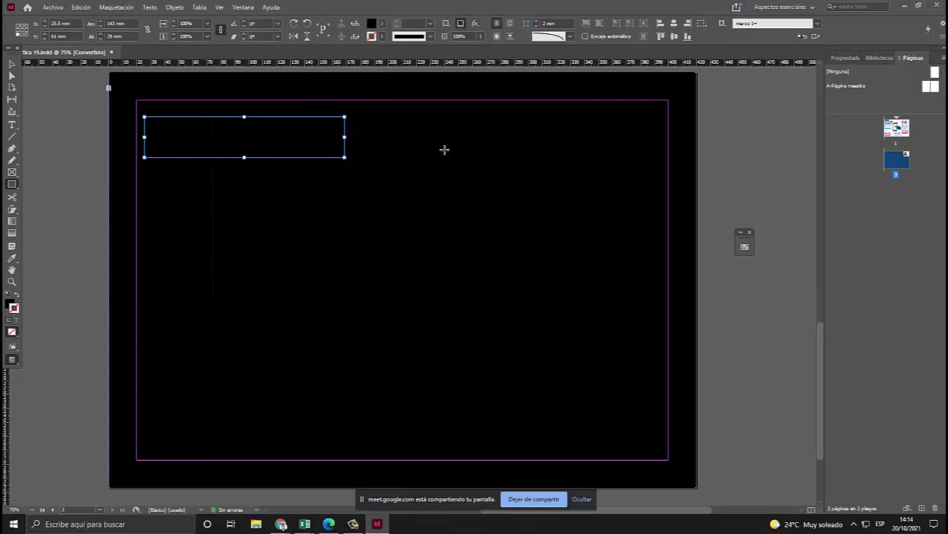
# Fill the banner rectangle with a custom yellow-green, hex cff058.
pyautogui.doubleClick(375, 23)
pyautogui.click(276, 172)
pyautogui.click(351, 178)
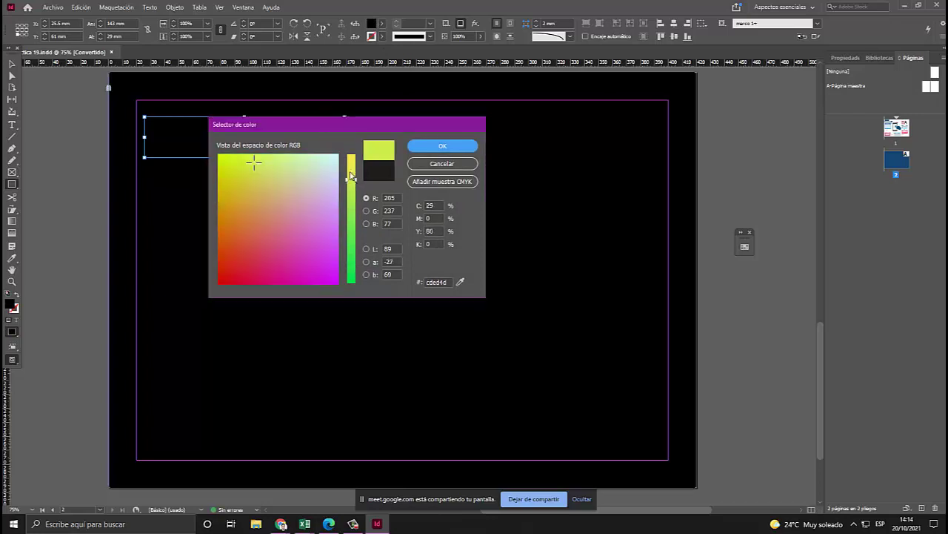
pyautogui.click(258, 163)
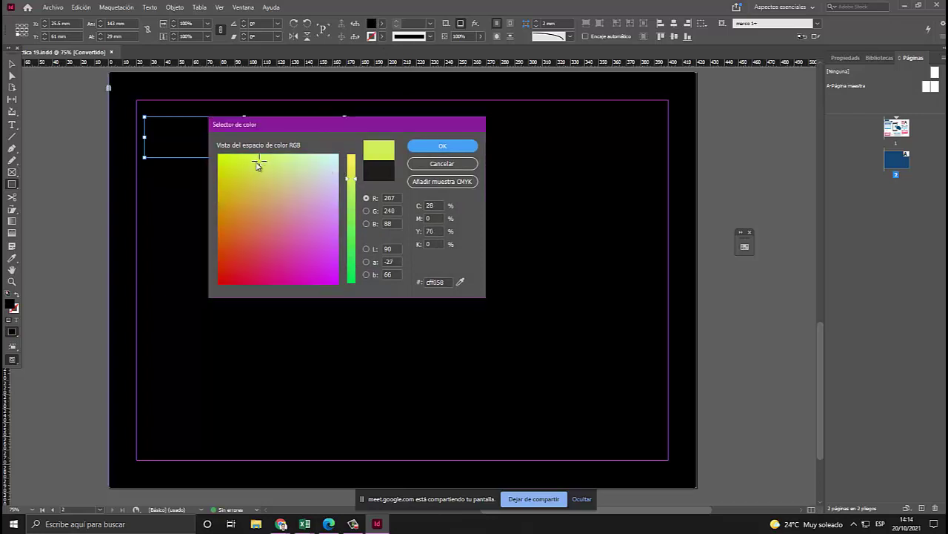
pyautogui.click(443, 146)
pyautogui.moveTo(183, 150); pyautogui.dragTo(185, 152)
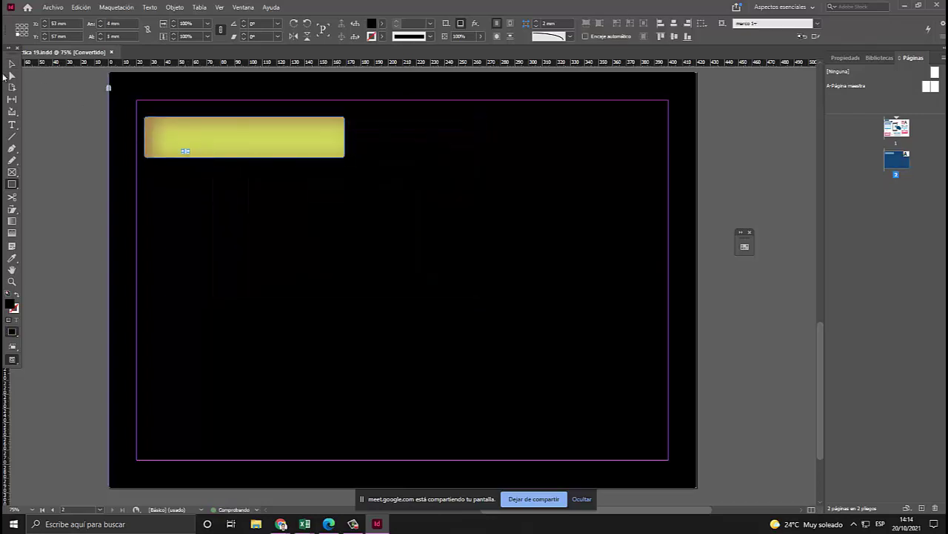
pyautogui.hotkey('ctrl', 'z')
# Shift the yellow-green rectangle slightly and remove its drop shadow and inner shadow effects.
pyautogui.click(12, 64)
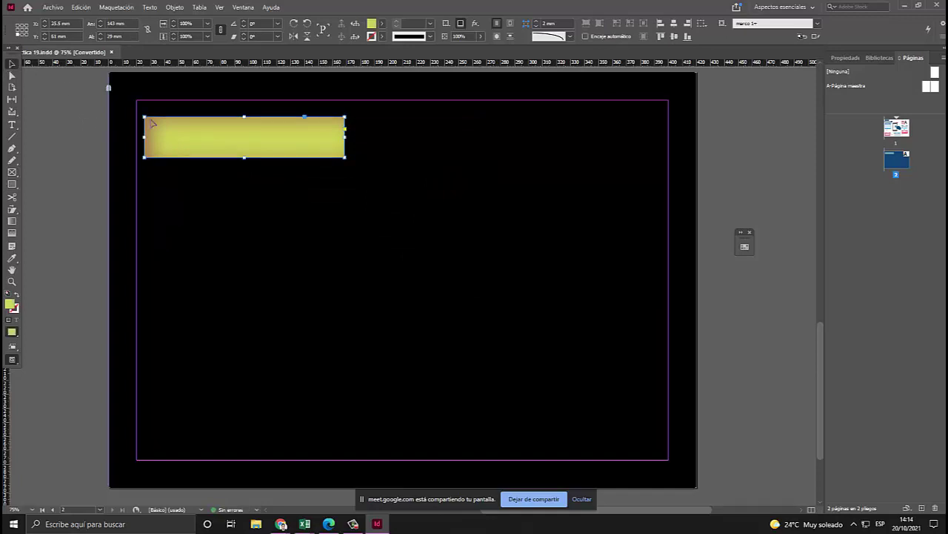
pyautogui.moveTo(273, 152); pyautogui.dragTo(283, 153)
pyautogui.click(475, 24)
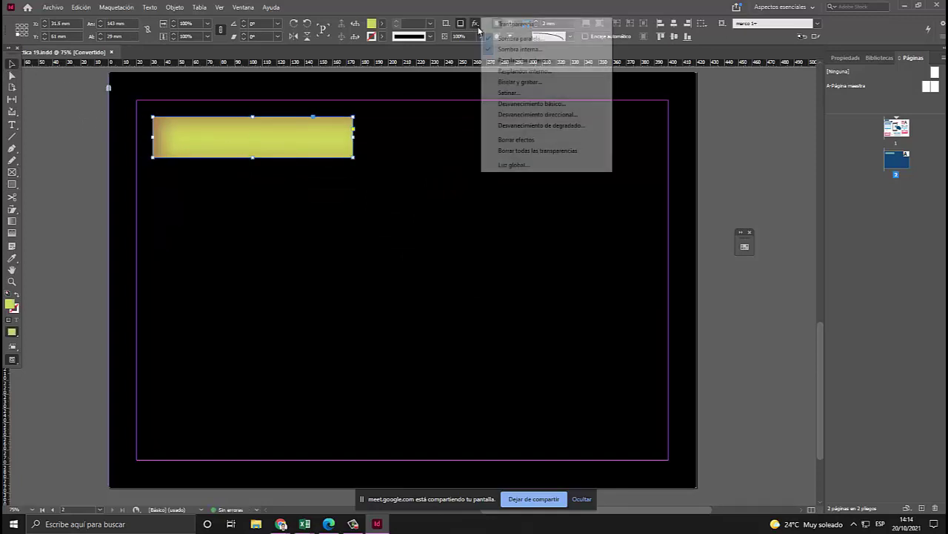
pyautogui.click(489, 49)
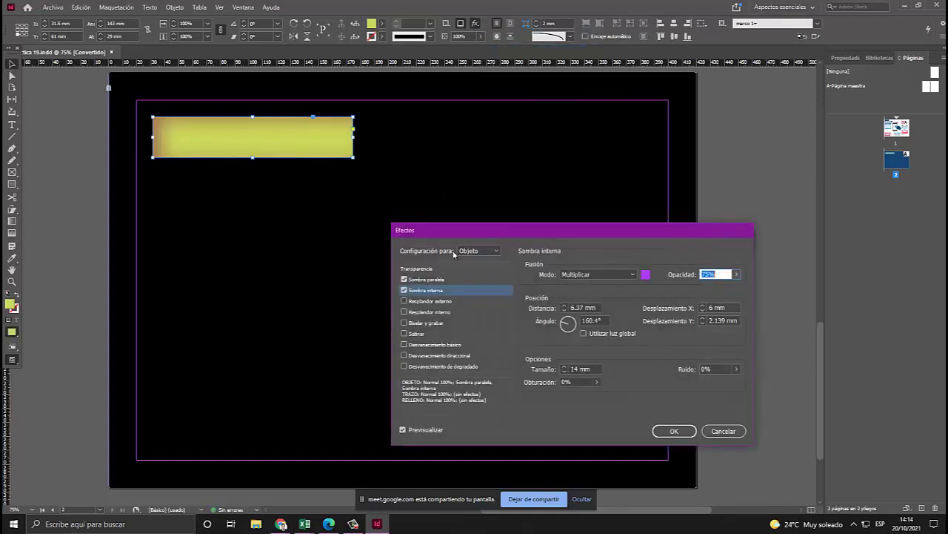
pyautogui.click(404, 290)
pyautogui.click(403, 279)
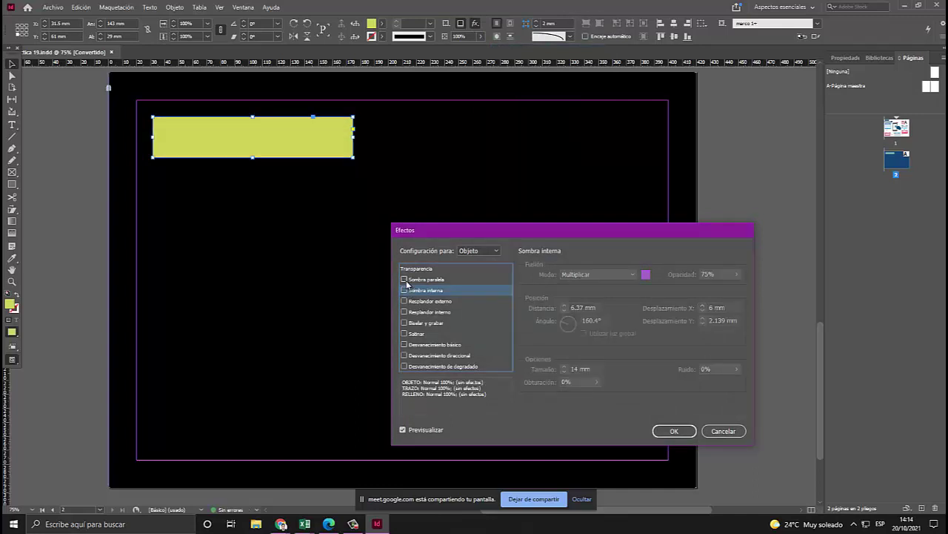
pyautogui.click(670, 431)
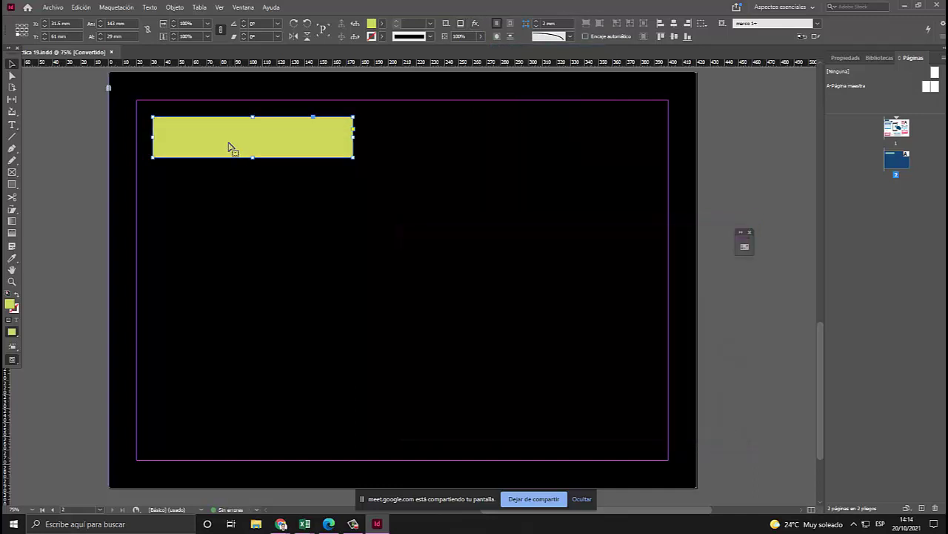
# Move the rectangle to the page's left margin and enlarge it to about 153 by 37 mm, comparing it with the PDF banners.
pyautogui.moveTo(230, 147); pyautogui.dragTo(216, 154)
pyautogui.click(329, 523)
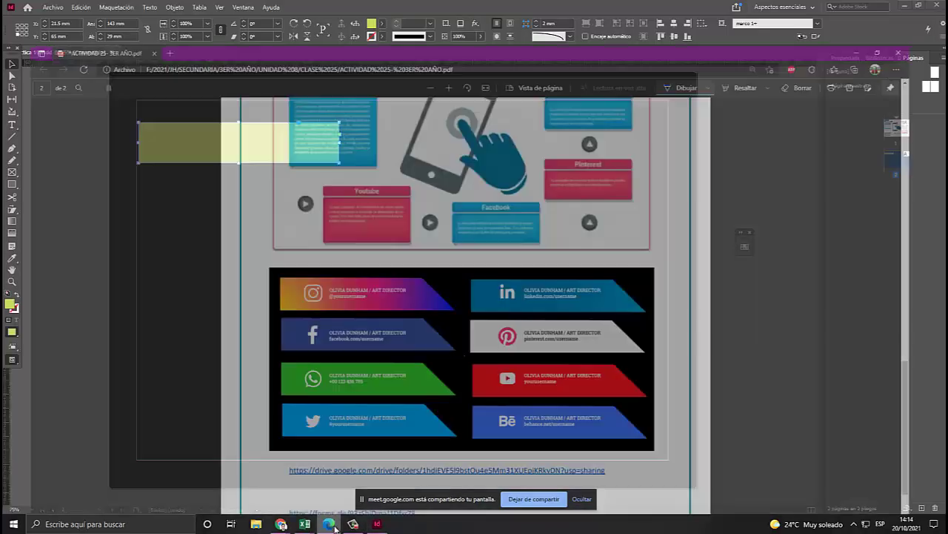
pyautogui.click(334, 525)
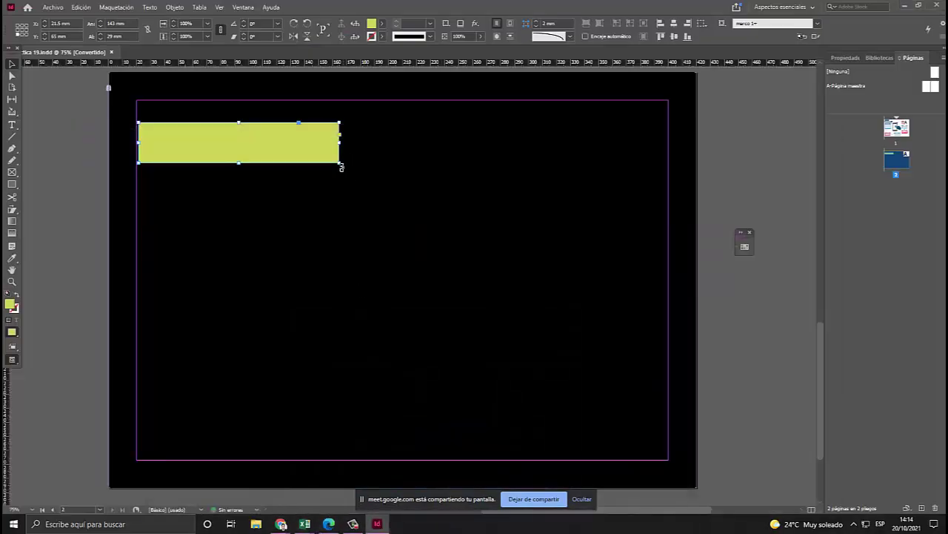
pyautogui.moveTo(340, 165); pyautogui.dragTo(354, 176)
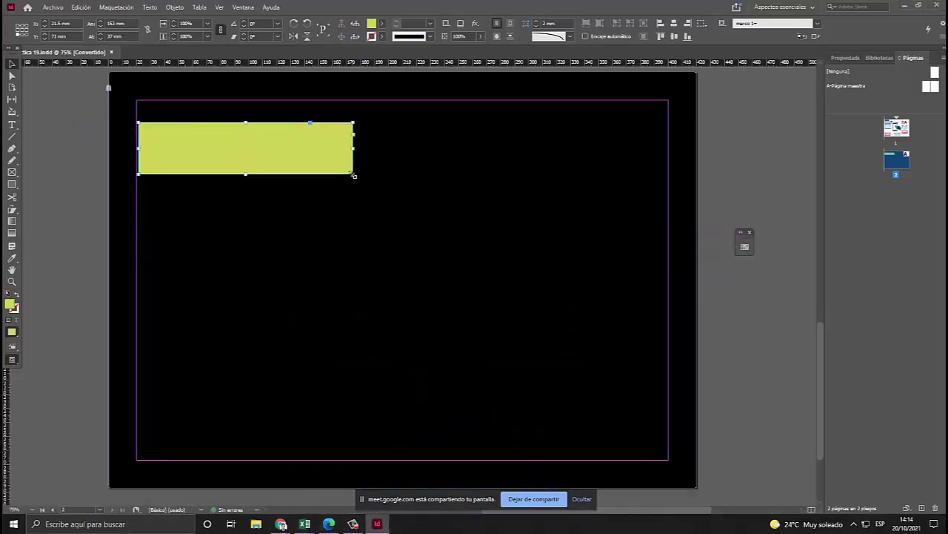
pyautogui.hotkey('alt', 'Tab')
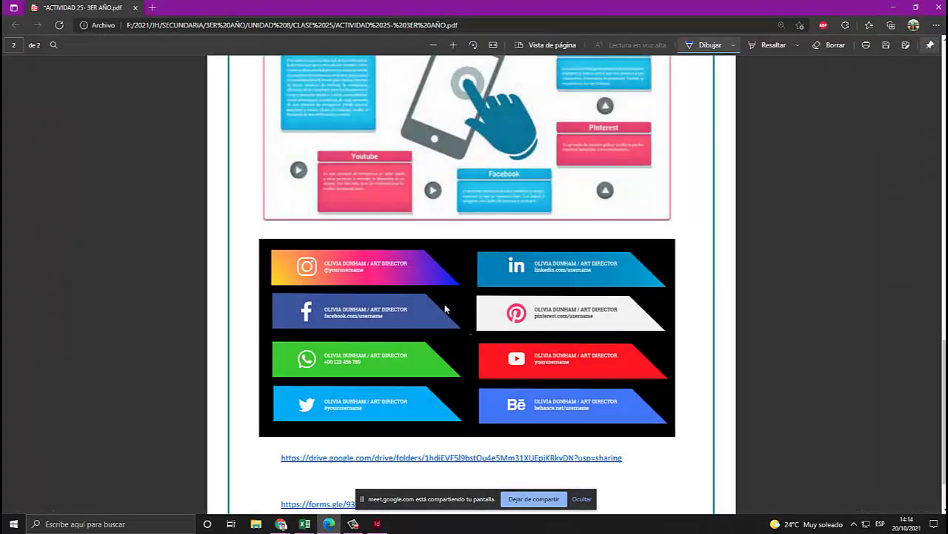
pyautogui.hotkey('alt', 'Tab')
pyautogui.hotkey('alt', 'Tab')
pyautogui.hotkey('alt', 'Tab')
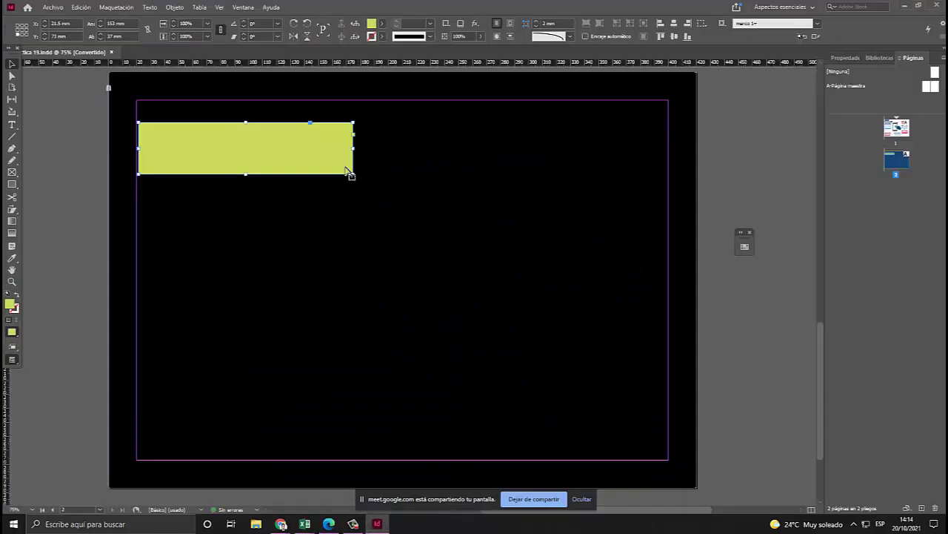
pyautogui.click(12, 75)
pyautogui.doubleClick(12, 76)
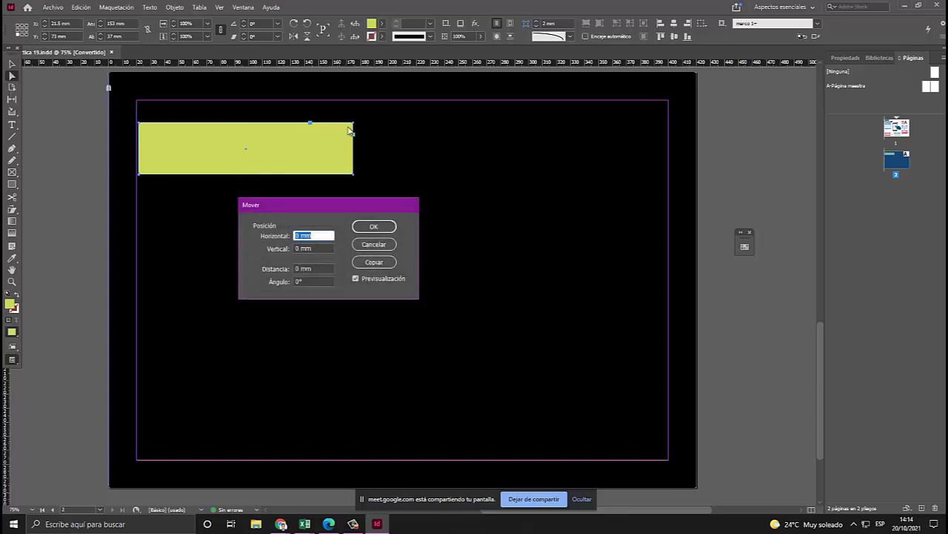
pyautogui.click(374, 244)
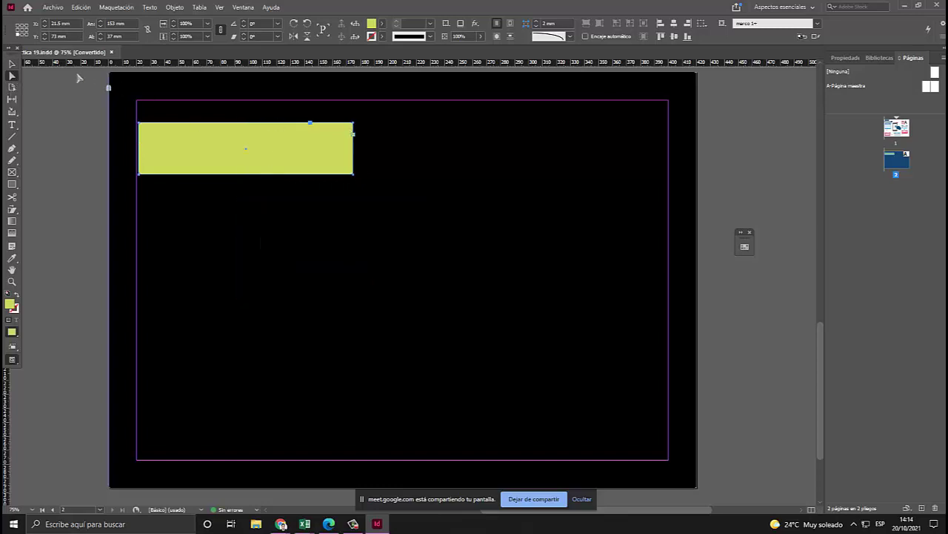
pyautogui.click(354, 128)
pyautogui.click(354, 129)
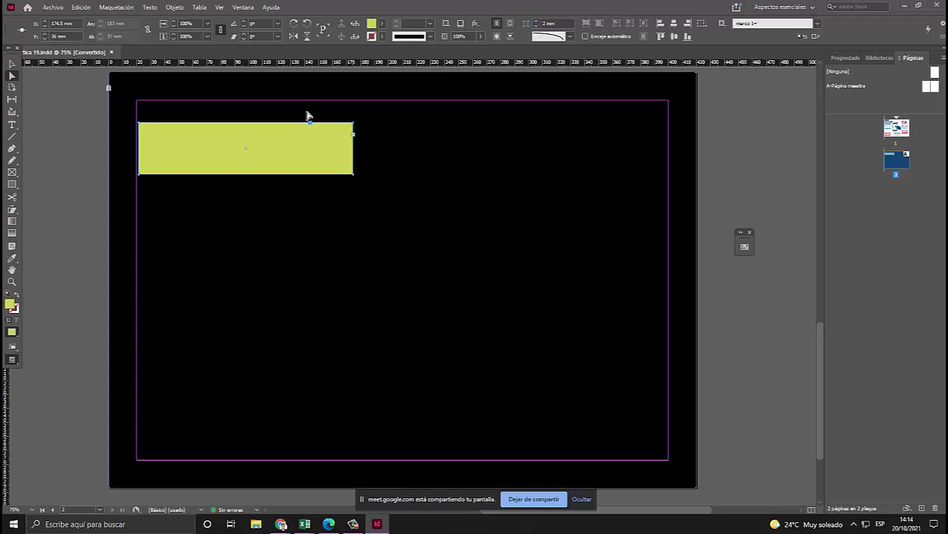
# Convert the yellow-green banner shape to a plain rectangle.
pyautogui.click(12, 64)
pyautogui.click(388, 169)
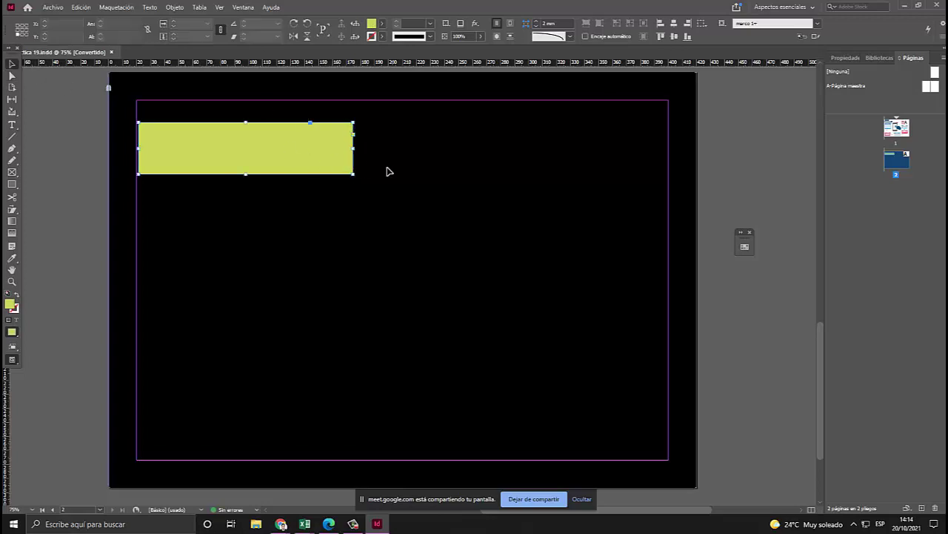
pyautogui.click(314, 162)
pyautogui.click(149, 7)
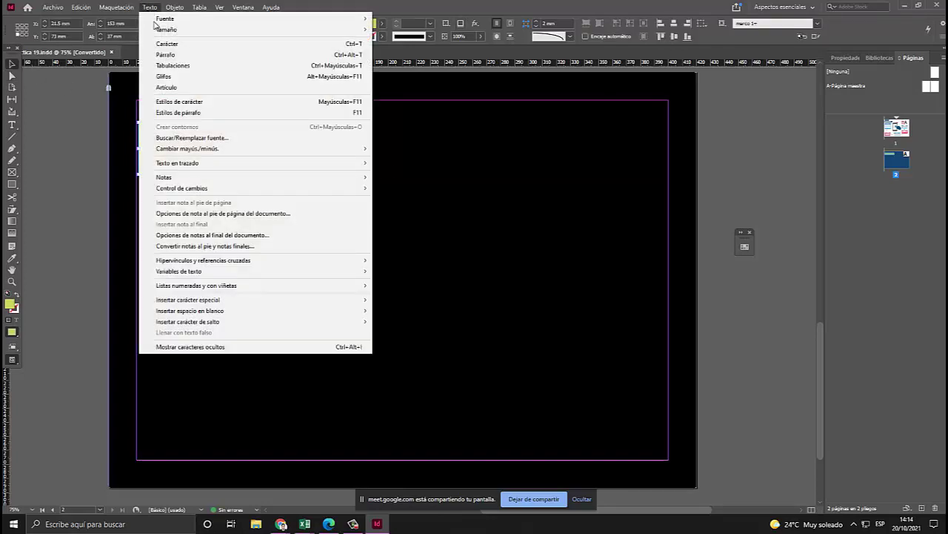
pyautogui.moveTo(175, 8)
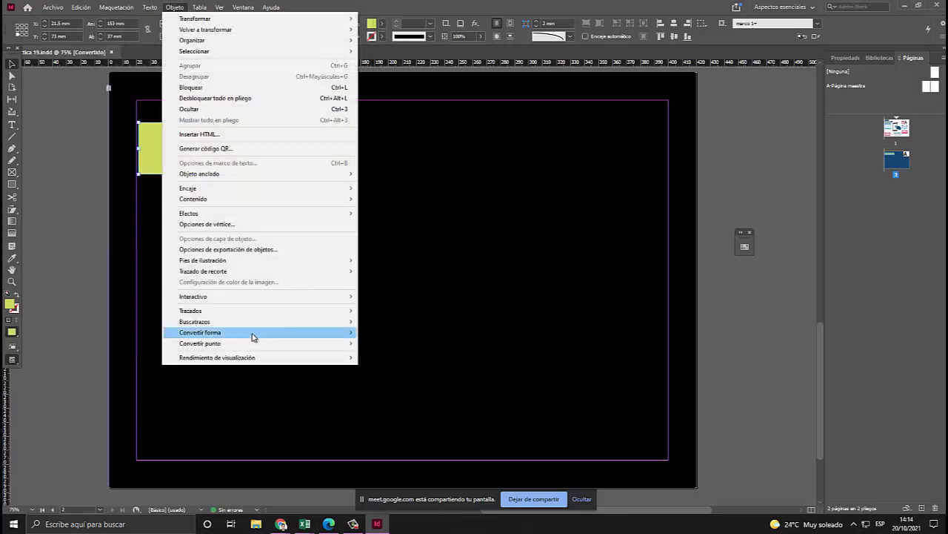
pyautogui.moveTo(253, 329)
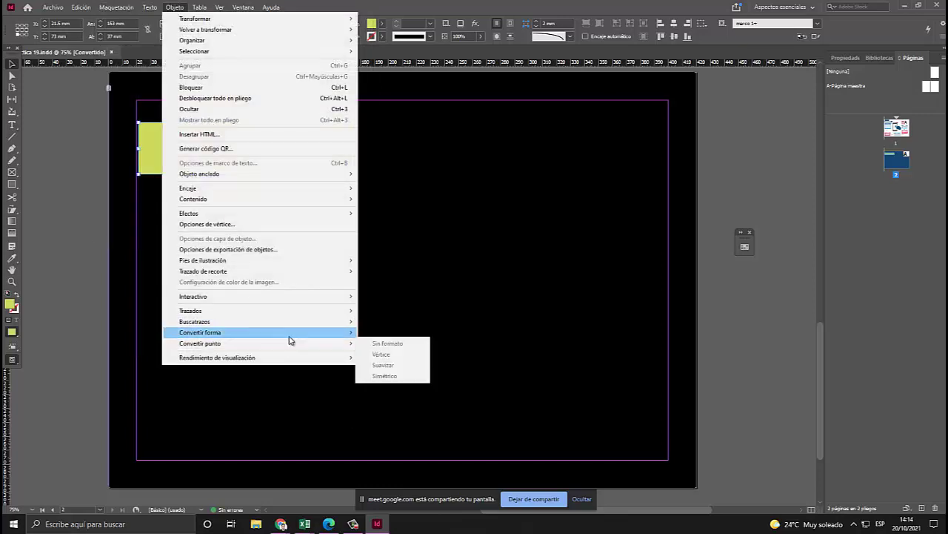
pyautogui.moveTo(289, 338)
pyautogui.click(380, 333)
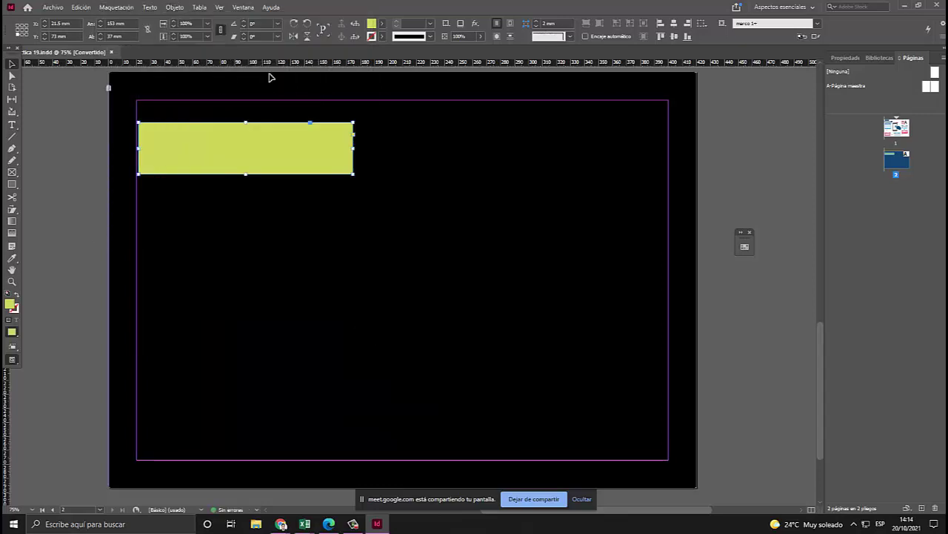
# Move the rectangle's upper-right anchor point inward about 40 mm to give the banner a slanted end, and compare it with the PDF reference.
pyautogui.click(361, 135)
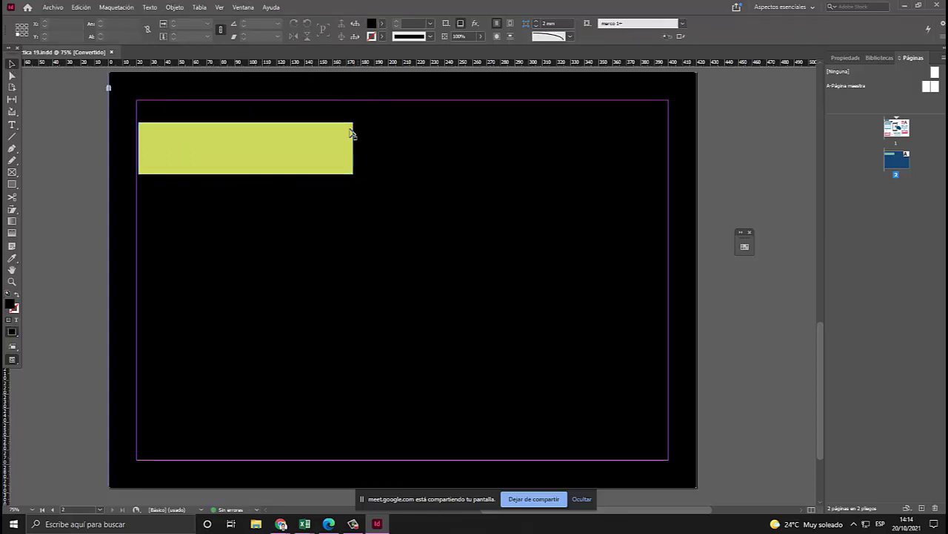
pyautogui.click(353, 132)
pyautogui.moveTo(354, 121); pyautogui.dragTo(353, 120)
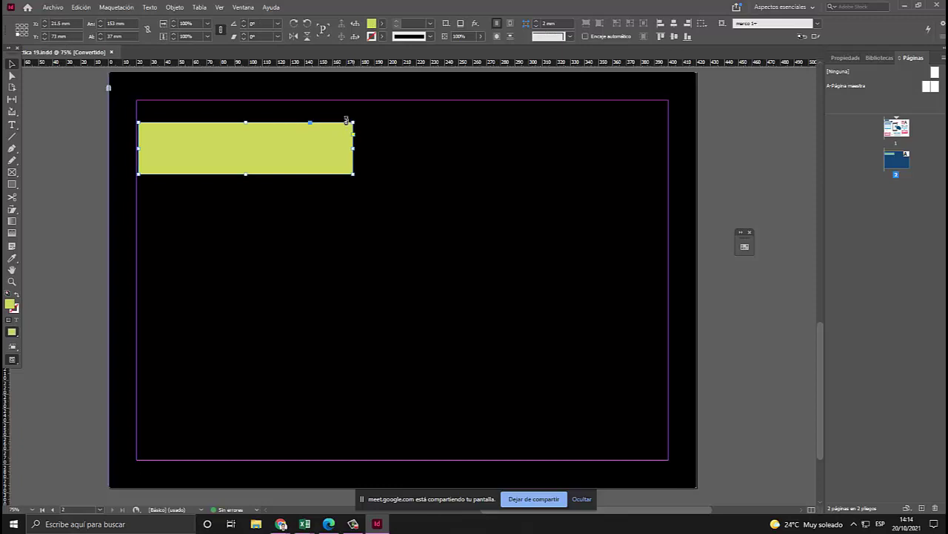
pyautogui.click(12, 74)
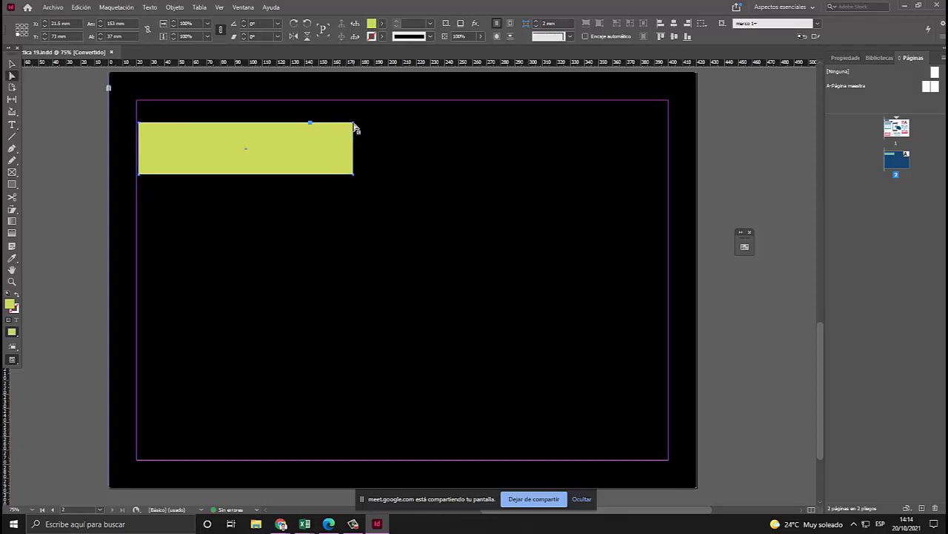
pyautogui.moveTo(354, 130)
pyautogui.mouseDown()
pyautogui.moveTo(344, 130)
pyautogui.moveTo(359, 131)
pyautogui.mouseUp()
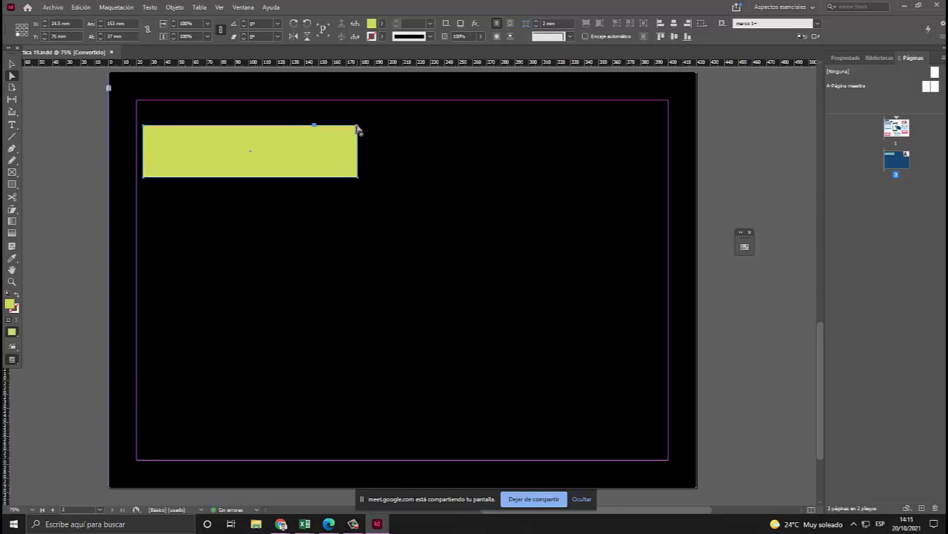
pyautogui.click(358, 126)
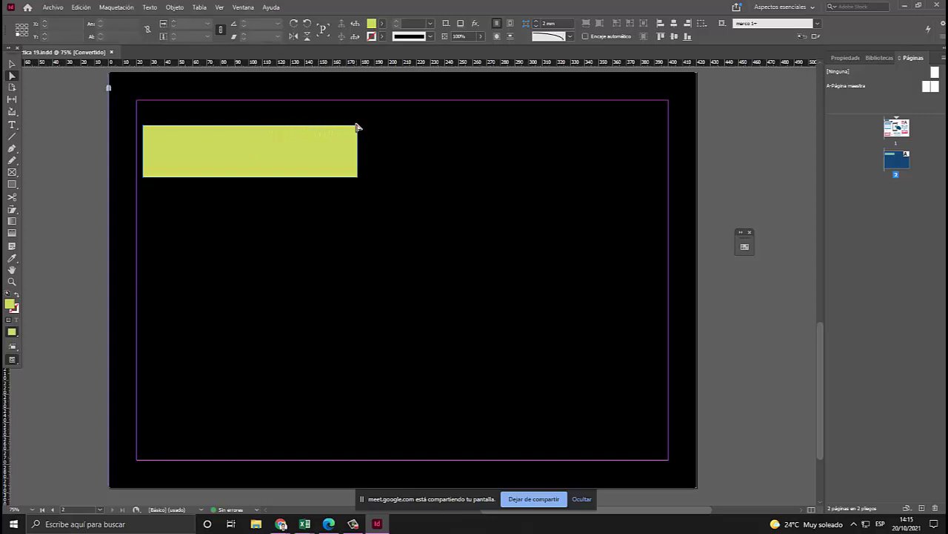
pyautogui.moveTo(358, 126); pyautogui.dragTo(302, 127)
pyautogui.hotkey('alt', 'Tab')
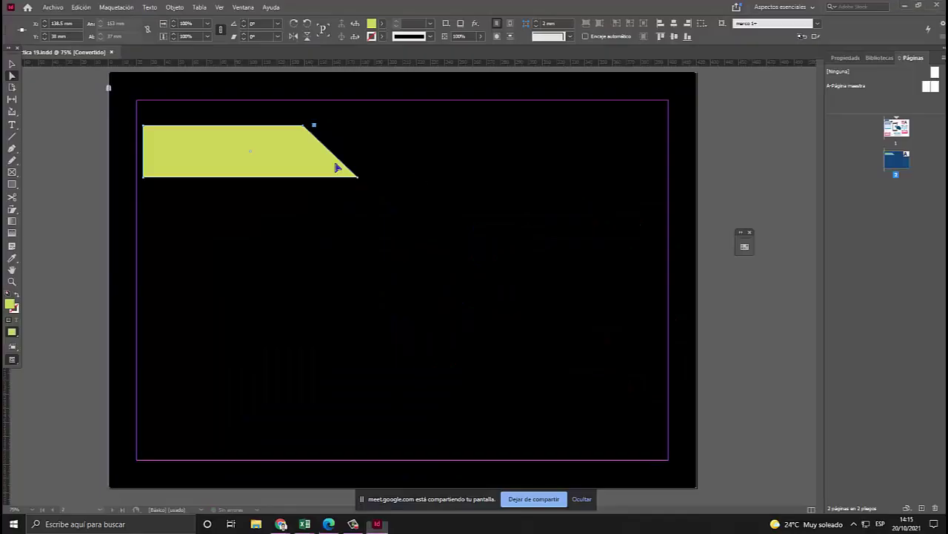
pyautogui.hotkey('alt', 'Tab')
pyautogui.hotkey('alt', 'Tab')
pyautogui.hotkey('alt', 'Tab')
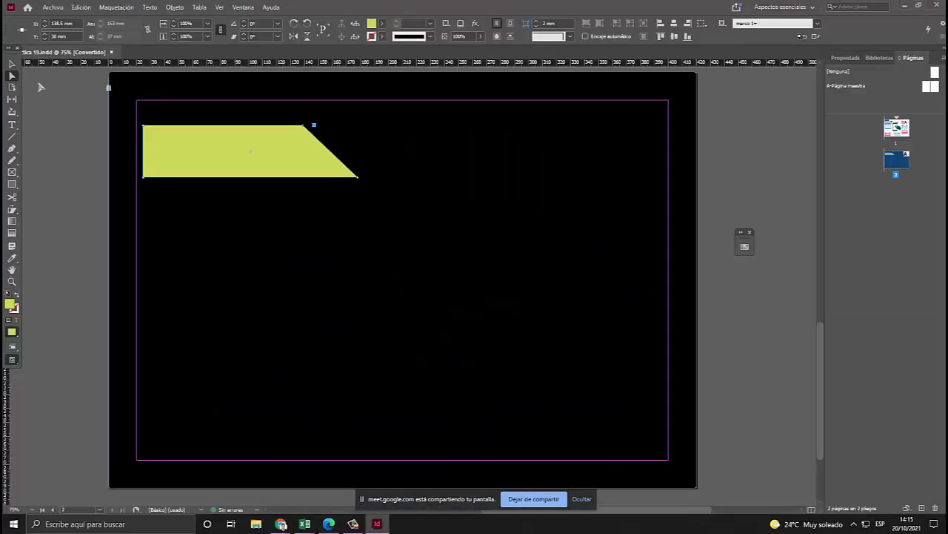
# Resize the slanted banner to about 163 by 30.5 mm and place it just inside the page's left margin.
pyautogui.press('v')
pyautogui.click(345, 159)
pyautogui.moveTo(357, 151); pyautogui.dragTo(466, 152)
pyautogui.moveTo(384, 158); pyautogui.dragTo(383, 158)
pyautogui.moveTo(460, 170); pyautogui.dragTo(365, 161)
pyautogui.hotkey('alt', 'Tab')
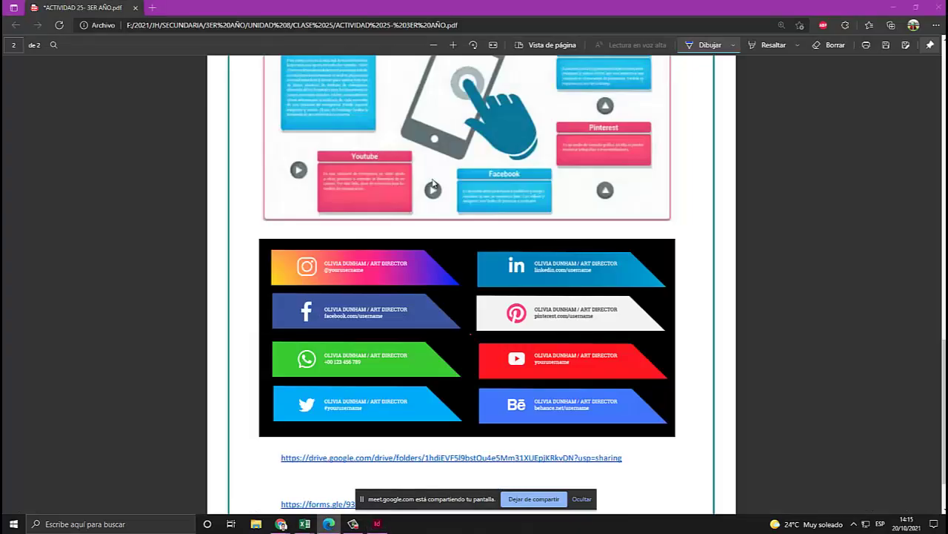
pyautogui.hotkey('alt', 'Tab')
pyautogui.moveTo(267, 154); pyautogui.dragTo(270, 155)
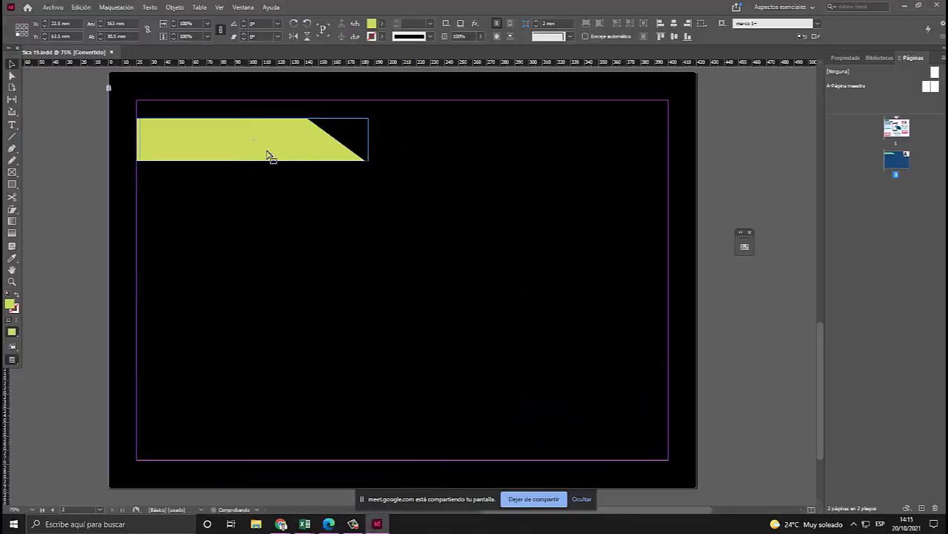
pyautogui.click(338, 206)
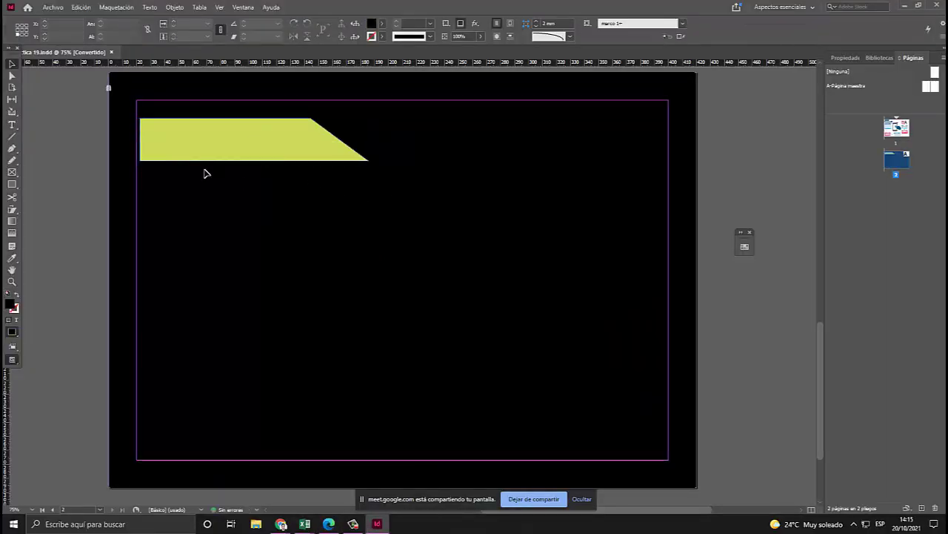
# Draw a rectangle about 147 by 36 mm below the slanted banner and fill it with red ca1d1b.
pyautogui.click(12, 184)
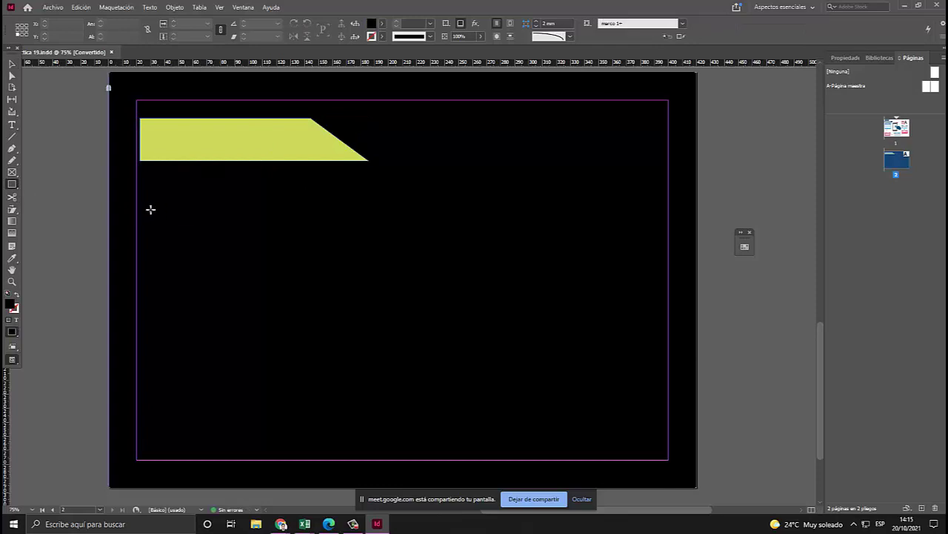
pyautogui.moveTo(150, 210); pyautogui.dragTo(357, 259)
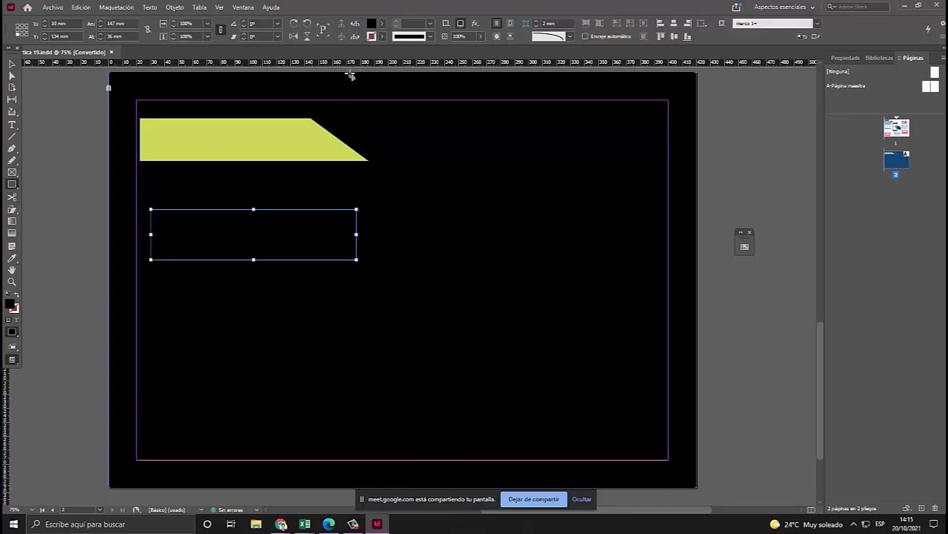
pyautogui.doubleClick(371, 23)
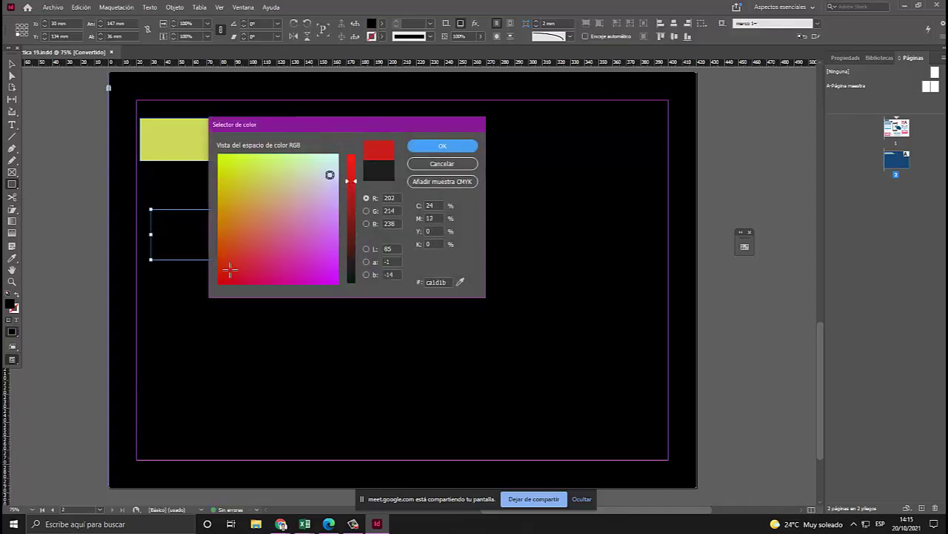
pyautogui.click(443, 146)
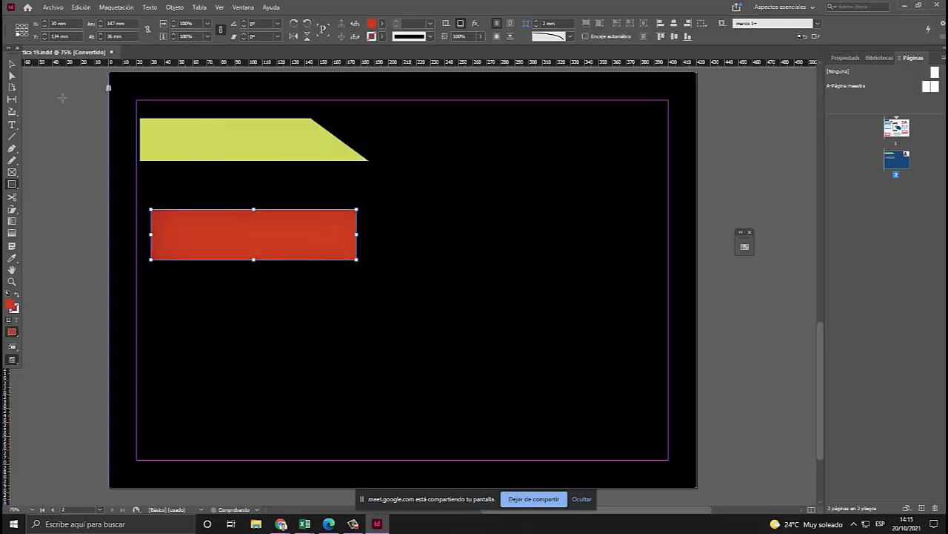
# Convert the red shape to a plain rectangle.
pyautogui.click(10, 77)
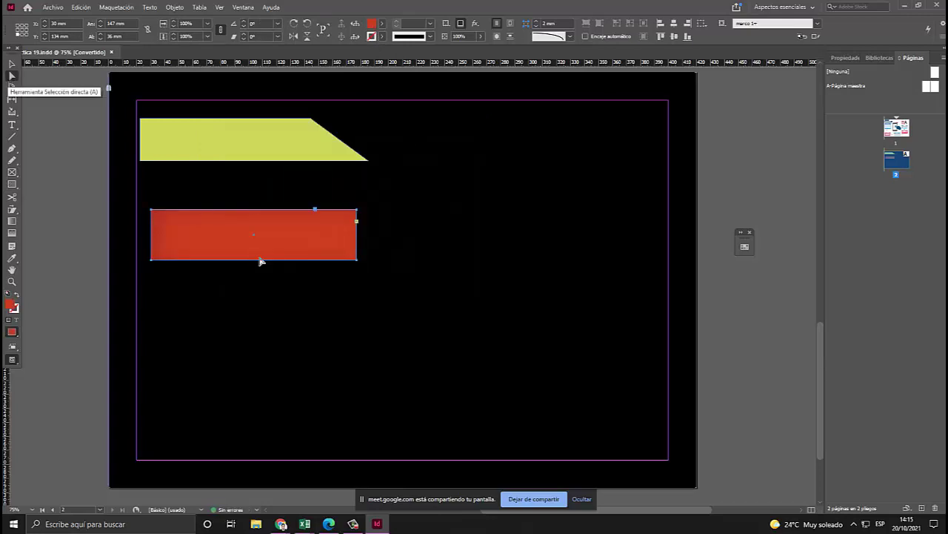
pyautogui.click(356, 526)
pyautogui.click(878, 30)
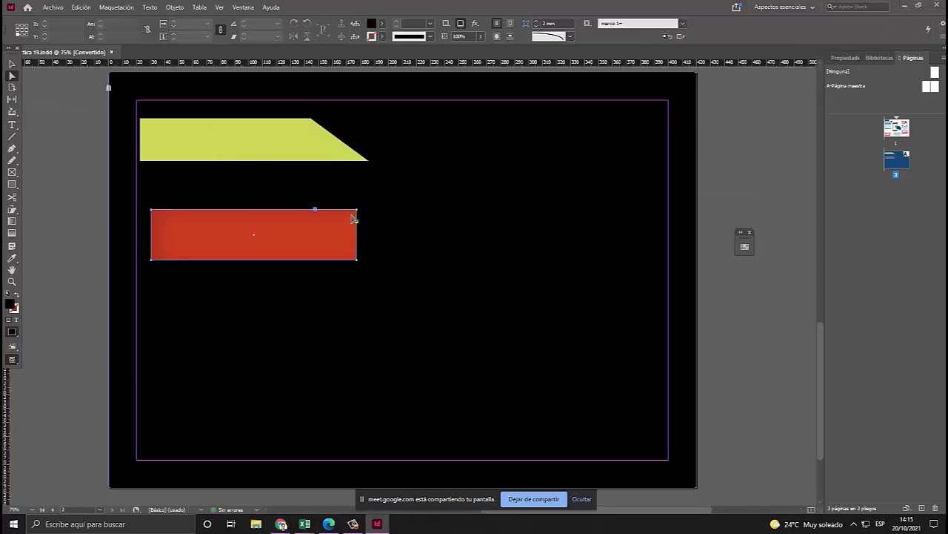
pyautogui.click(106, 8)
pyautogui.moveTo(148, 7)
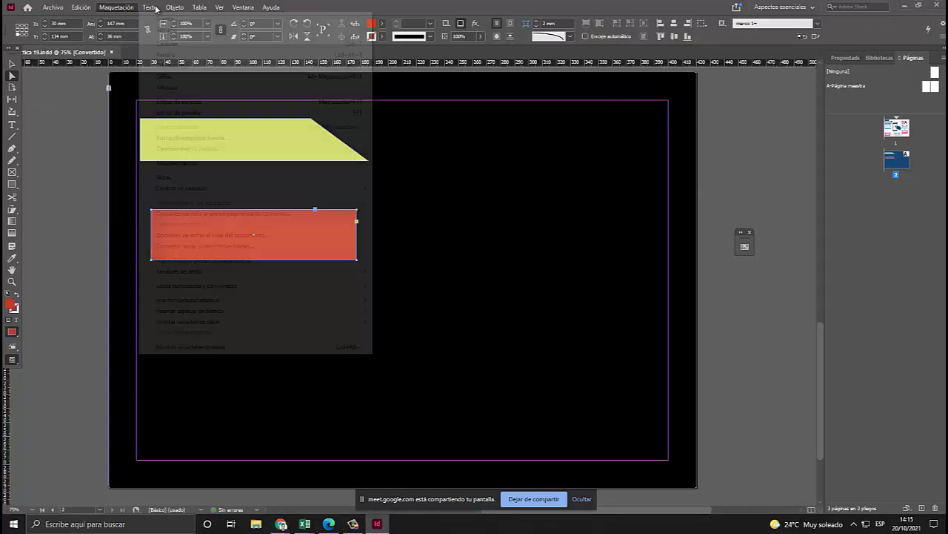
pyautogui.moveTo(233, 333)
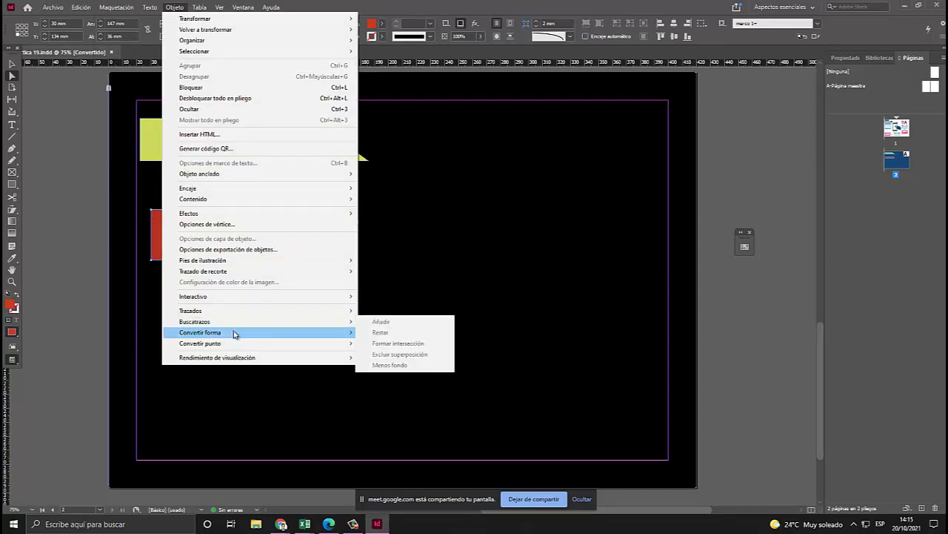
pyautogui.click(396, 333)
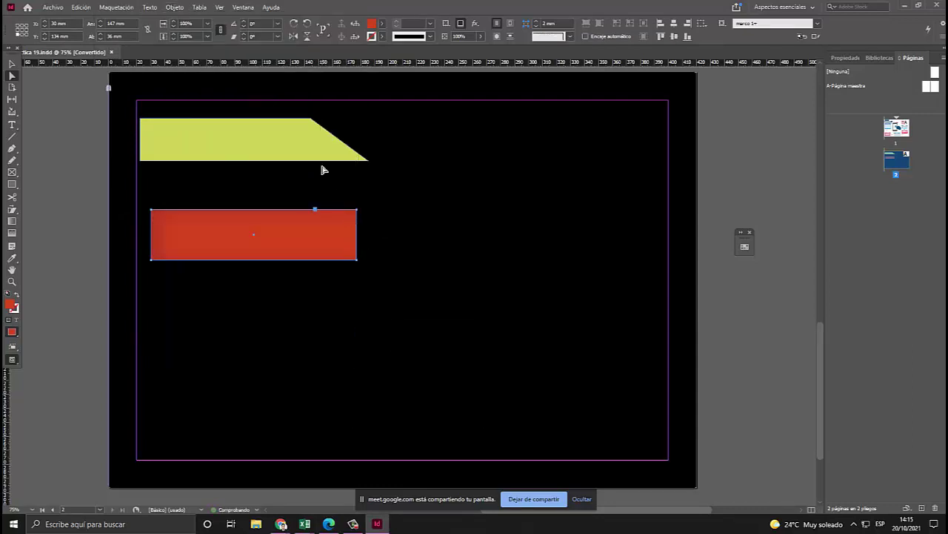
# Move the red rectangle's upper-right anchor point inward about 19 mm to slant its end.
pyautogui.click(372, 216)
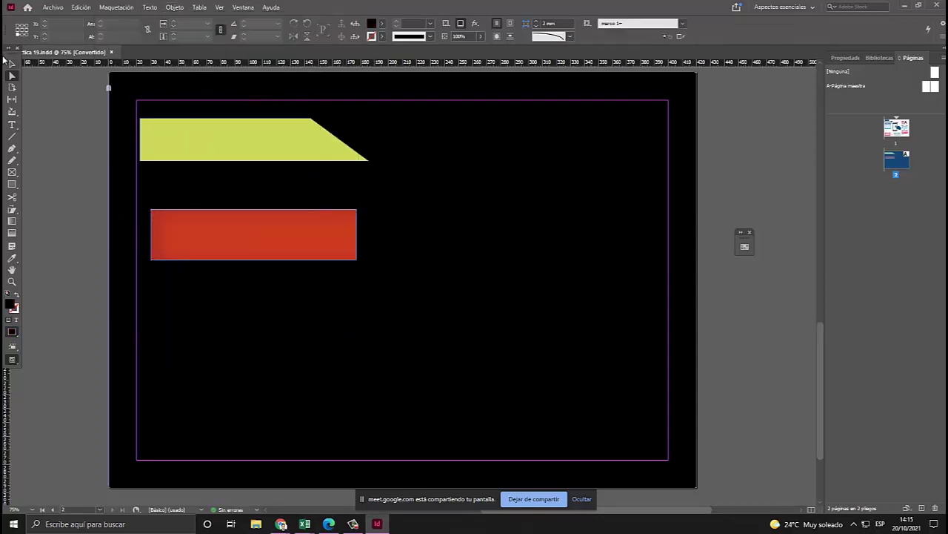
pyautogui.click(356, 219)
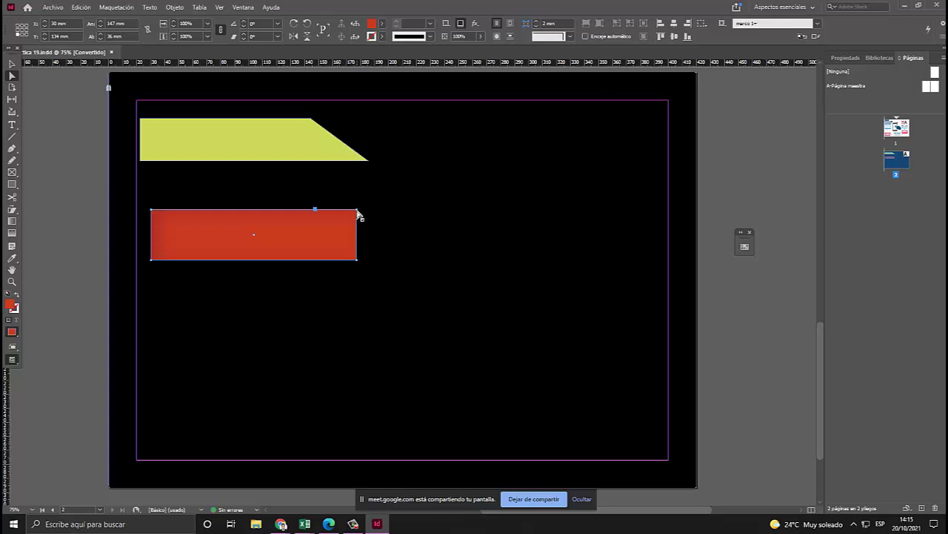
pyautogui.click(358, 214)
pyautogui.click(357, 211)
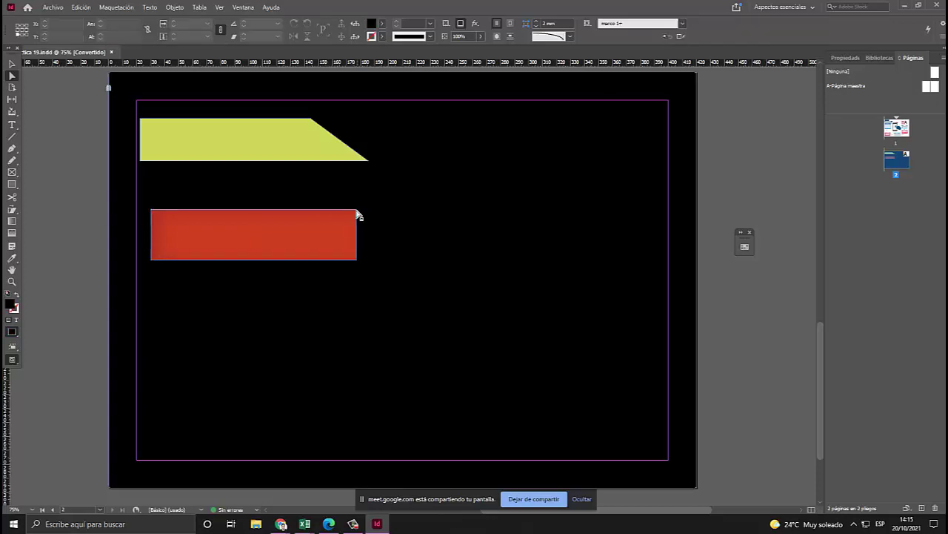
pyautogui.moveTo(358, 213); pyautogui.dragTo(331, 211)
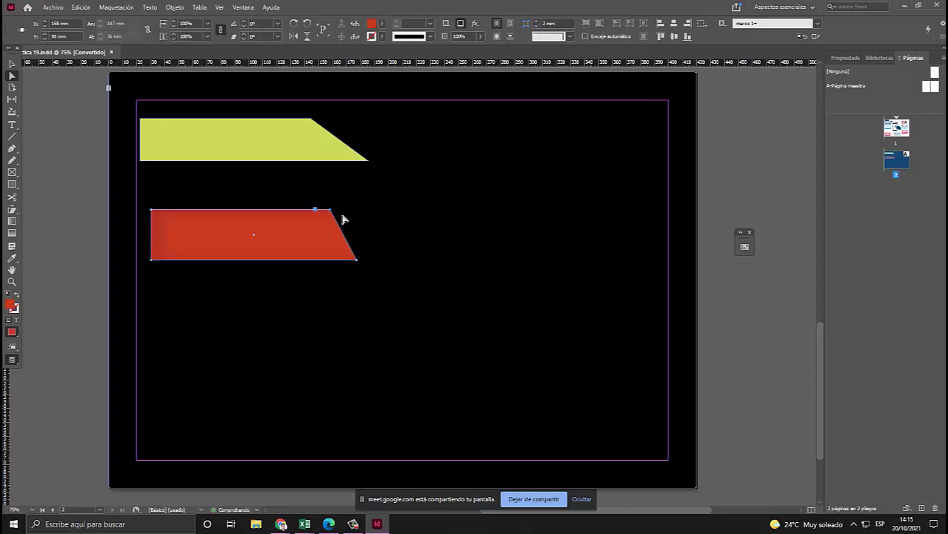
# Delete the red shape's lower-right anchor point and remove the whole shape from the page.
pyautogui.click(370, 264)
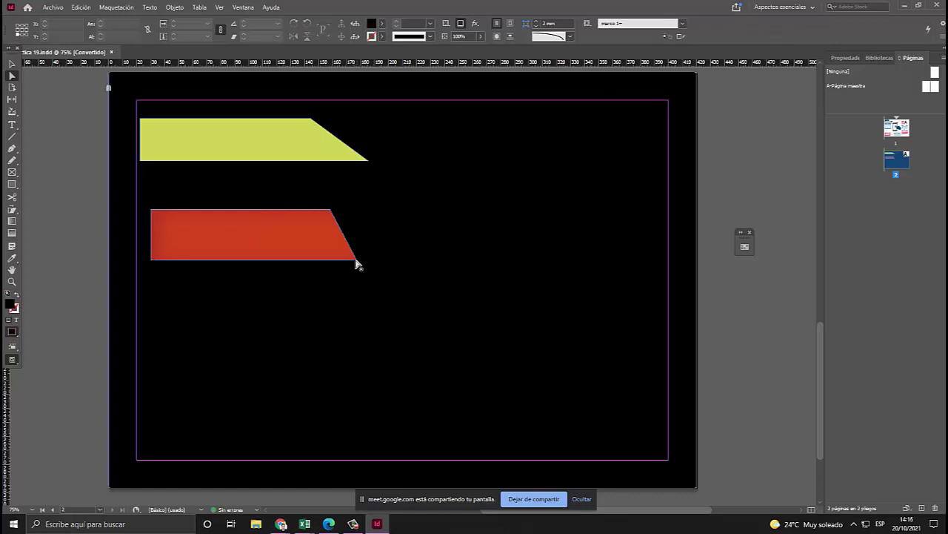
pyautogui.click(356, 263)
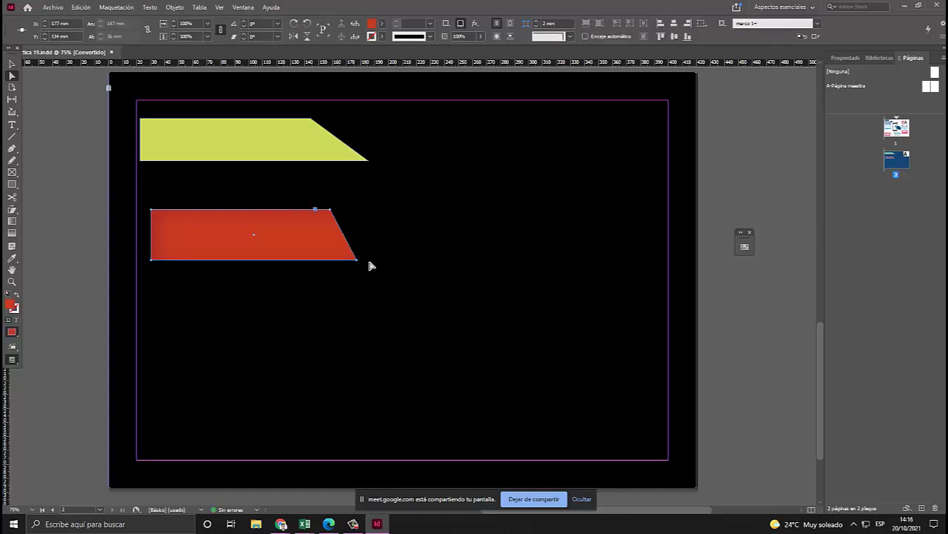
pyautogui.moveTo(357, 260); pyautogui.dragTo(372, 258)
pyautogui.press('Delete')
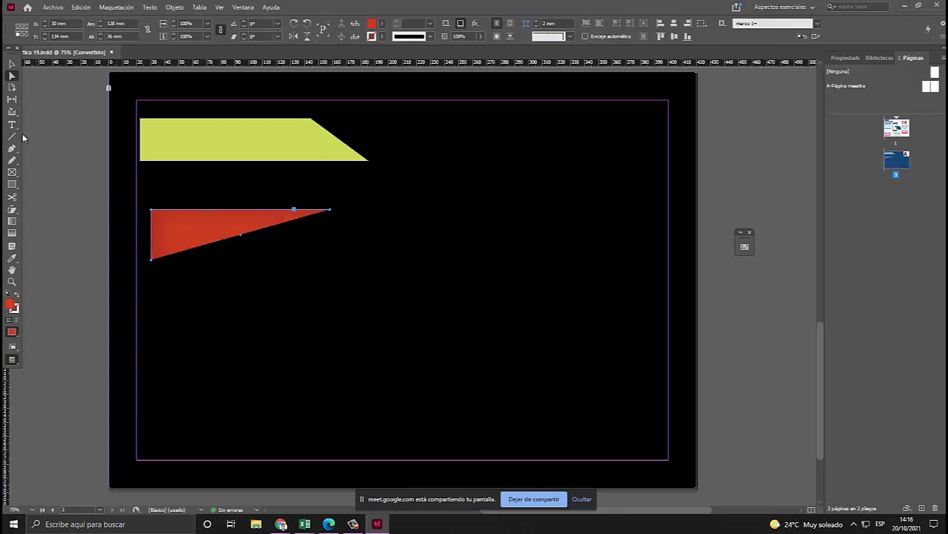
pyautogui.press('v')
pyautogui.press('Delete')
# Align the yellow-green banner with the page's left margin, slightly lower, and compare it with the PDF banners.
pyautogui.moveTo(255, 140); pyautogui.dragTo(259, 146)
pyautogui.click(351, 312)
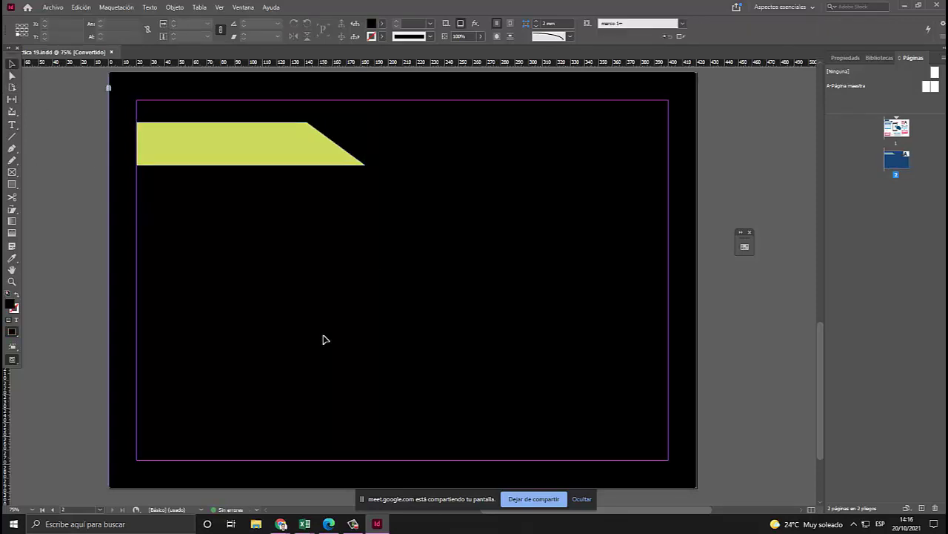
pyautogui.hotkey('alt', 'Tab')
pyautogui.hotkey('alt', 'Tab')
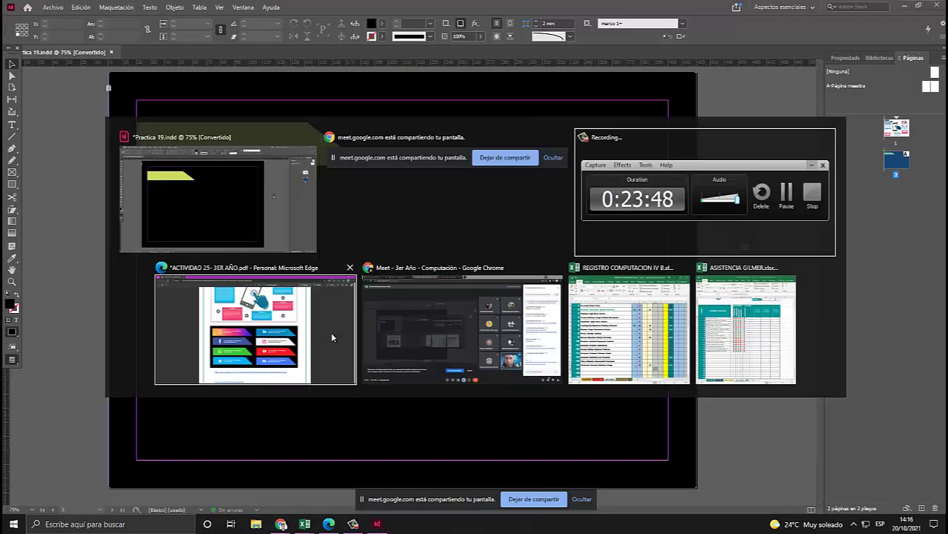
pyautogui.click(330, 524)
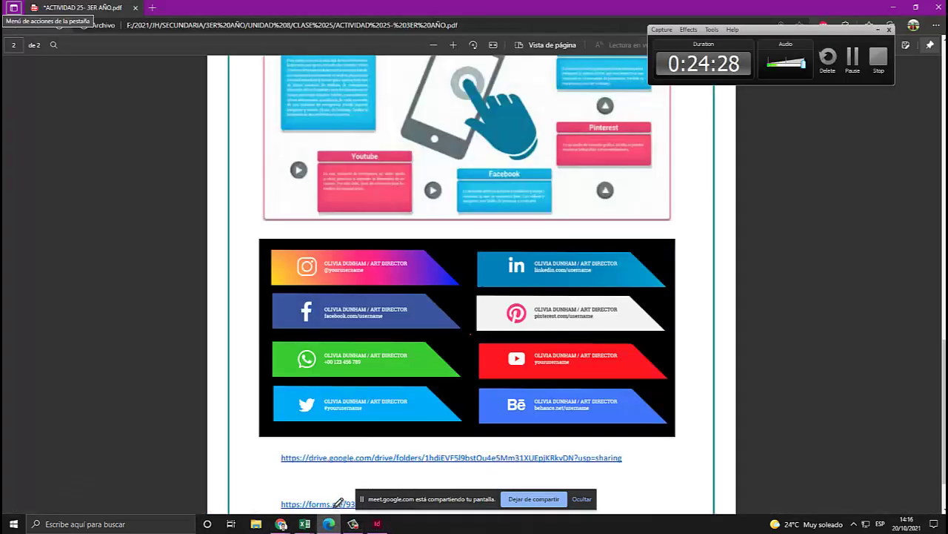
pyautogui.hotkey('alt', 'Tab')
pyautogui.hotkey('alt', 'Tab')
# Duplicate the slanted banner downward along the left margin to build a column of four banners.
pyautogui.click(314, 148)
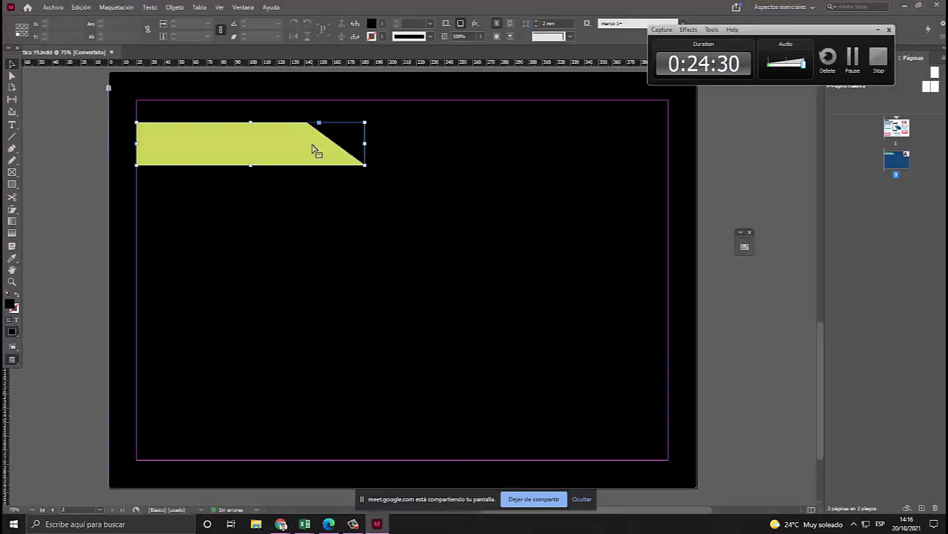
pyautogui.moveTo(294, 144); pyautogui.dragTo(296, 214)
pyautogui.hotkey('alt', 'Tab')
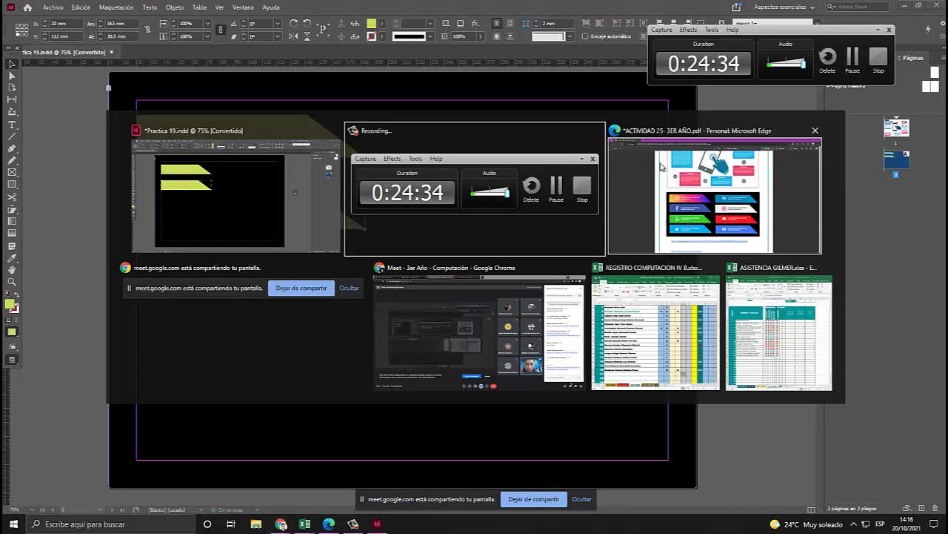
pyautogui.hotkey('alt', 'Tab')
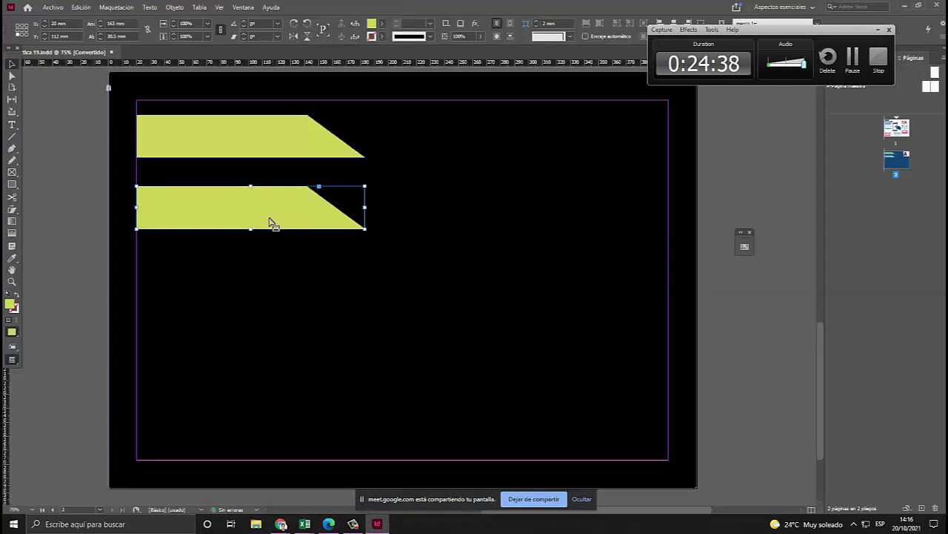
pyautogui.moveTo(272, 229); pyautogui.dragTo(286, 415)
pyautogui.moveTo(260, 282); pyautogui.dragTo(259, 313)
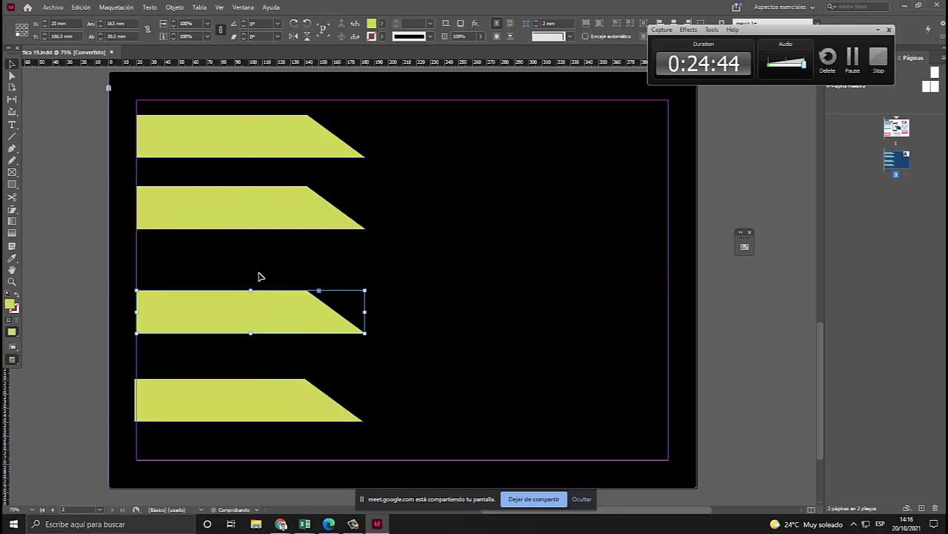
# Move the upper two banners down to even out the spacing in the column.
pyautogui.moveTo(253, 212)
pyautogui.mouseDown()
pyautogui.moveTo(254, 239)
pyautogui.moveTo(253, 231)
pyautogui.mouseUp()
pyautogui.moveTo(226, 136); pyautogui.dragTo(227, 153)
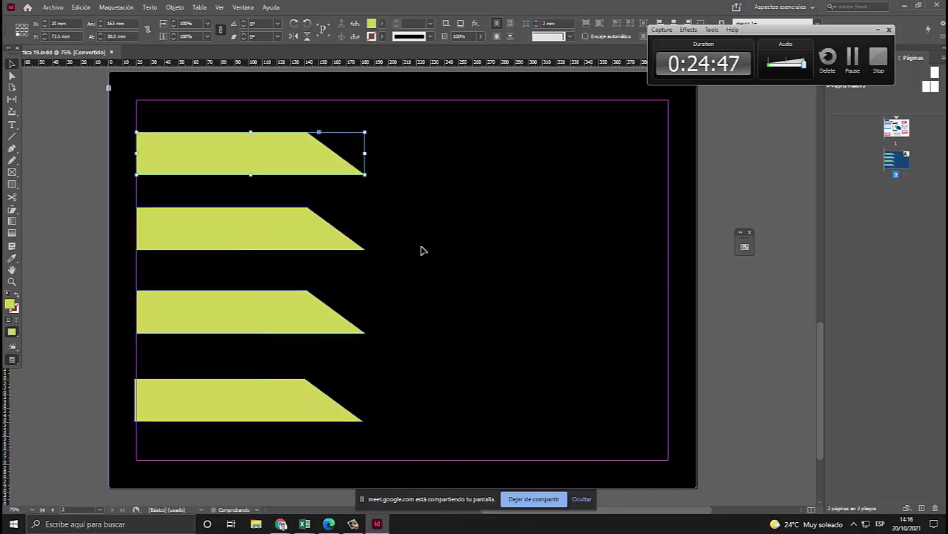
pyautogui.click(420, 249)
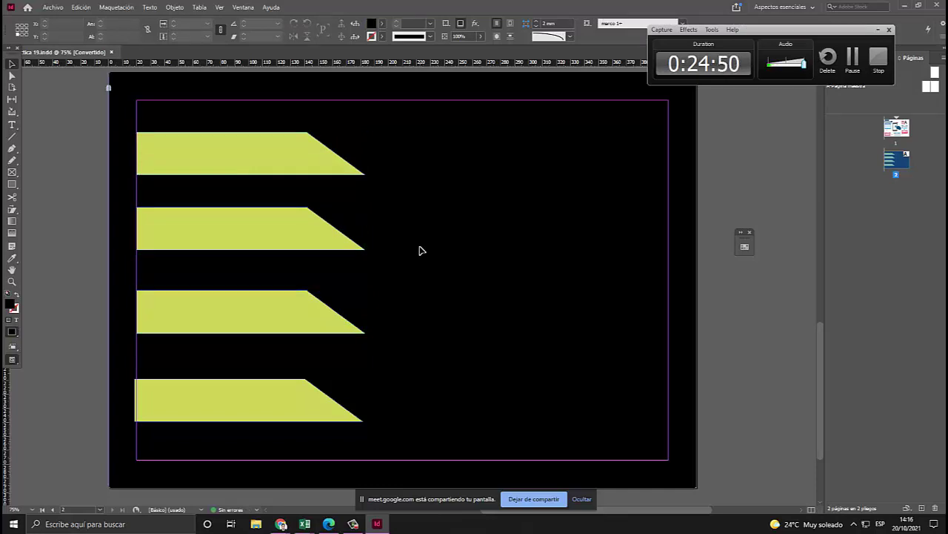
# Check the PDF's Instagram banner and apply a linear white-to-black gradient fill to the top banner.
pyautogui.click(259, 241)
pyautogui.click(247, 163)
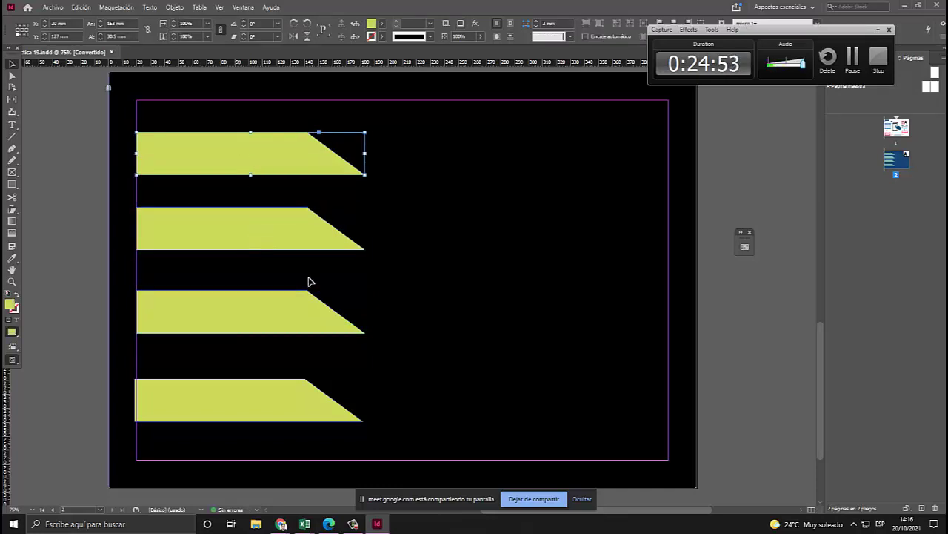
pyautogui.click(329, 525)
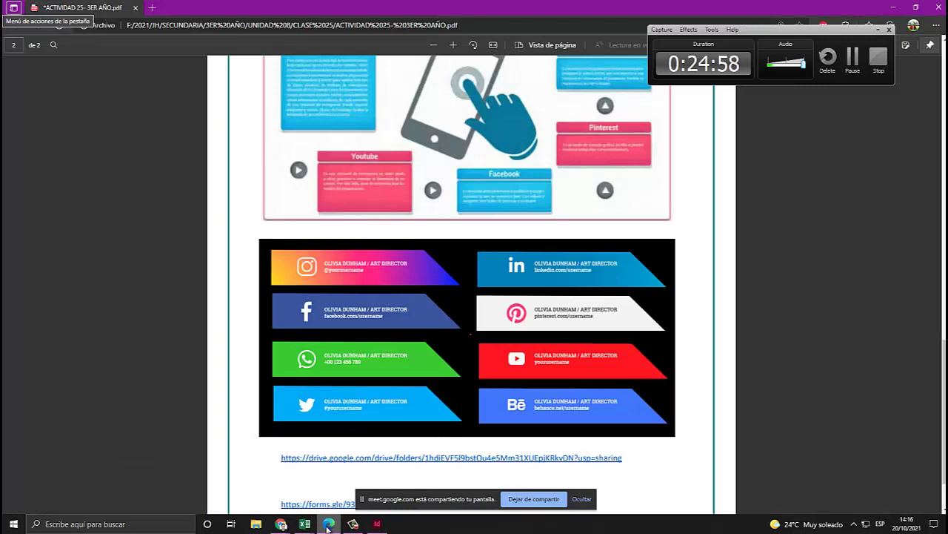
pyautogui.click(326, 526)
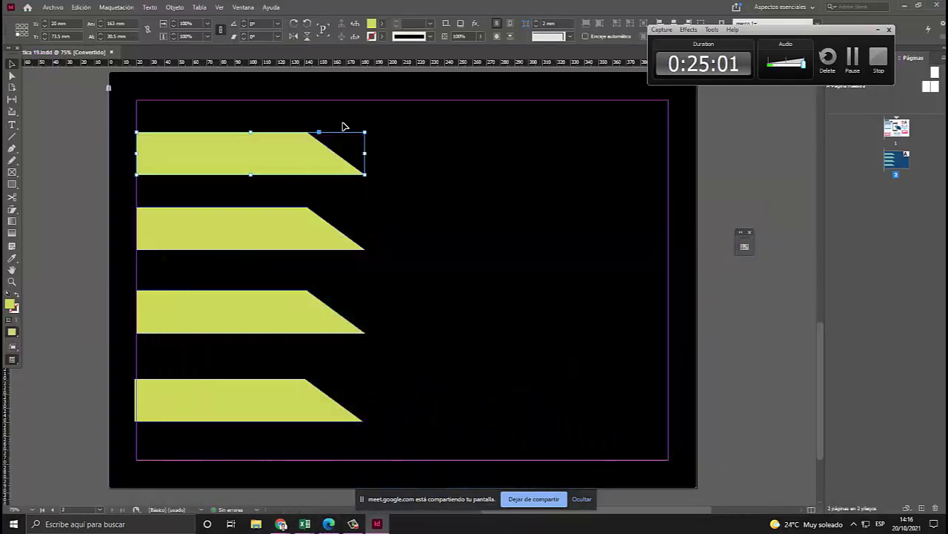
pyautogui.click(878, 30)
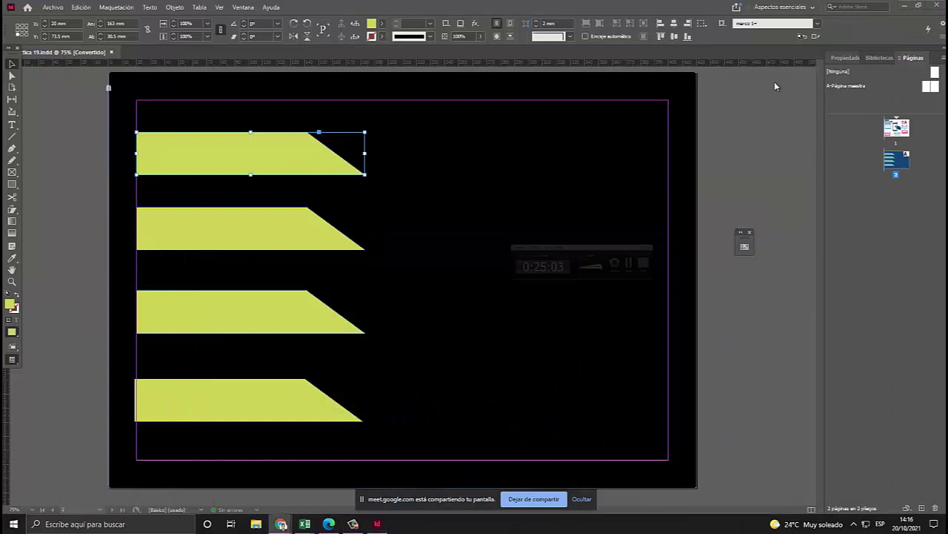
pyautogui.click(242, 7)
pyautogui.moveTo(270, 98)
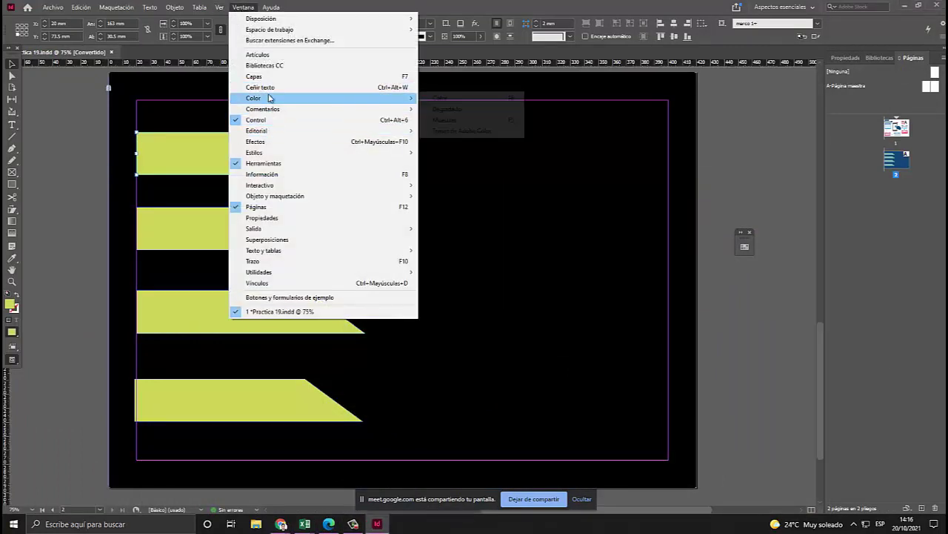
pyautogui.click(450, 109)
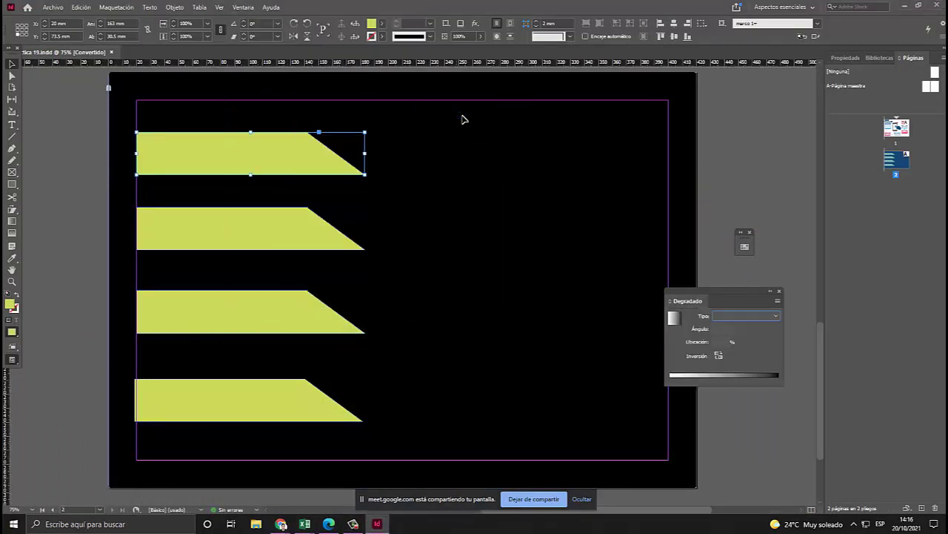
pyautogui.moveTo(703, 296); pyautogui.dragTo(595, 143)
pyautogui.click(611, 225)
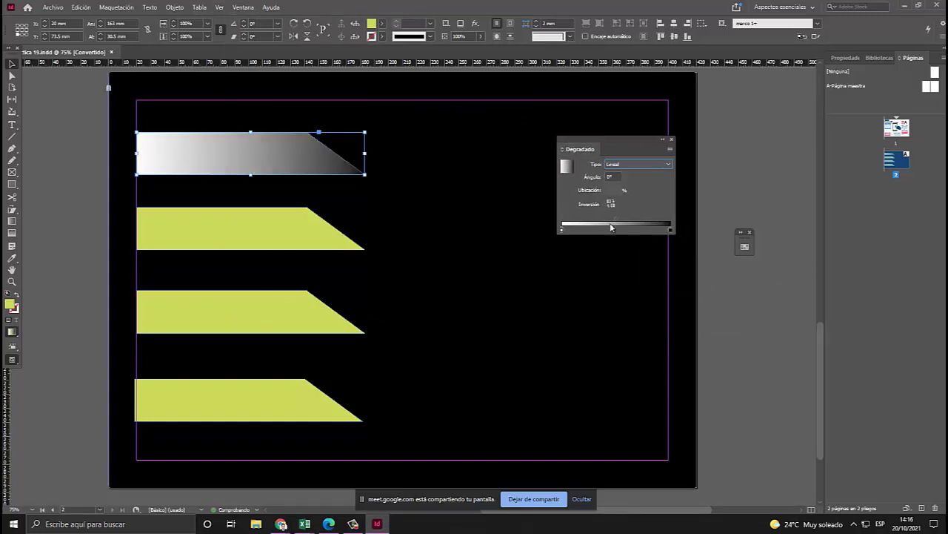
# Show the document's colour swatches and open the gradient options of the new gradient swatch used on the top banner.
pyautogui.rightClick(613, 227)
pyautogui.click(627, 230)
pyautogui.click(243, 6)
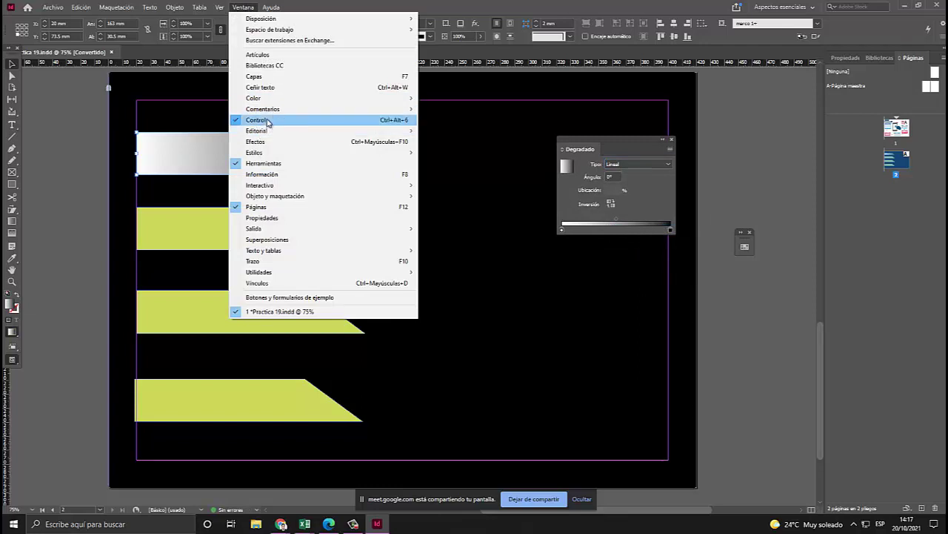
pyautogui.moveTo(292, 99)
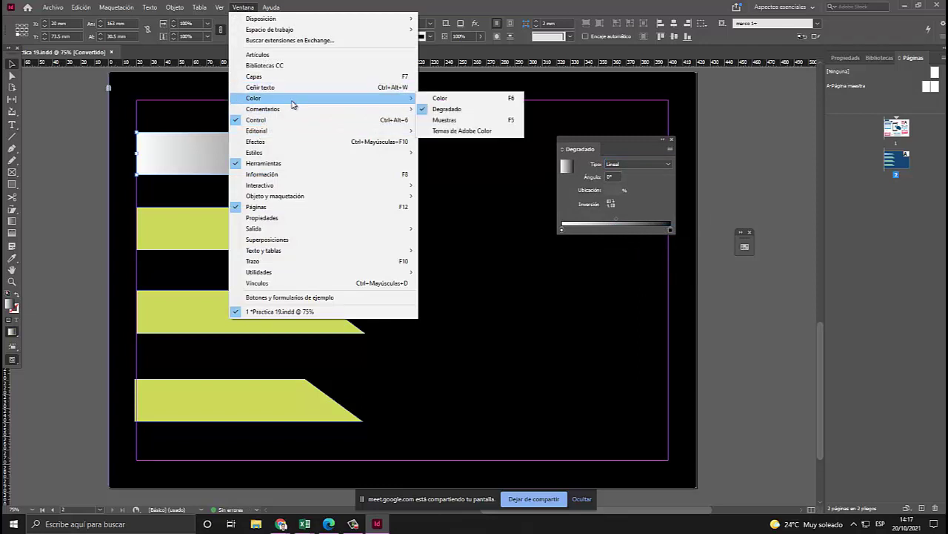
pyautogui.click(439, 120)
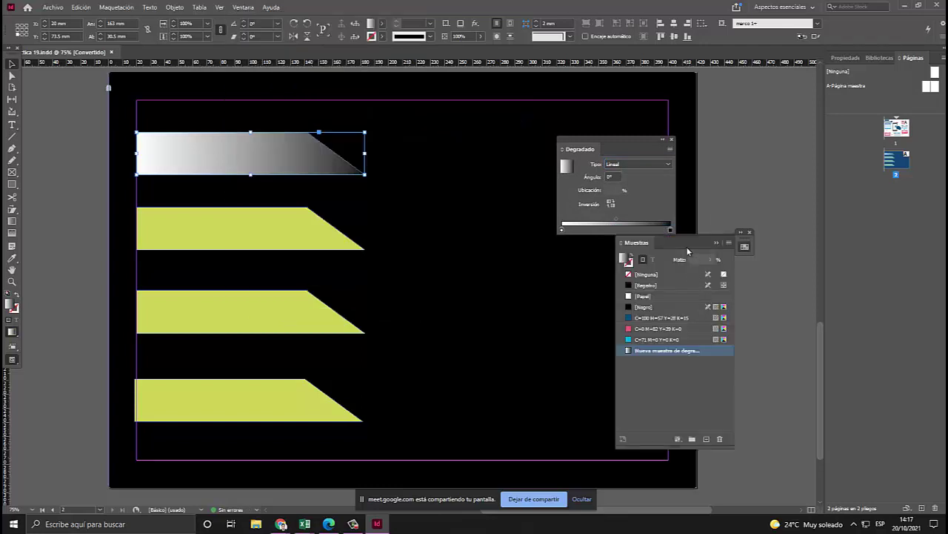
pyautogui.moveTo(688, 252); pyautogui.dragTo(695, 258)
pyautogui.doubleClick(635, 359)
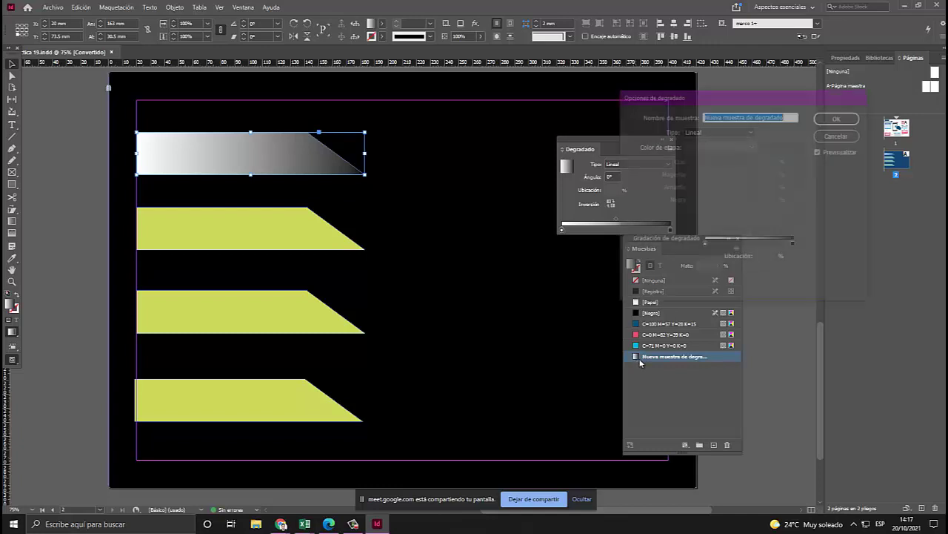
pyautogui.moveTo(673, 99); pyautogui.dragTo(591, 123)
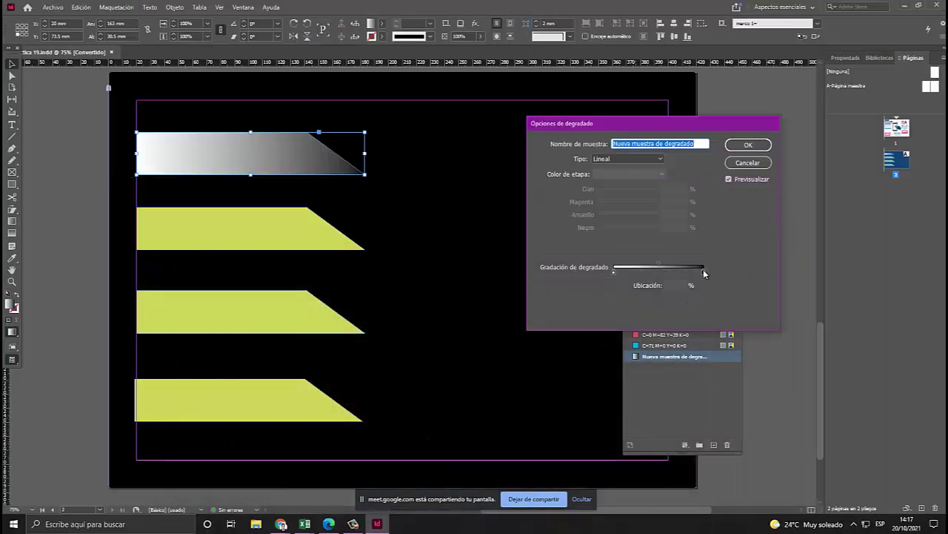
# Set the gradient's end stop to CMYK cyan 79, magenta 47, yellow 0, black 56, and compare it with the PDF's Instagram banner.
pyautogui.click(703, 271)
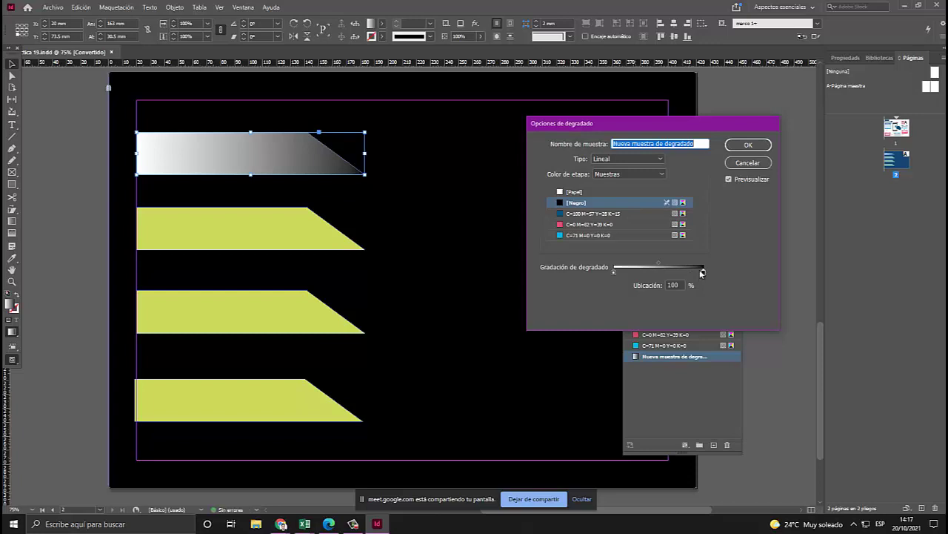
pyautogui.click(626, 174)
pyautogui.click(612, 196)
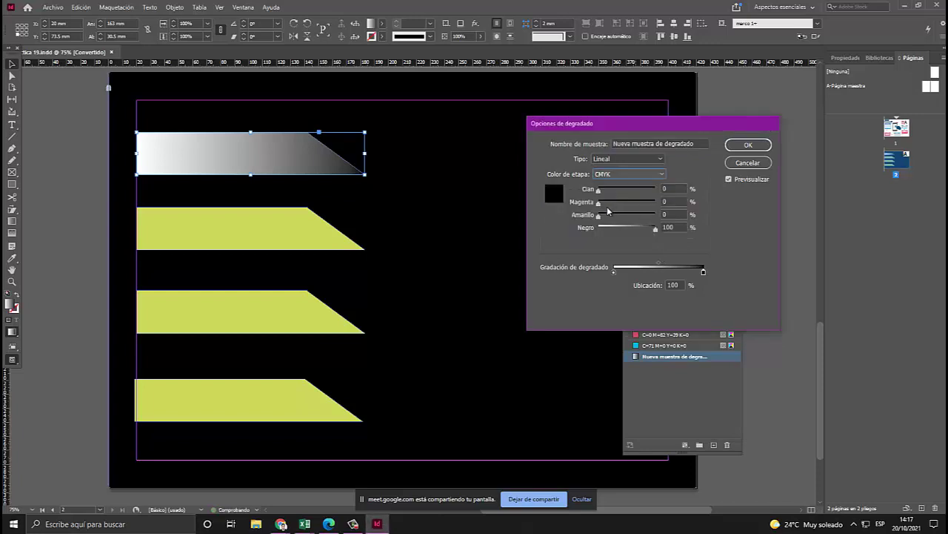
pyautogui.moveTo(599, 203); pyautogui.dragTo(629, 228)
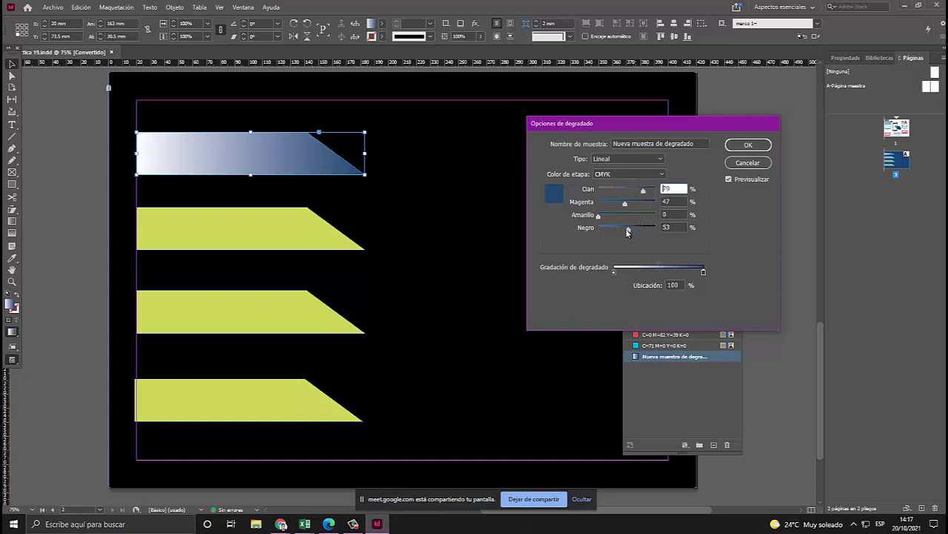
pyautogui.moveTo(627, 230); pyautogui.dragTo(631, 232)
pyautogui.click(328, 524)
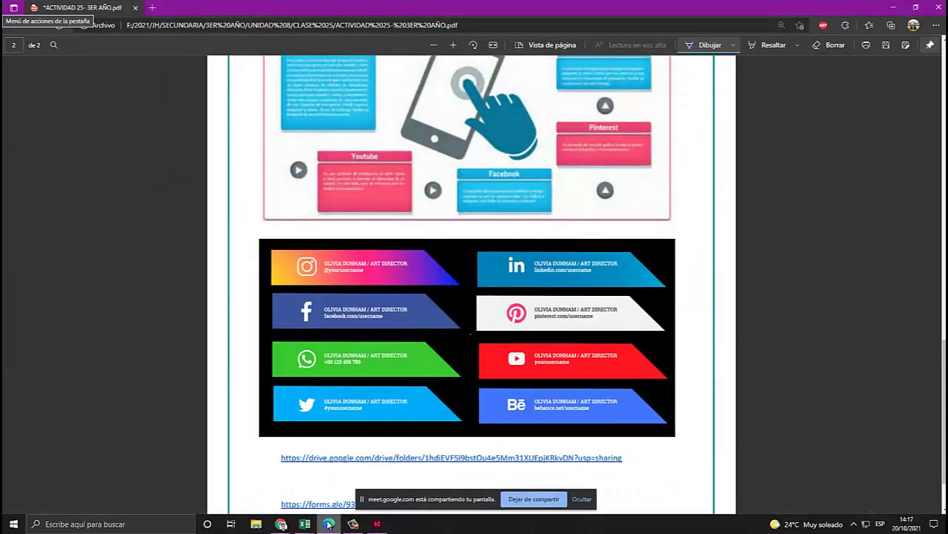
pyautogui.click(328, 524)
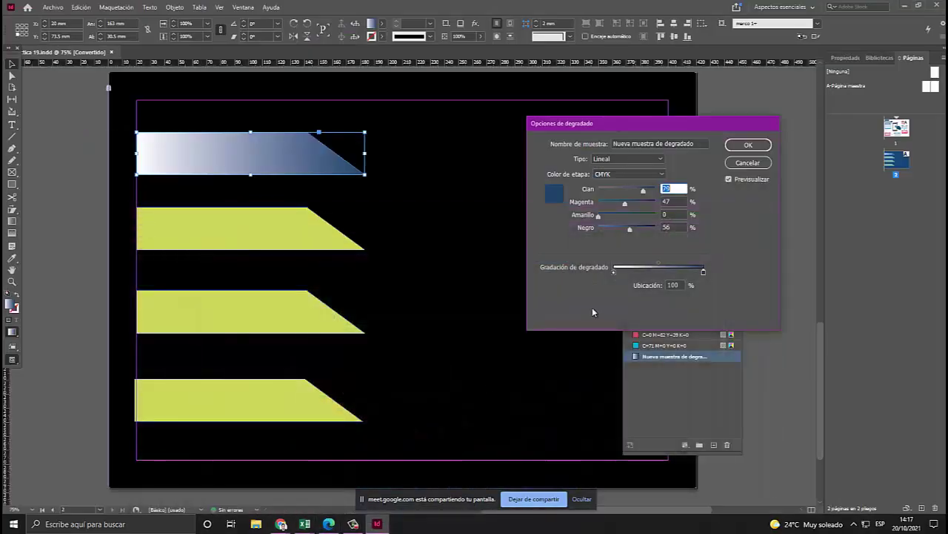
pyautogui.click(337, 523)
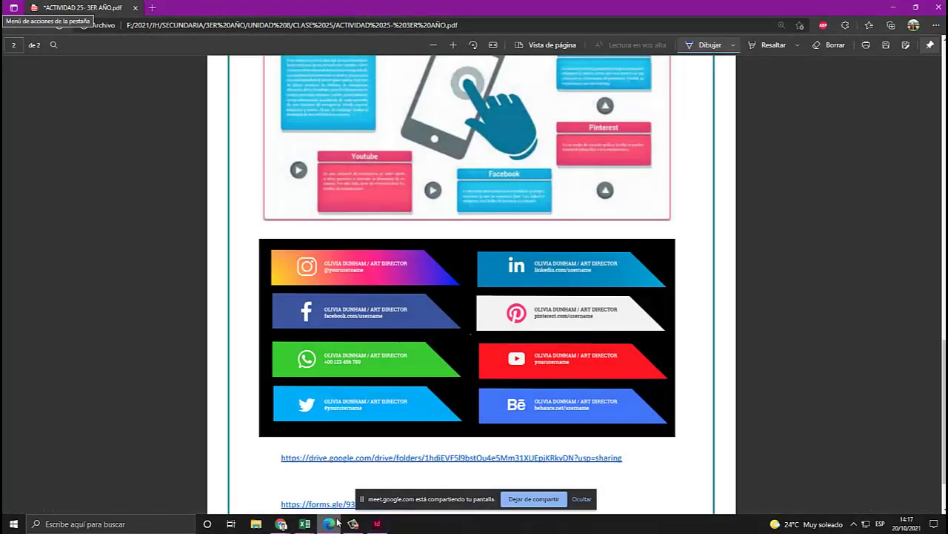
pyautogui.click(337, 523)
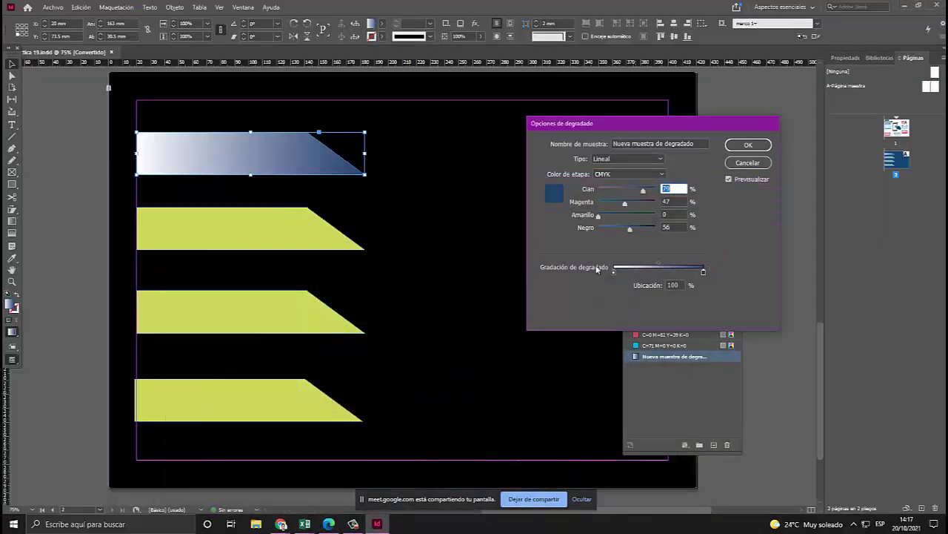
# Add a pink stop with cyan 7, magenta 81, yellow 11, move it near the gradient's centre, and set the midpoint after it to 26.59%.
pyautogui.click(671, 269)
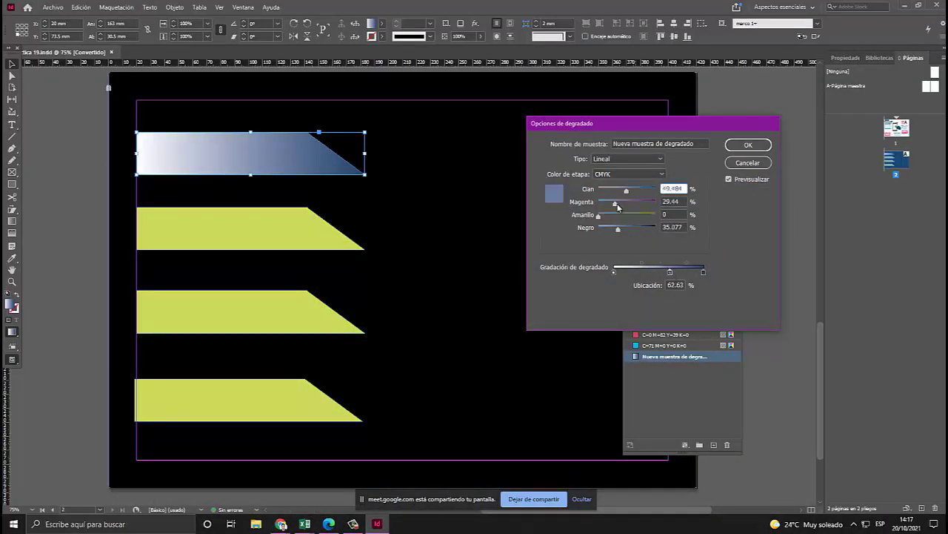
pyautogui.moveTo(619, 204); pyautogui.dragTo(602, 192)
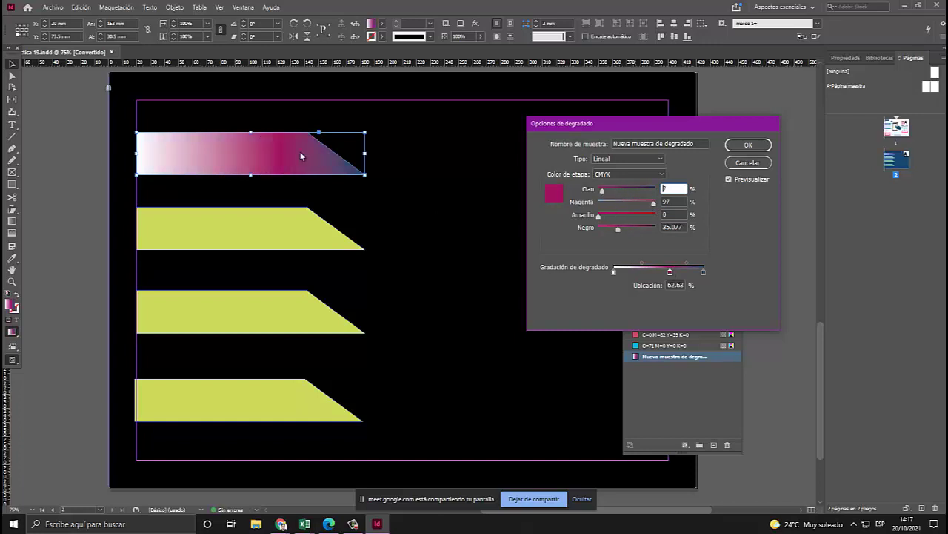
pyautogui.moveTo(647, 208); pyautogui.dragTo(642, 207)
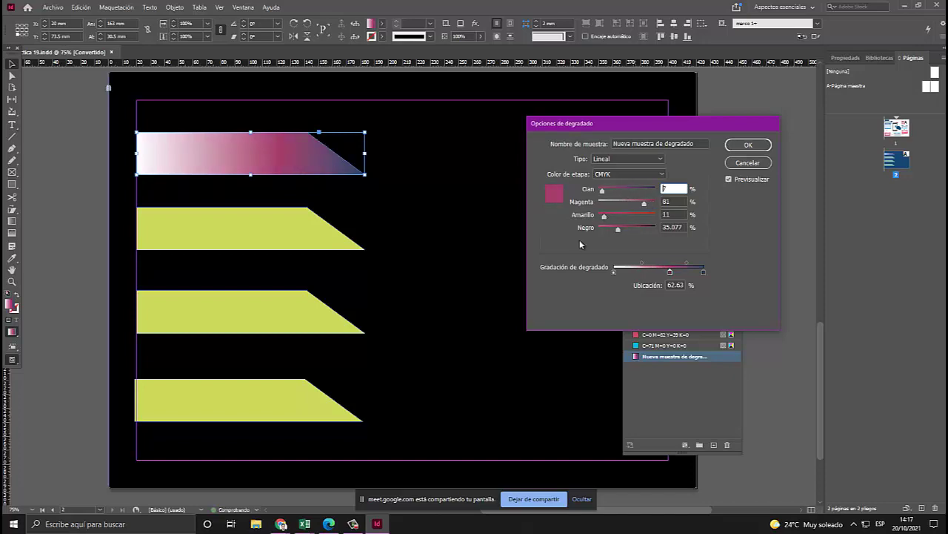
pyautogui.click(330, 521)
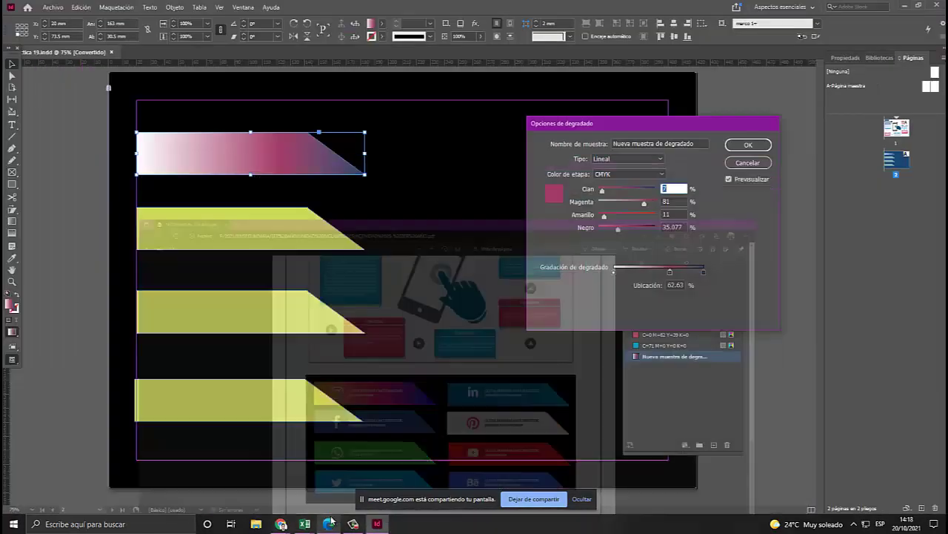
pyautogui.click(329, 520)
pyautogui.moveTo(670, 273)
pyautogui.mouseDown()
pyautogui.moveTo(659, 271)
pyautogui.moveTo(671, 265)
pyautogui.mouseUp()
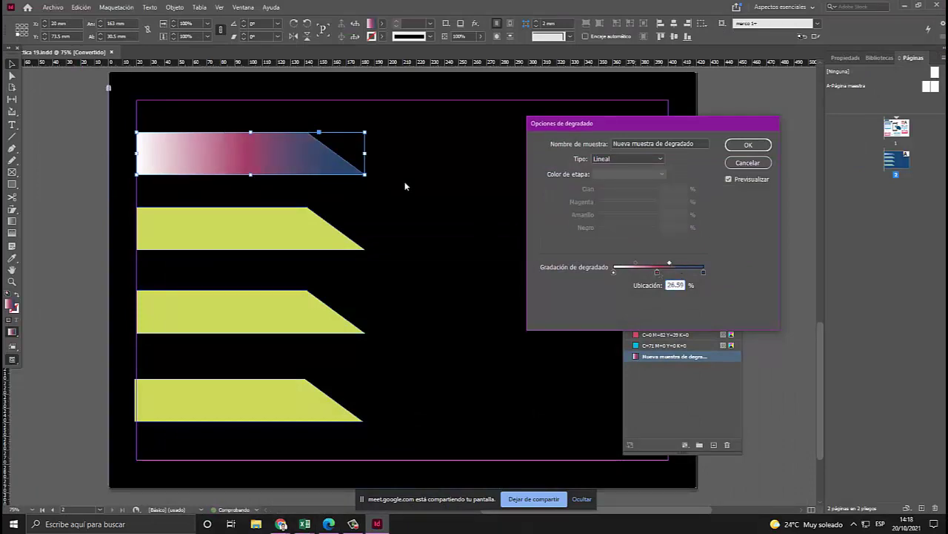
# Set the gradient's start stop to orange with magenta 71 and yellow 68, checking it against the PDF's Instagram banner.
pyautogui.click(330, 522)
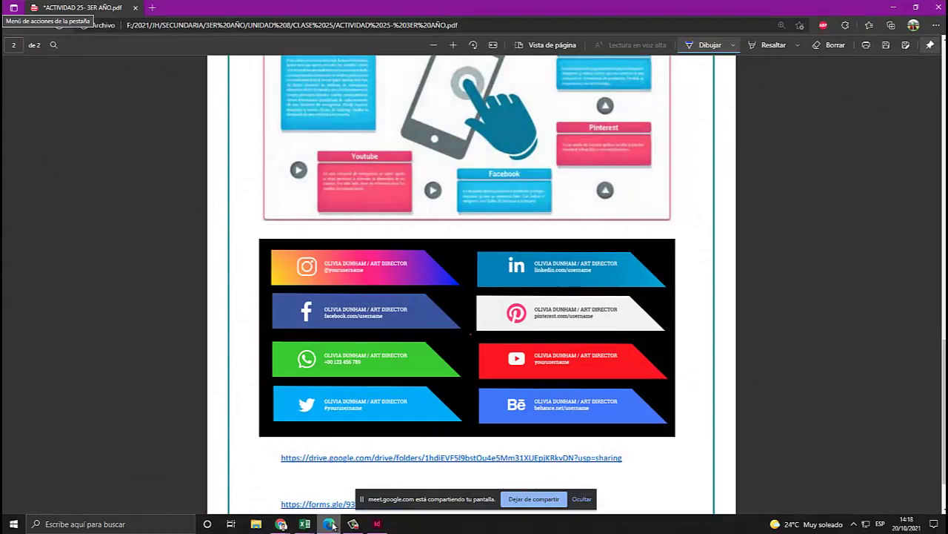
pyautogui.click(330, 523)
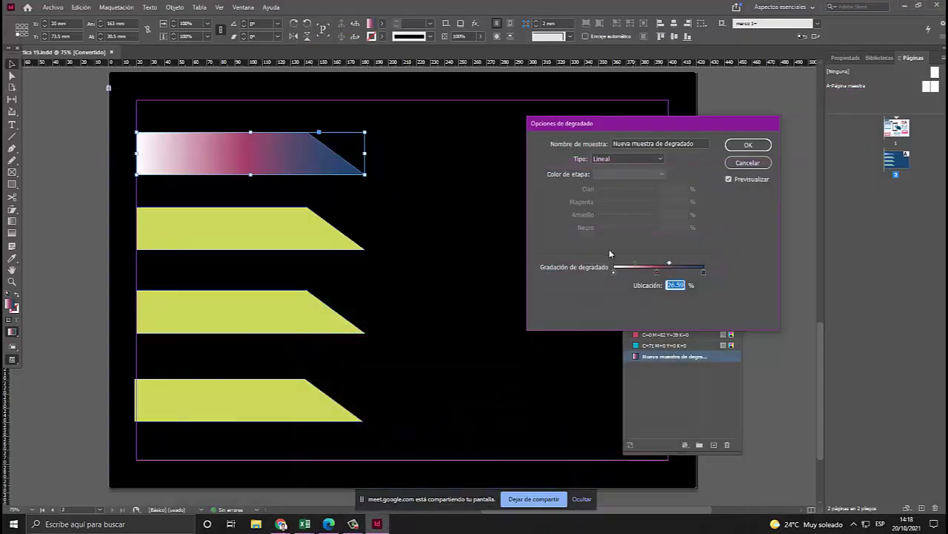
pyautogui.click(614, 273)
pyautogui.moveTo(599, 215); pyautogui.dragTo(639, 203)
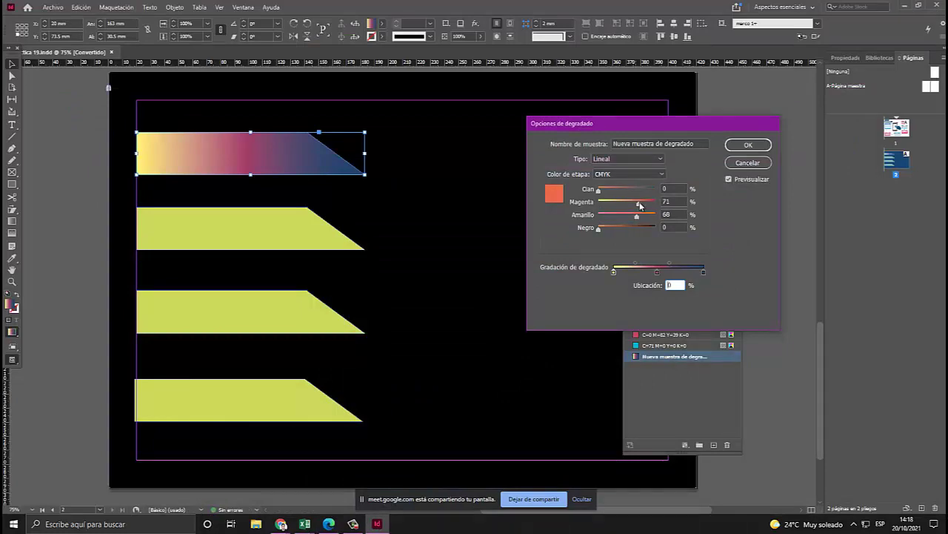
pyautogui.click(333, 522)
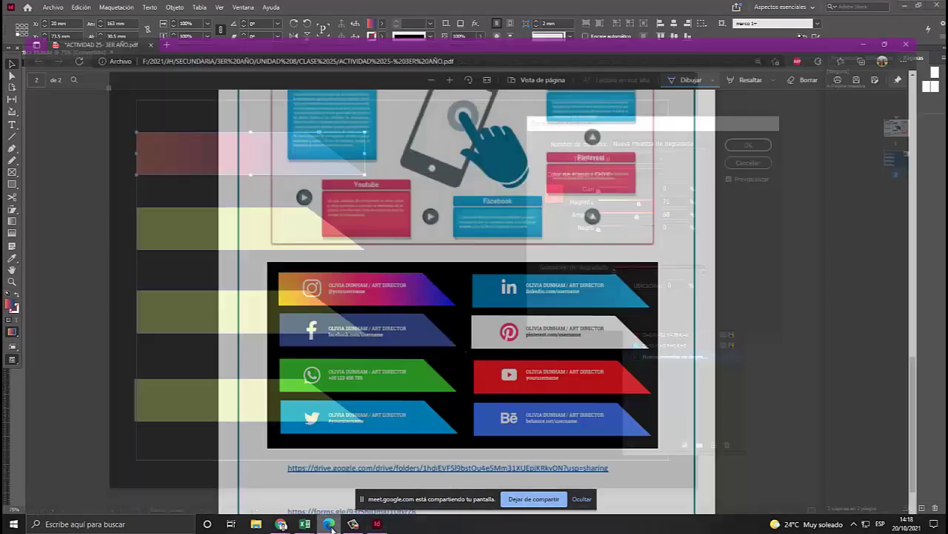
pyautogui.click(331, 522)
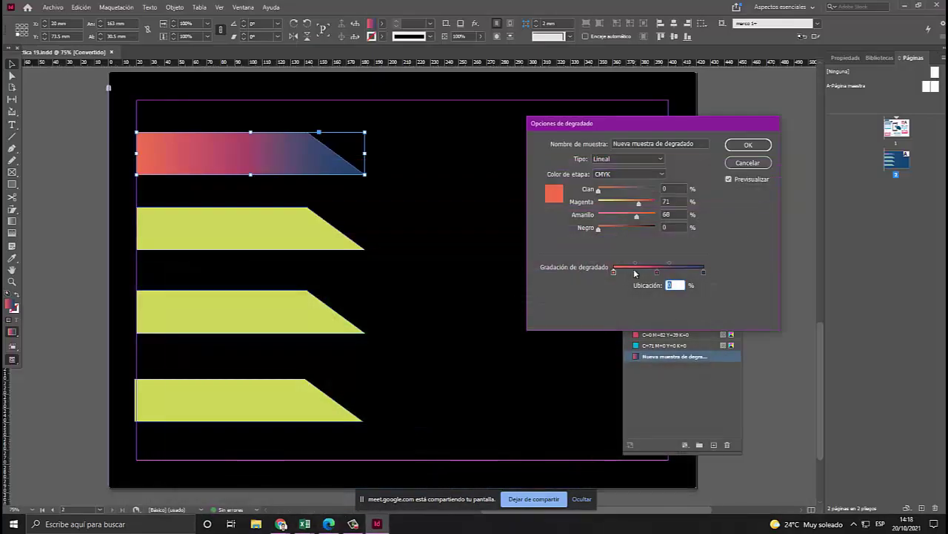
# Add a red stop at 23.62% of the gradient with magenta 94, yellow 87 and black 0.
pyautogui.click(634, 273)
pyautogui.moveTo(623, 217); pyautogui.dragTo(598, 230)
pyautogui.moveTo(641, 203); pyautogui.dragTo(653, 203)
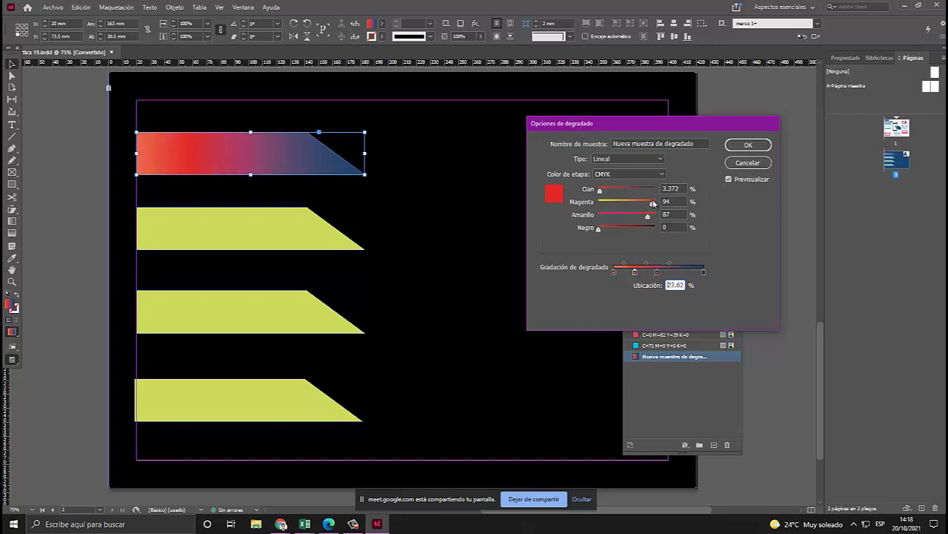
# Set the blue end stop to cyan 100 and magenta 62, add some yellow, reduce its black, and confirm the gradient.
pyautogui.click(704, 272)
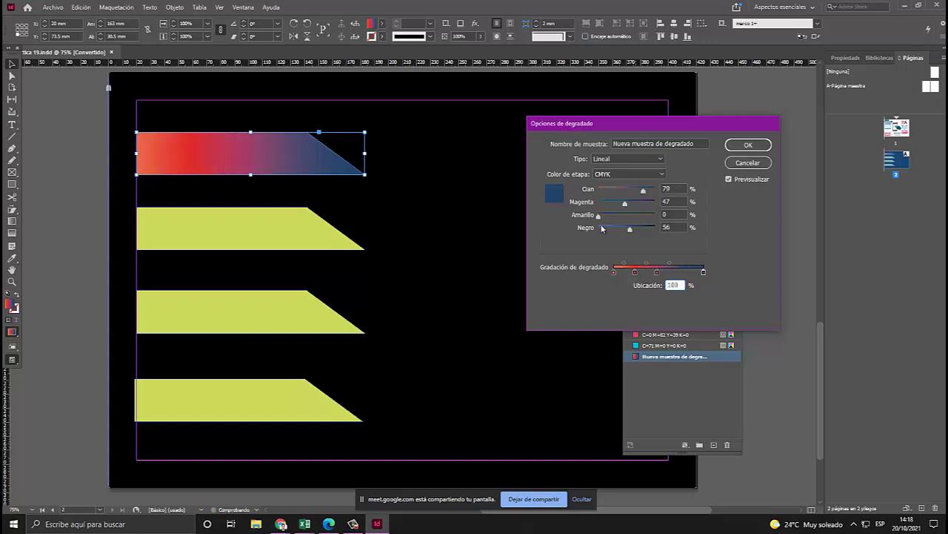
pyautogui.moveTo(635, 231); pyautogui.dragTo(655, 190)
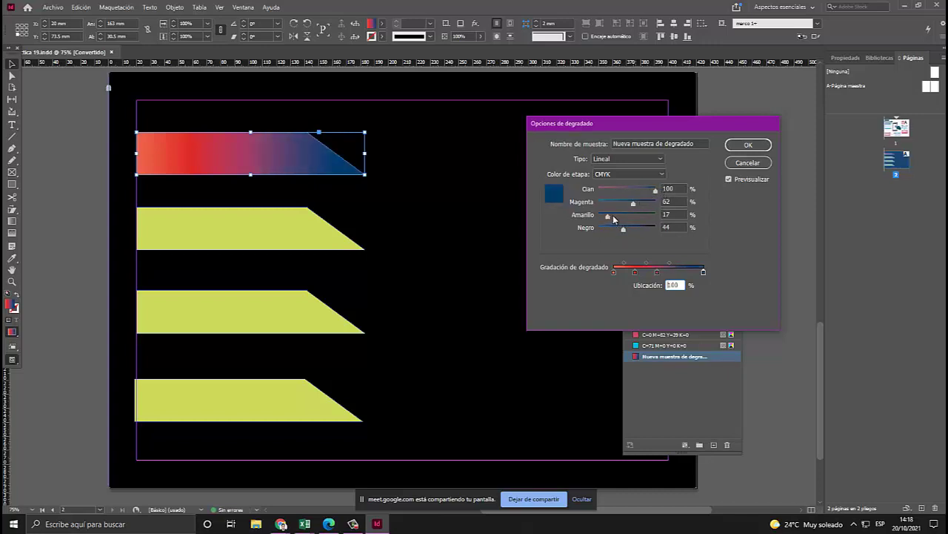
pyautogui.moveTo(623, 232); pyautogui.dragTo(614, 231)
pyautogui.click(747, 145)
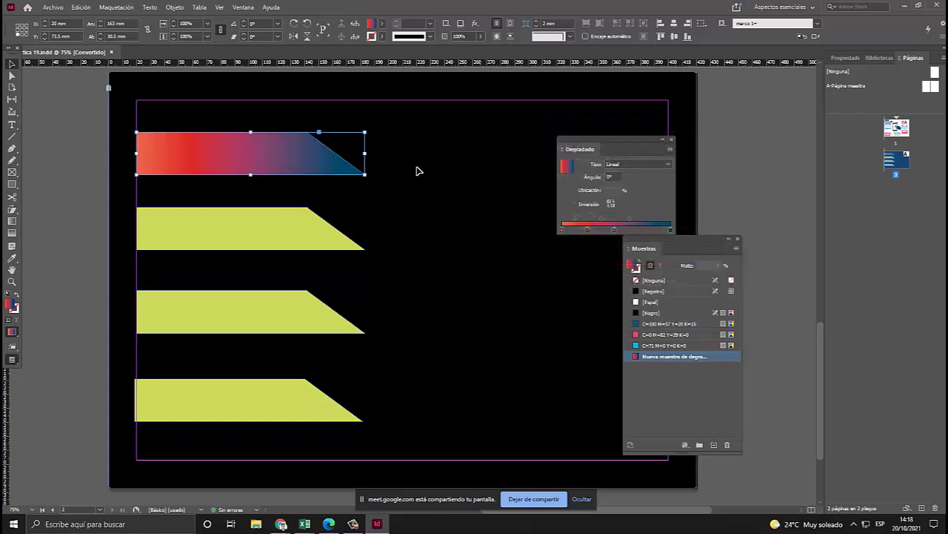
# Deselect the banners, check the Facebook banner's colour in the PDF, and switch to the Chrome window with the video call.
pyautogui.click(423, 236)
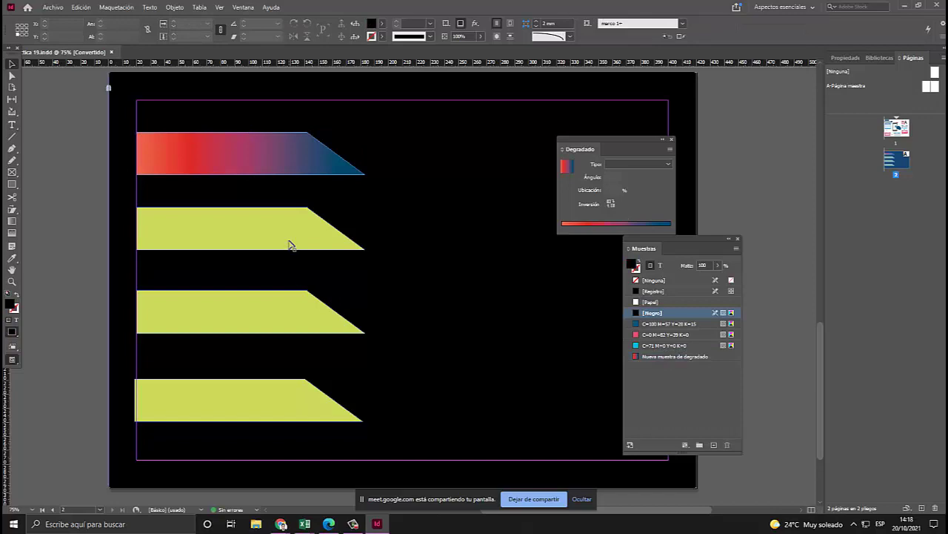
pyautogui.click(289, 245)
pyautogui.click(476, 260)
pyautogui.click(329, 524)
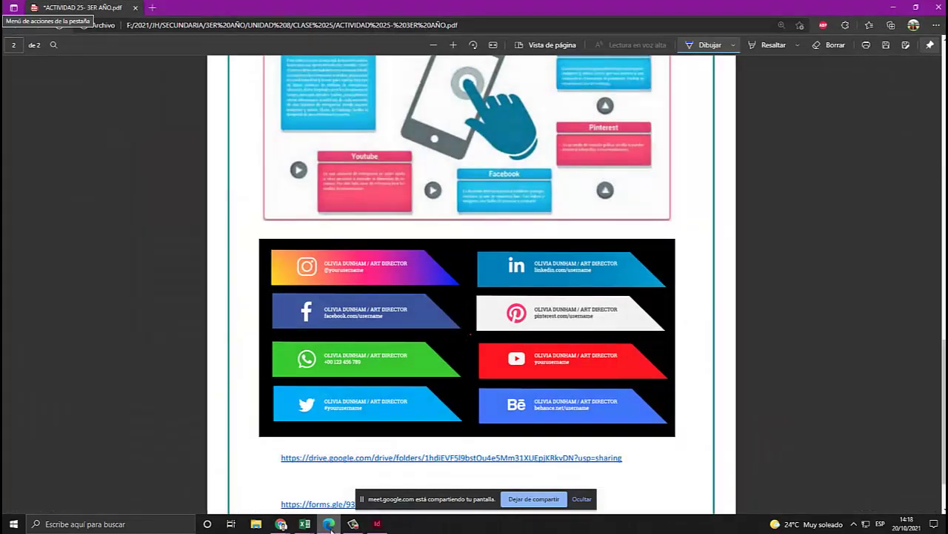
pyautogui.click(329, 523)
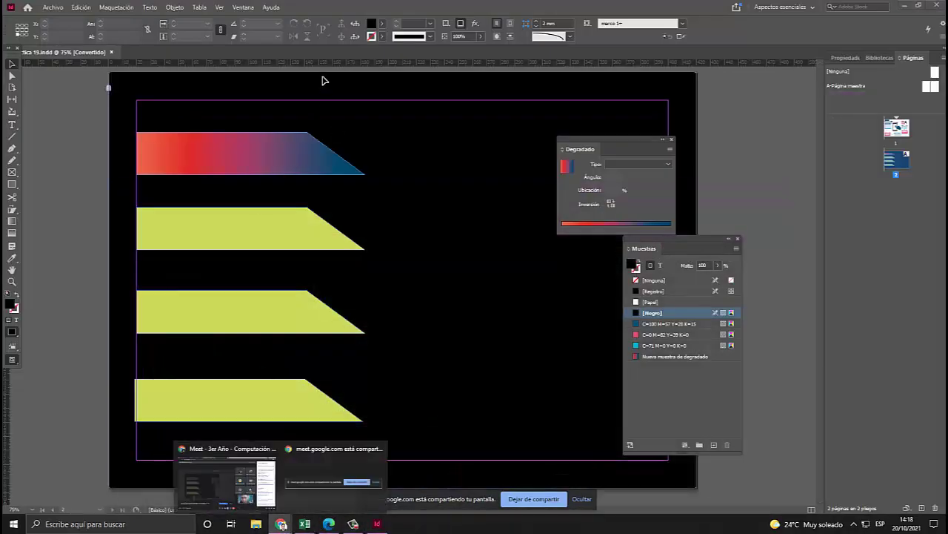
pyautogui.click(226, 478)
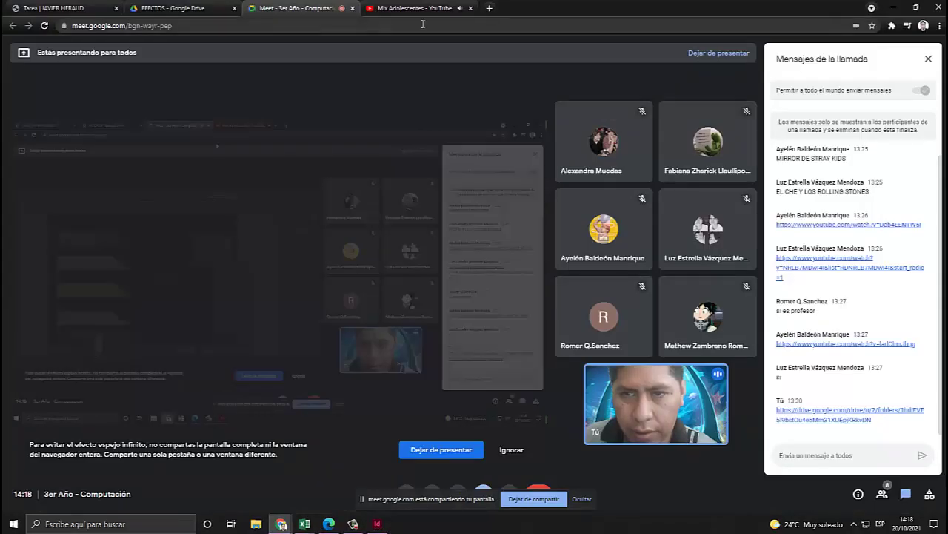
pyautogui.click(489, 8)
pyautogui.write('FABE')
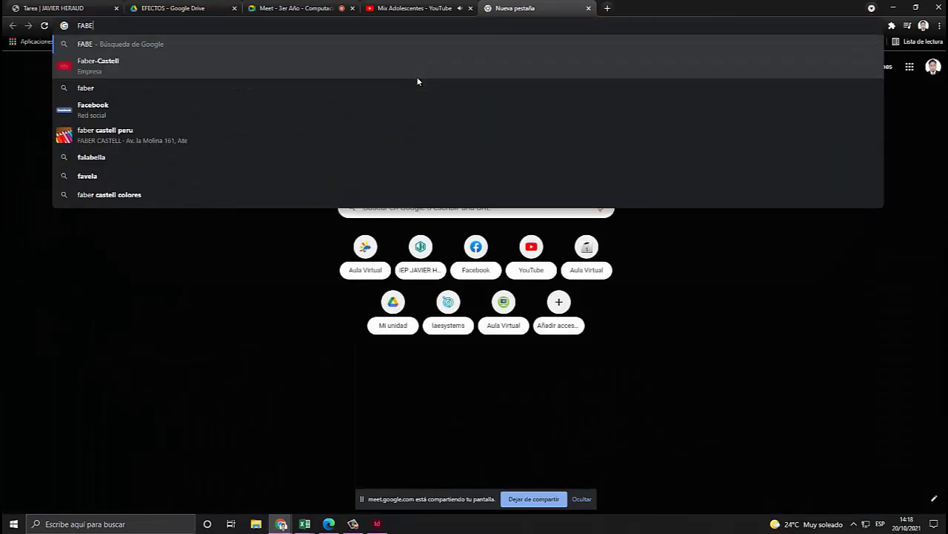
pyautogui.press('BackSpace')
pyautogui.press('BackSpace')
pyautogui.write('BE')
pyautogui.press('BackSpace')
pyautogui.press('BackSpace')
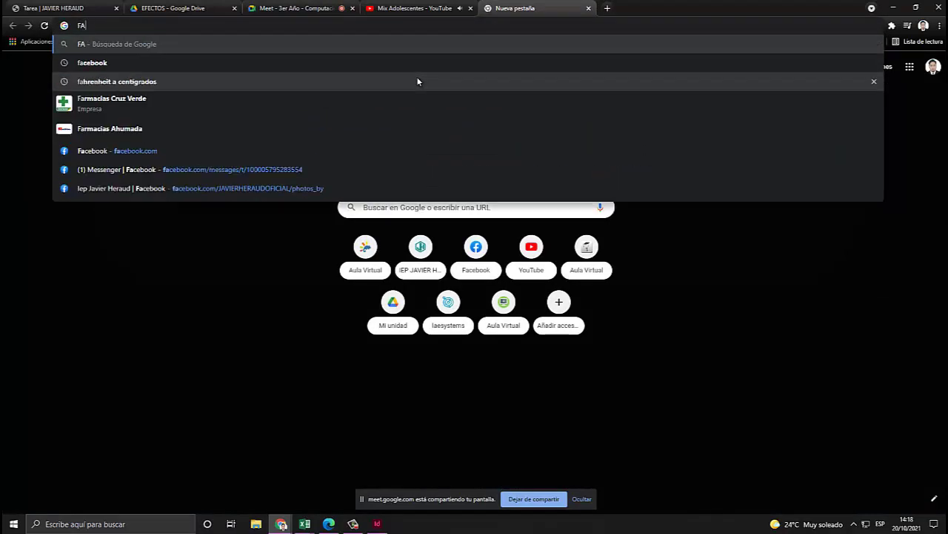
pyautogui.write('CEbook.com')
pyautogui.press('Return')
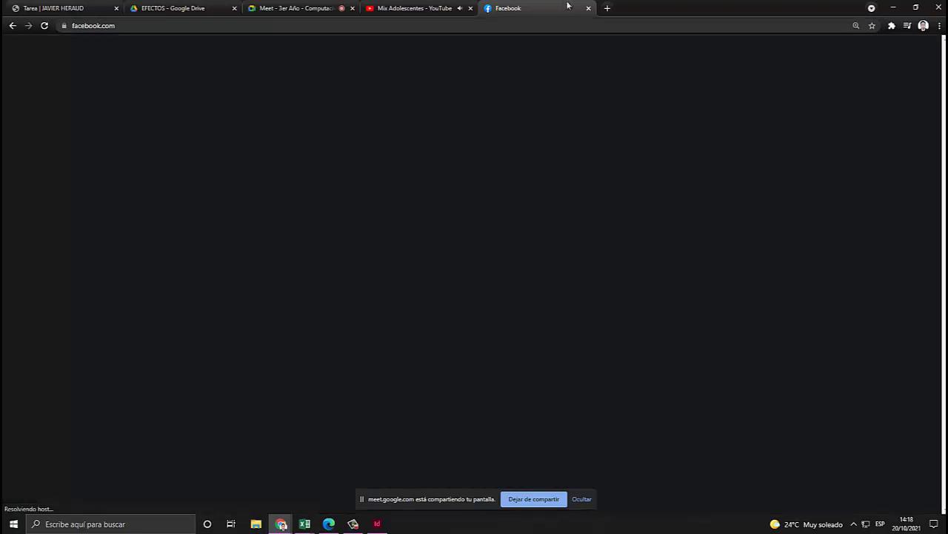
pyautogui.click(588, 8)
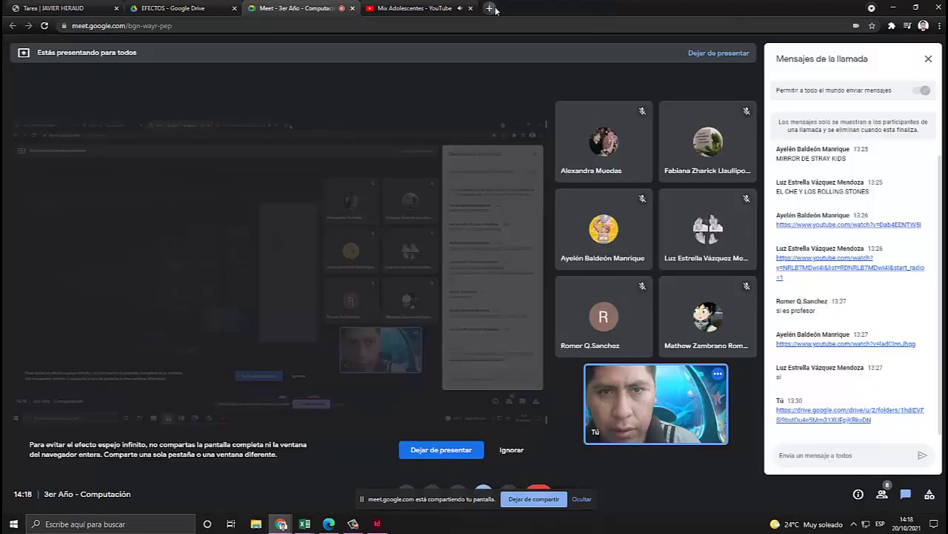
# Search Google Images for "icono de facebook" in a new browser tab.
pyautogui.click(491, 9)
pyautogui.write('ICONO DE F')
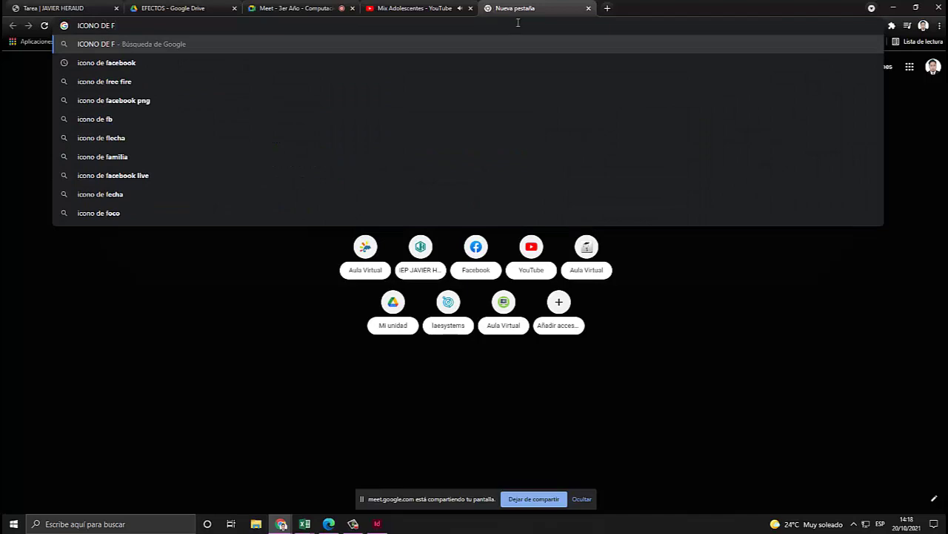
pyautogui.click(148, 65)
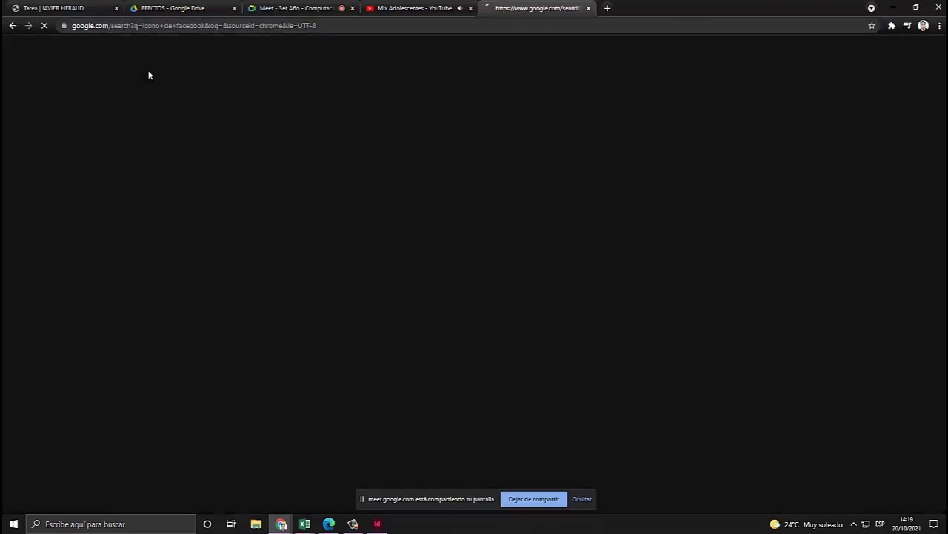
pyautogui.click(154, 90)
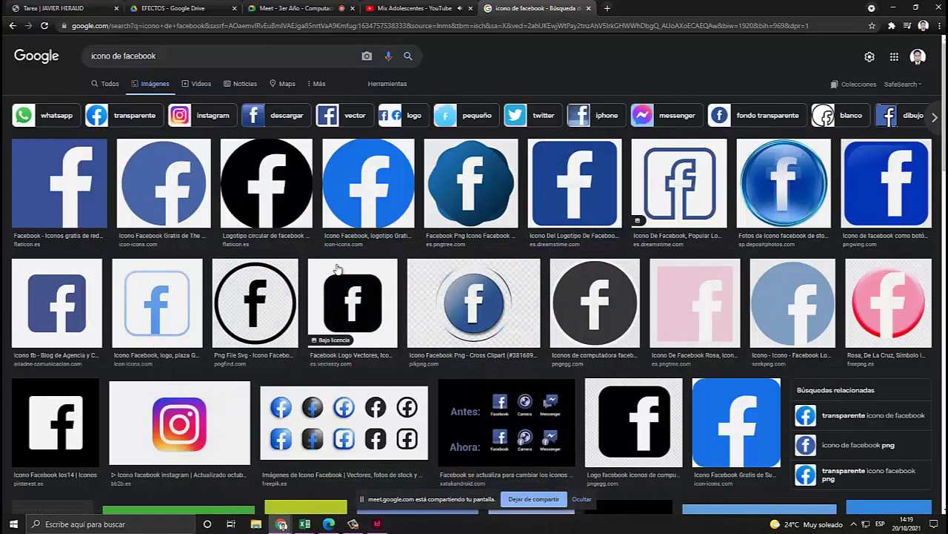
# Preview several Facebook icons and copy the image of the rounded blue one from Ariadne Comunicación.
pyautogui.click(87, 190)
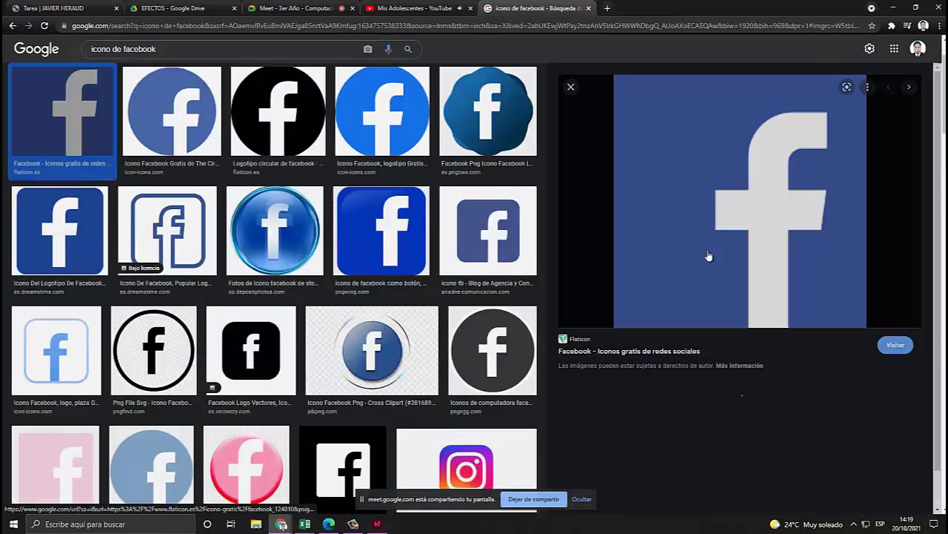
pyautogui.rightClick(708, 237)
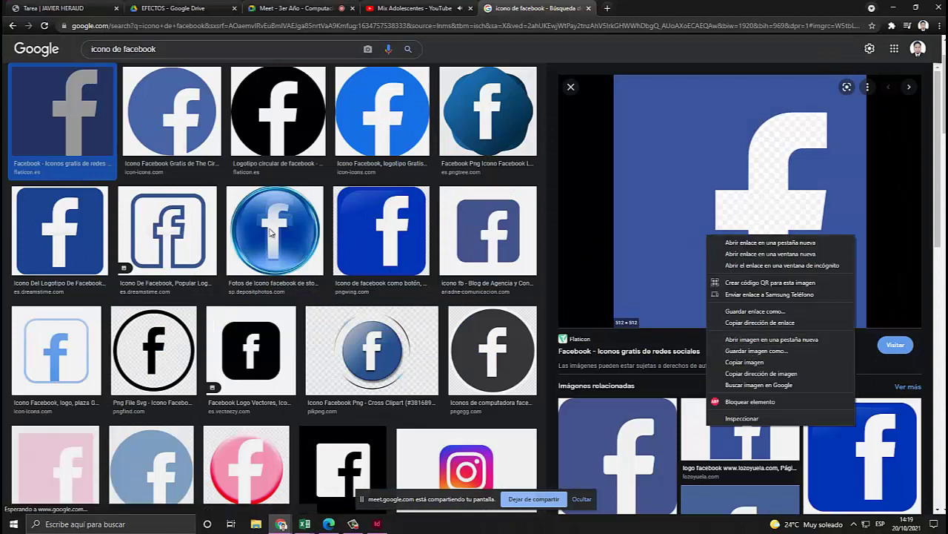
pyautogui.click(106, 239)
pyautogui.click(483, 250)
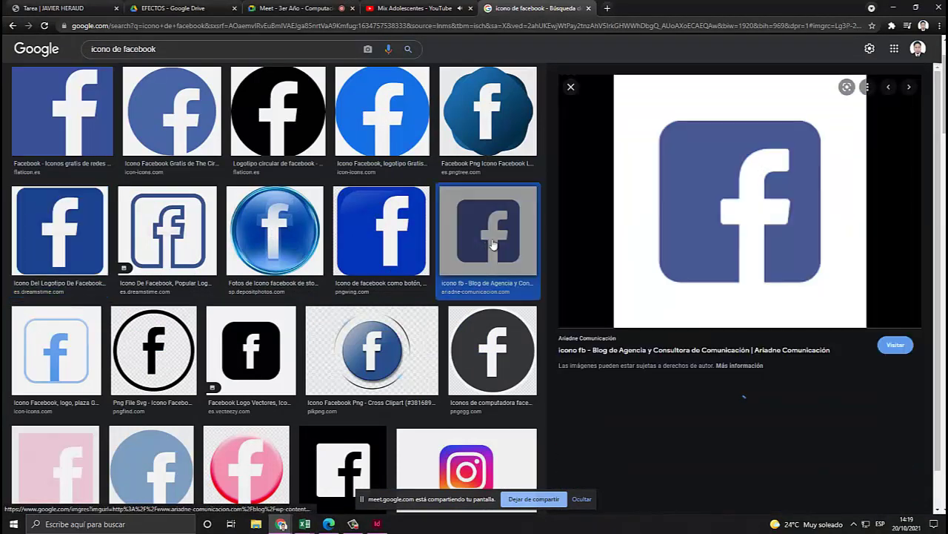
pyautogui.rightClick(712, 190)
pyautogui.click(747, 319)
# Switch to InDesign, paste the copied Facebook icon onto the black page beside the banners, and delete it again.
pyautogui.hotkey('alt', 'Tab')
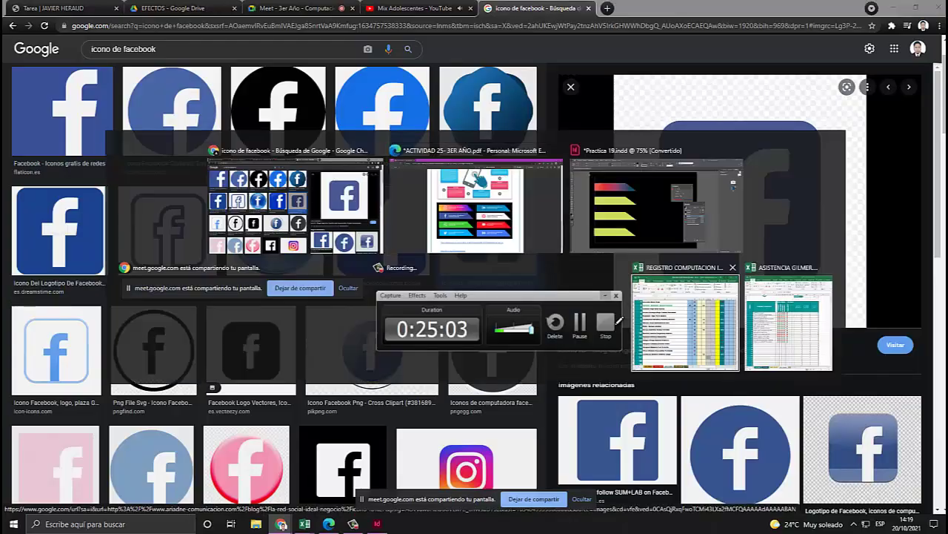
pyautogui.hotkey('alt', 'Tab')
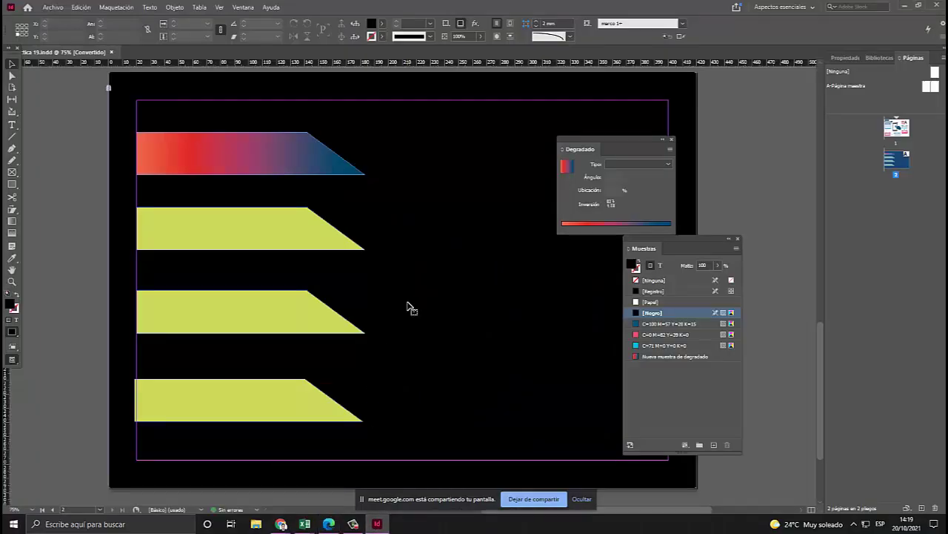
pyautogui.hotkey('ctrl', 'v')
pyautogui.moveTo(477, 212); pyautogui.dragTo(423, 210)
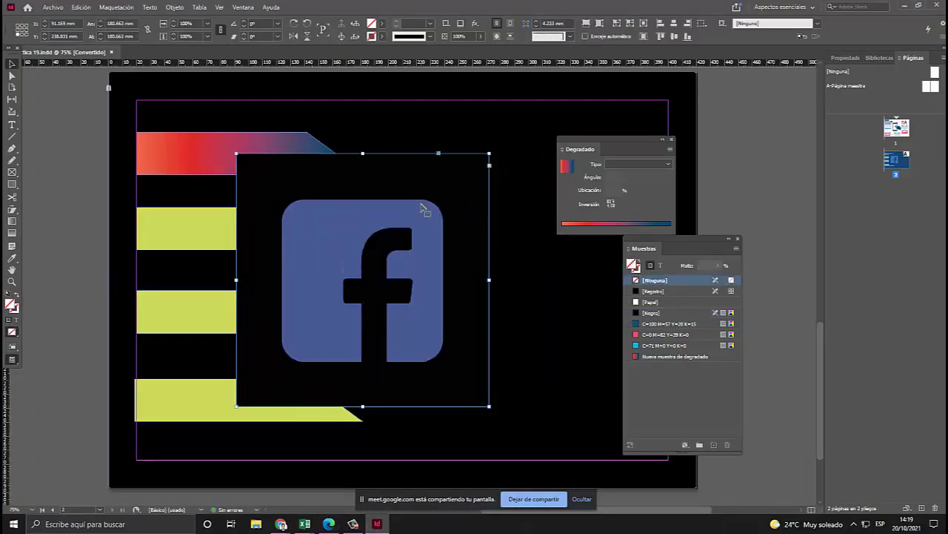
pyautogui.press('Delete')
pyautogui.hotkey('alt', 'Tab')
pyautogui.hotkey('alt', 'Tab')
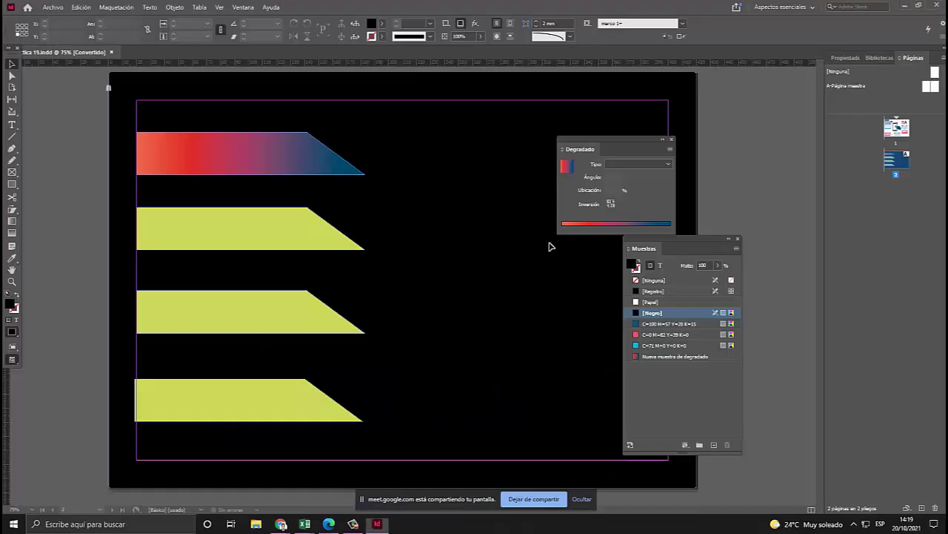
# Return to the Facebook icon results in Chrome and preview the rounded blue Dreamstime logo with the white f.
pyautogui.moveTo(281, 524)
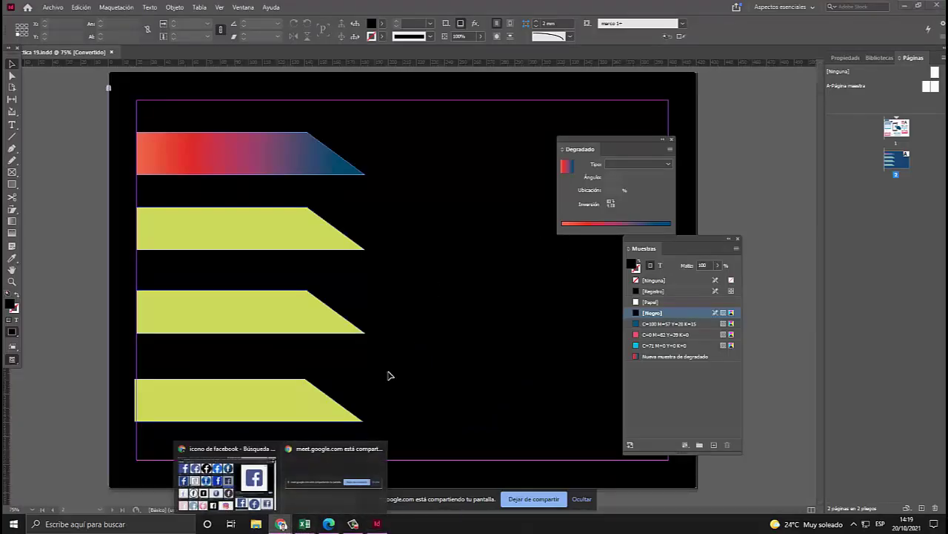
pyautogui.click(274, 468)
pyautogui.click(569, 169)
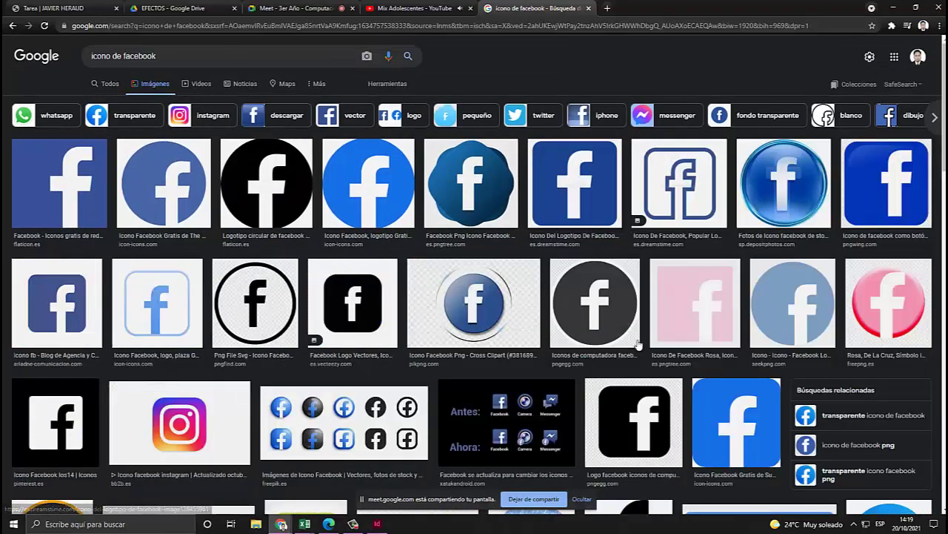
pyautogui.scroll(-1, 639, 345)
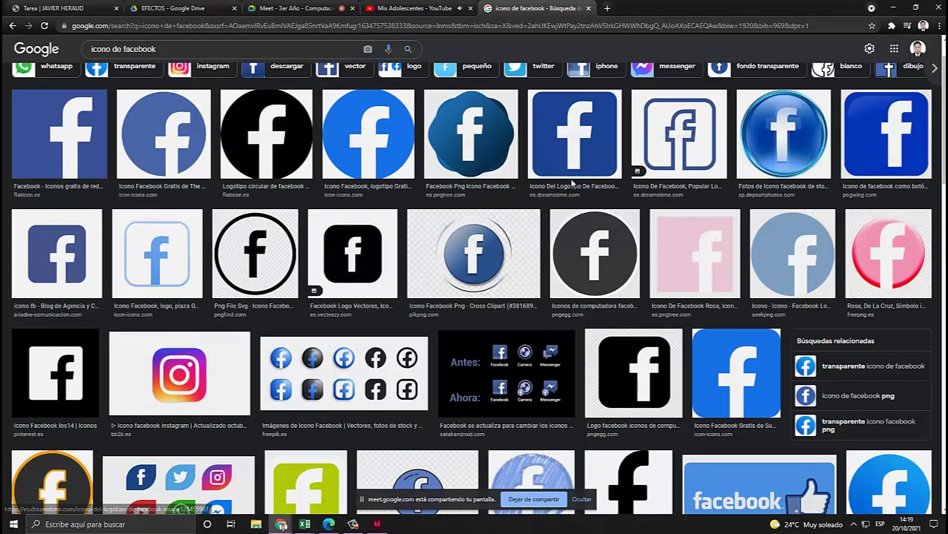
pyautogui.click(545, 133)
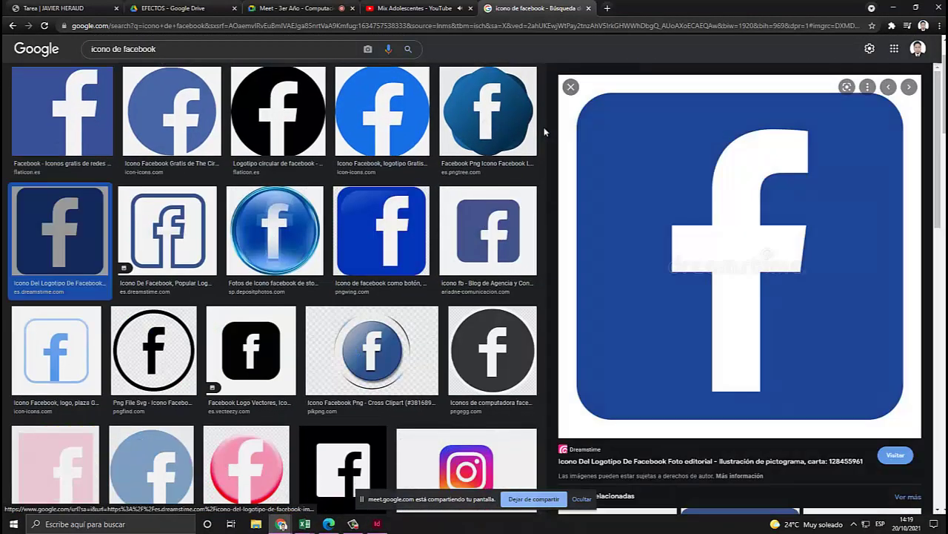
pyautogui.rightClick(671, 246)
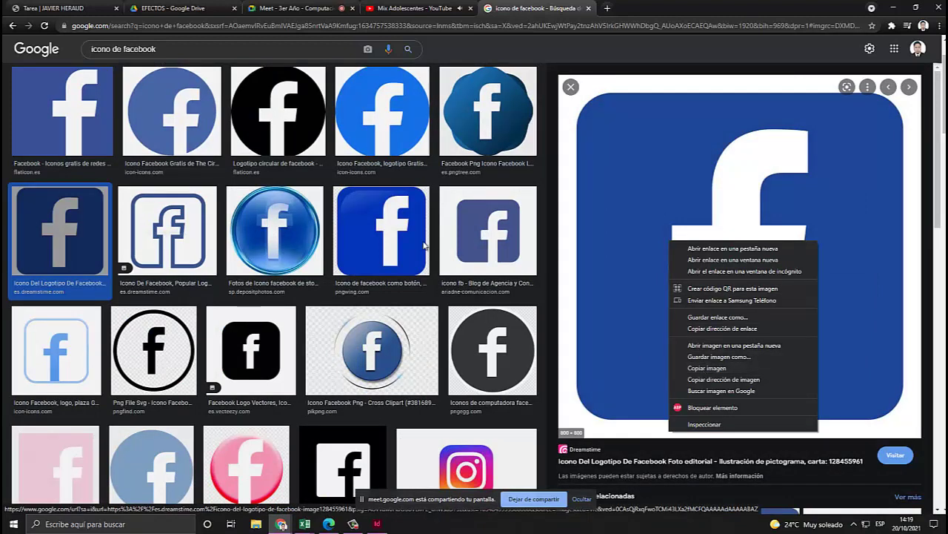
# Filter the Facebook icon image results to transparent colours only.
pyautogui.scroll(2, 428, 244)
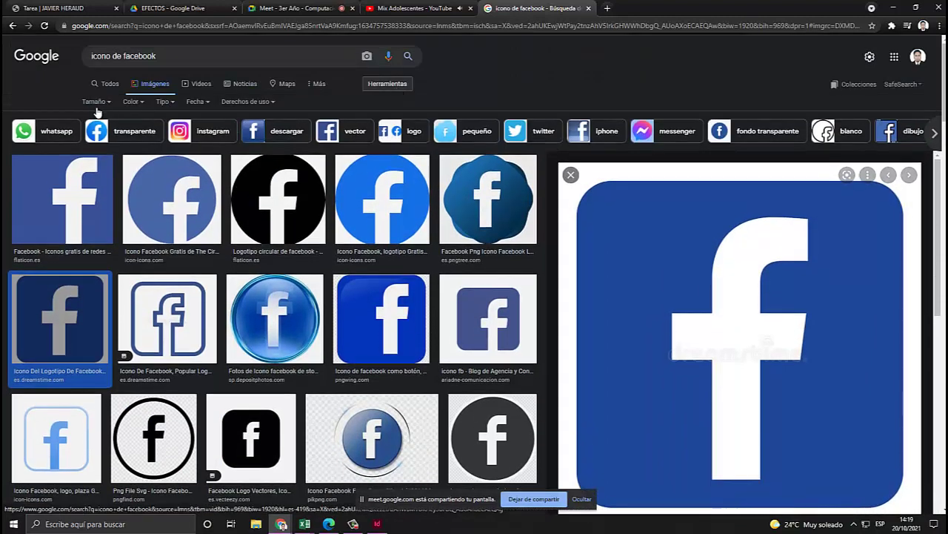
pyautogui.click(130, 102)
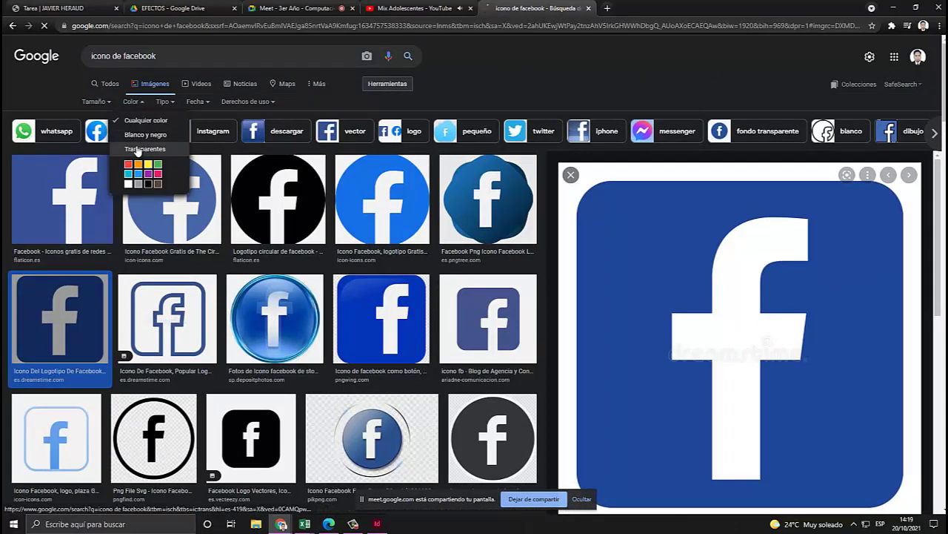
pyautogui.click(137, 151)
# Preview the square and rounded blue Facebook icons among the transparent results, and look briefly at the banners in InDesign.
pyautogui.scroll(-1, 78, 203)
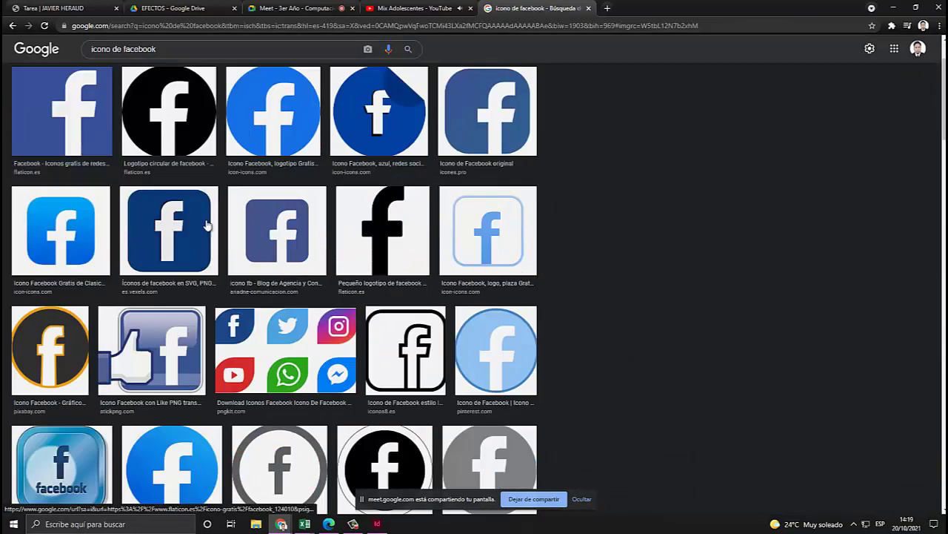
pyautogui.click(62, 111)
pyautogui.click(571, 87)
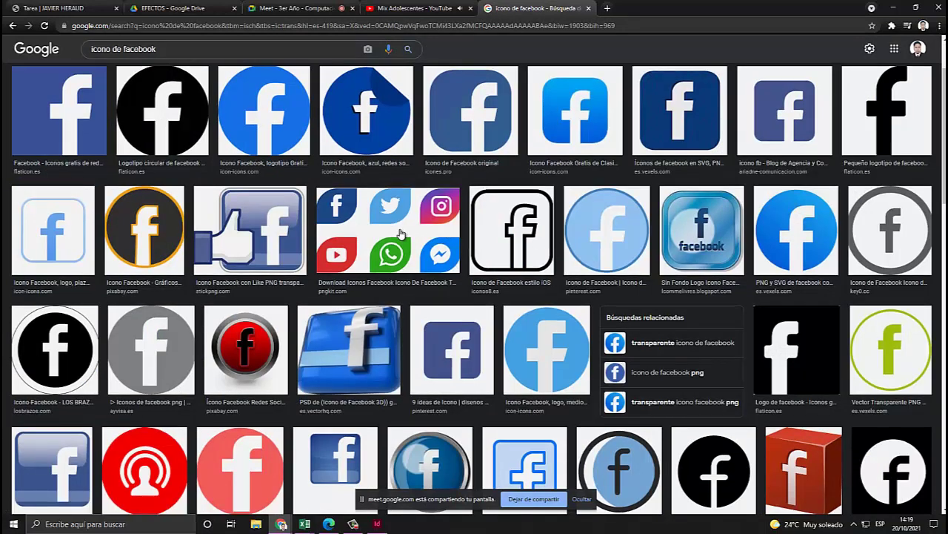
pyautogui.scroll(-2, 401, 234)
pyautogui.click(439, 195)
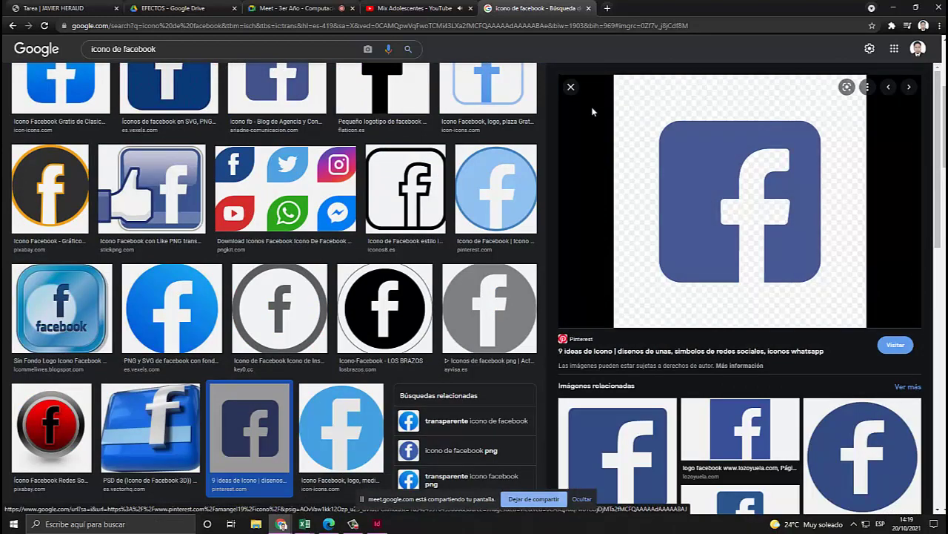
pyautogui.click(377, 523)
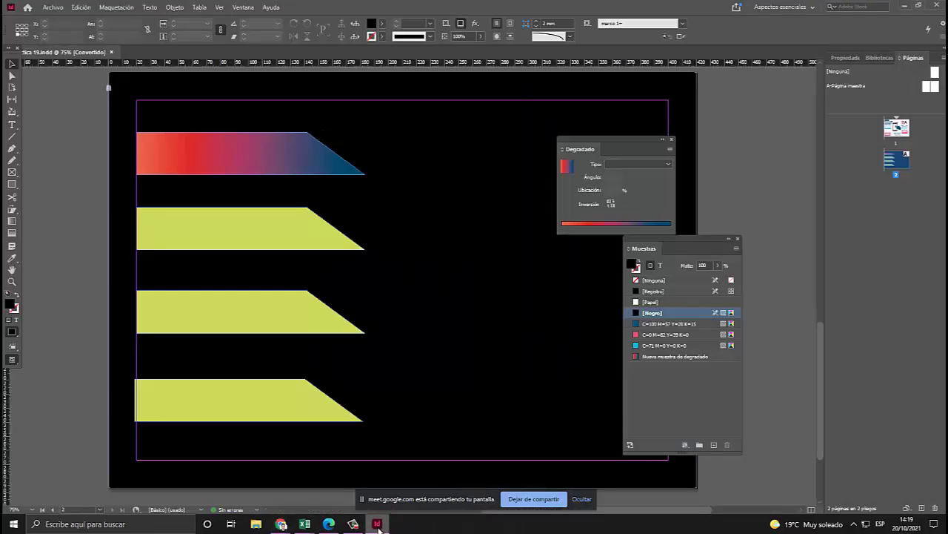
pyautogui.click(377, 523)
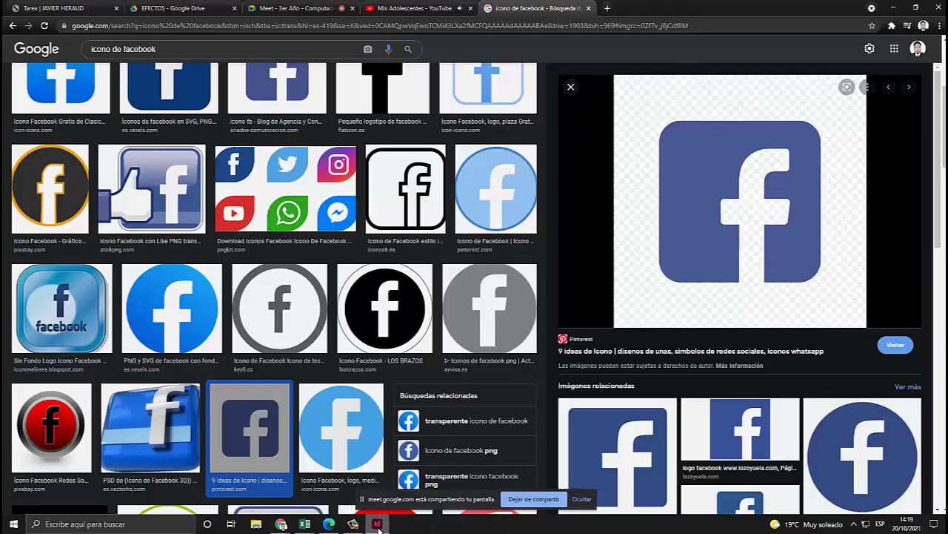
# Browse further through the transparent Facebook icons and preview the rounded blue Pinterest one again.
pyautogui.click(571, 89)
pyautogui.scroll(-5, 514, 296)
pyautogui.scroll(2, 511, 293)
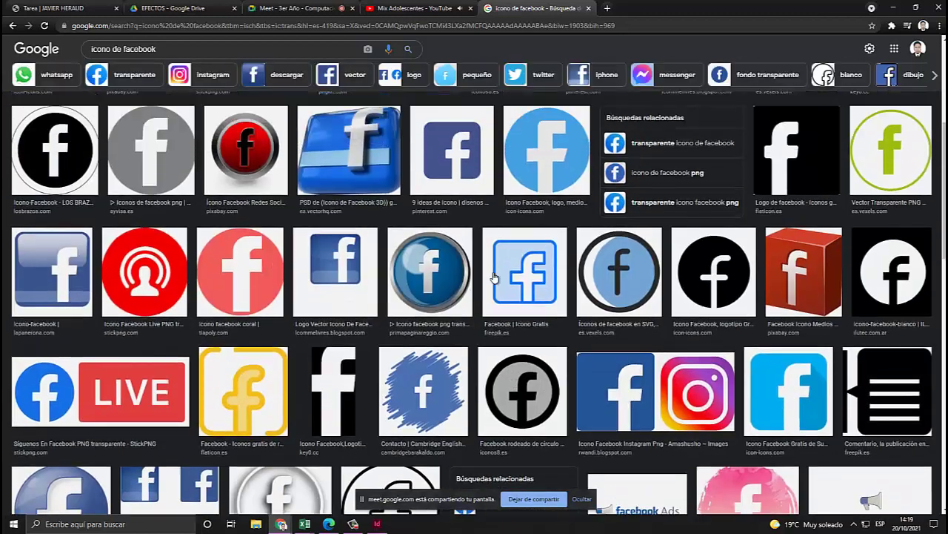
pyautogui.click(445, 163)
pyautogui.scroll(-2, 254, 250)
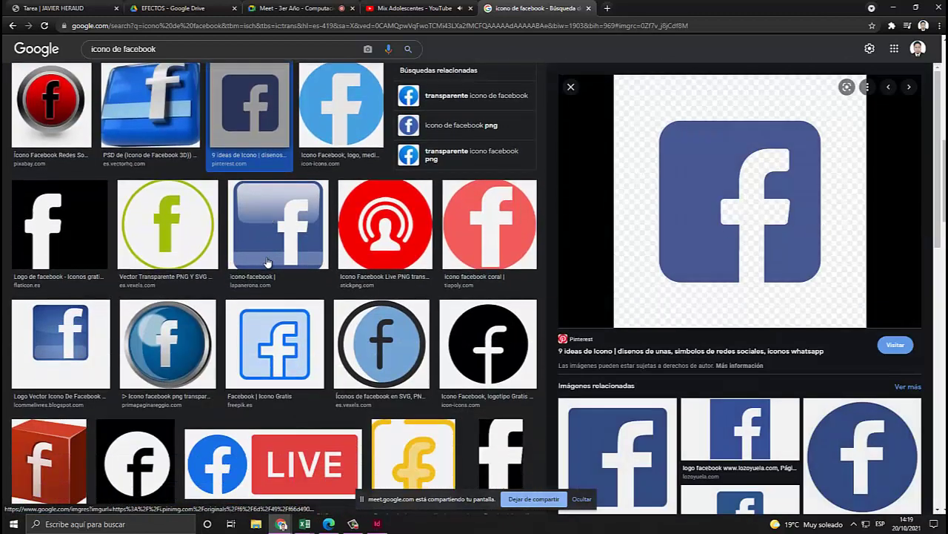
# Preview the glossy blue "Logo Vector Icono De Facebook Png", open its source page and close that page.
pyautogui.click(60, 342)
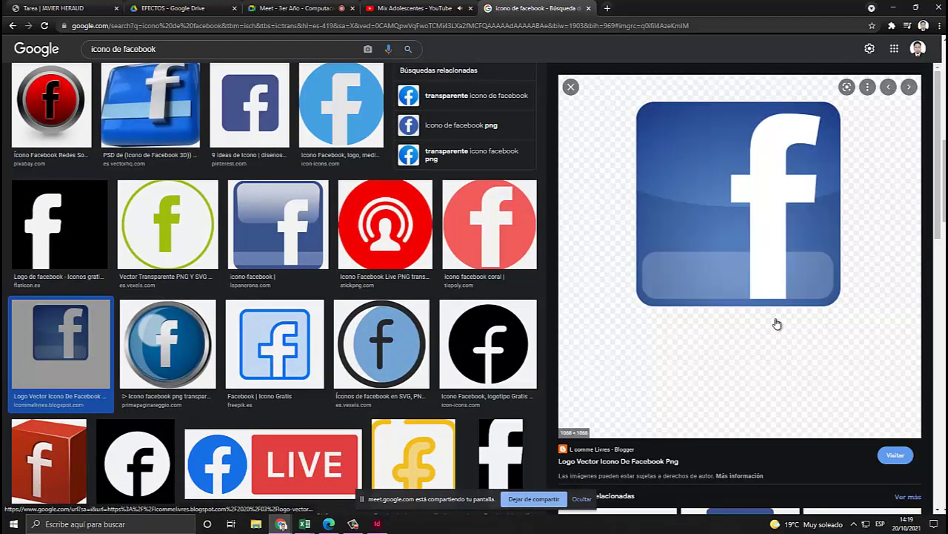
pyautogui.rightClick(731, 212)
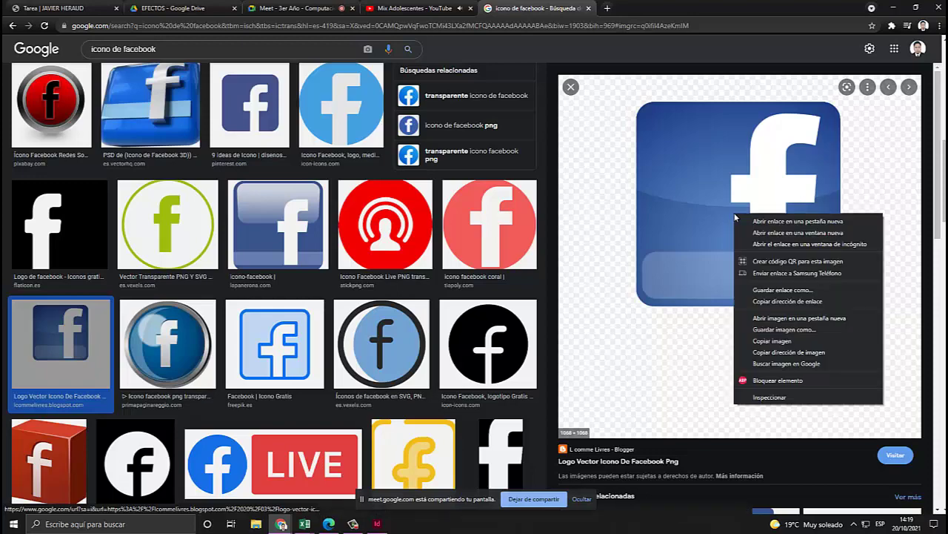
pyautogui.click(690, 214)
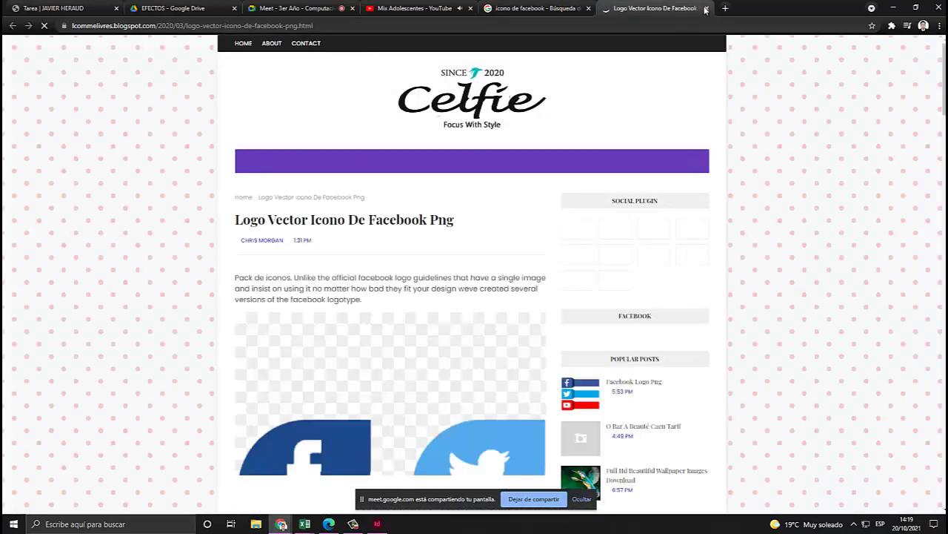
pyautogui.click(706, 8)
# Reset the colour filter to any colour and preview the "Sin Fondo Transparente Icono Facebook Png" image.
pyautogui.scroll(5, 389, 222)
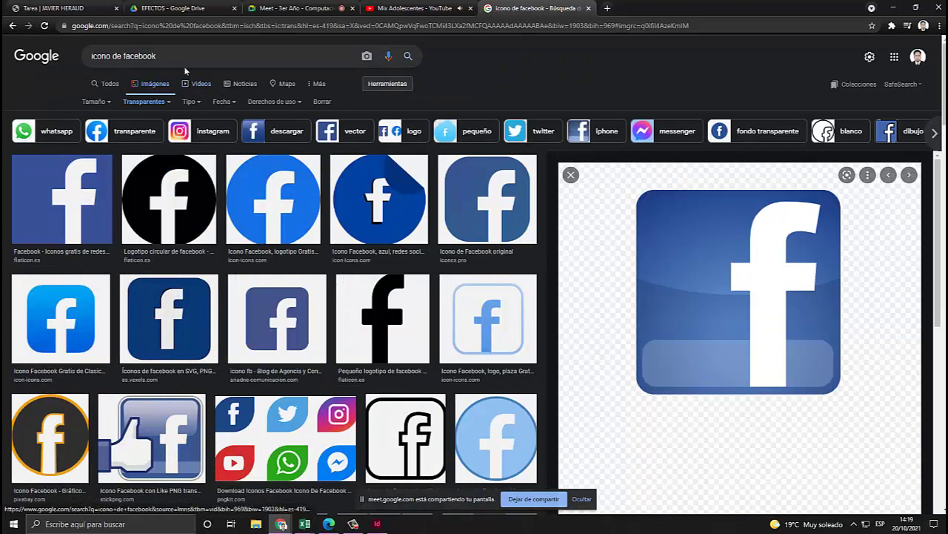
pyautogui.click(158, 103)
pyautogui.click(163, 123)
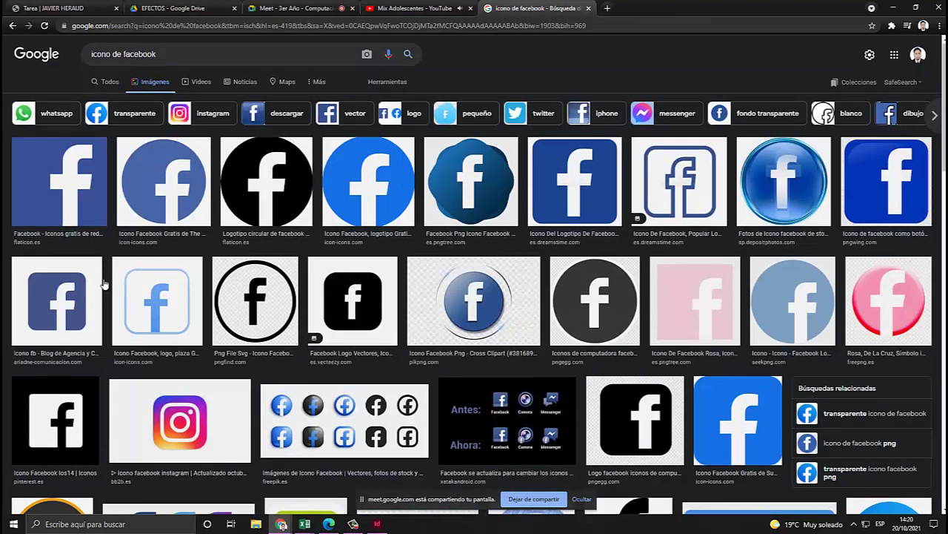
pyautogui.scroll(-6, 711, 287)
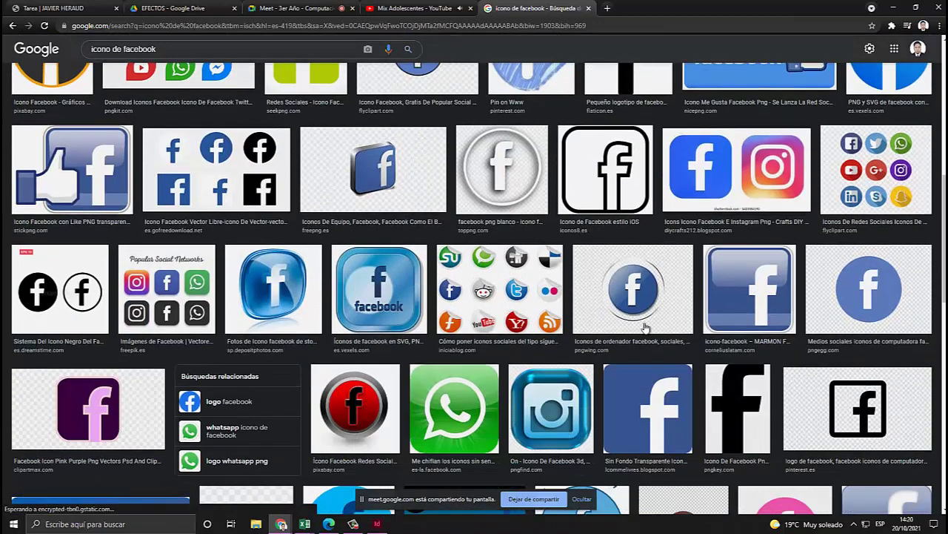
pyautogui.click(648, 408)
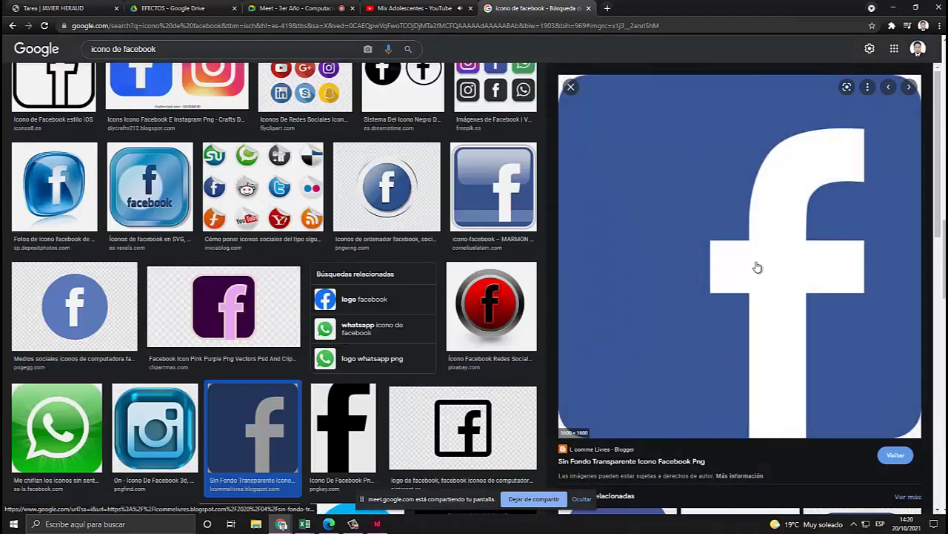
# Try to save the previewed "Sin Fondo Transparente Icono Facebook Png" image, first to the Escritorio folder.
pyautogui.rightClick(655, 258)
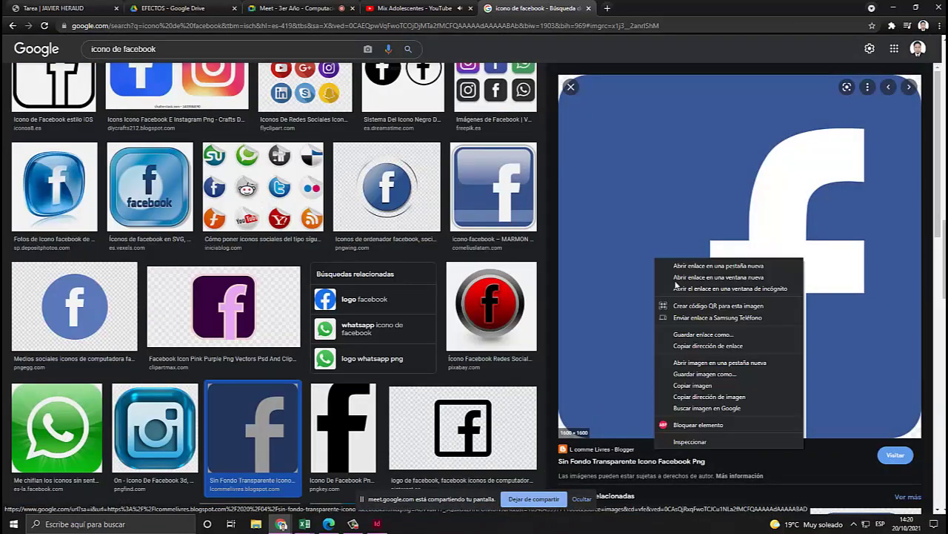
pyautogui.click(703, 374)
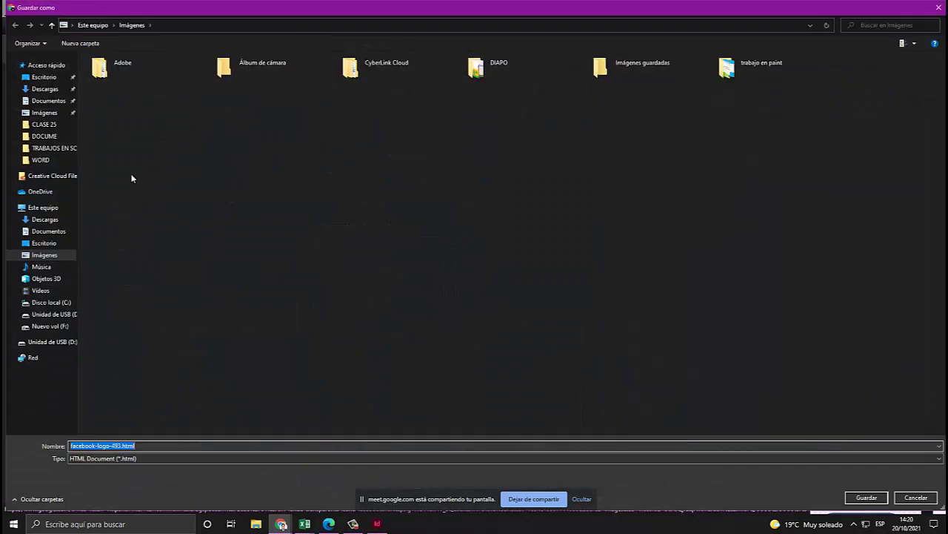
pyautogui.click(44, 243)
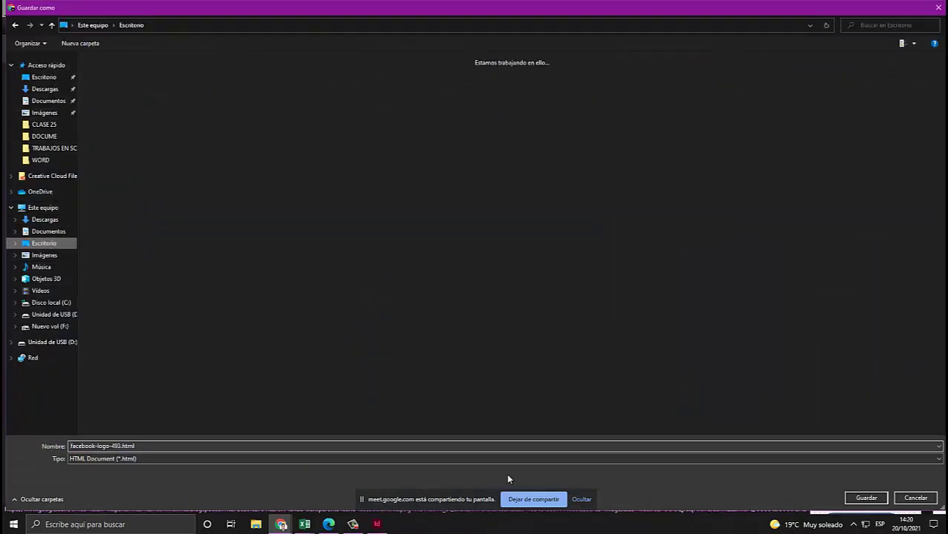
pyautogui.click(864, 499)
pyautogui.rightClick(689, 305)
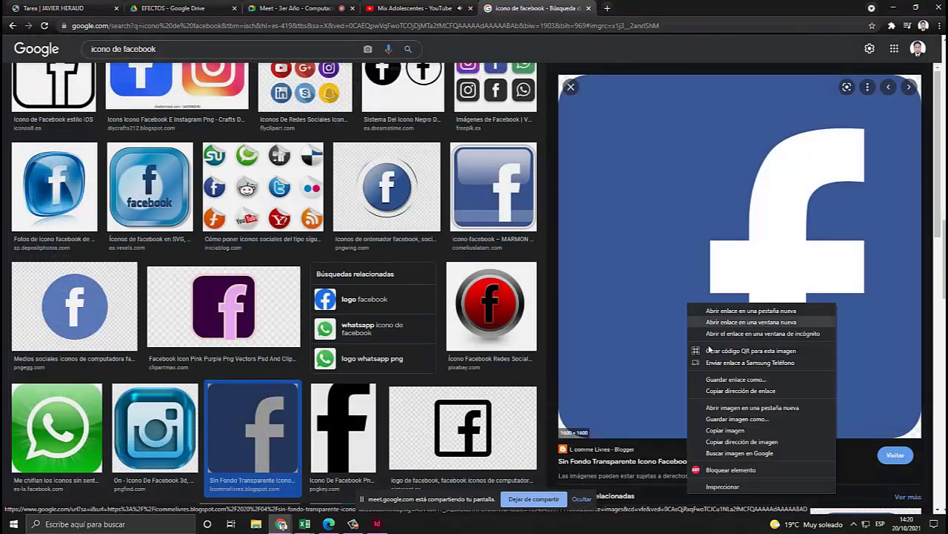
pyautogui.click(745, 421)
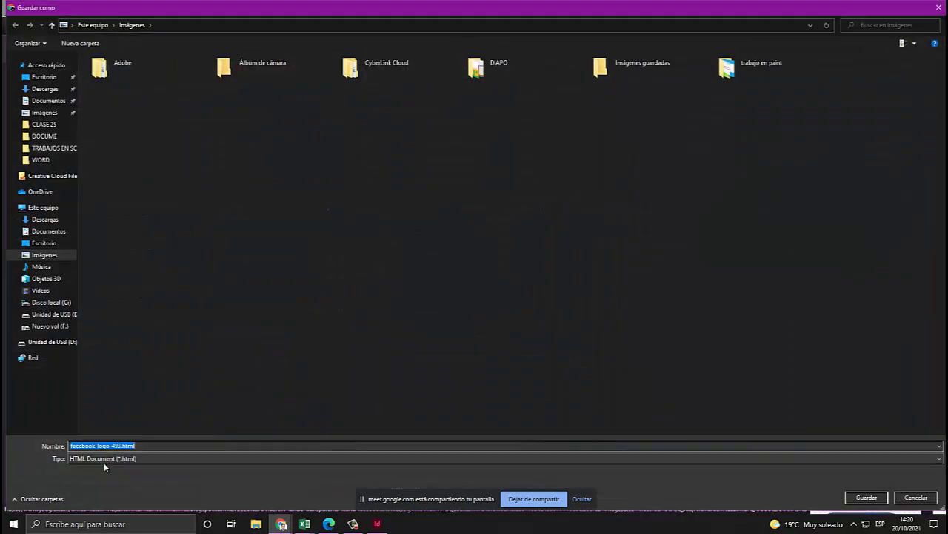
pyautogui.click(103, 458)
pyautogui.press('Escape')
pyautogui.press('Escape')
pyautogui.press('Escape')
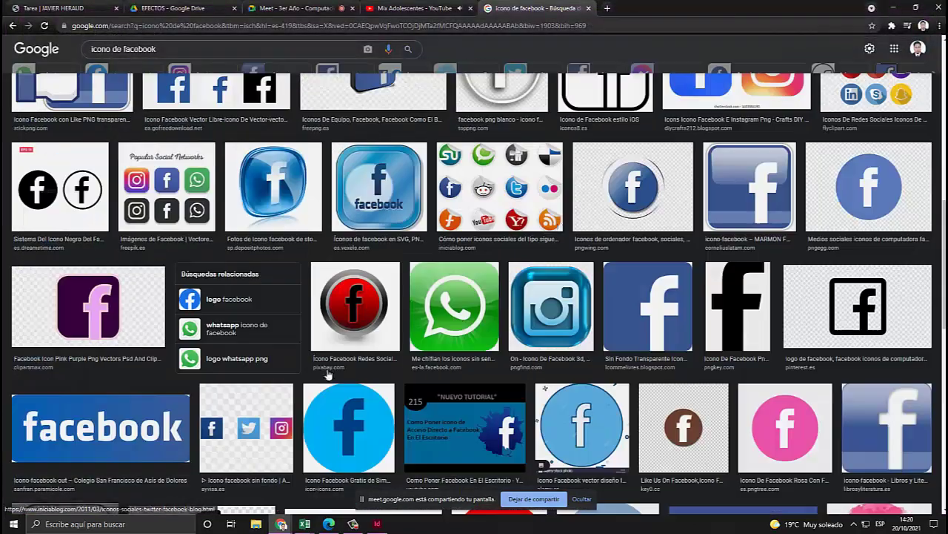
# Browse the Facebook icon results and preview the rounded blue "Facebook - Iconos gratis de social" image from Flaticon.
pyautogui.scroll(-3, 328, 372)
pyautogui.scroll(-4, 580, 304)
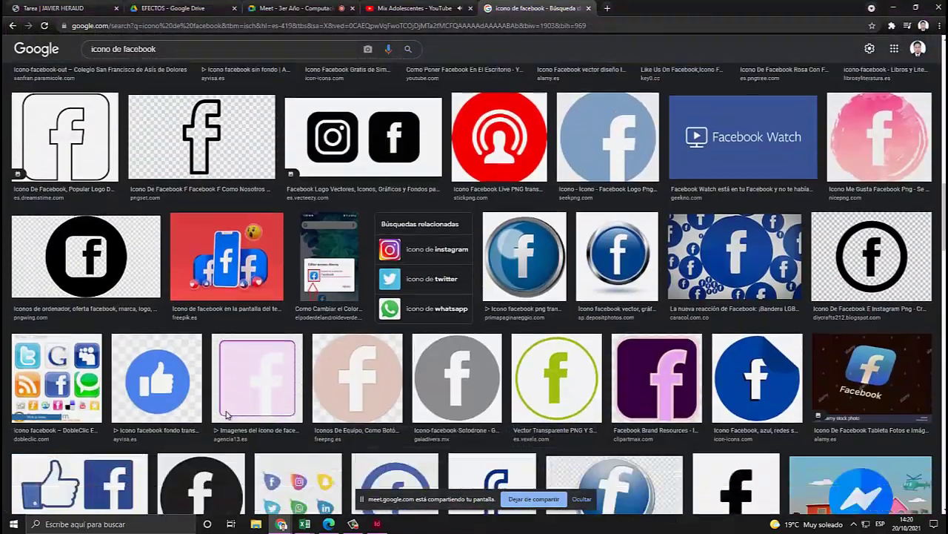
pyautogui.scroll(-3, 234, 415)
pyautogui.scroll(12, 234, 414)
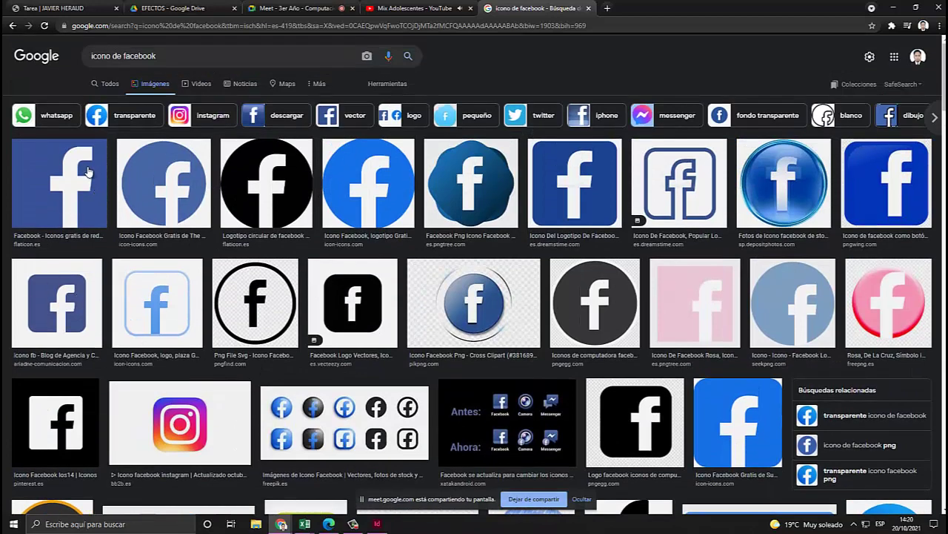
pyautogui.click(86, 172)
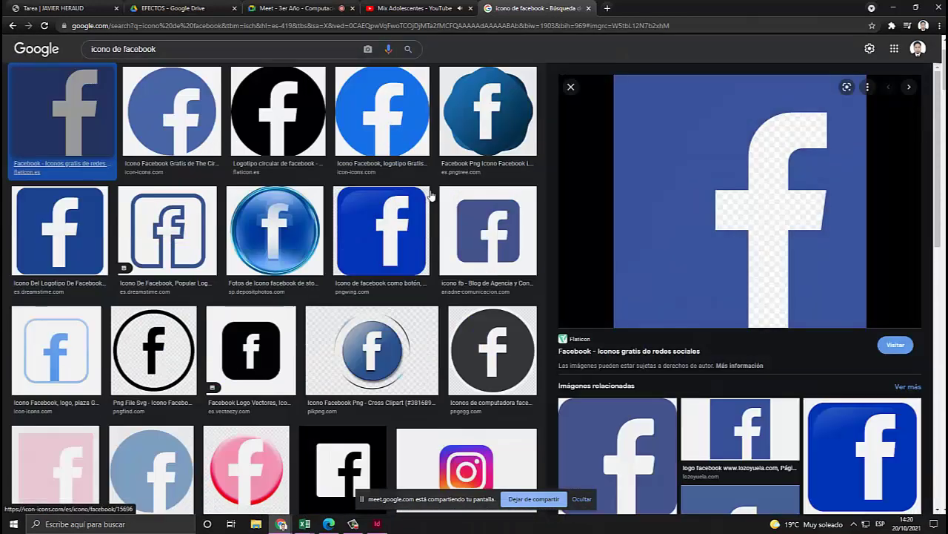
pyautogui.rightClick(683, 198)
pyautogui.click(641, 487)
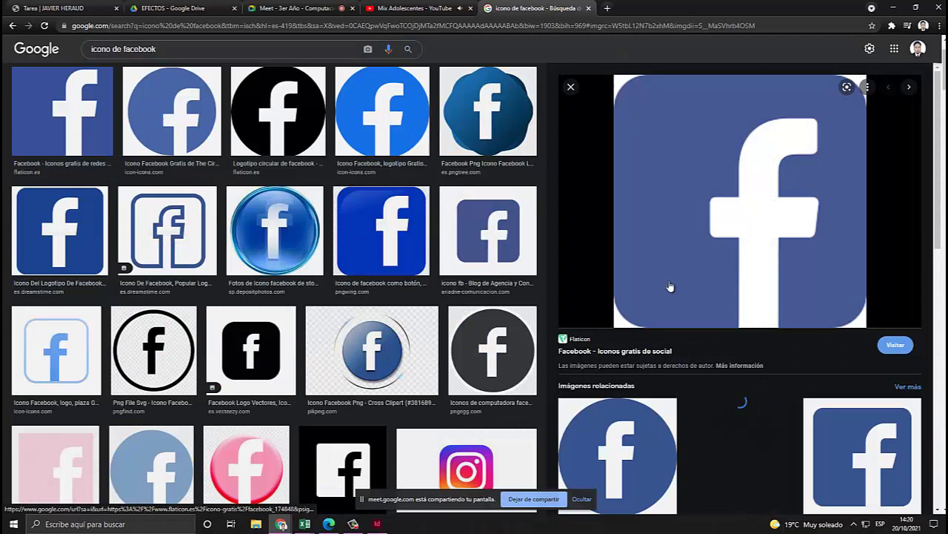
# Save the previewed Flaticon Facebook icon as the PNG file FACE in the Imágenes folder.
pyautogui.rightClick(685, 207)
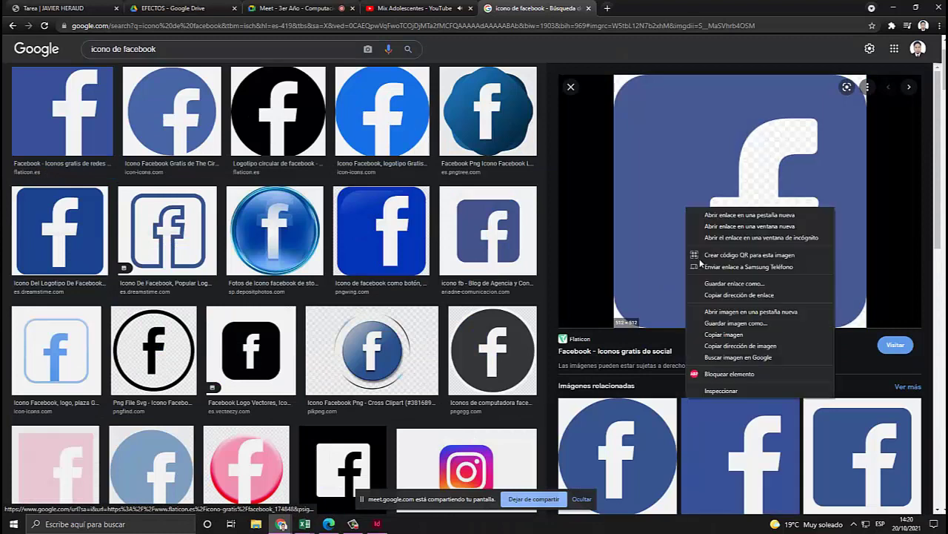
pyautogui.click(737, 324)
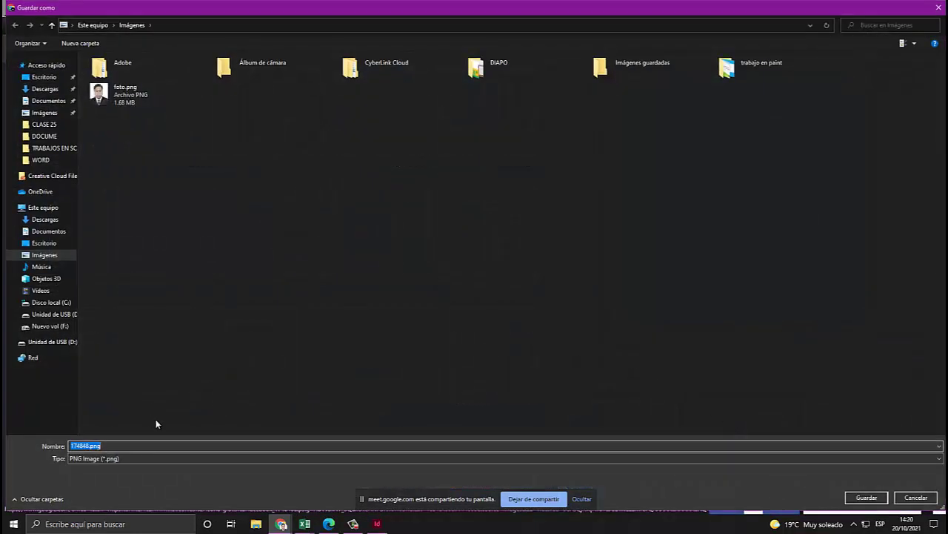
pyautogui.write('FACE')
pyautogui.press('Return')
# Switch to InDesign, start placing an image file and look for it in the Escritorio folder.
pyautogui.hotkey('alt', 'Tab')
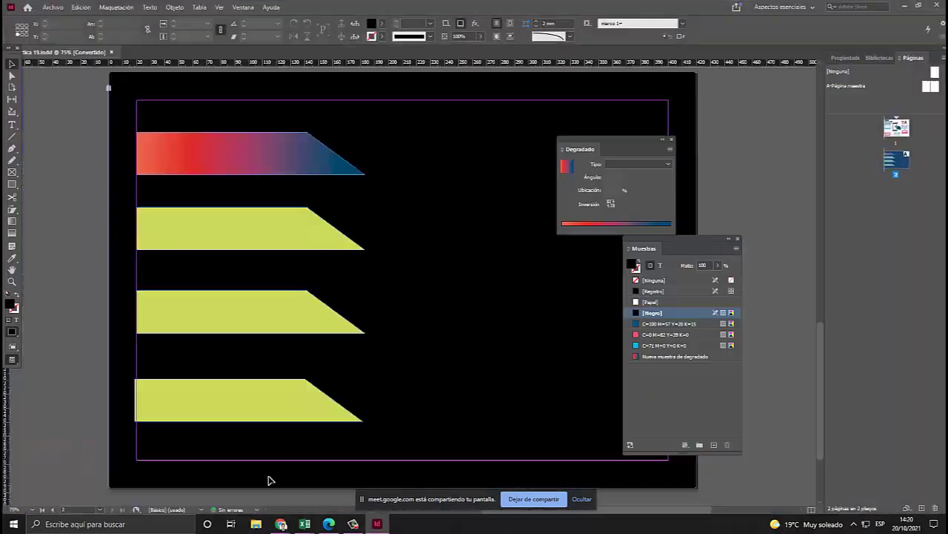
pyautogui.click(54, 7)
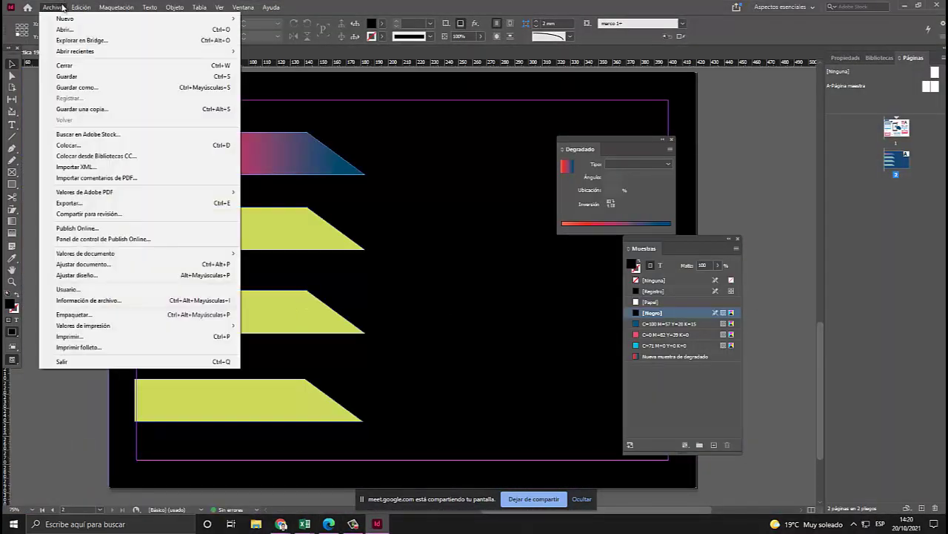
pyautogui.click(119, 142)
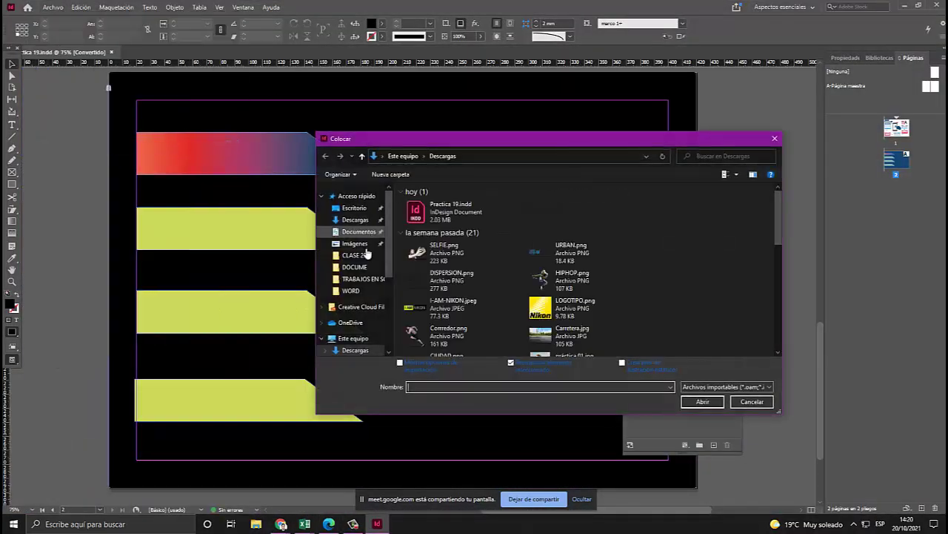
pyautogui.click(354, 208)
pyautogui.click(443, 195)
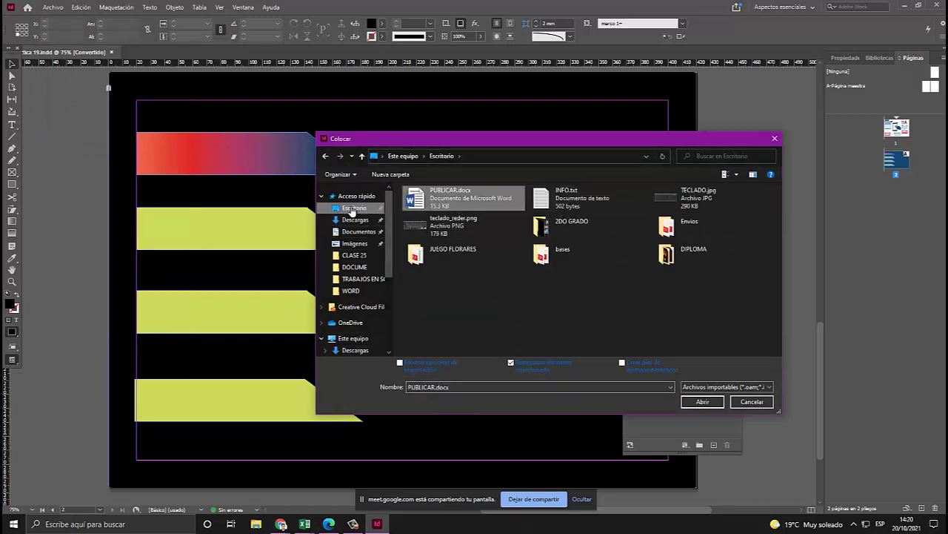
# Switch to Chrome to view the downloaded FACE.png, check its save folder and return to InDesign's file selection.
pyautogui.moveTo(281, 525)
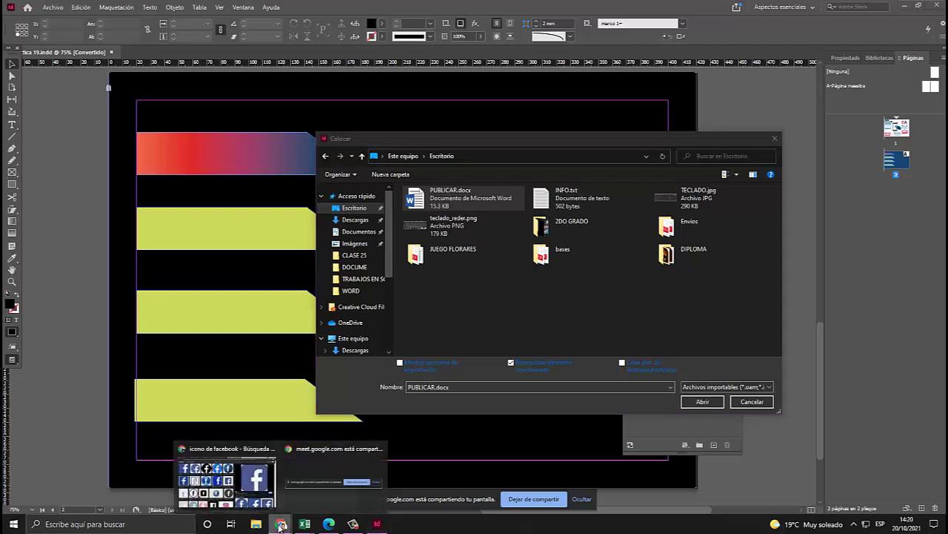
pyautogui.click(267, 477)
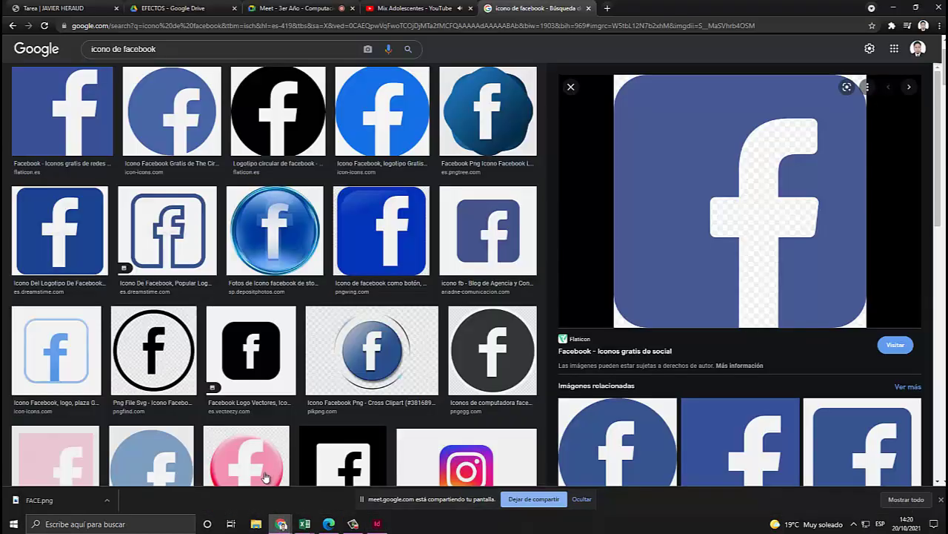
pyautogui.click(86, 499)
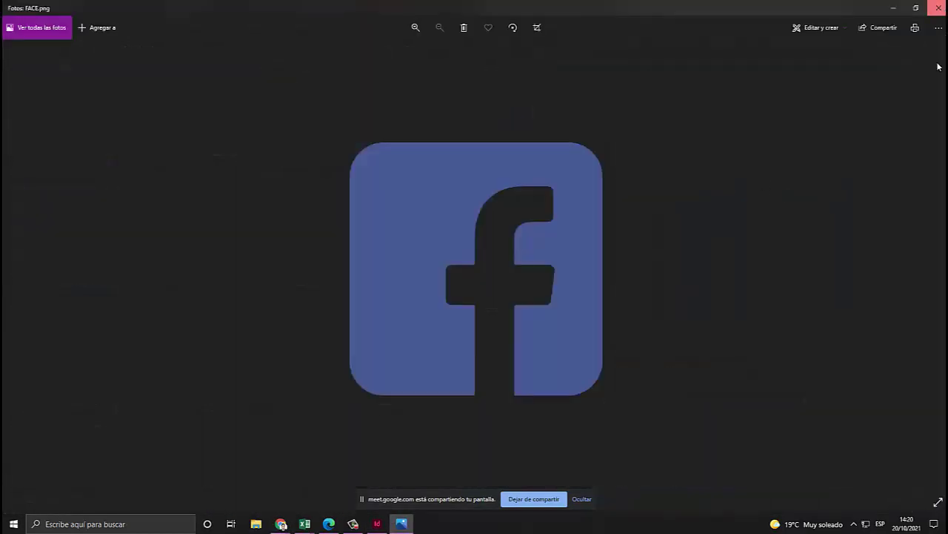
pyautogui.click(938, 7)
pyautogui.rightClick(796, 214)
pyautogui.click(831, 329)
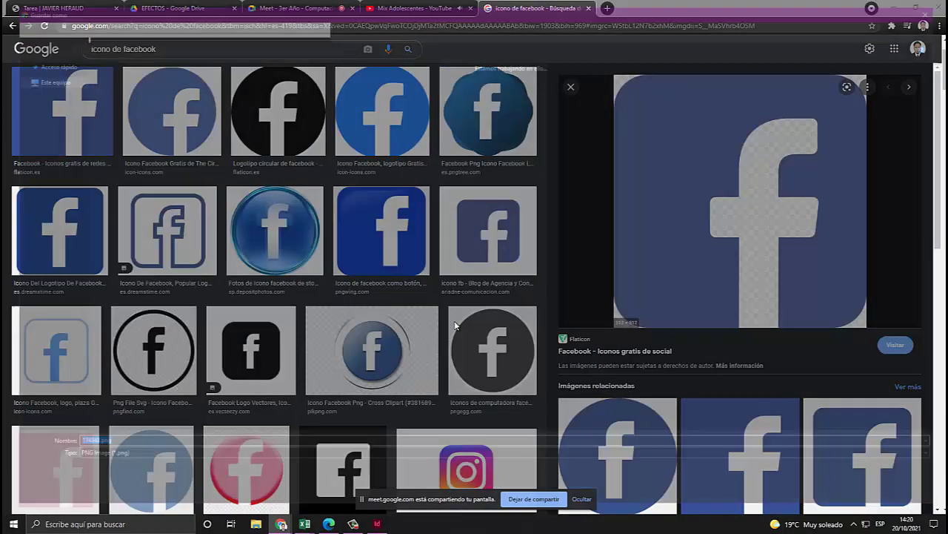
pyautogui.press('Return')
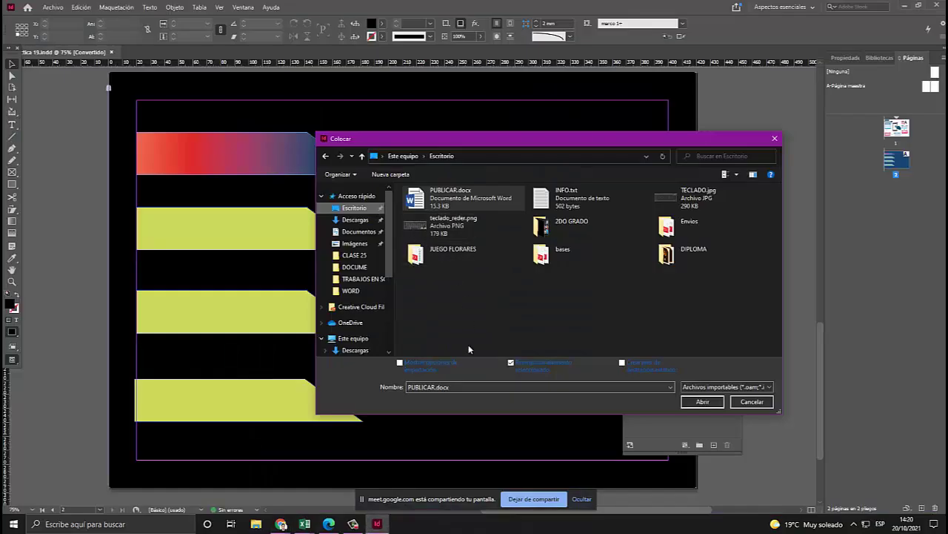
# Place FACE.png from the Imágenes folder near the start of the second banner, about 32.3 mm wide.
pyautogui.click(356, 244)
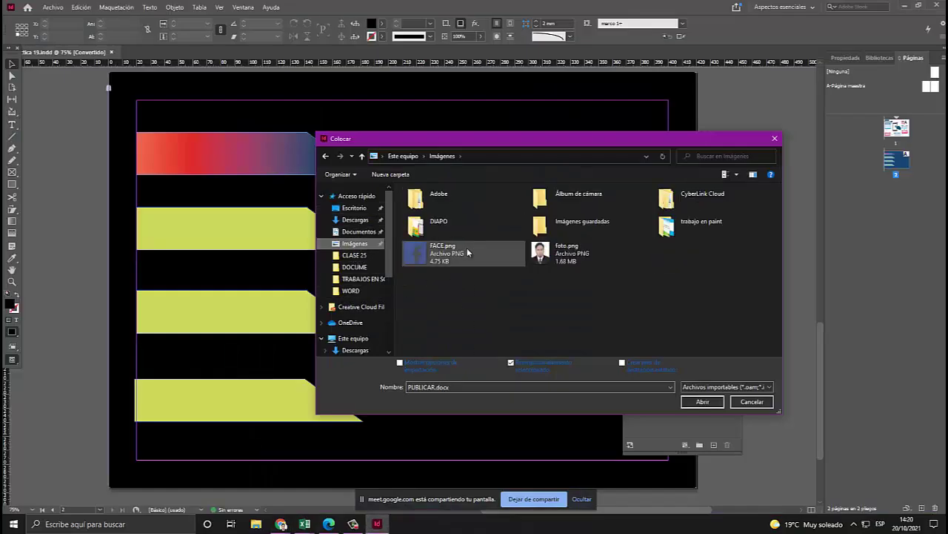
pyautogui.doubleClick(447, 255)
pyautogui.click(150, 210)
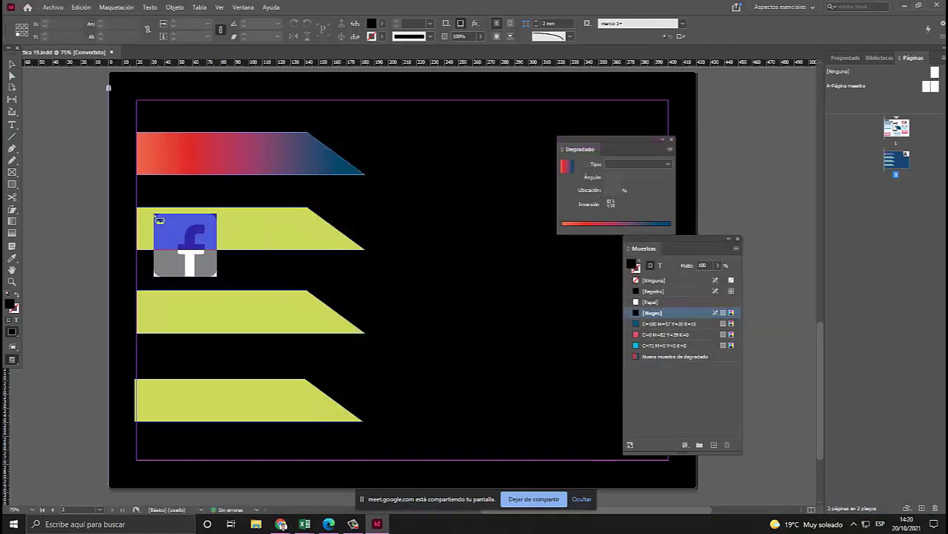
pyautogui.moveTo(154, 214); pyautogui.dragTo(195, 239)
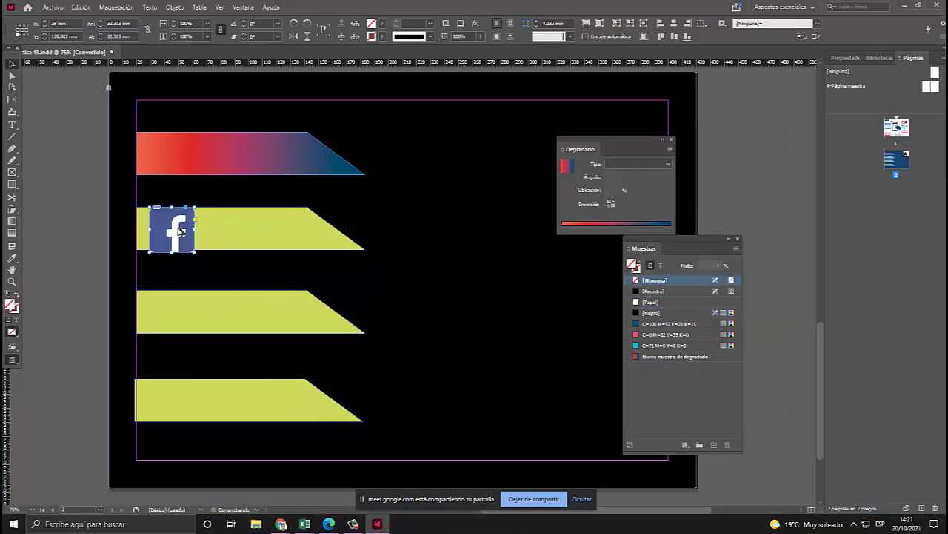
# Try to reduce the Facebook icon's frame by its lower corner, undo that change and reselect the icon.
pyautogui.scroll(3, 178, 230)
pyautogui.moveTo(211, 275); pyautogui.dragTo(203, 266)
pyautogui.click(250, 190)
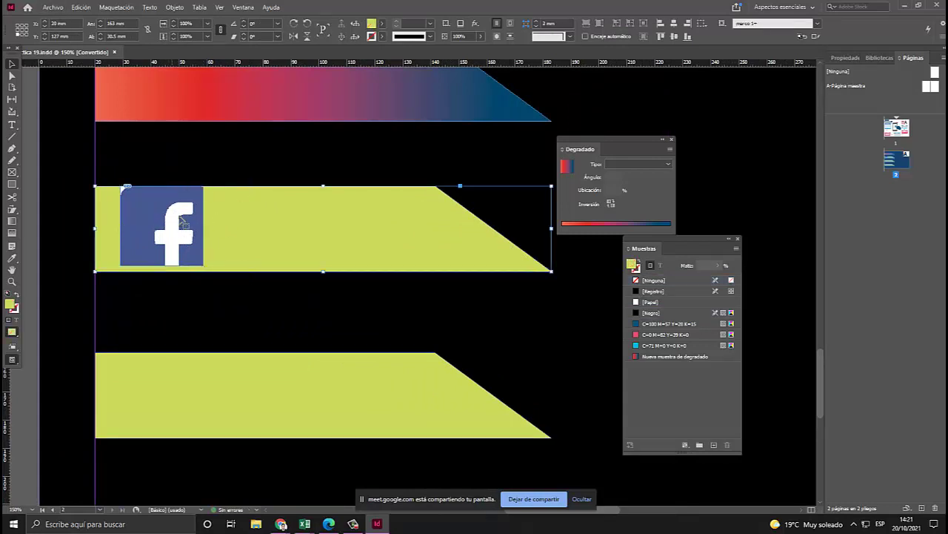
pyautogui.hotkey('ctrl', 'z')
pyautogui.click(227, 153)
pyautogui.click(164, 199)
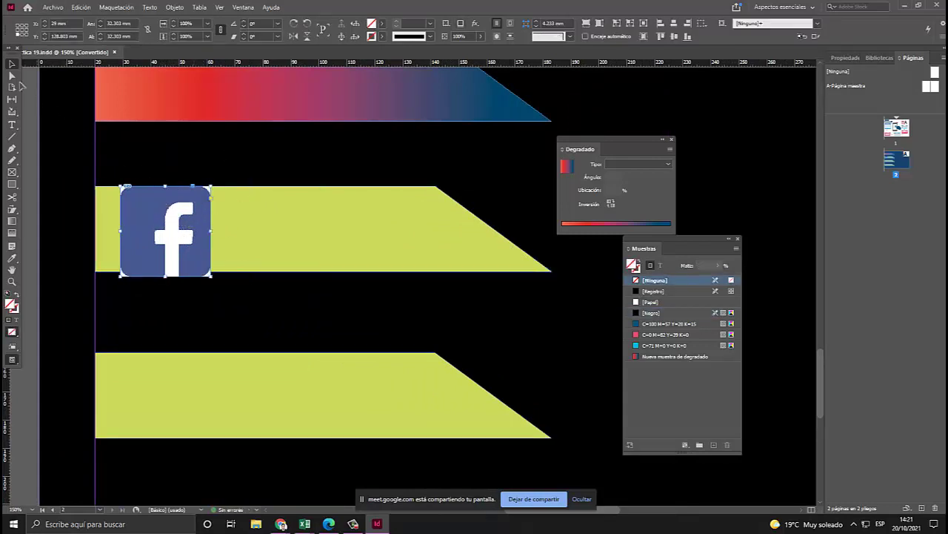
# Crop the Facebook icon's frame to about 29.2 by 28.9 mm inside the second banner and center its content.
pyautogui.moveTo(144, 211); pyautogui.dragTo(136, 205)
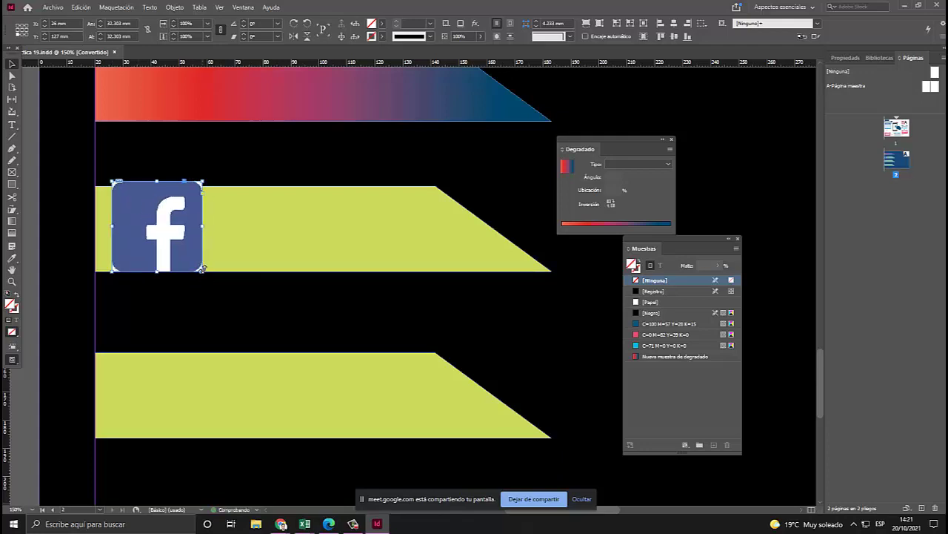
pyautogui.moveTo(200, 267); pyautogui.dragTo(178, 256)
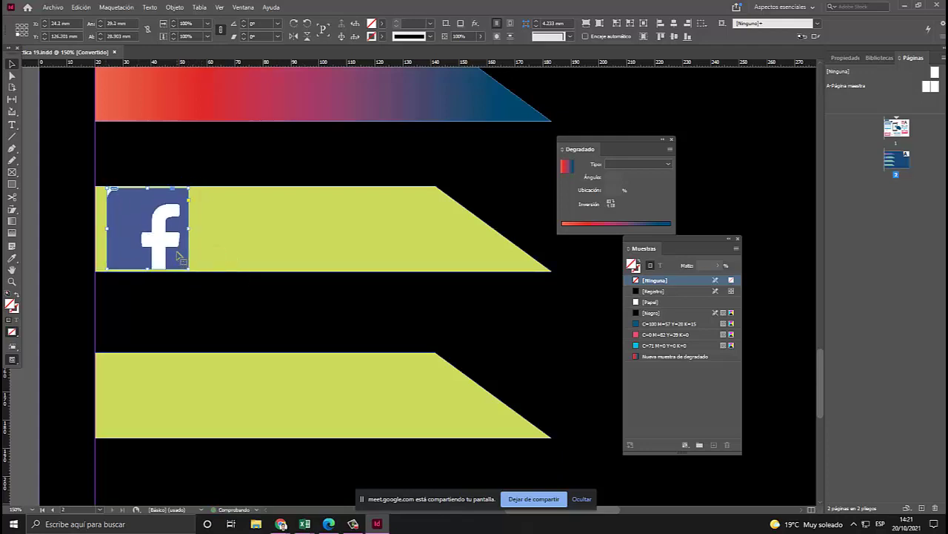
pyautogui.click(642, 25)
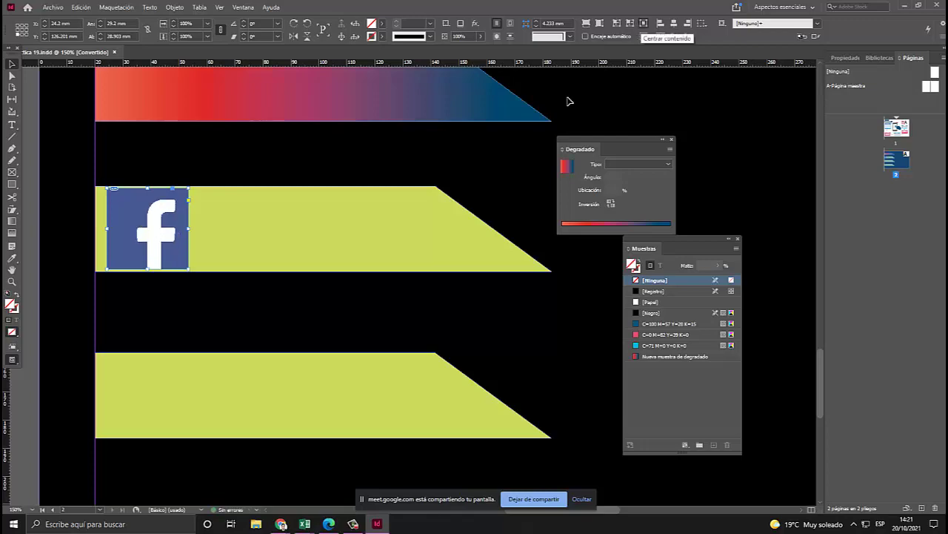
# Move the Facebook icon further along the second banner and reduce its frame to about 22.8 by 21.9 mm.
pyautogui.click(329, 523)
pyautogui.click(329, 523)
pyautogui.moveTo(171, 247); pyautogui.dragTo(200, 249)
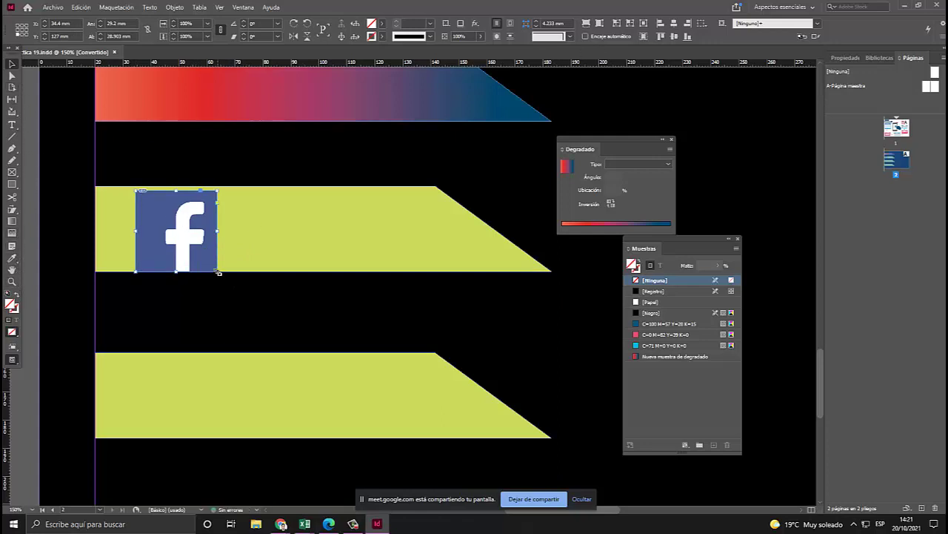
pyautogui.moveTo(217, 272); pyautogui.dragTo(200, 252)
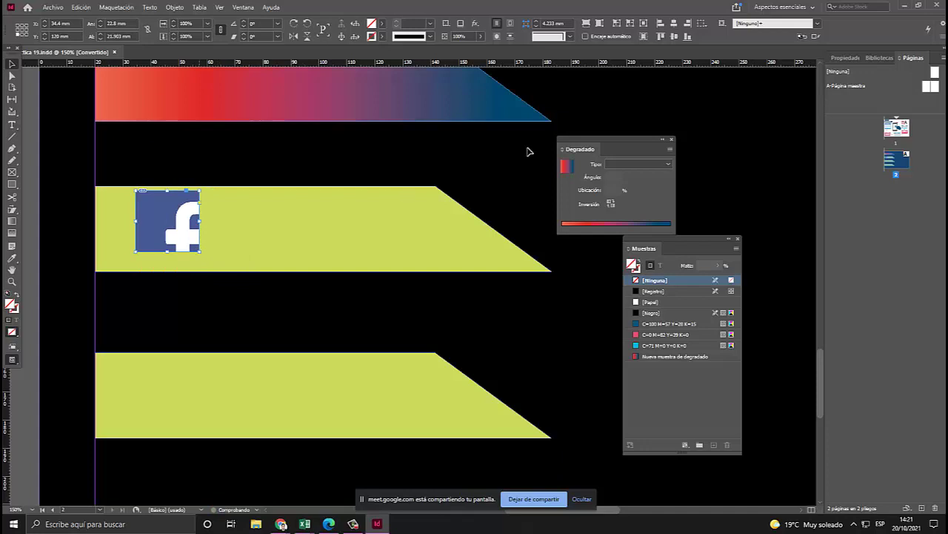
# Center the Facebook image within its reduced frame and fit the frame to the content.
pyautogui.click(634, 26)
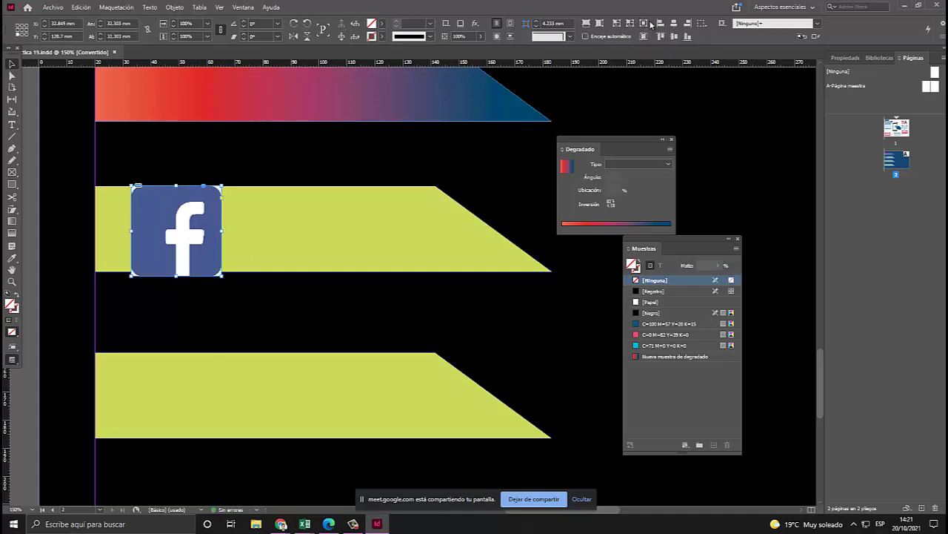
pyautogui.hotkey('ctrl', 'z')
pyautogui.click(646, 25)
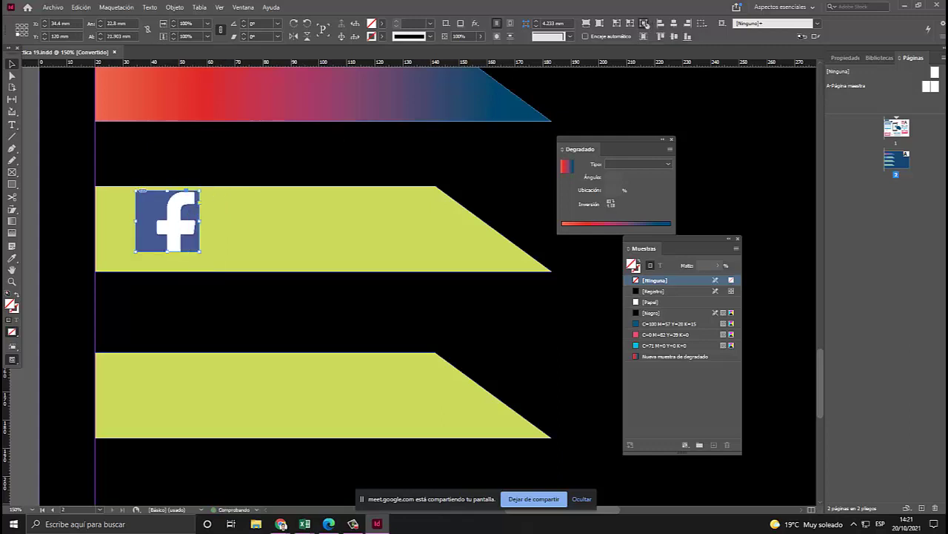
pyautogui.click(633, 25)
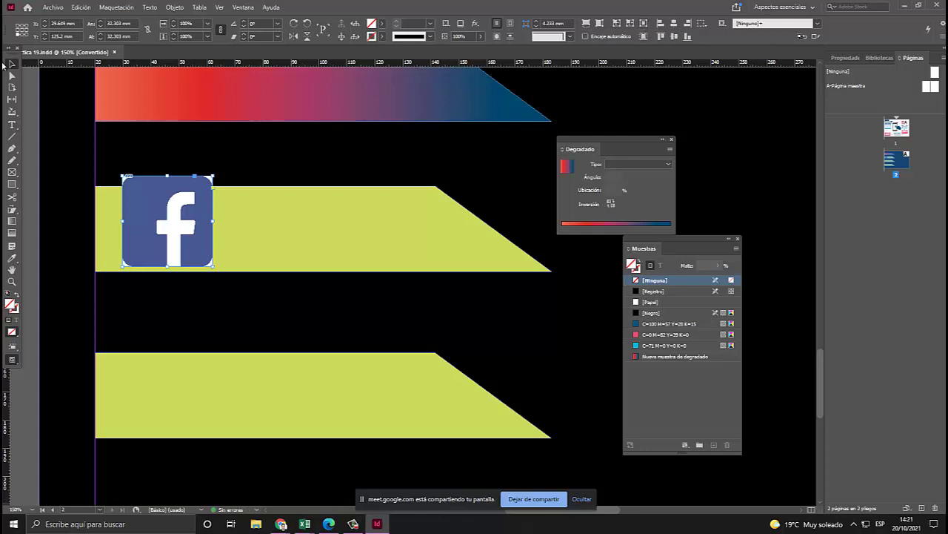
# Scale the Facebook icon down with Free Transform to about 23.2 by 23.7 mm, undoing any shift of its content inside the frame.
pyautogui.moveTo(176, 218); pyautogui.dragTo(198, 232)
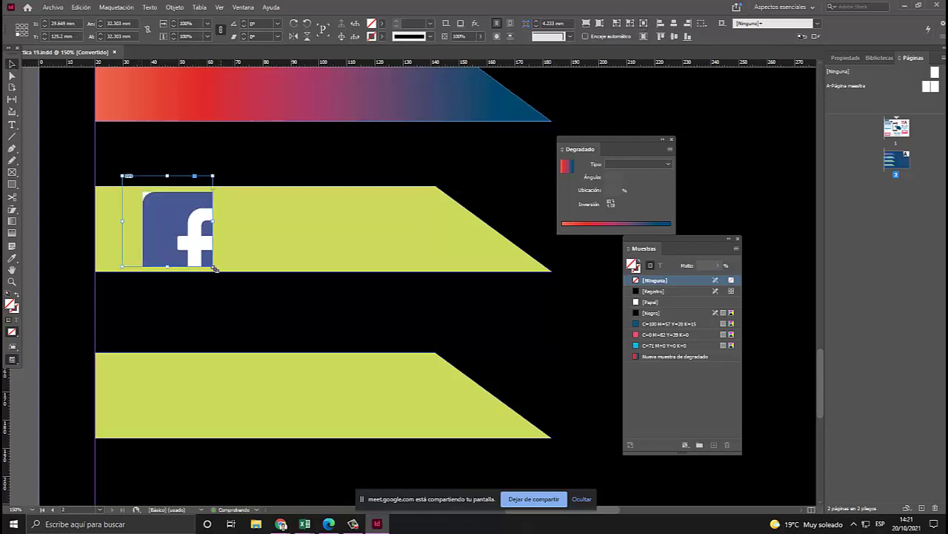
pyautogui.hotkey('ctrl', 'z')
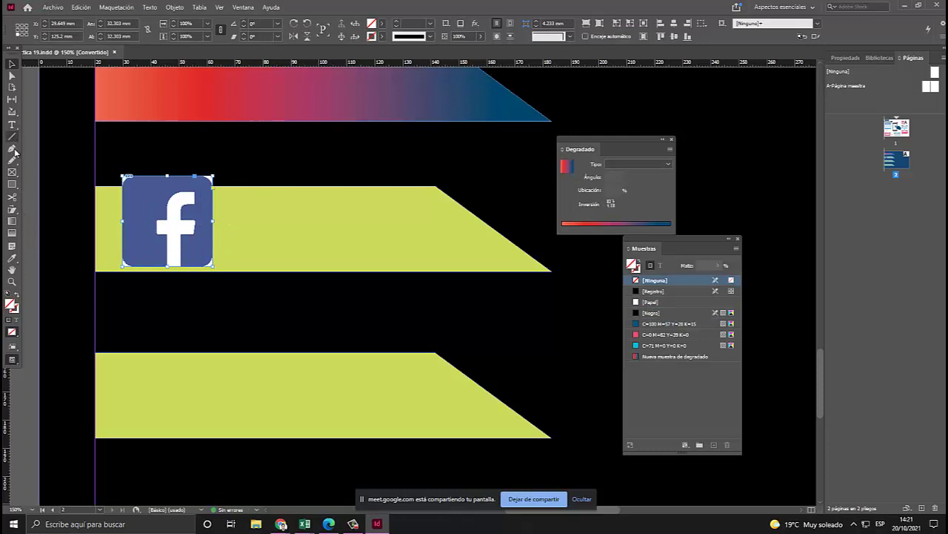
pyautogui.click(14, 211)
pyautogui.click(88, 222)
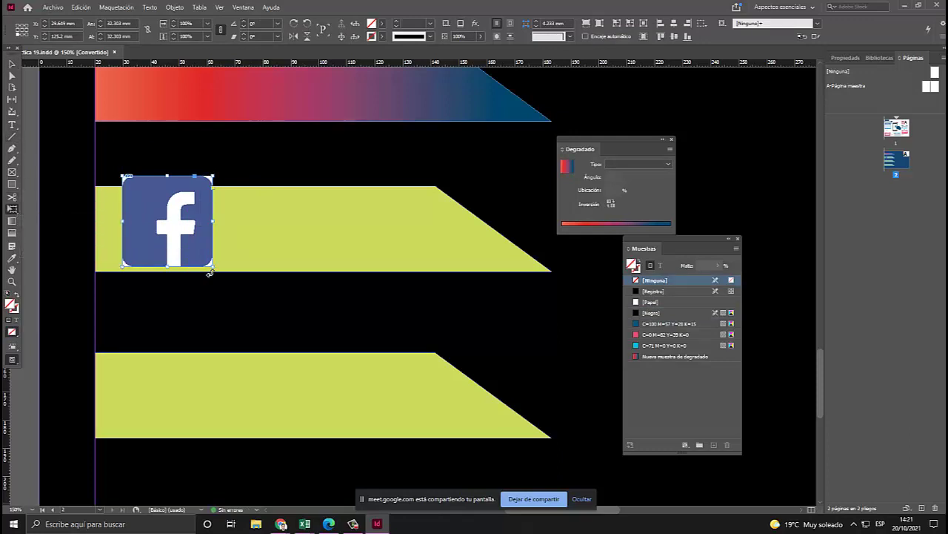
pyautogui.moveTo(213, 268); pyautogui.dragTo(172, 245)
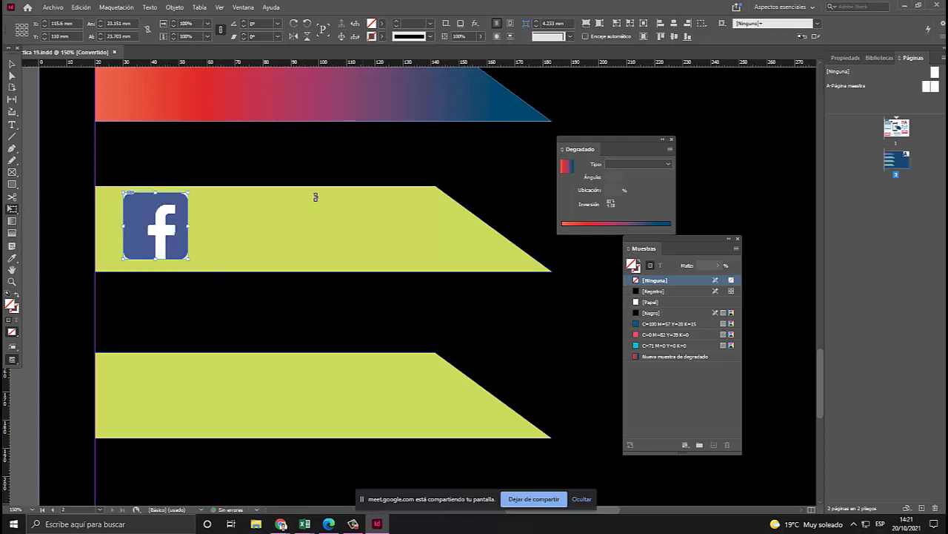
# Fill the second banner with the Facebook icon's blue using the Eyedropper and compare it with the PDF reference.
pyautogui.click(12, 63)
pyautogui.click(326, 261)
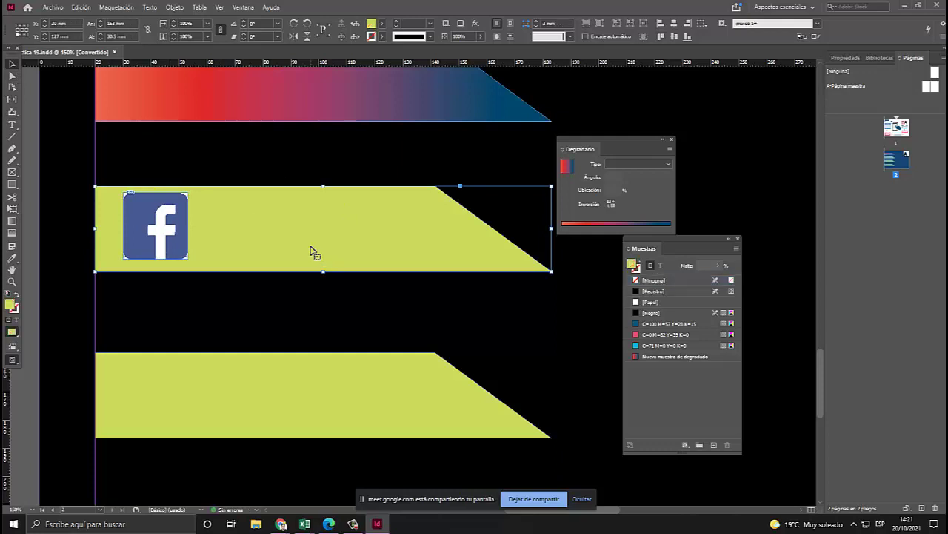
pyautogui.click(11, 260)
pyautogui.click(128, 201)
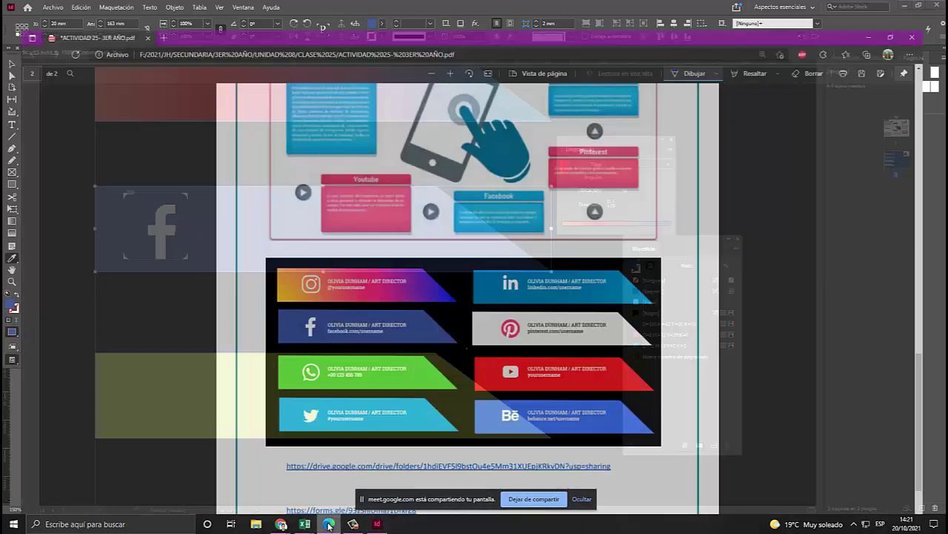
pyautogui.click(328, 523)
pyautogui.click(328, 524)
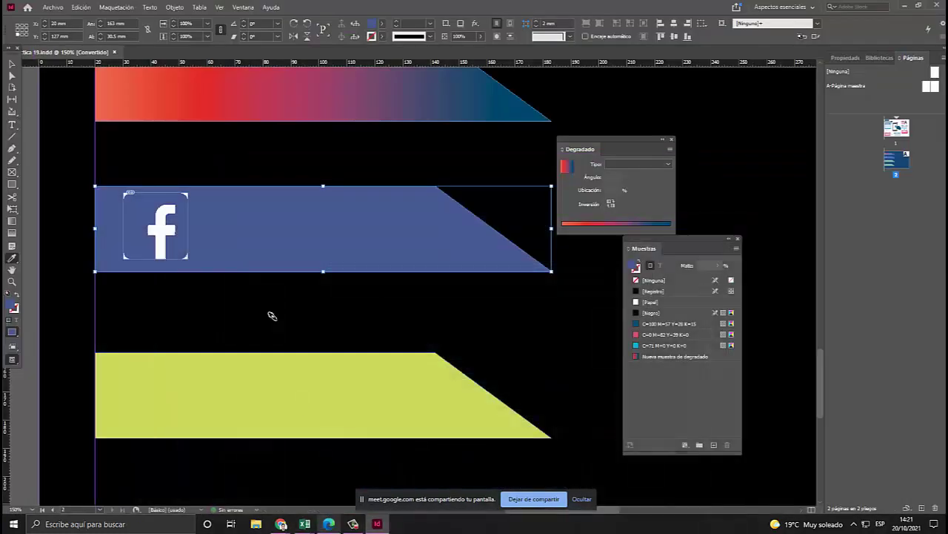
# Check the Facebook icon against the blue banner and undo the banner's blue fill.
pyautogui.click(12, 64)
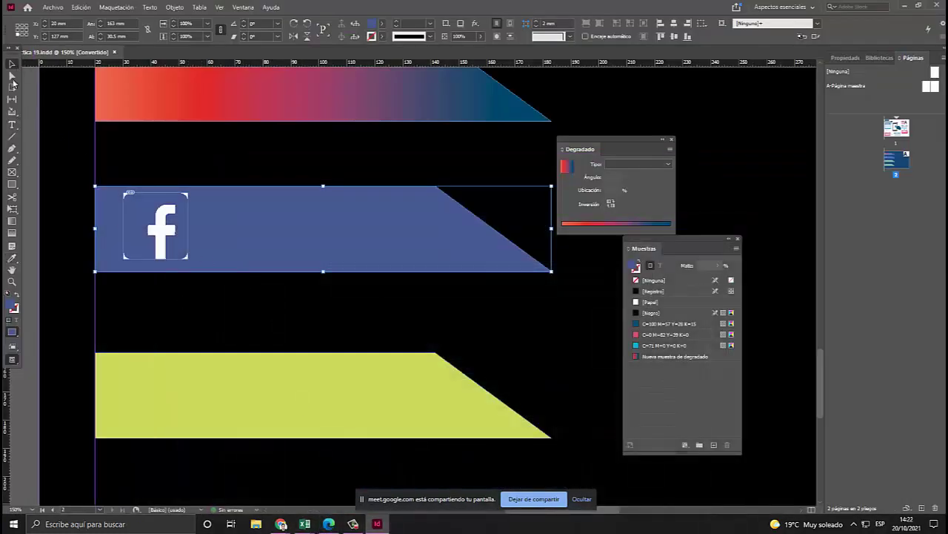
pyautogui.click(148, 228)
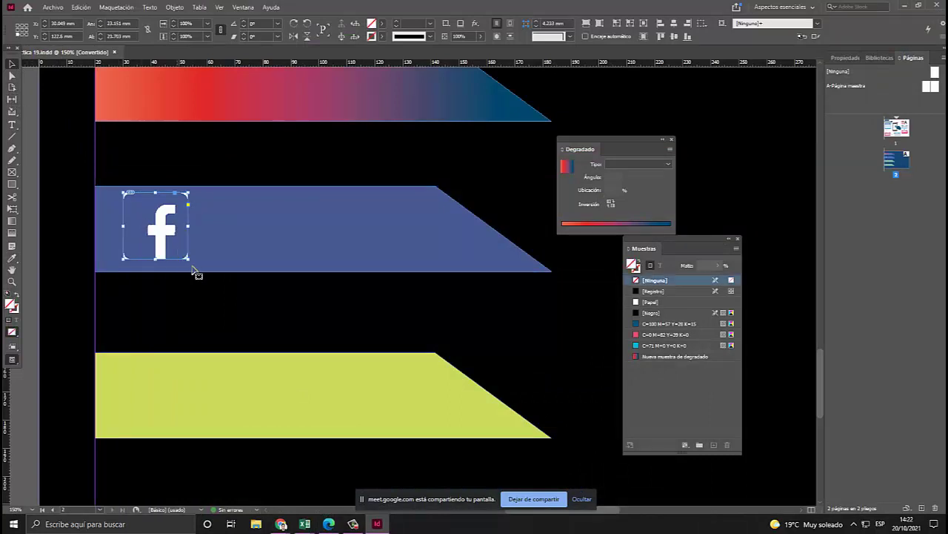
pyautogui.click(234, 287)
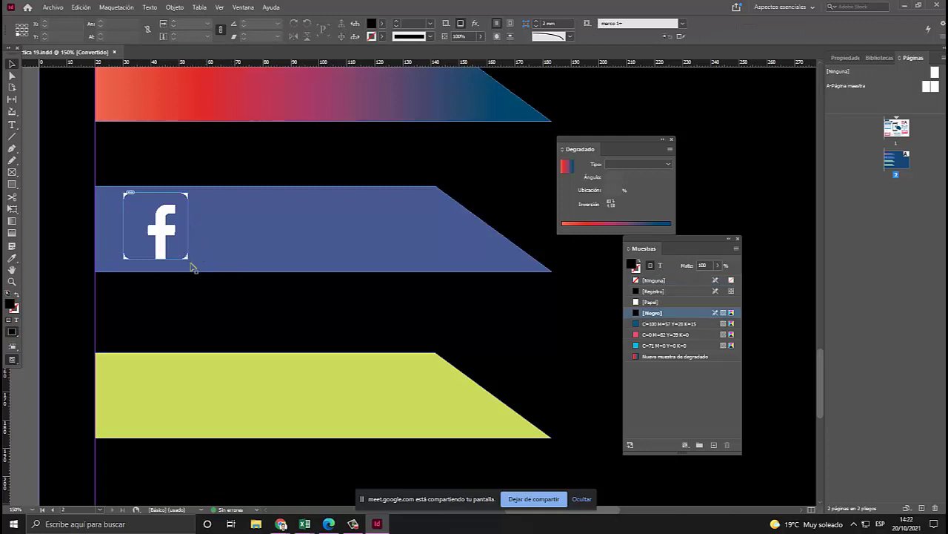
pyautogui.hotkey('ctrl', 'z')
pyautogui.hotkey('ctrl', 'z')
# Try recoloring the second banner with the Eyedropper from the Facebook icon, and undo these attempts along with the icon's last move.
pyautogui.click(217, 260)
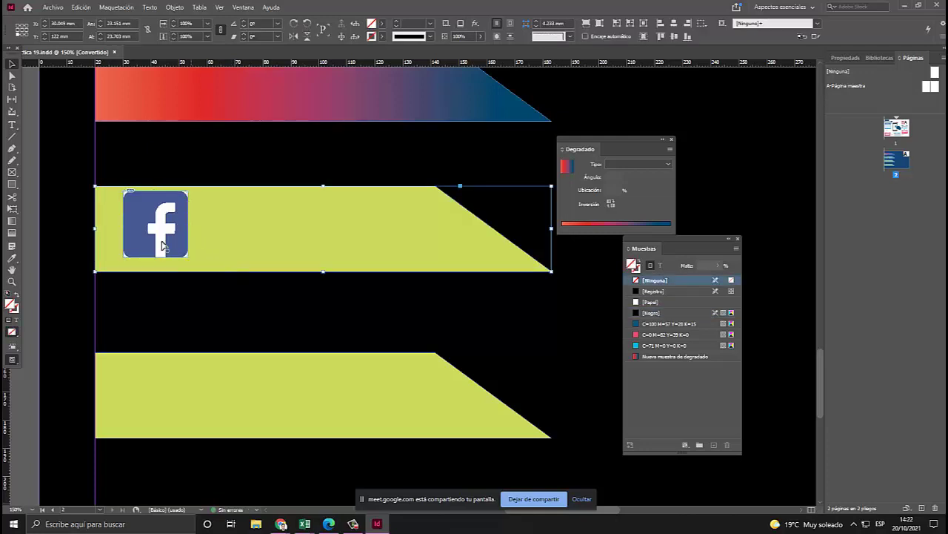
pyautogui.click(13, 259)
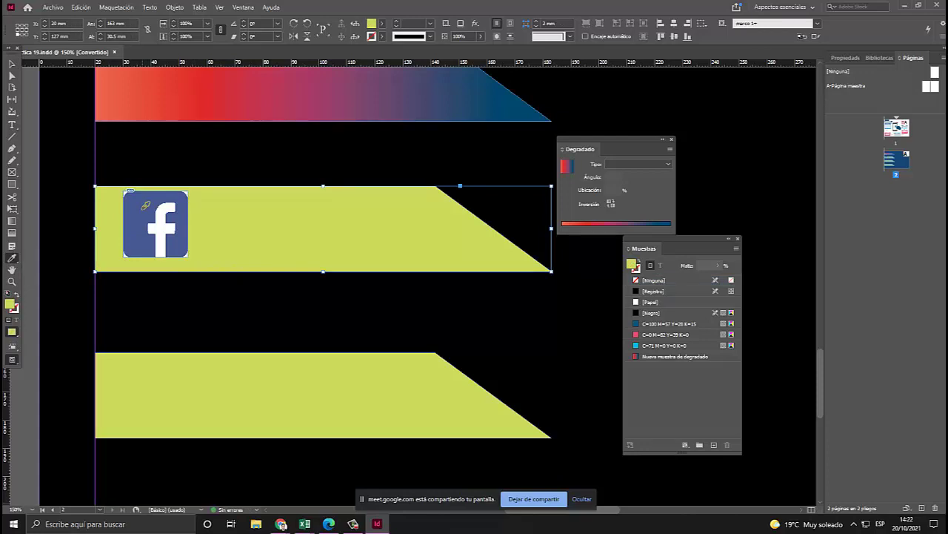
pyautogui.click(145, 205)
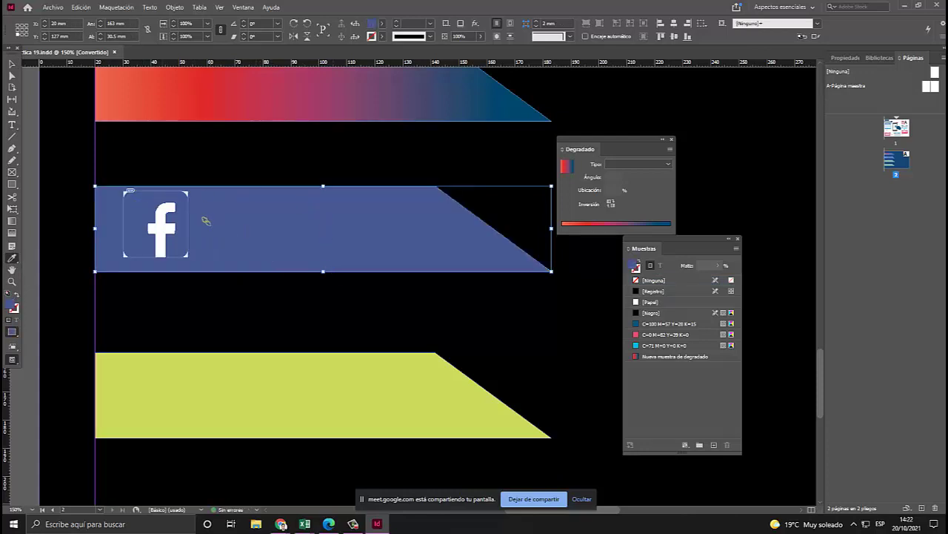
pyautogui.hotkey('ctrl', 'z')
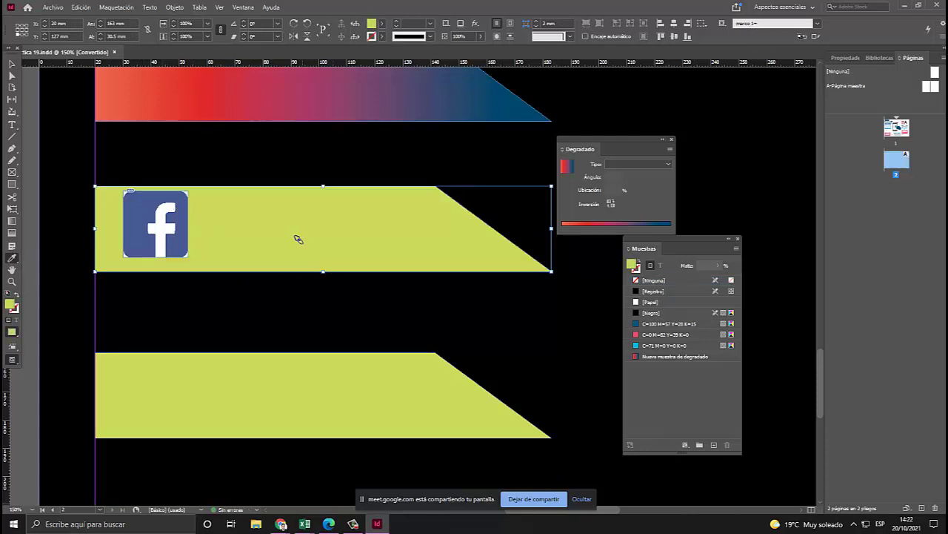
pyautogui.click(297, 238)
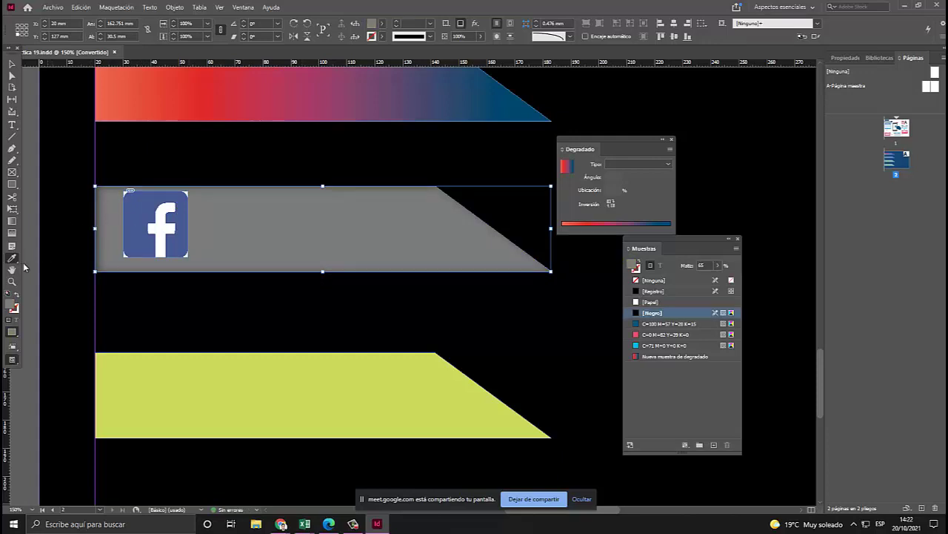
pyautogui.hotkey('ctrl', 'z')
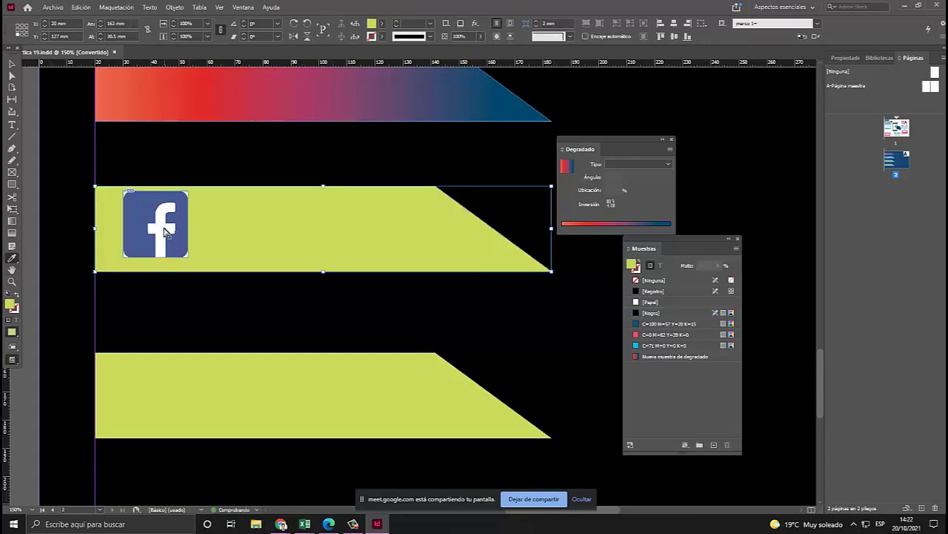
pyautogui.hotkey('ctrl', 'z')
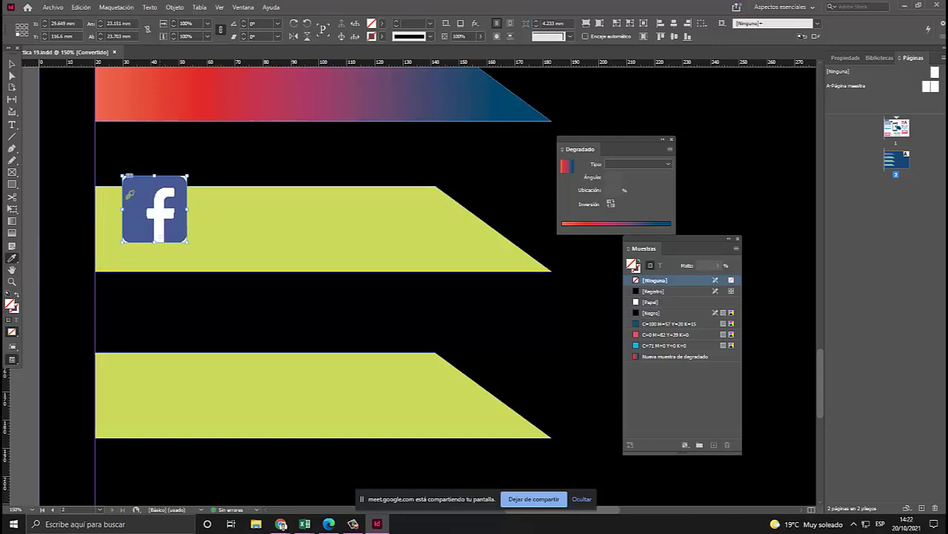
# Move the Facebook icon down inside the second banner and apply its blue to the banner with the Eyedropper.
pyautogui.press('v')
pyautogui.moveTo(186, 218); pyautogui.dragTo(186, 233)
pyautogui.press('i')
pyautogui.click(134, 208)
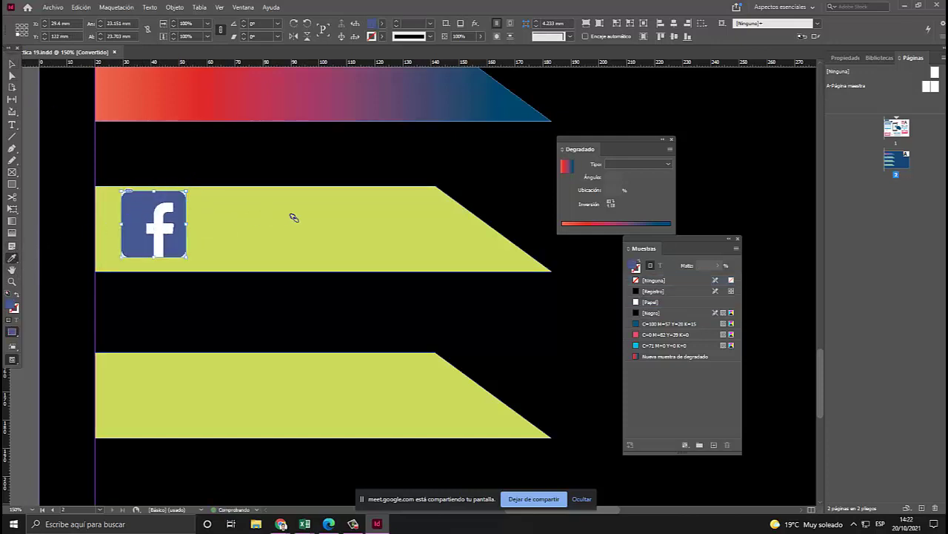
pyautogui.click(296, 215)
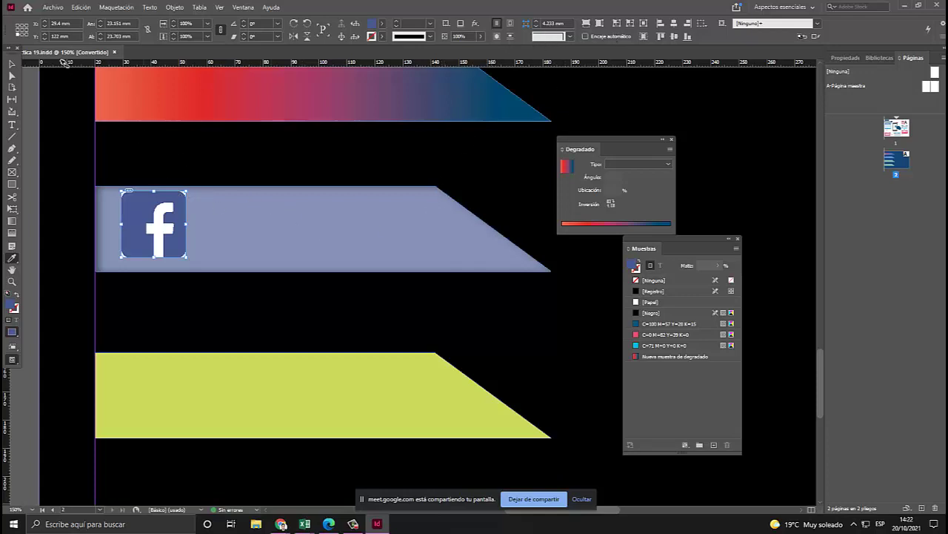
# Remove the inner shadow effect (Sombra interna) from the second banner.
pyautogui.click(12, 64)
pyautogui.click(367, 242)
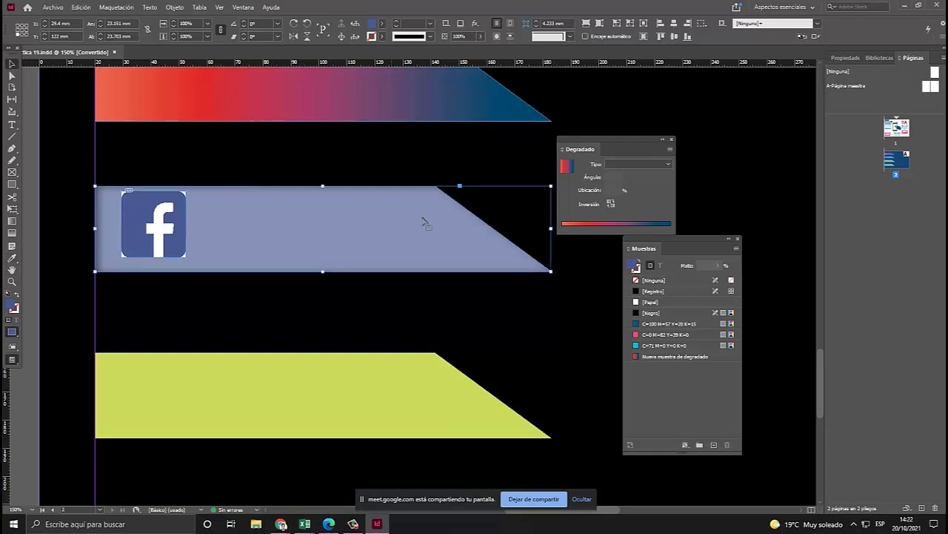
pyautogui.click(457, 262)
pyautogui.click(475, 23)
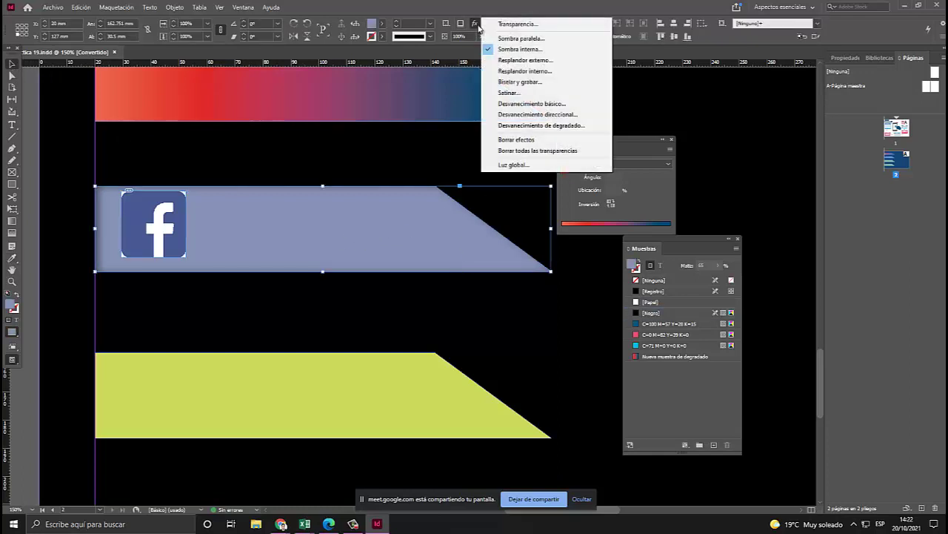
pyautogui.click(520, 49)
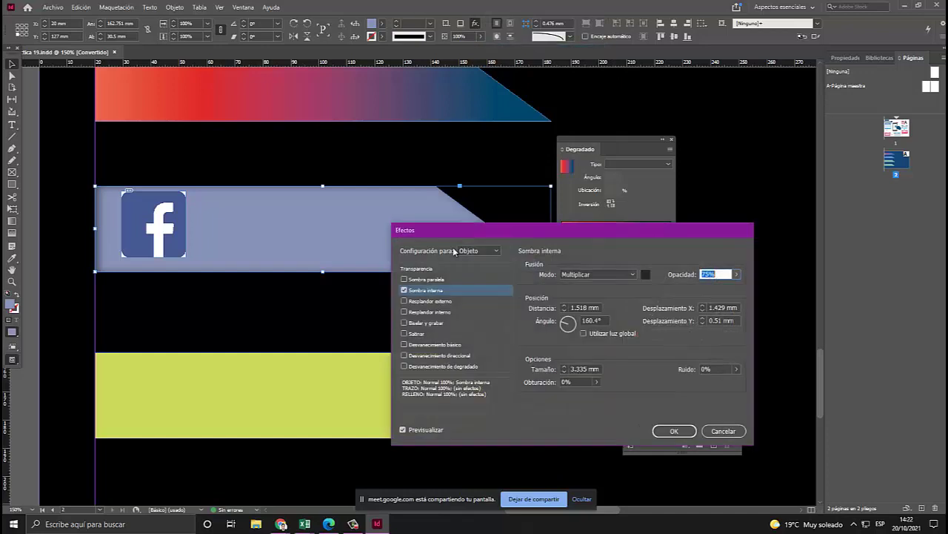
pyautogui.click(404, 290)
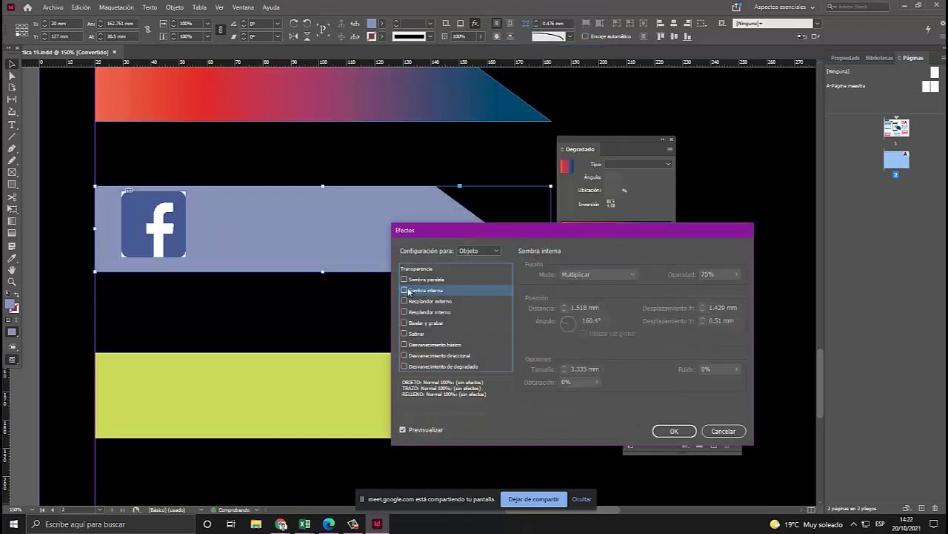
pyautogui.click(674, 431)
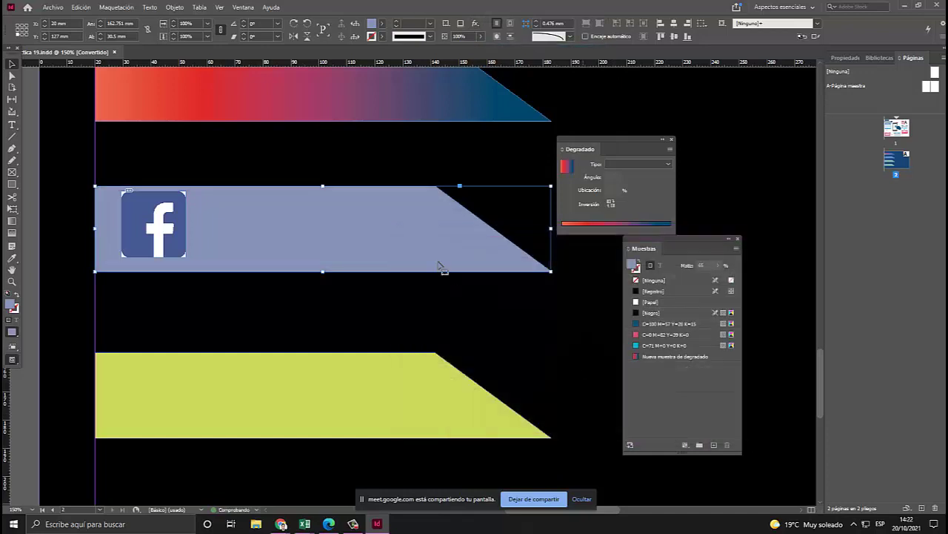
# Fill the second banner with the full blue sampled from the Facebook icon and clear the selection.
pyautogui.click(10, 258)
pyautogui.click(147, 212)
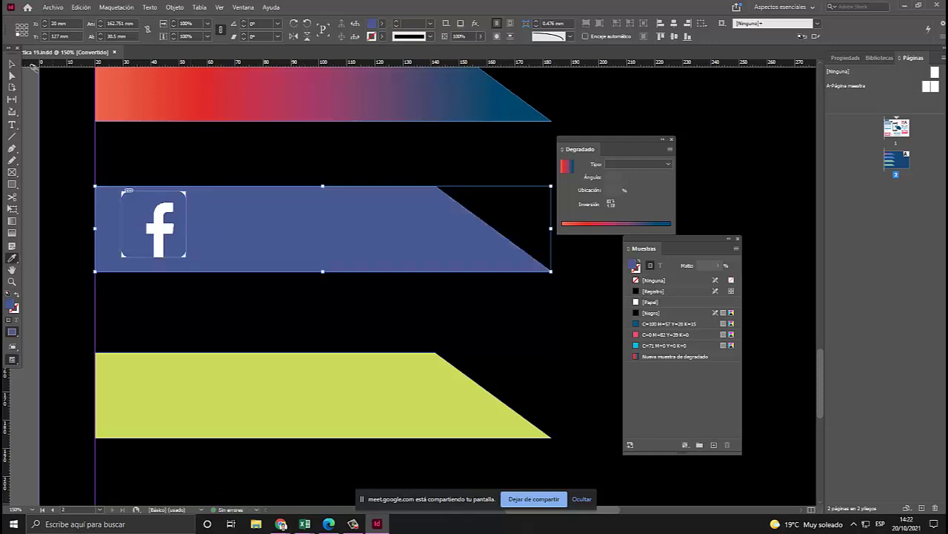
pyautogui.click(15, 76)
pyautogui.click(253, 302)
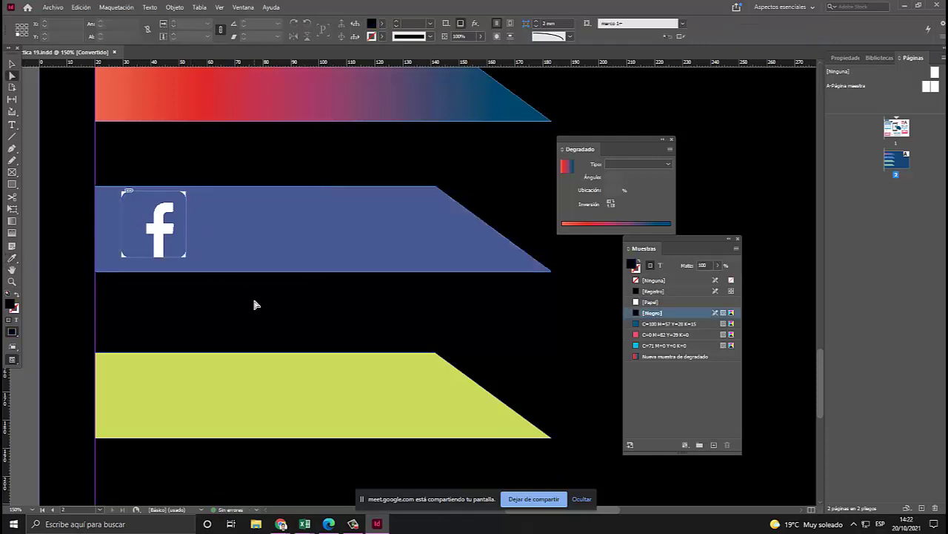
# Switch to the PDF in Edge and mark the LinkedIn, Pinterest, Facebook, WhatsApp, Twitter and YouTube banners with pen strokes.
pyautogui.click(326, 525)
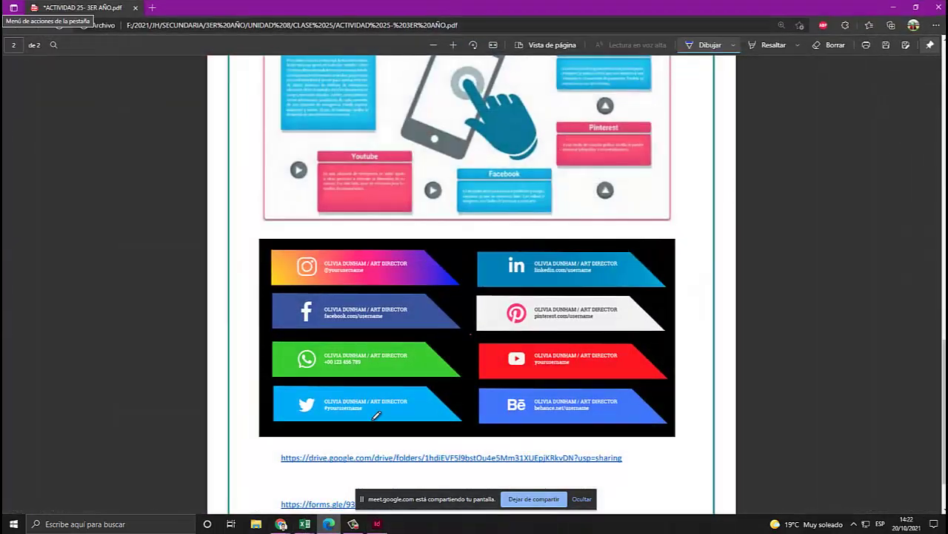
pyautogui.moveTo(581, 257); pyautogui.dragTo(615, 245)
pyautogui.scroll(6, 630, 287)
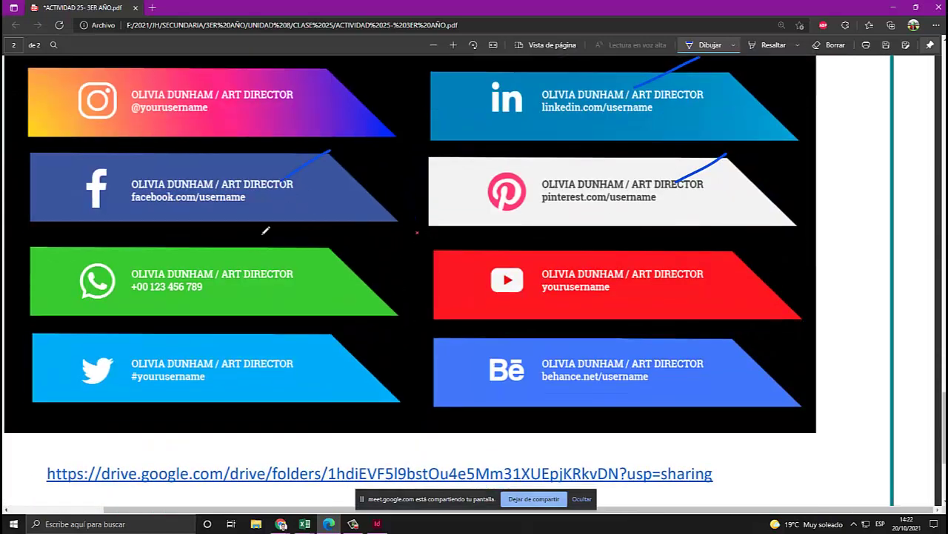
pyautogui.moveTo(260, 256); pyautogui.dragTo(315, 219)
pyautogui.moveTo(311, 375); pyautogui.dragTo(413, 304)
pyautogui.moveTo(671, 256); pyautogui.dragTo(747, 214)
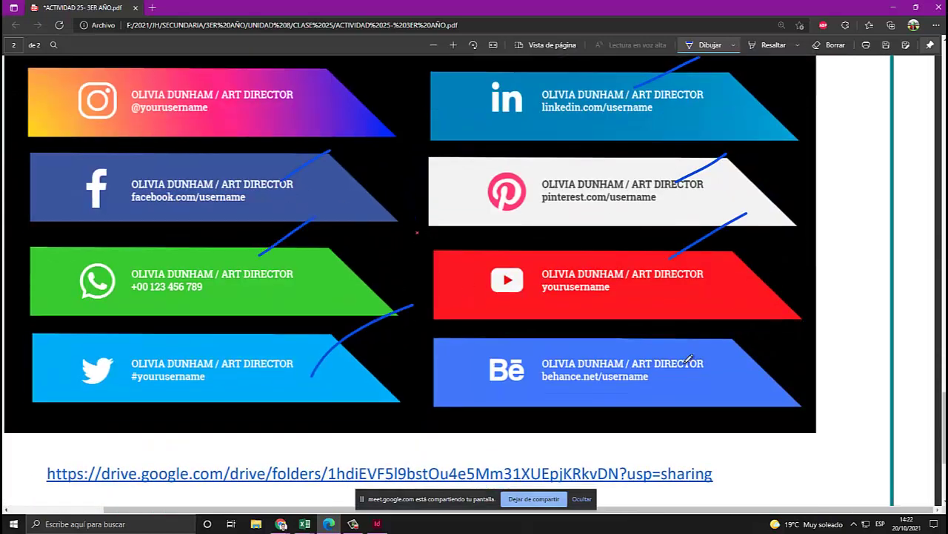